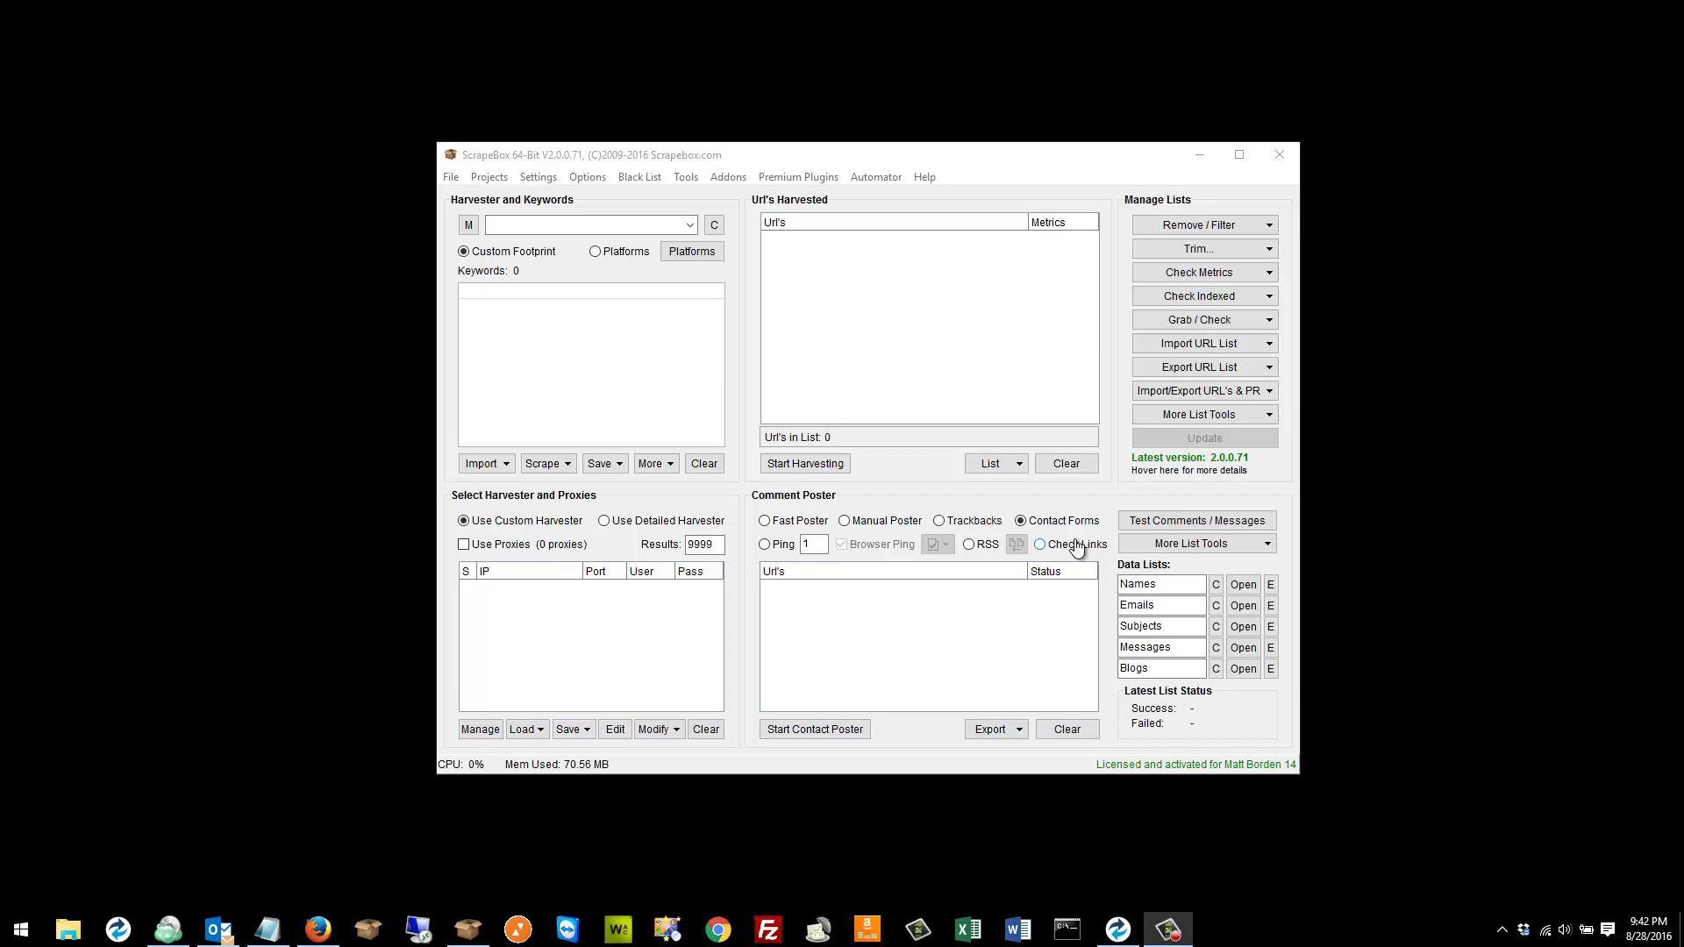
Switch the comment poster to Fast Poster and back to Contact Forms to compare the data lists each mode needs.
click(533, 179)
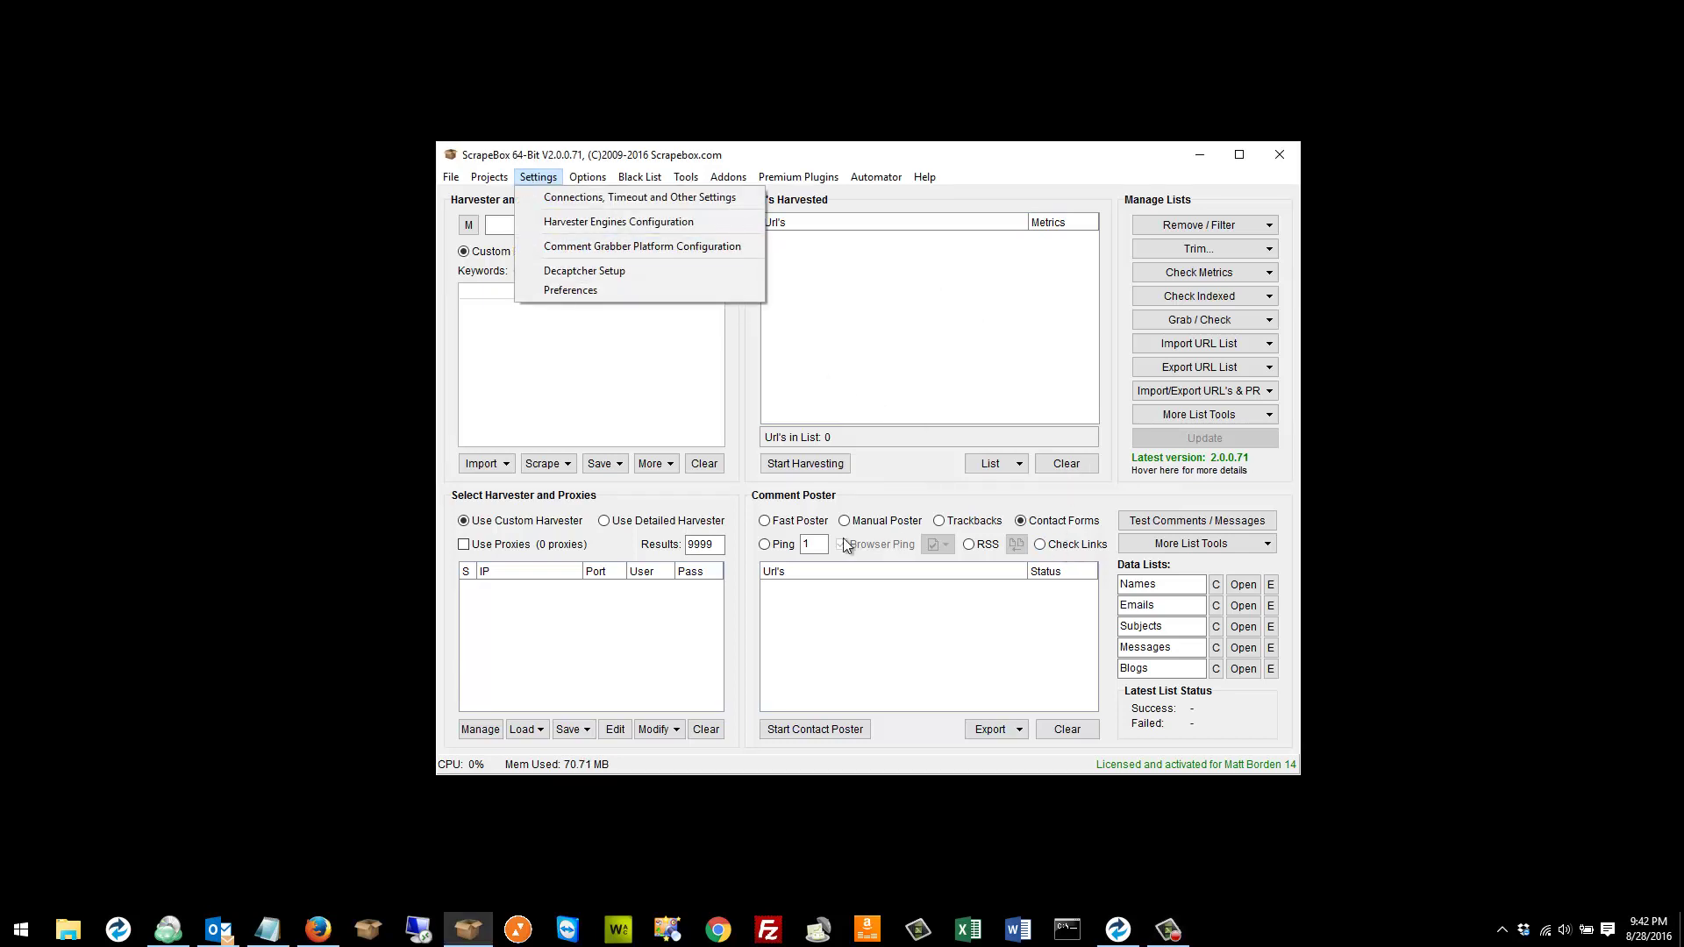
click(776, 523)
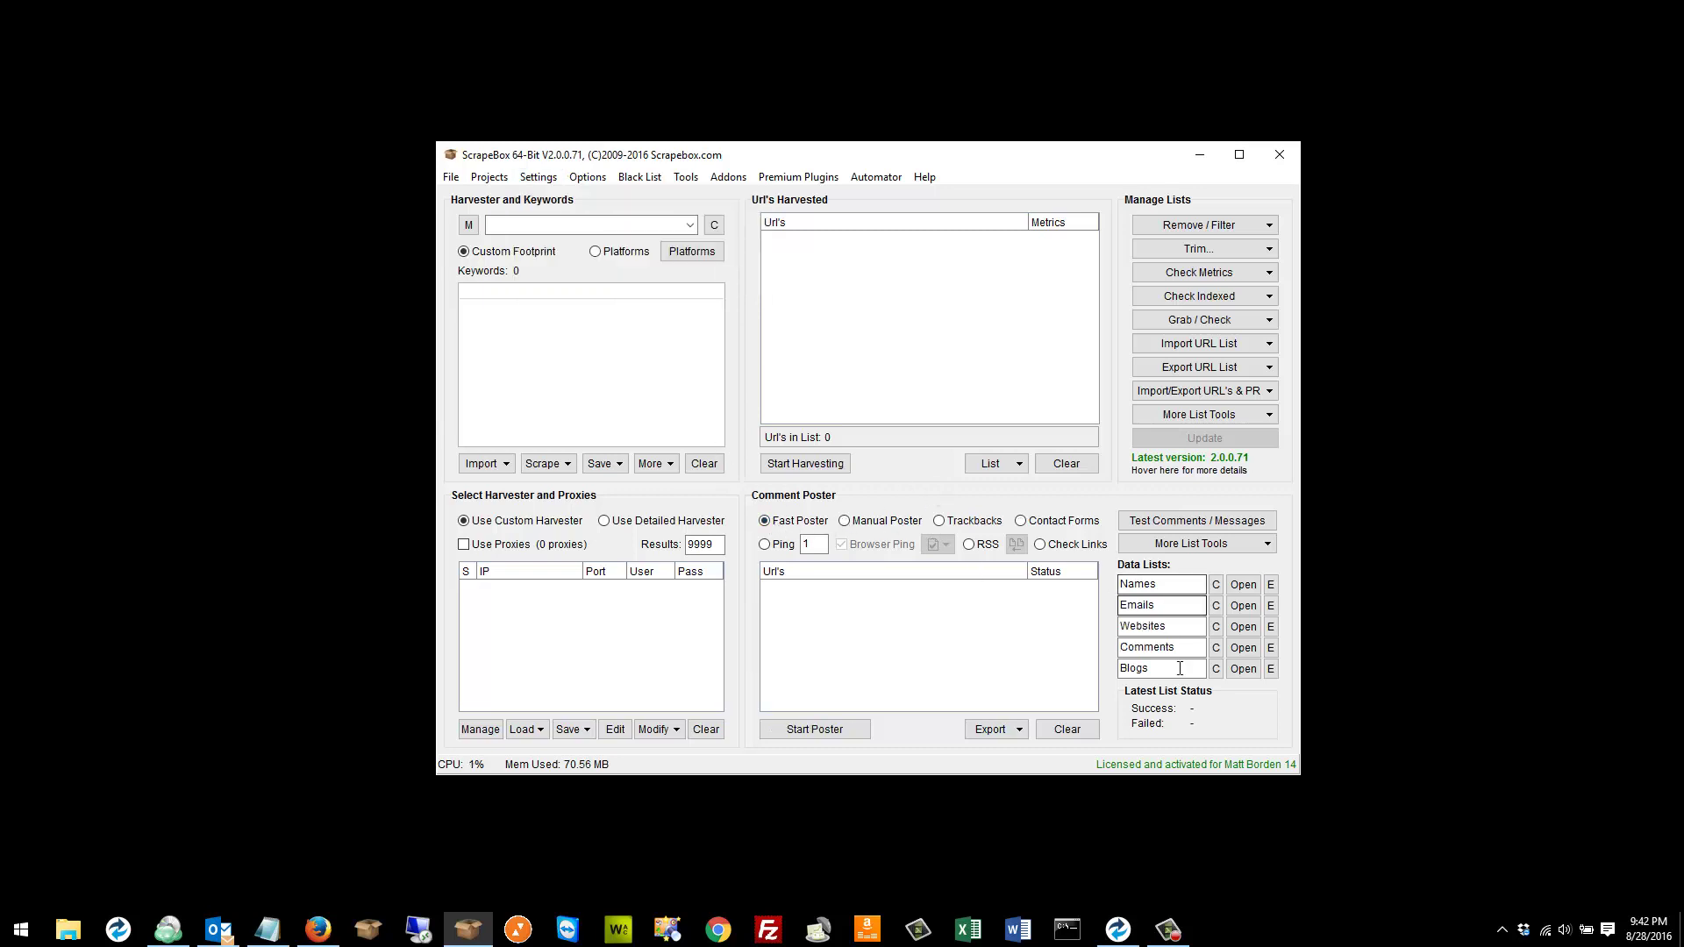
click(1064, 521)
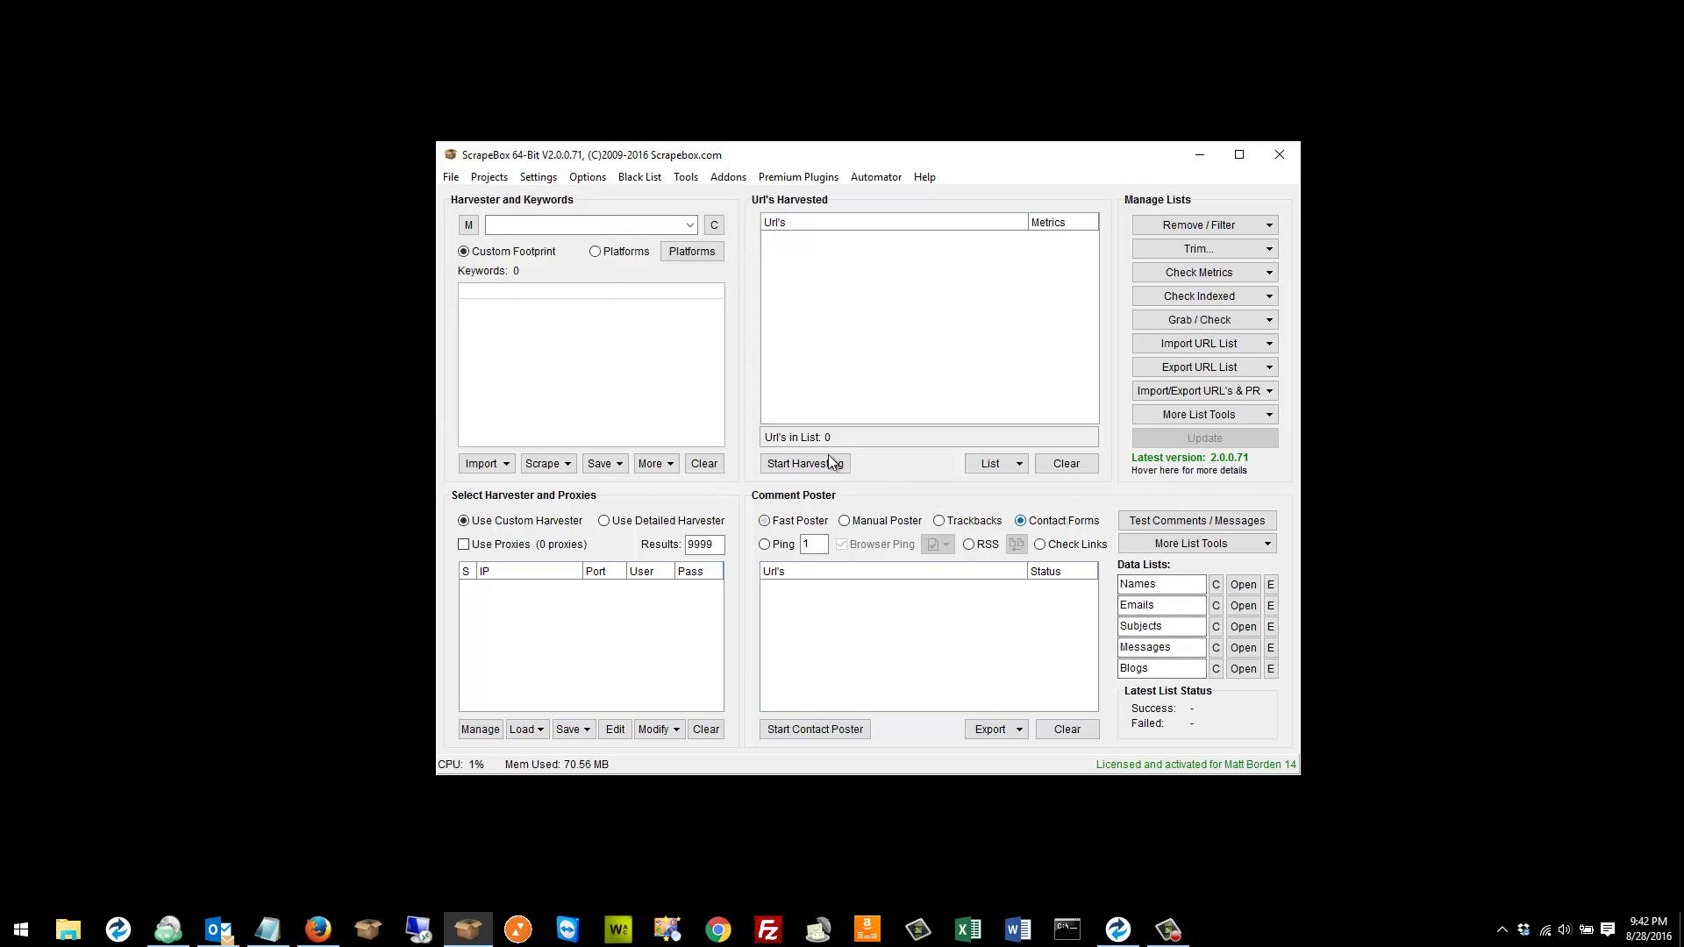
Open the connections, timeout and other settings and review the poster's connection, timeout and miscellaneous options.
click(538, 177)
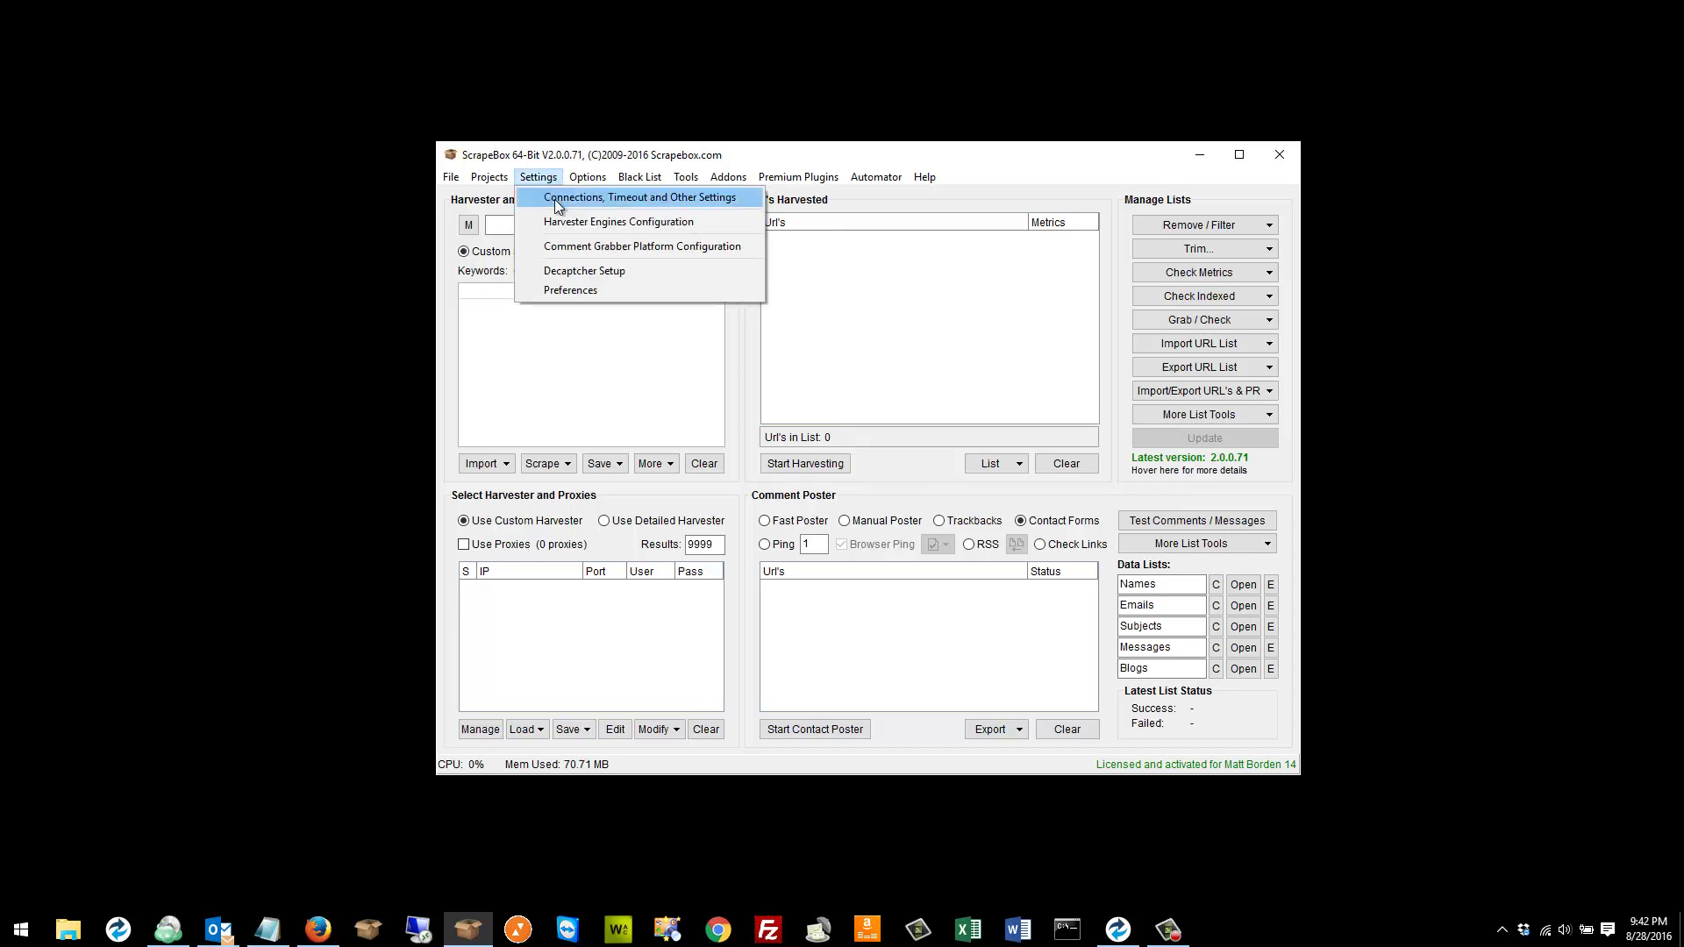
click(630, 198)
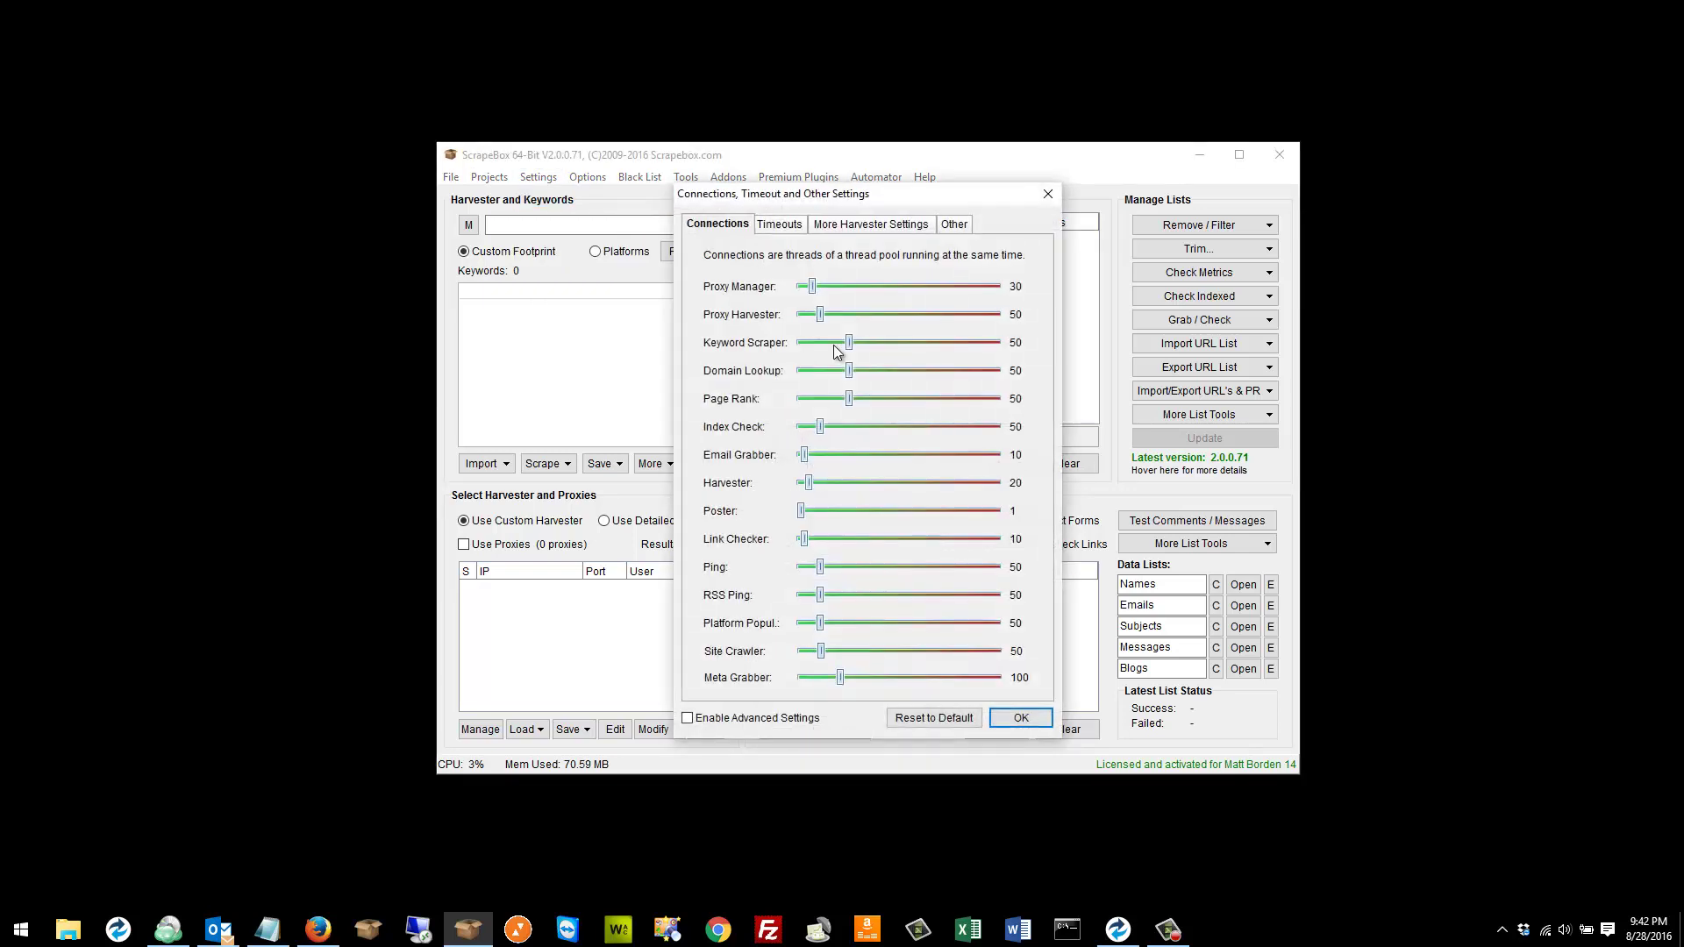
click(800, 510)
click(780, 223)
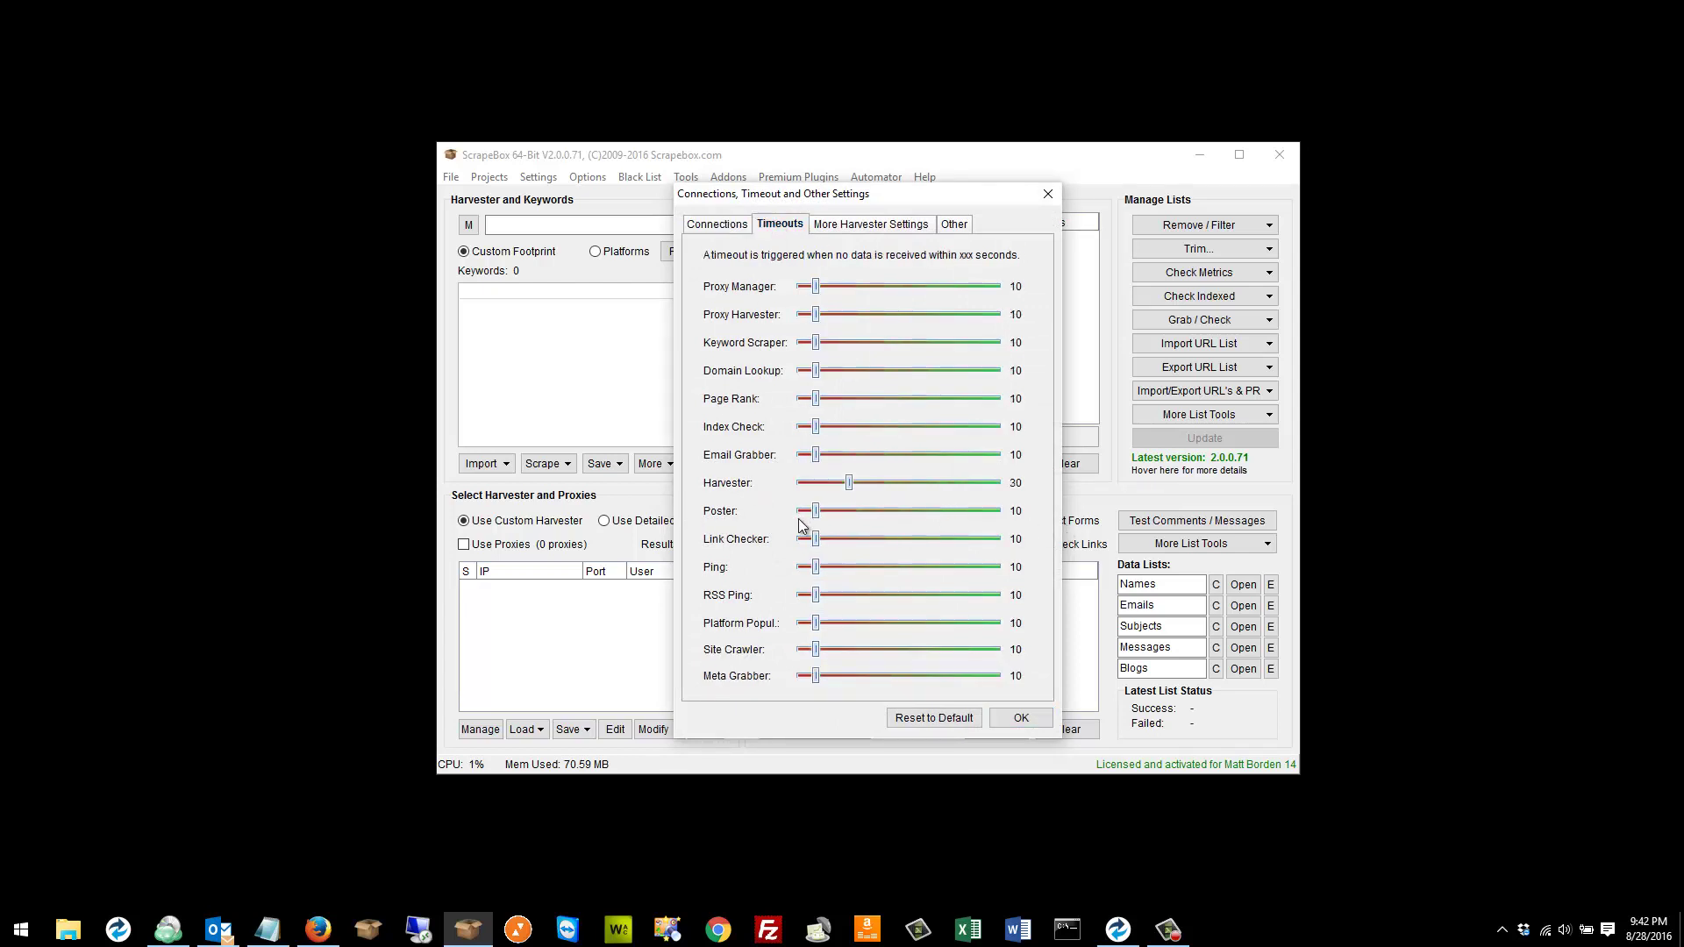
click(955, 223)
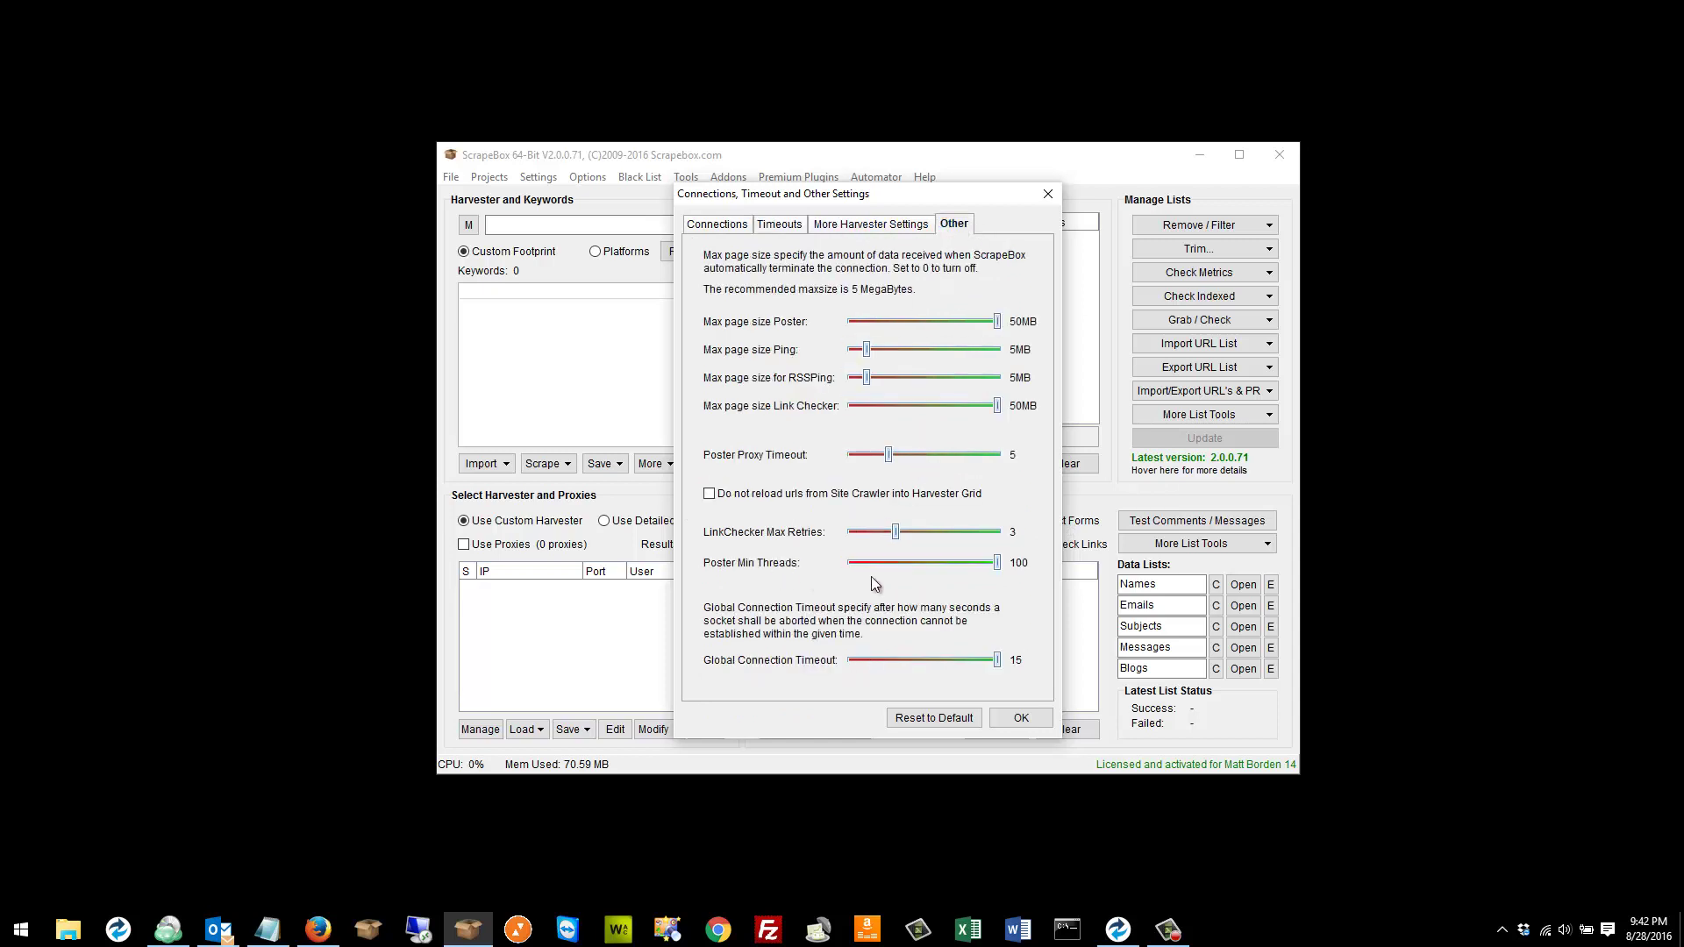
Set Poster Min Threads to 16 and the Poster connections to 132.
drag(997, 562, 940, 566)
drag(941, 563, 878, 565)
click(706, 223)
drag(803, 513, 855, 513)
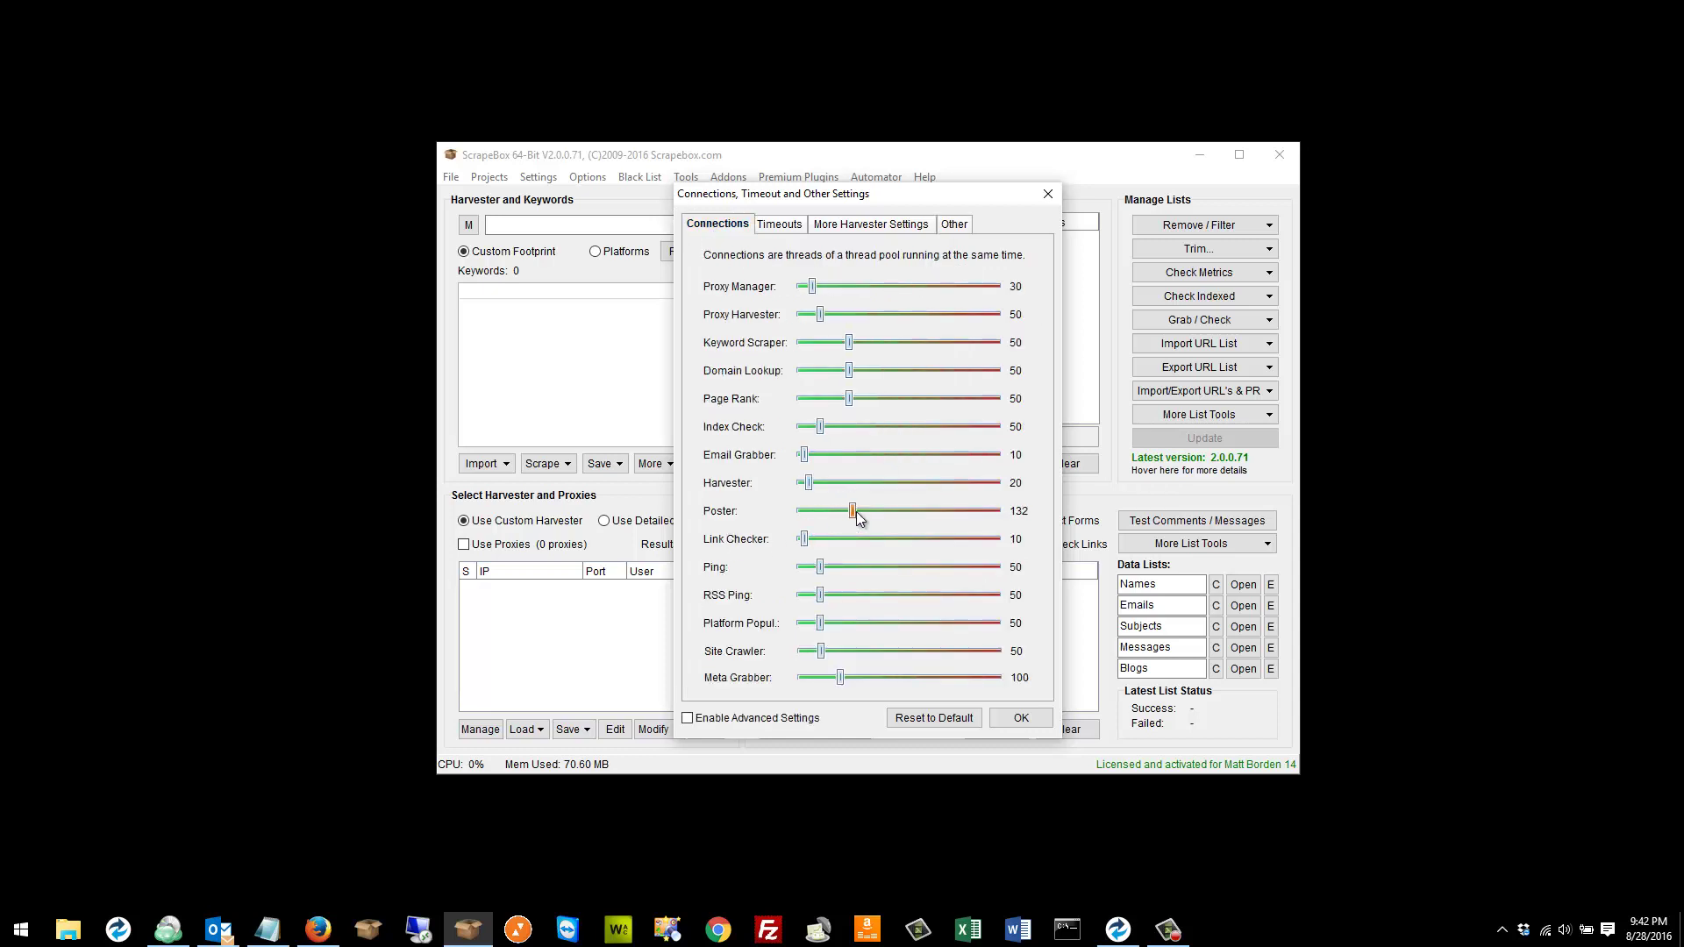
Set Poster Min Threads to 55 and the Poster connections to 8.
click(870, 225)
click(956, 225)
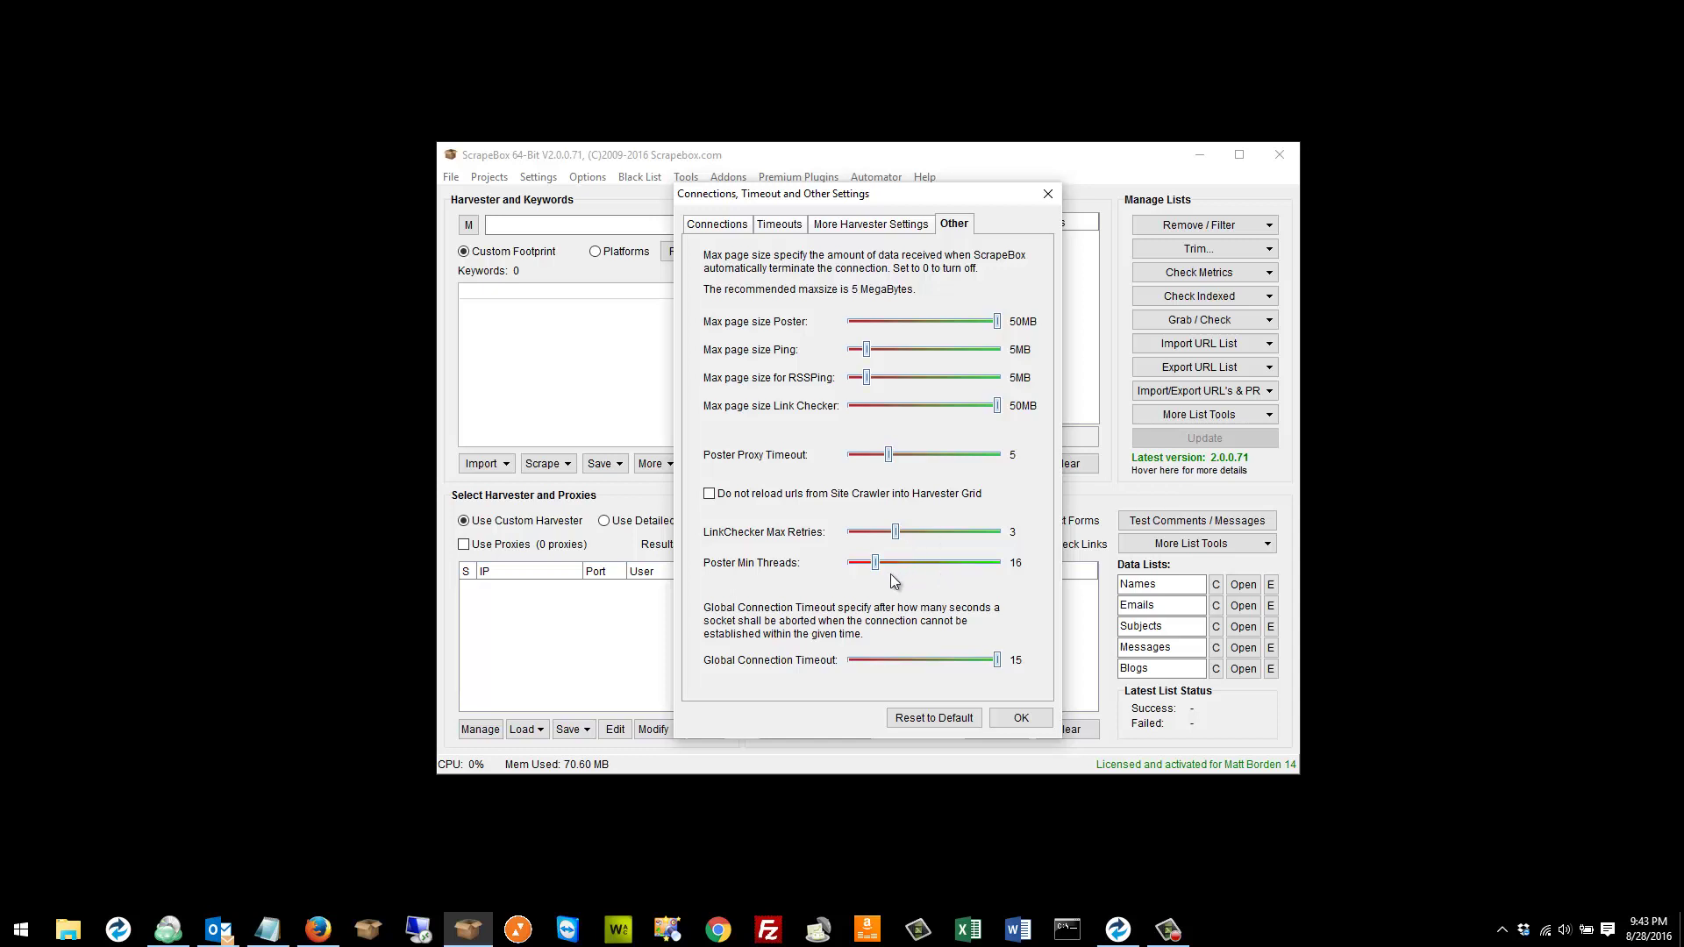
drag(876, 562, 932, 562)
click(717, 224)
drag(852, 510, 802, 512)
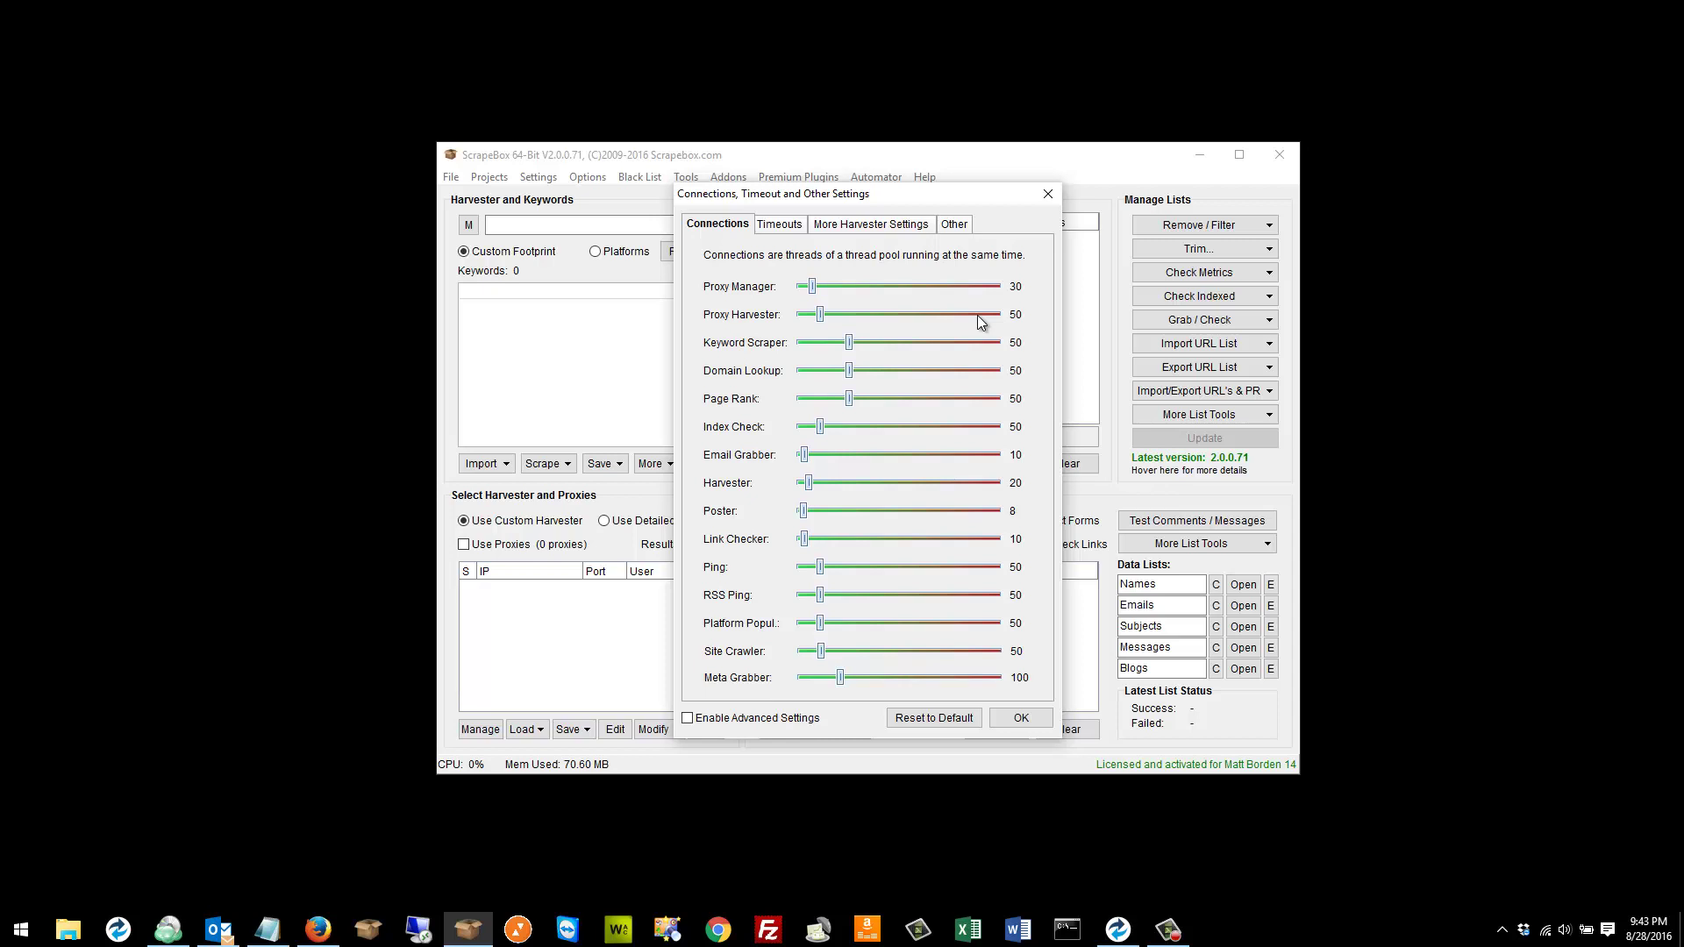
Lower Poster Min Threads to the minimum, keep the poster's max page size at 50MB, and save the settings.
click(949, 224)
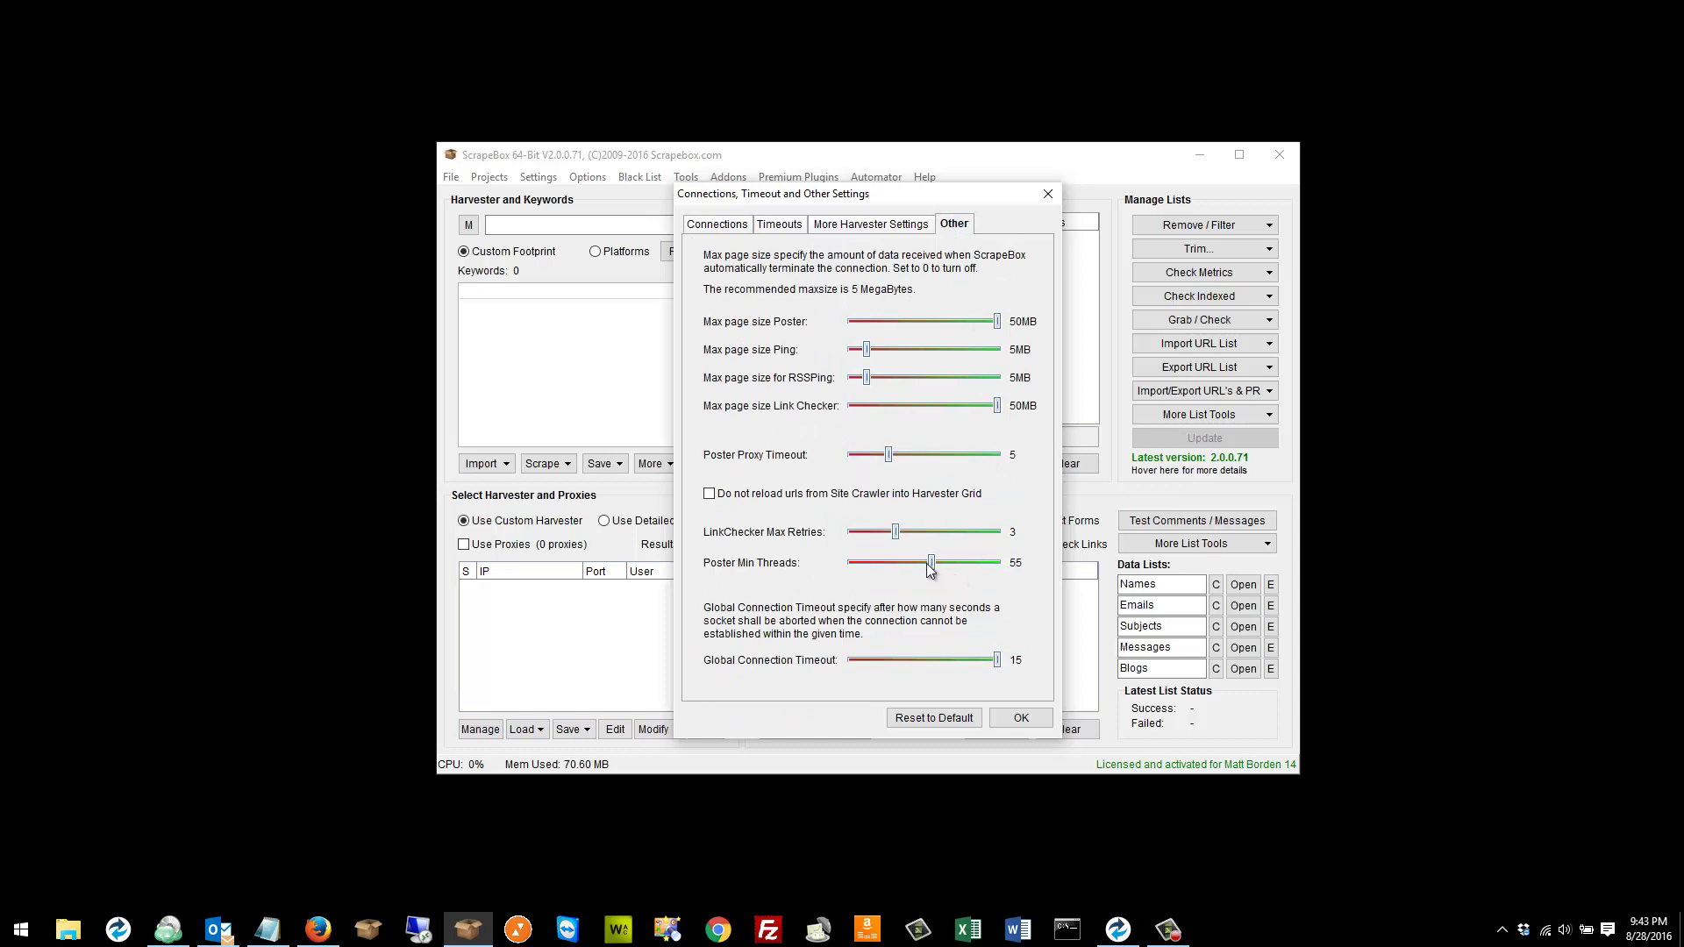
drag(929, 564, 760, 561)
mouse_move(1000, 325)
mouse_down()
mouse_move(805, 326)
mouse_move(1013, 323)
mouse_up()
click(1021, 718)
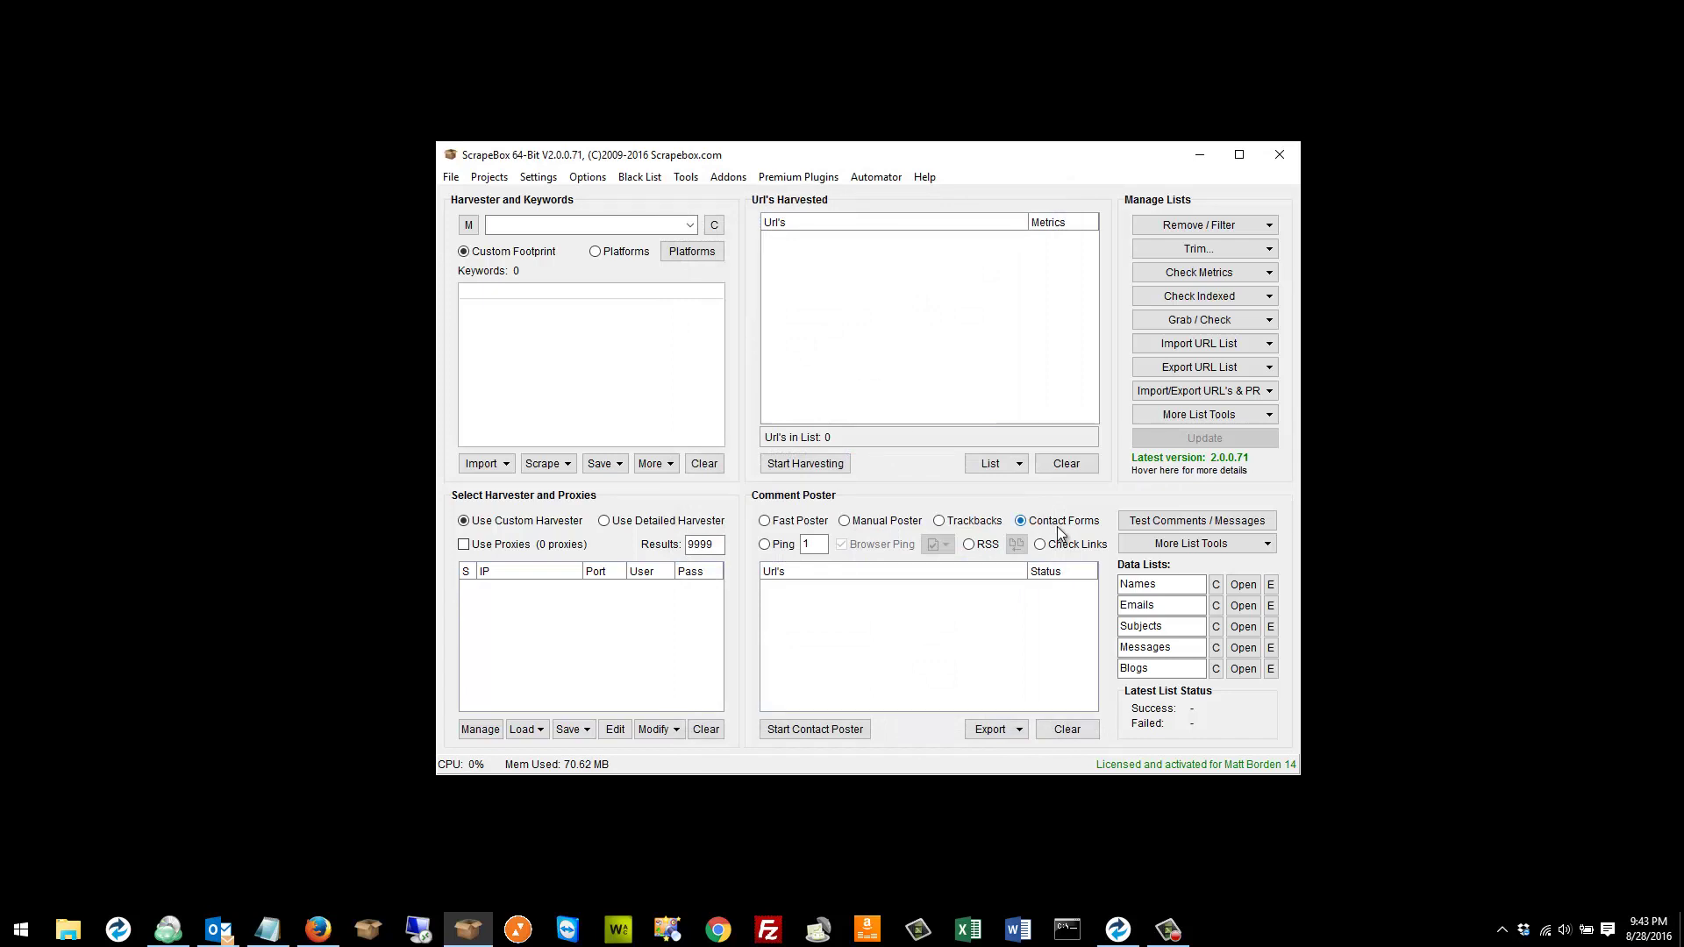
Open the Decaptcher setup to review the primary and secondary captcha solvers, and close it.
click(553, 184)
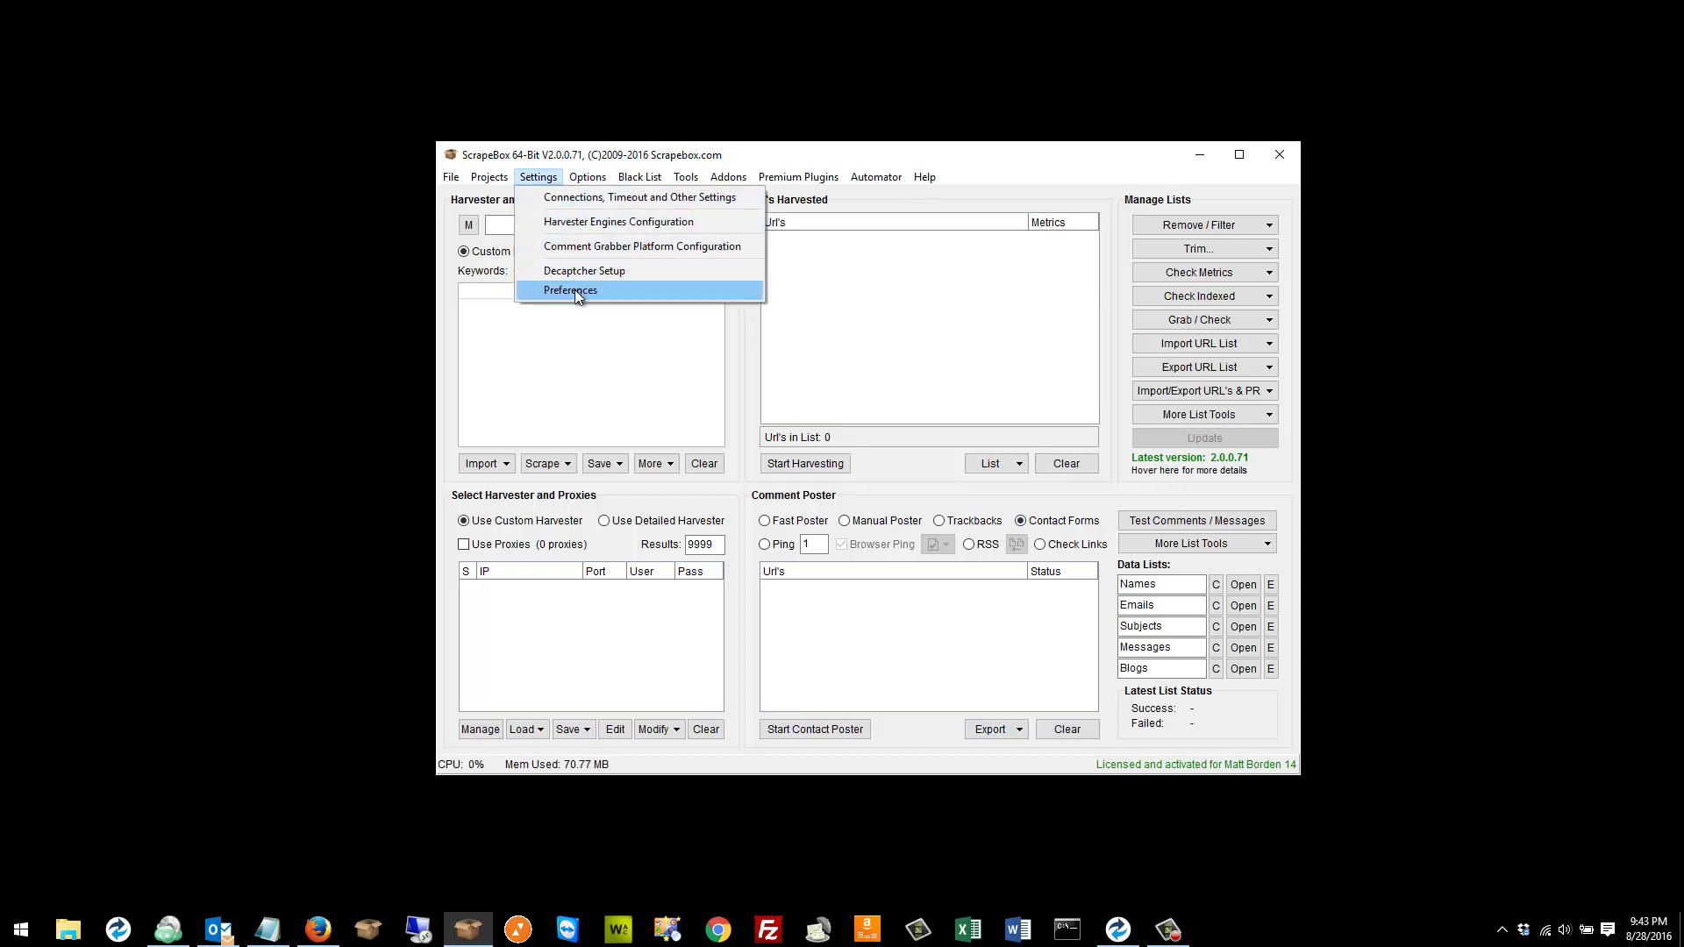
click(613, 270)
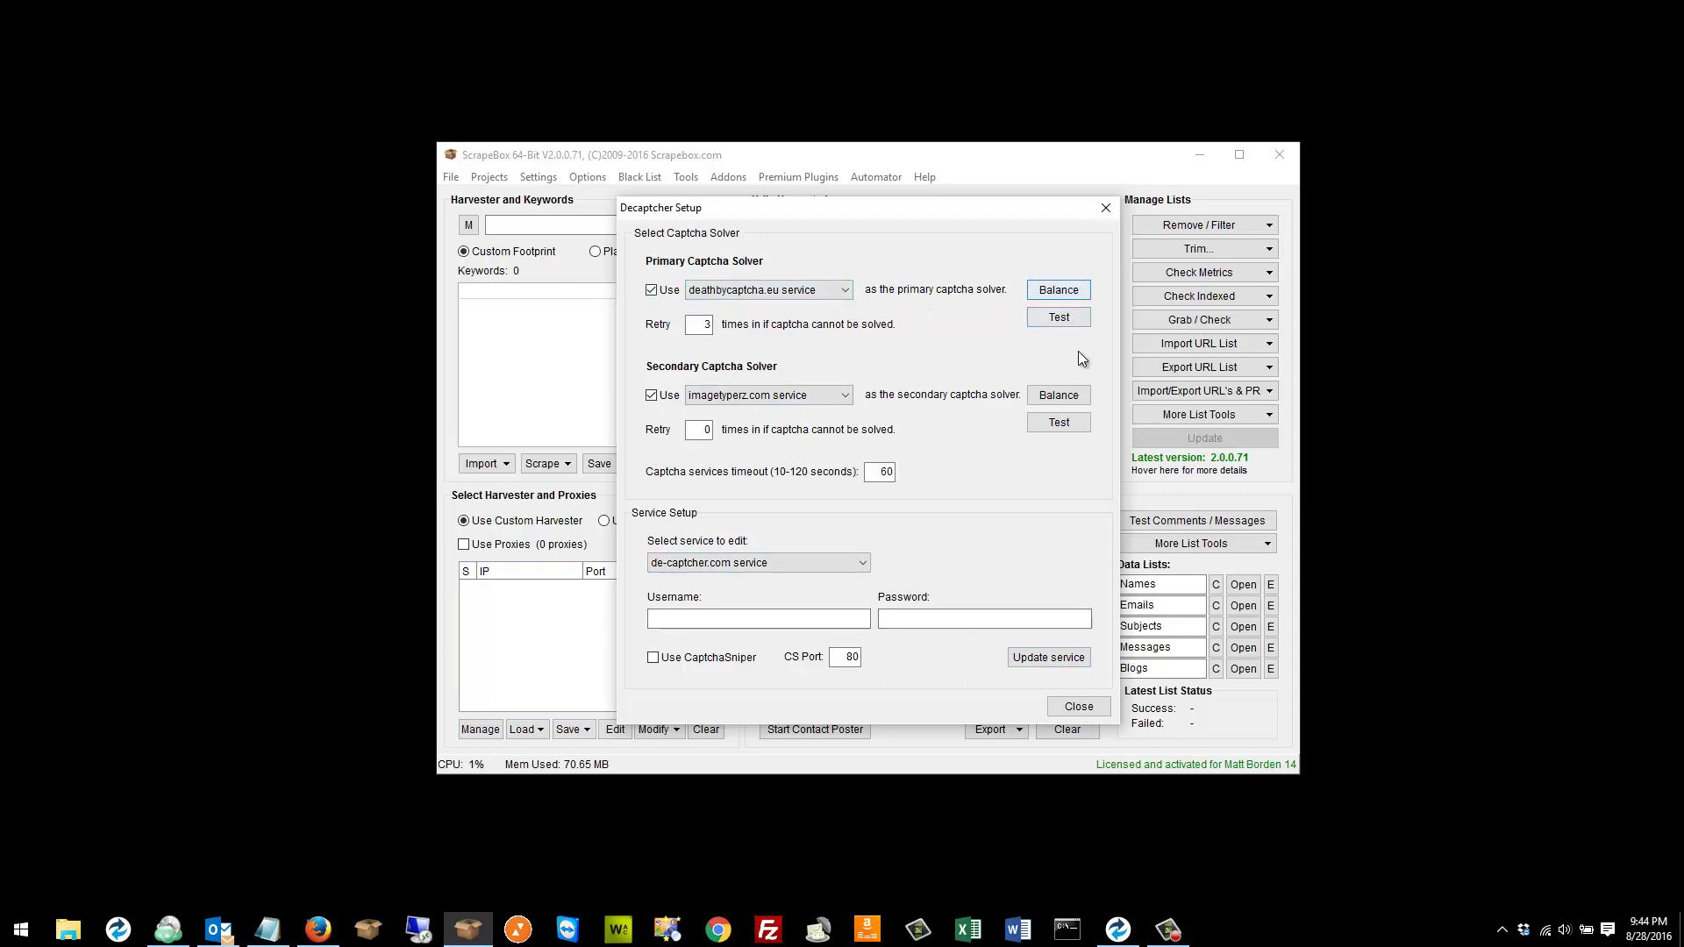
click(1079, 707)
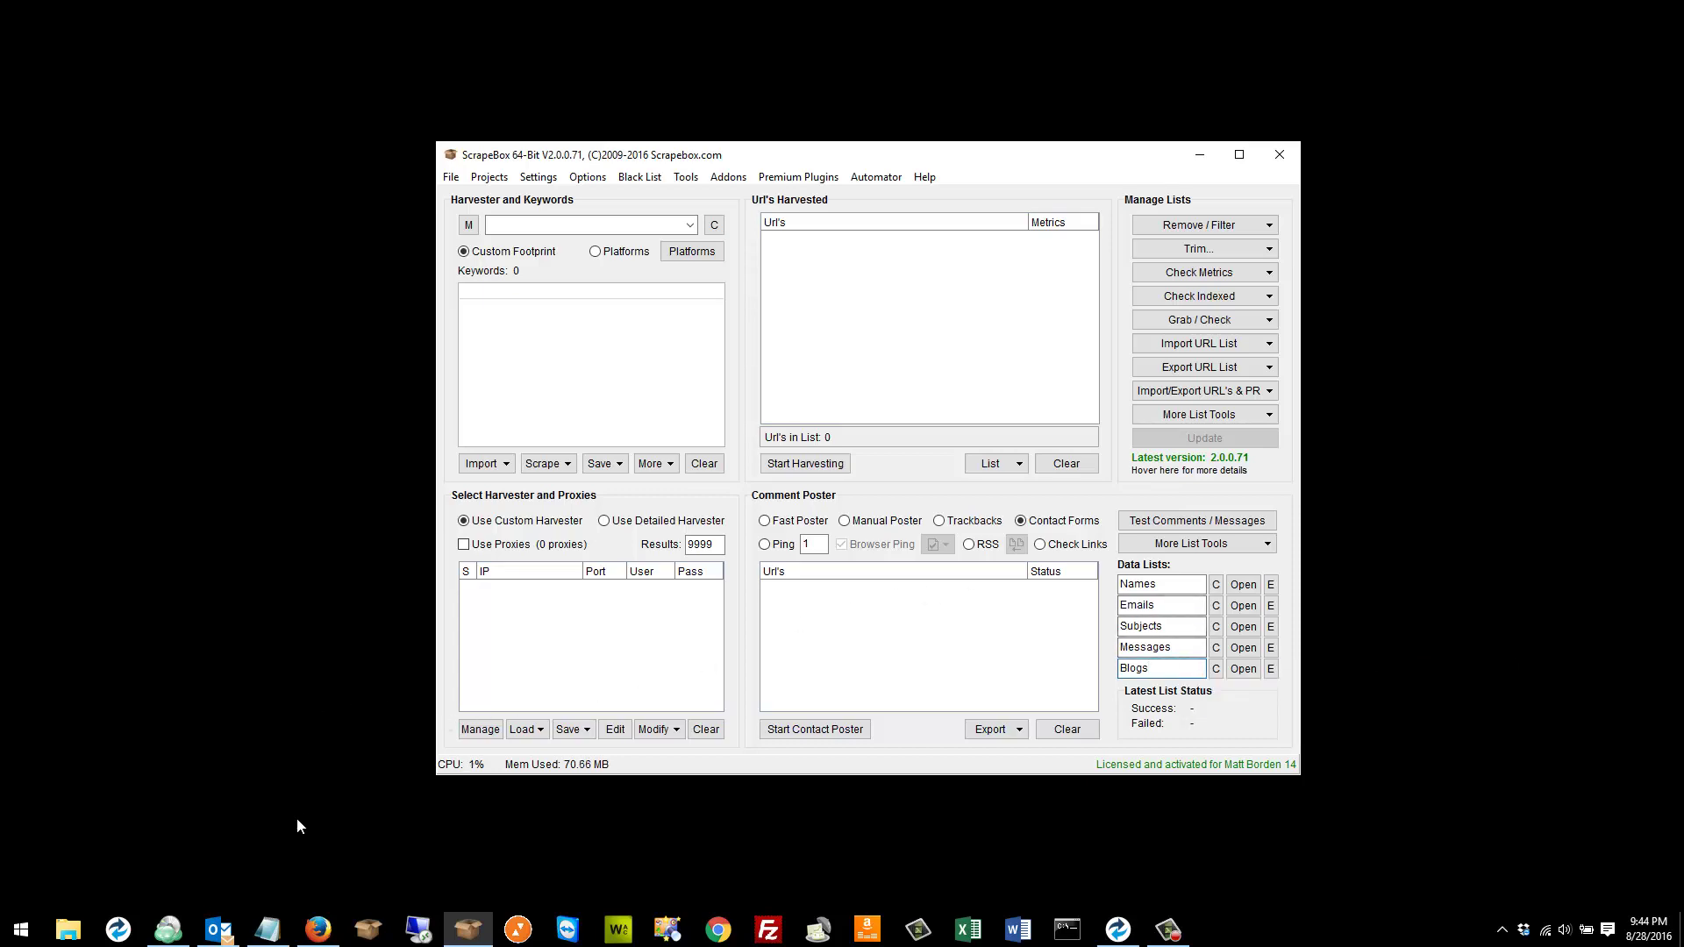
Switch to Firefox, open the Contact page of scrapeboxmarketplace.com, copy its address and return to ScrapeBox.
click(319, 932)
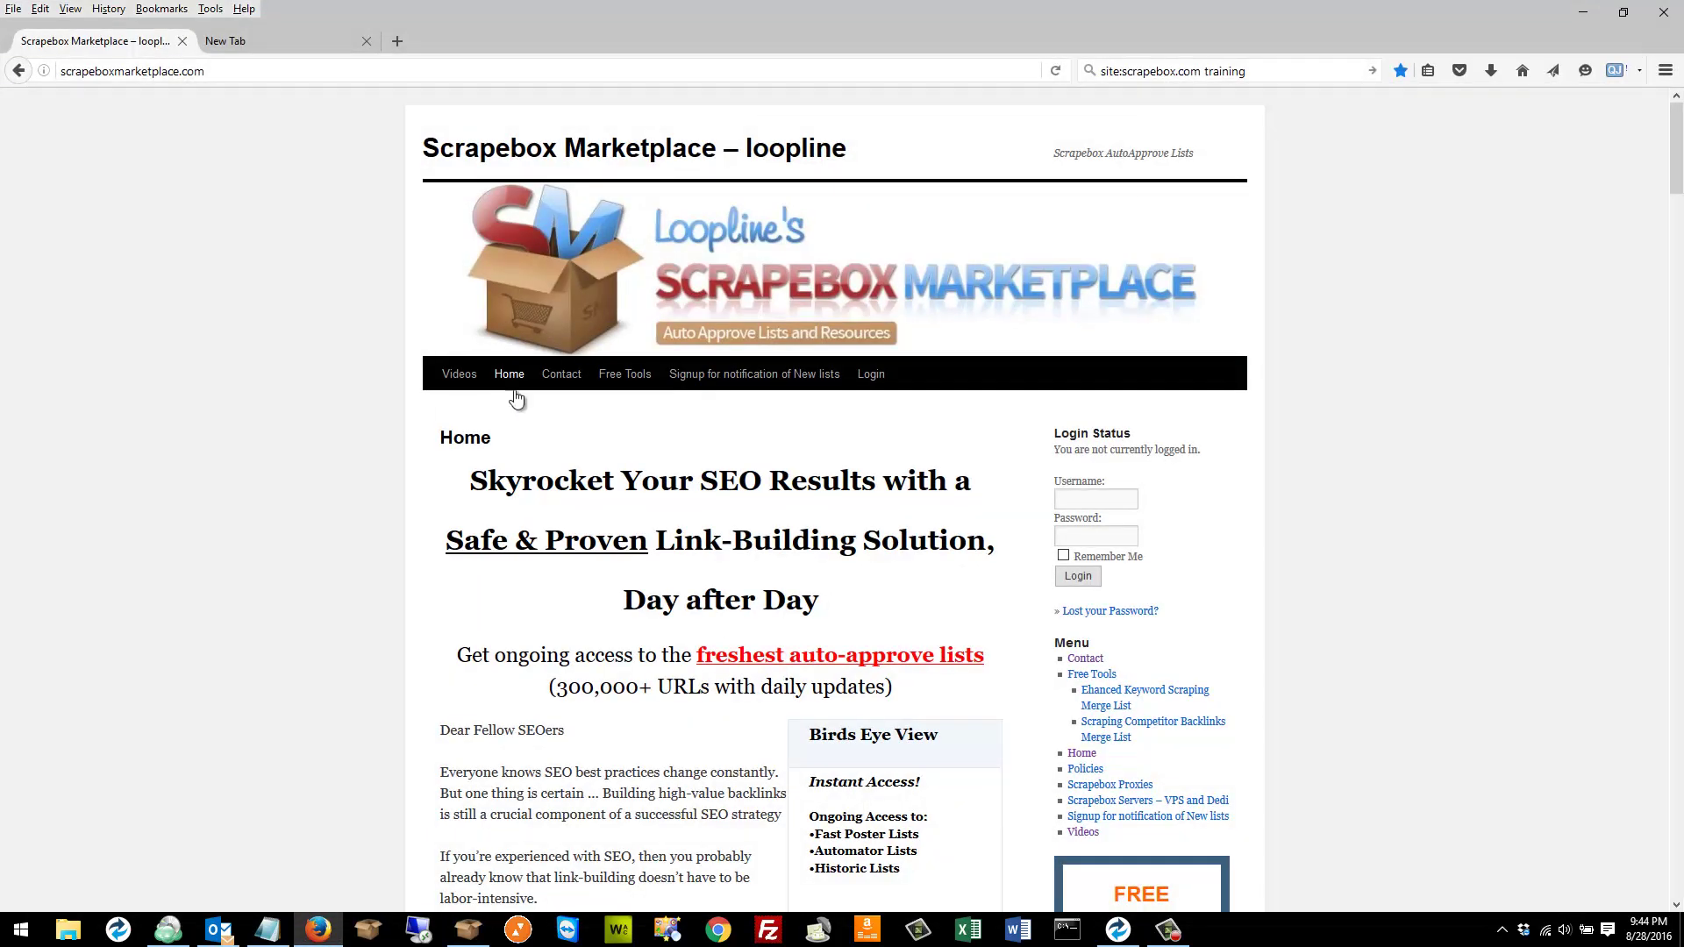
click(575, 377)
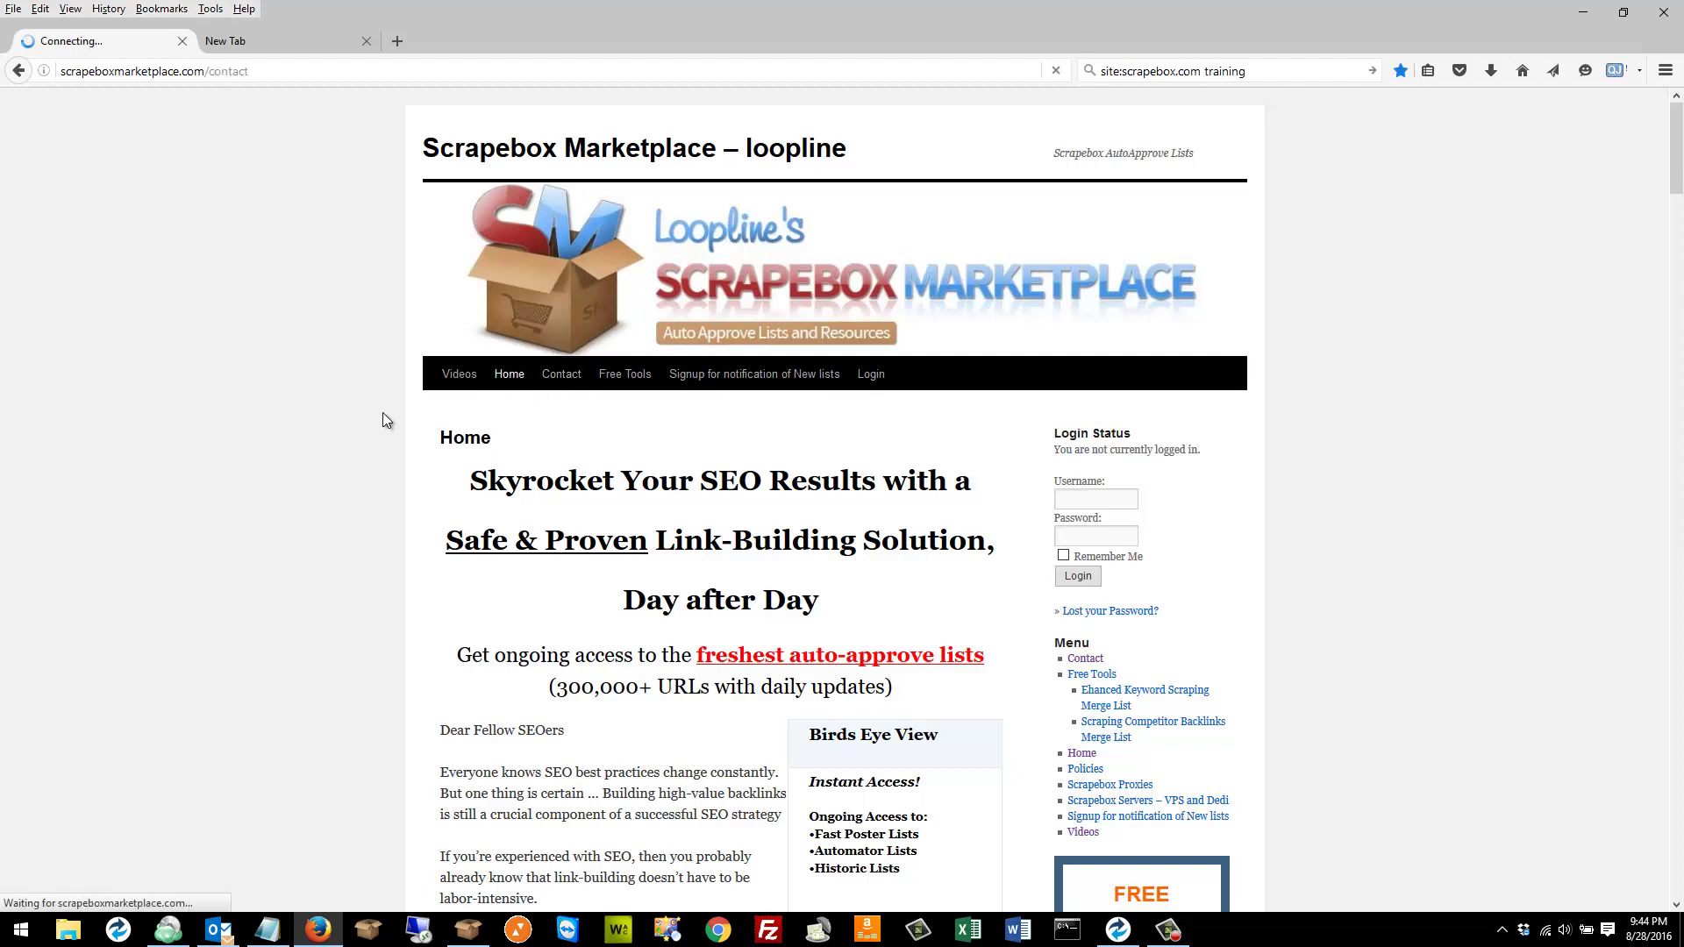
click(514, 536)
scroll(514, 539, down, 2)
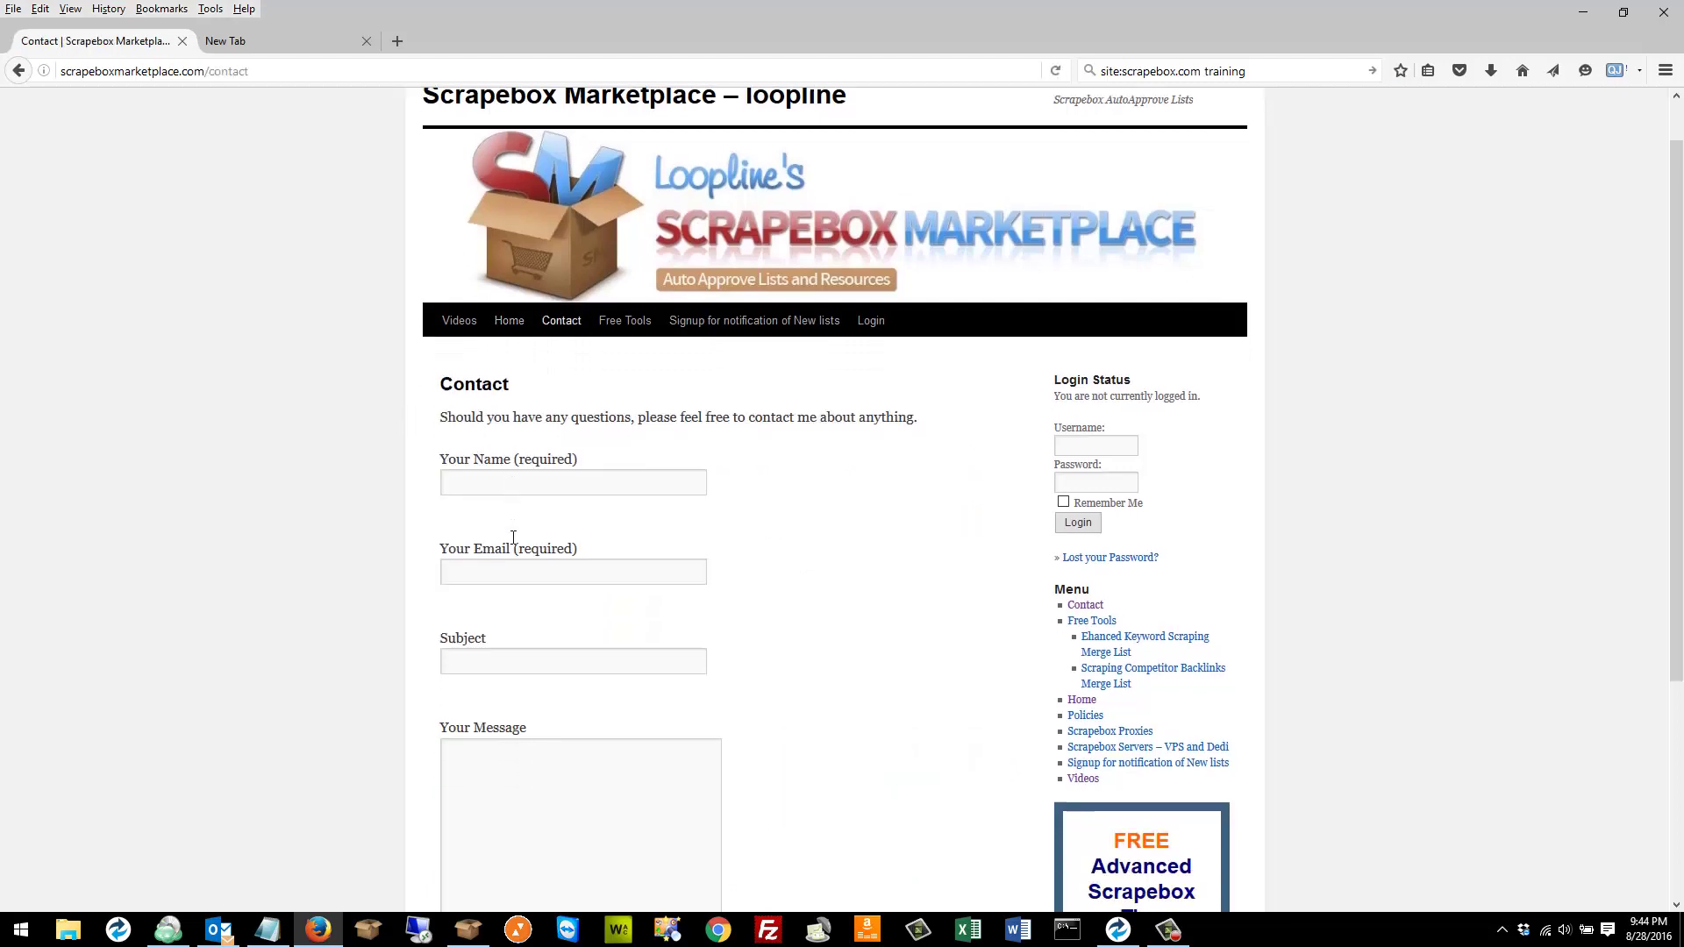
scroll(514, 544, up, 1)
click(246, 71)
right_click(249, 74)
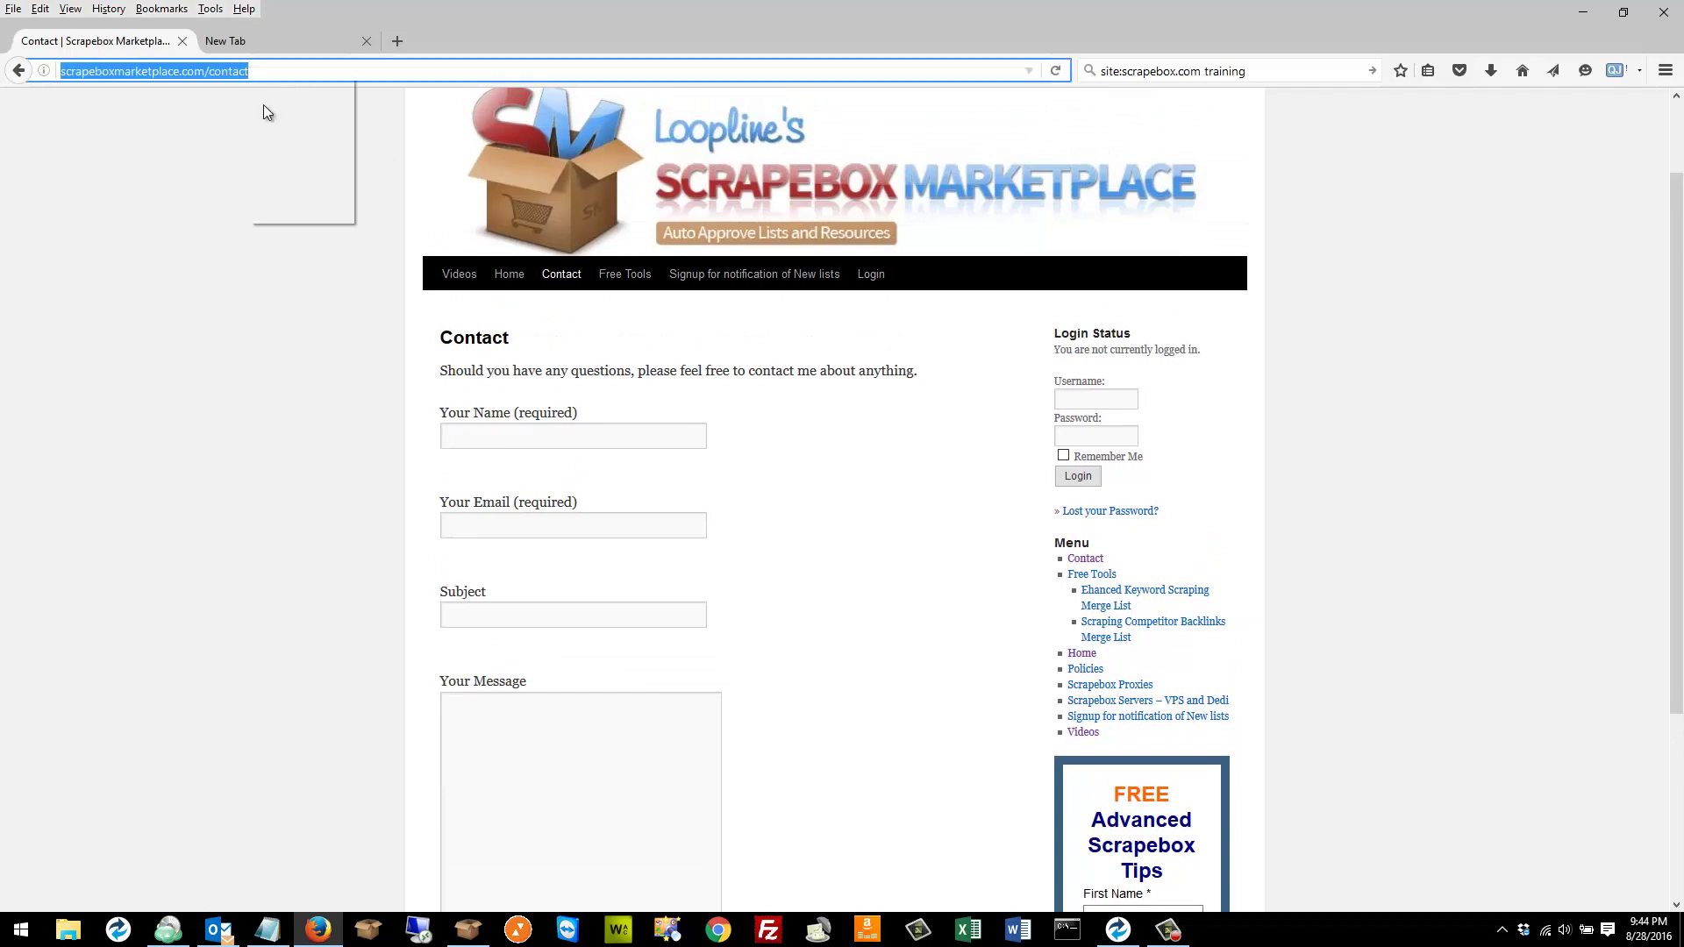
click(276, 133)
click(1582, 11)
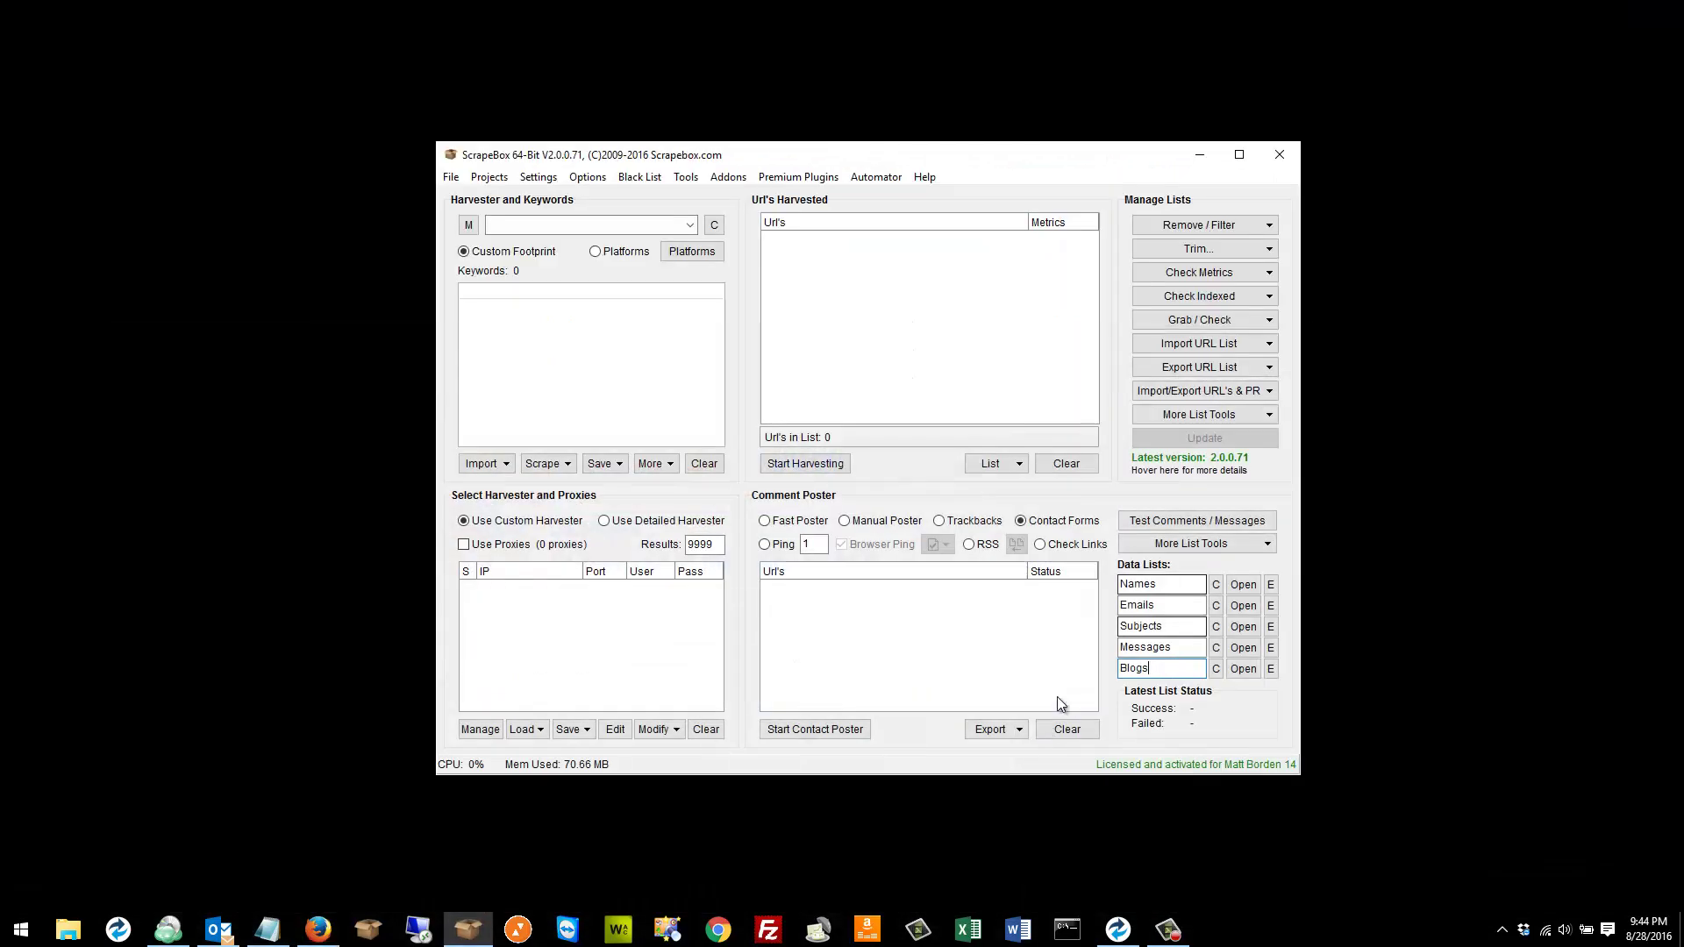
click(1270, 670)
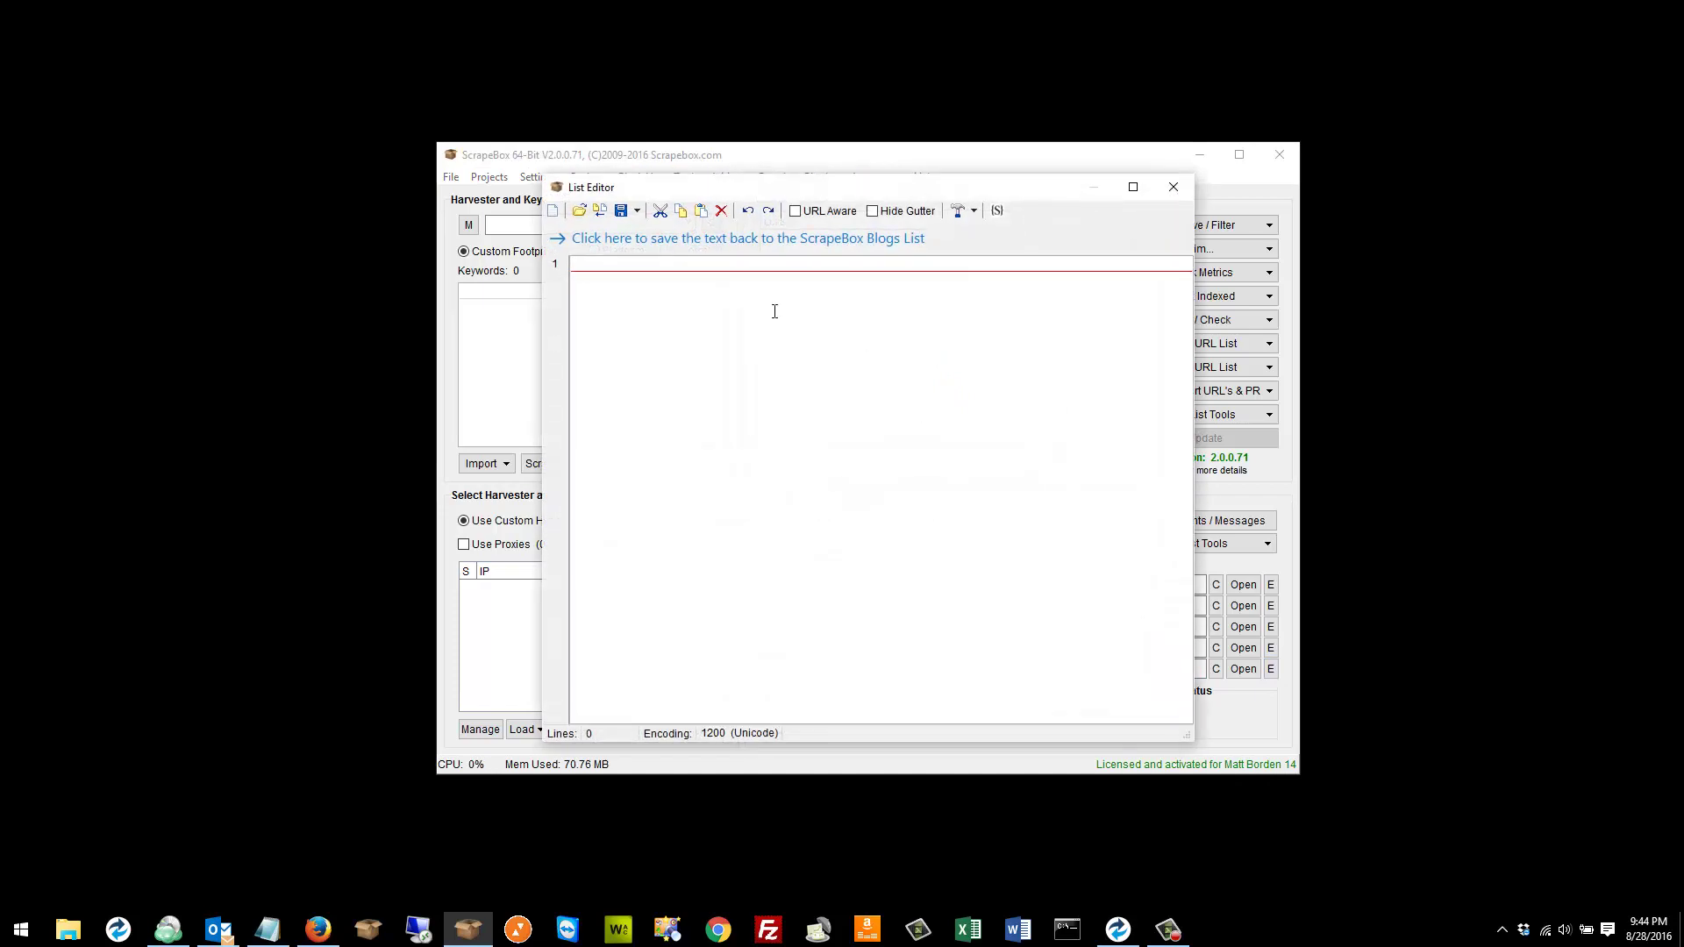
key(ctrl+v)
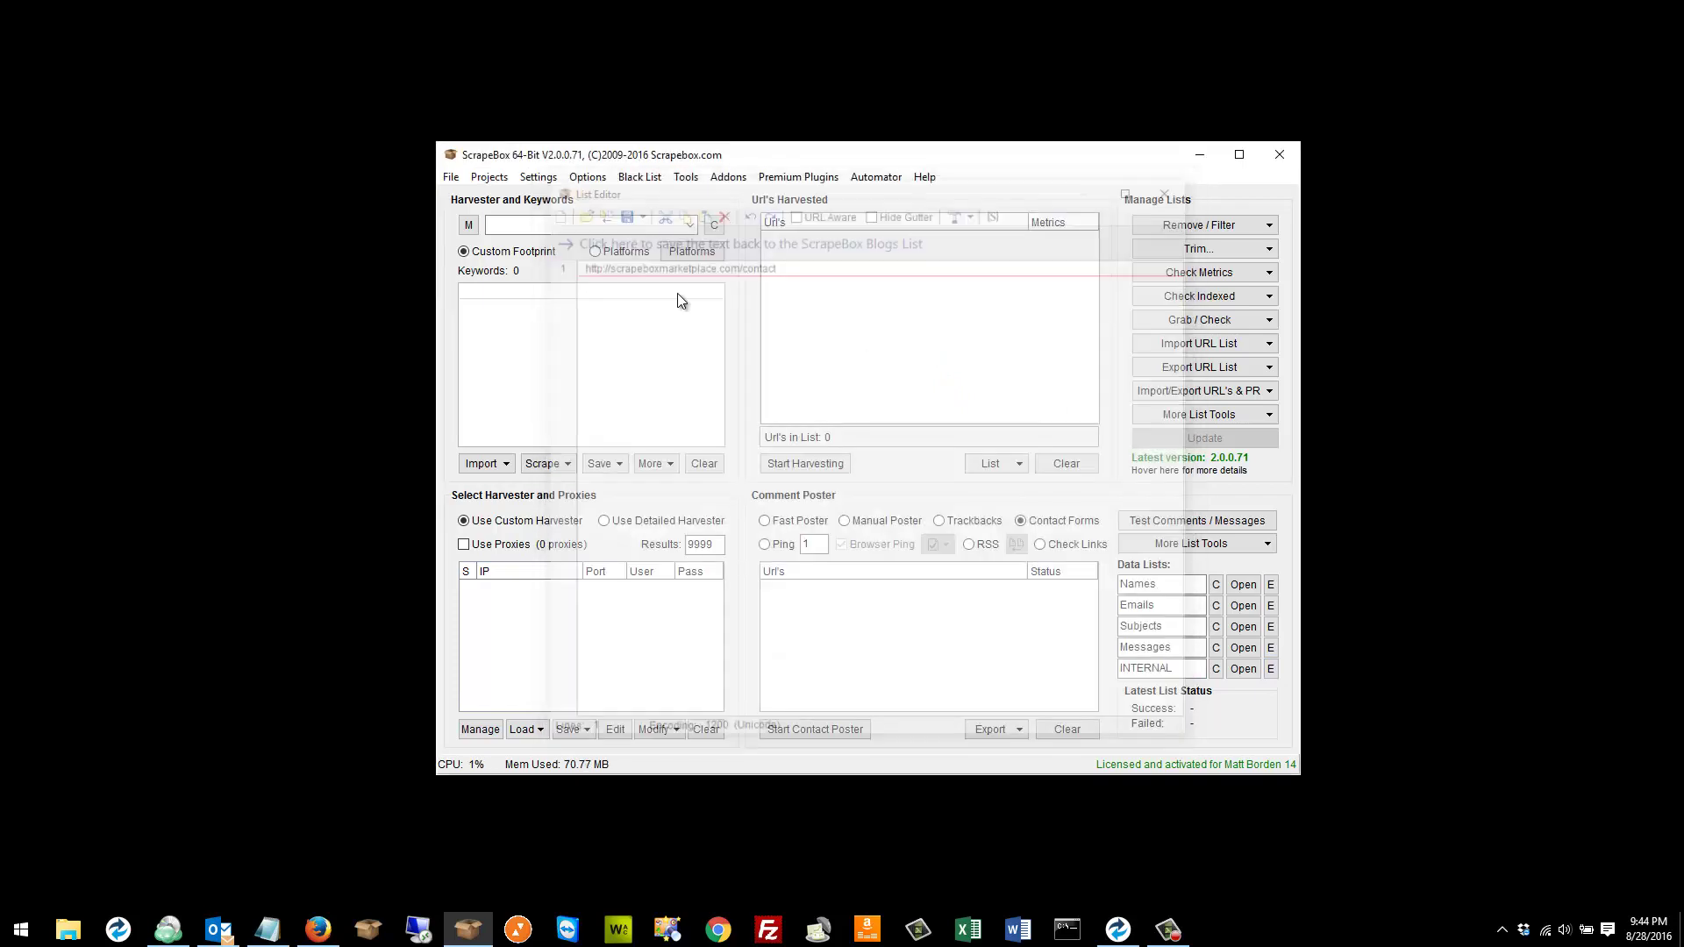
click(620, 238)
click(1270, 668)
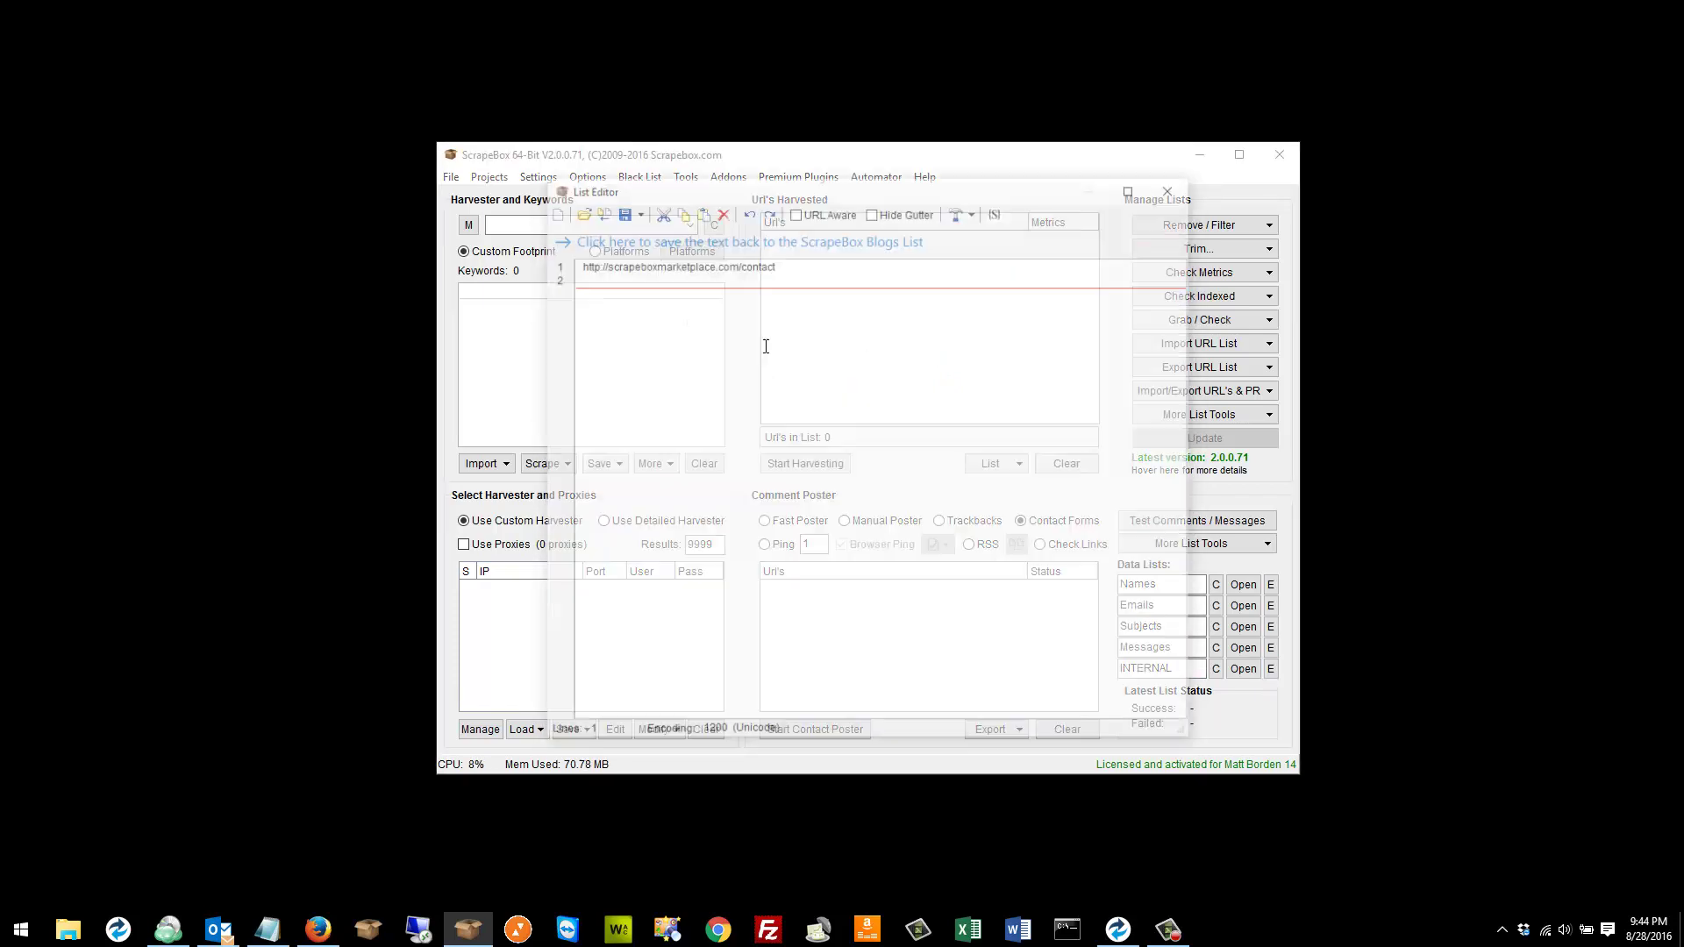
click(773, 240)
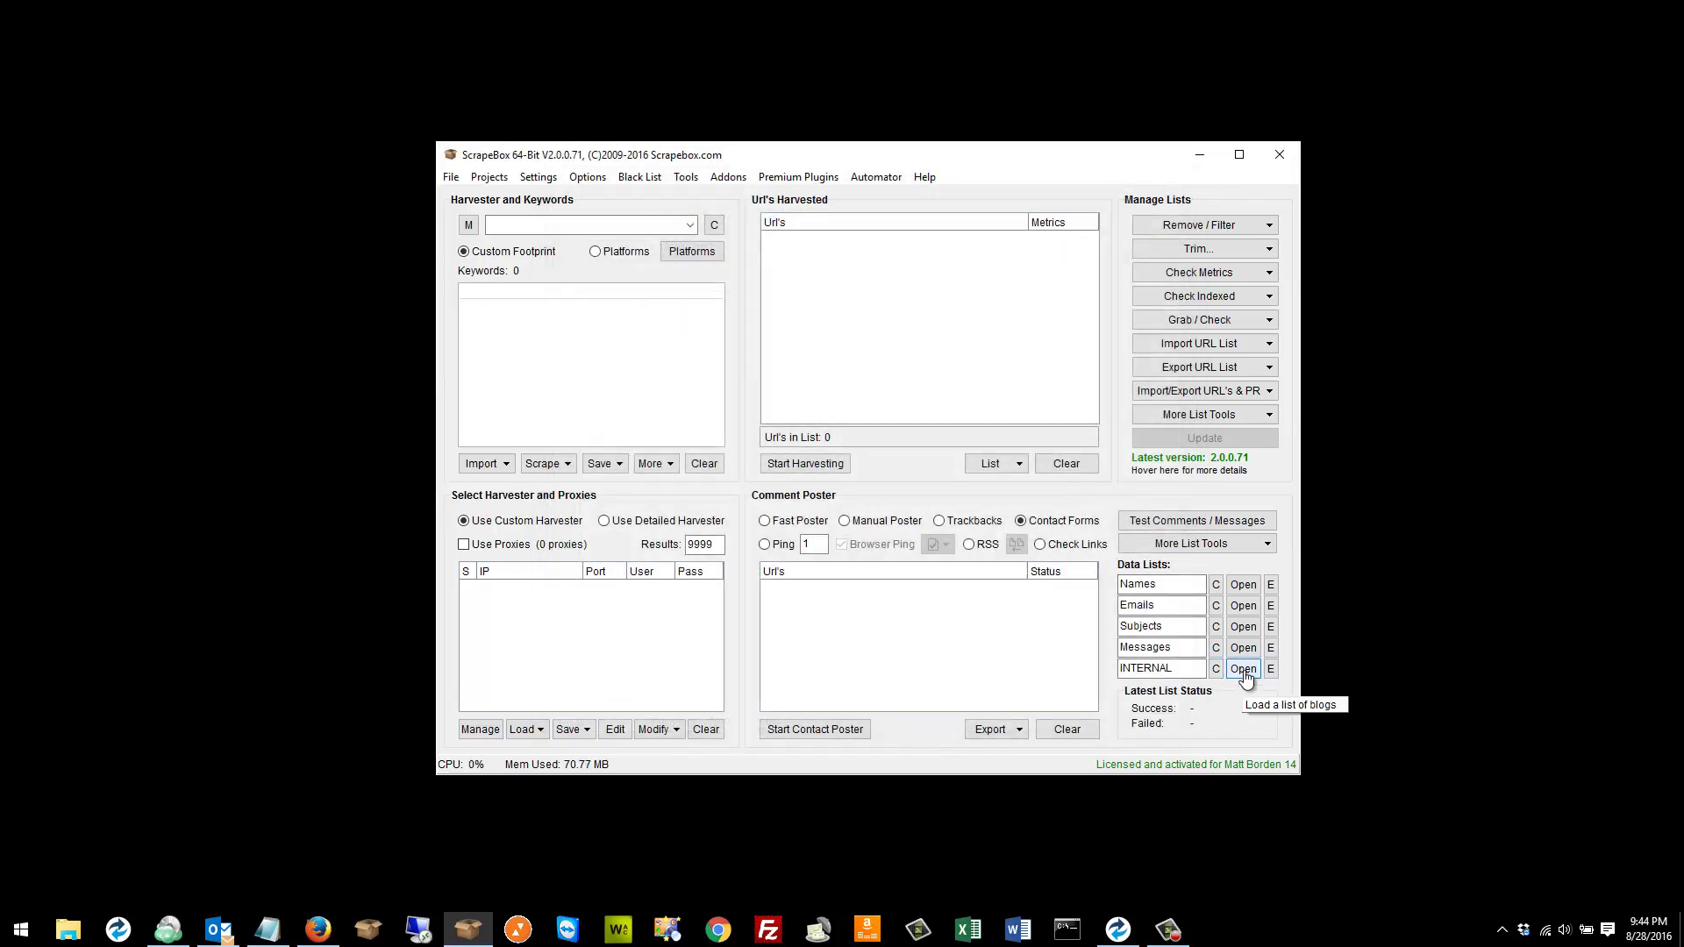
Enter "This is a great video" in the Messages list and save it.
click(1272, 650)
text(Thi)
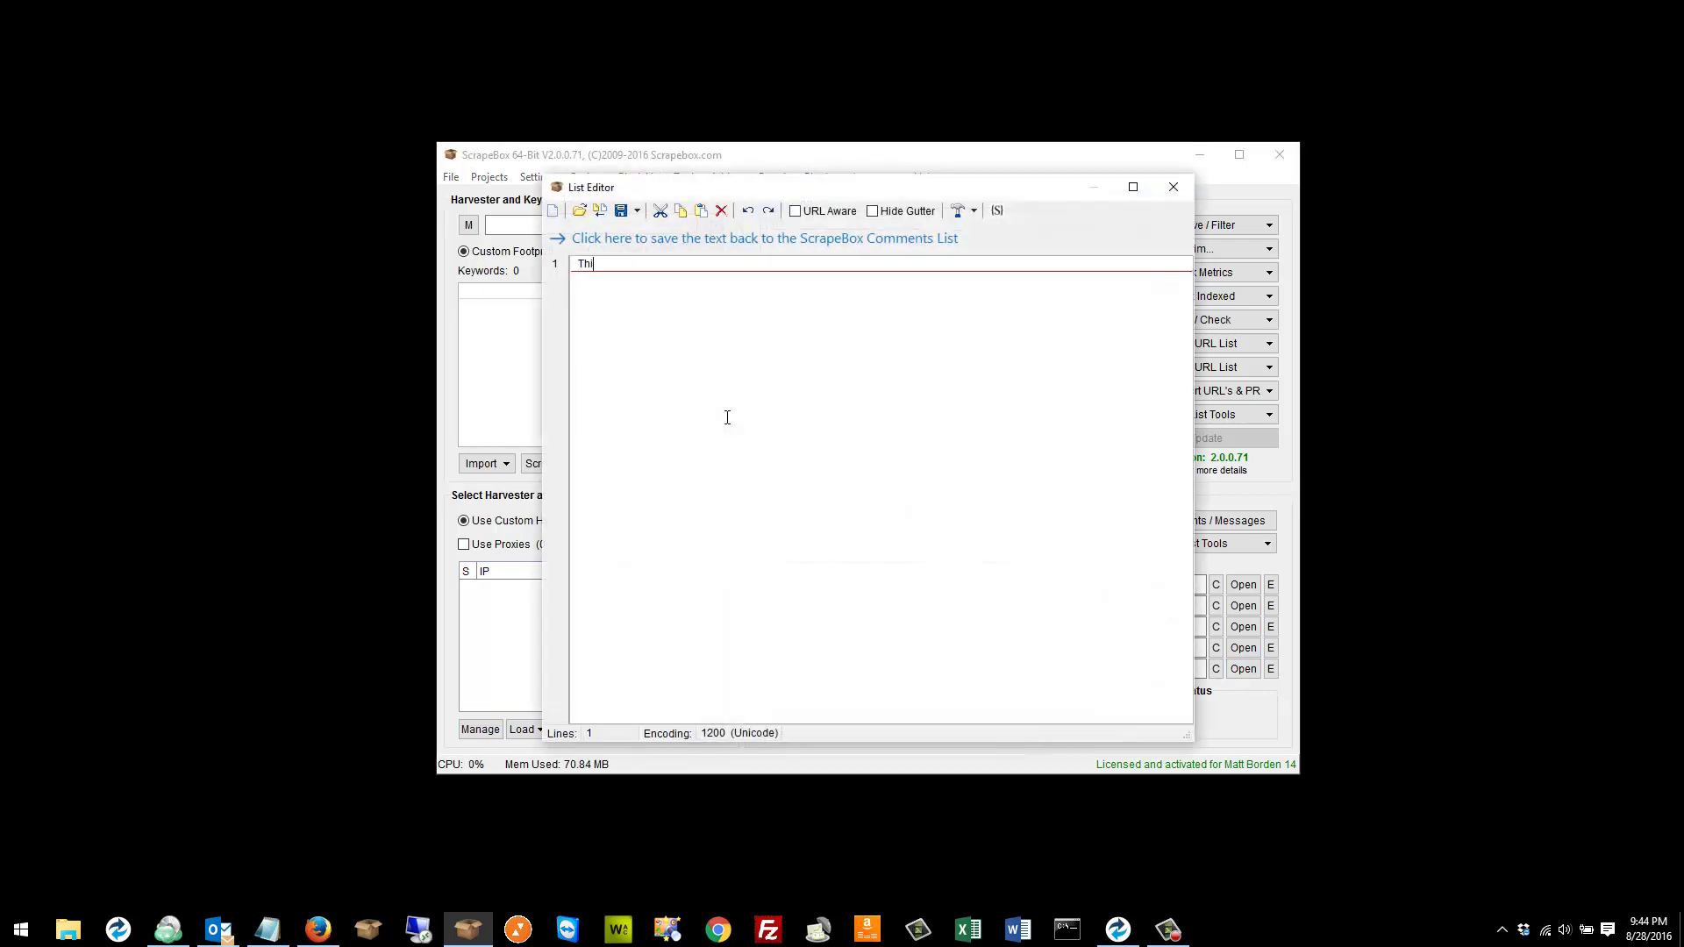
text(s is a great video)
click(842, 244)
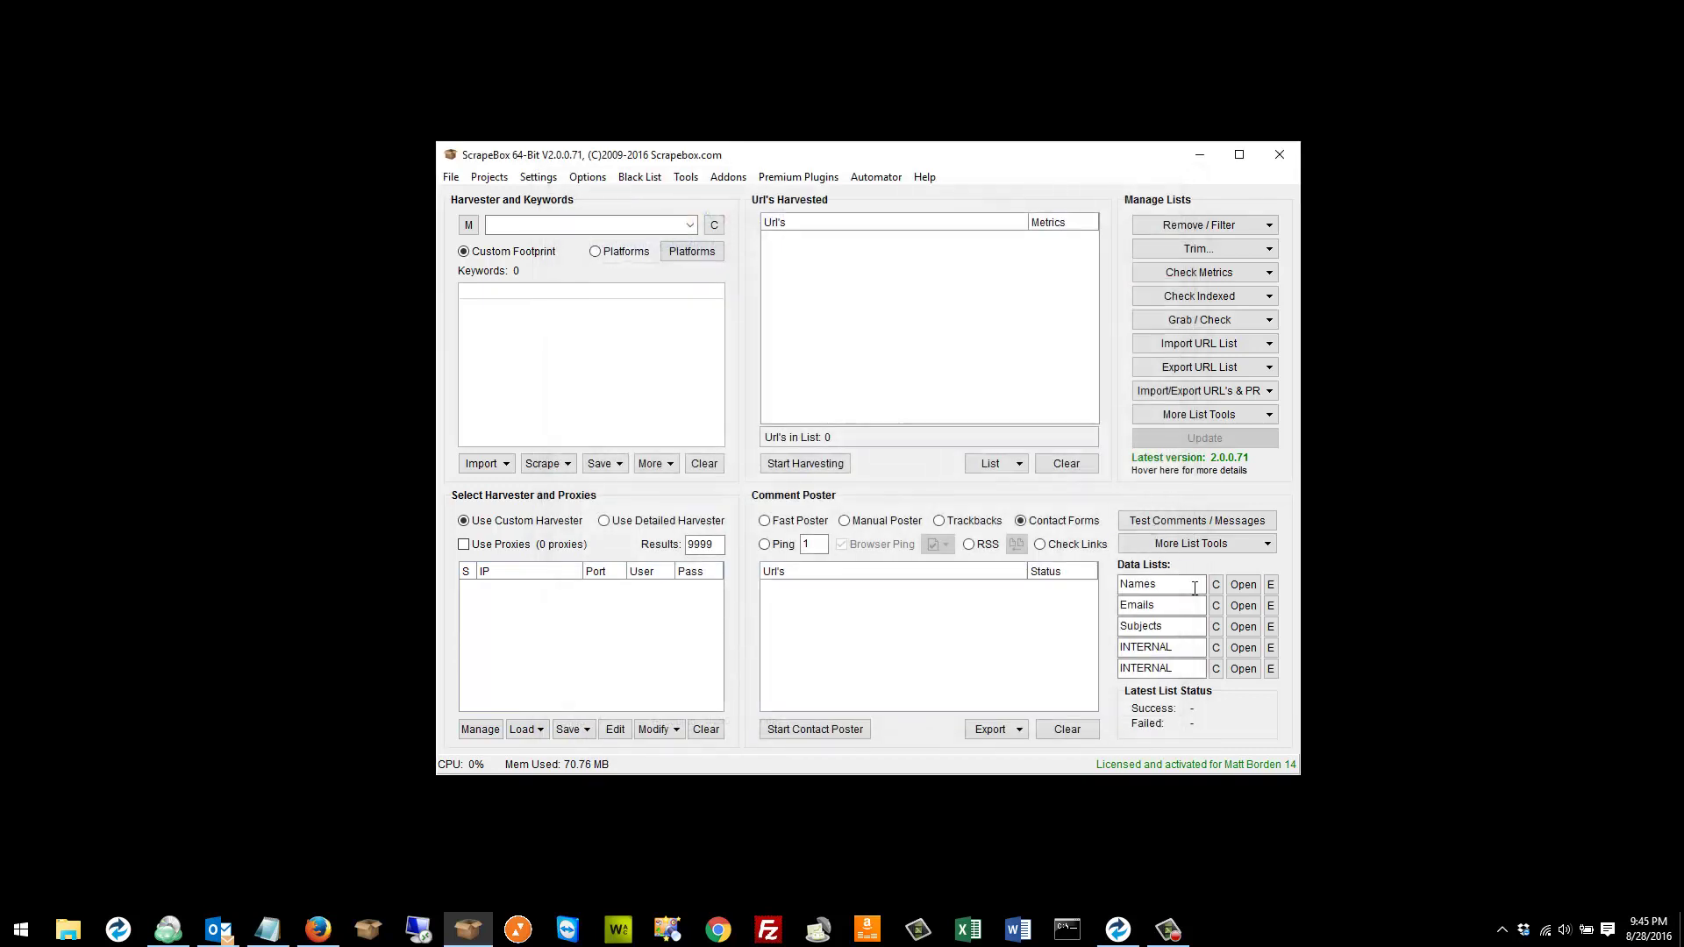
Enter "Video messsages" in the Subjects list and save it.
click(1271, 624)
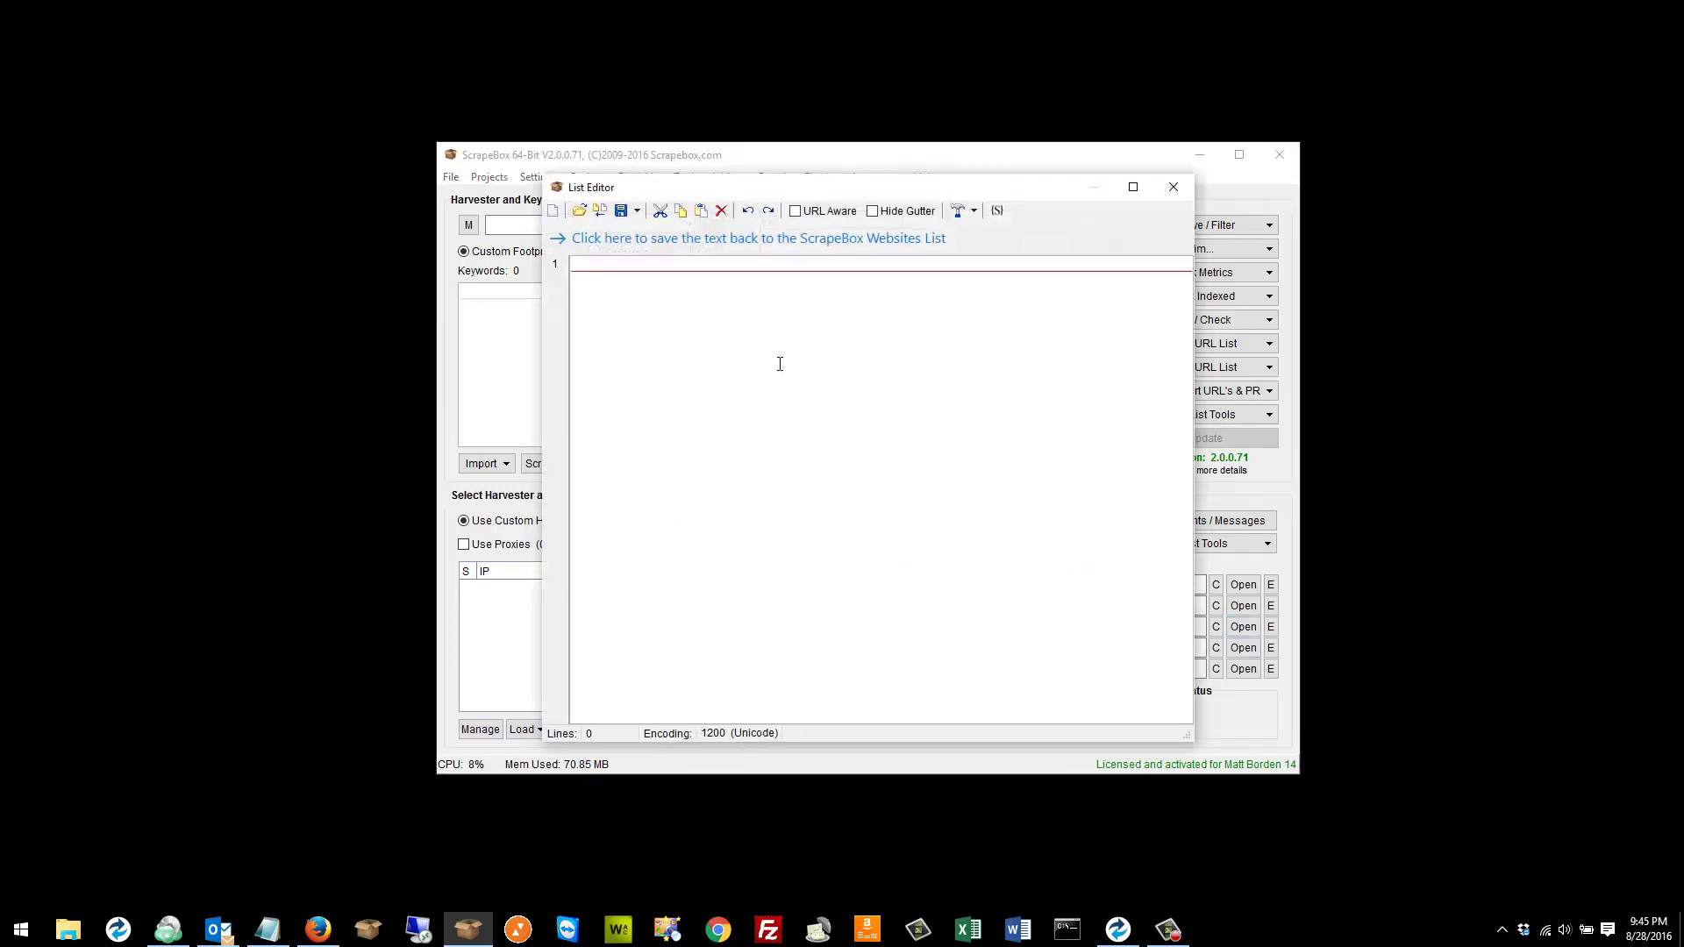
text(Video messsages)
click(833, 240)
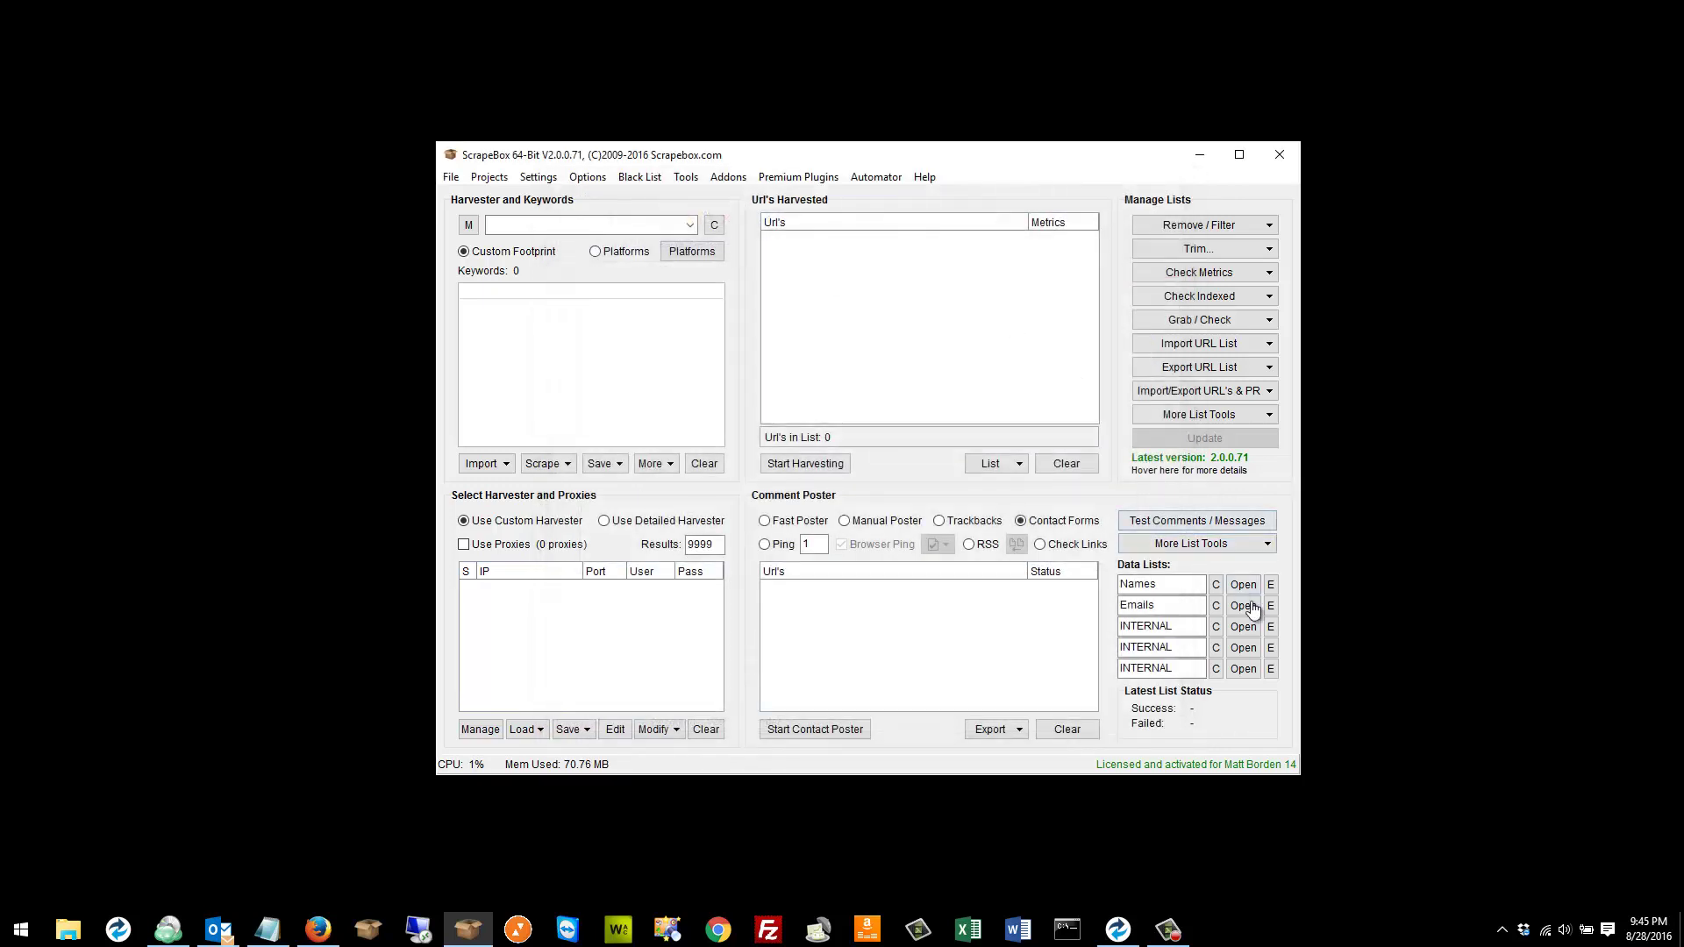
Enter the sender's e-mail address in the Emails list and save it.
click(1272, 611)
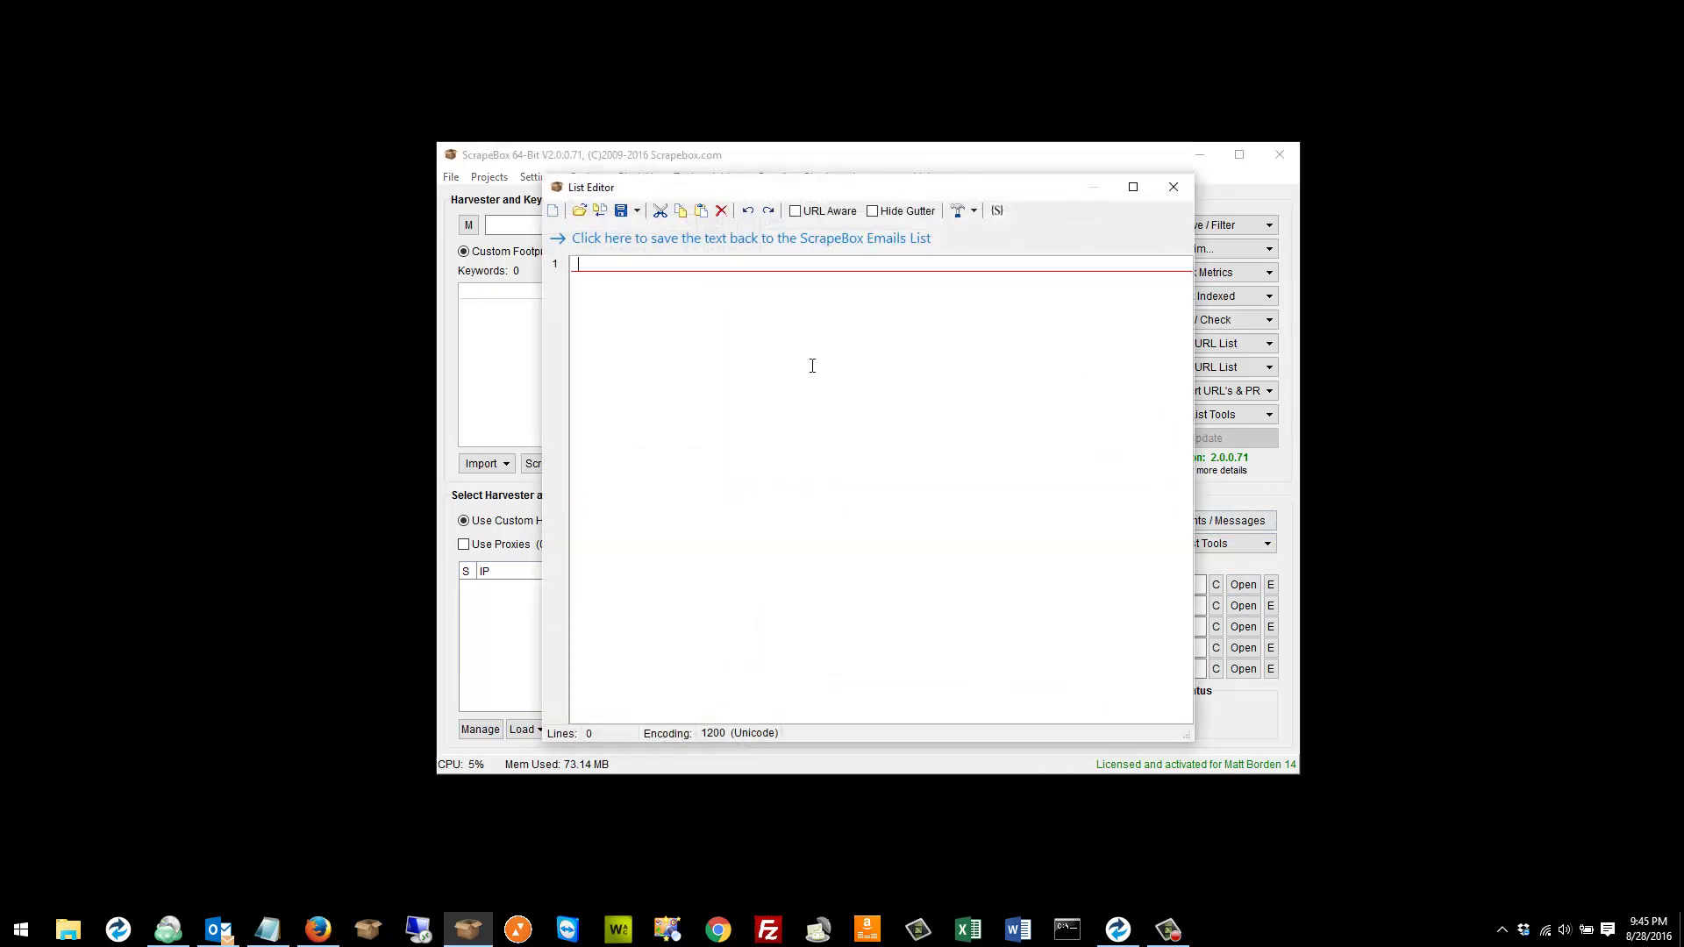
text(nonsense2@nonsense3.com)
click(860, 240)
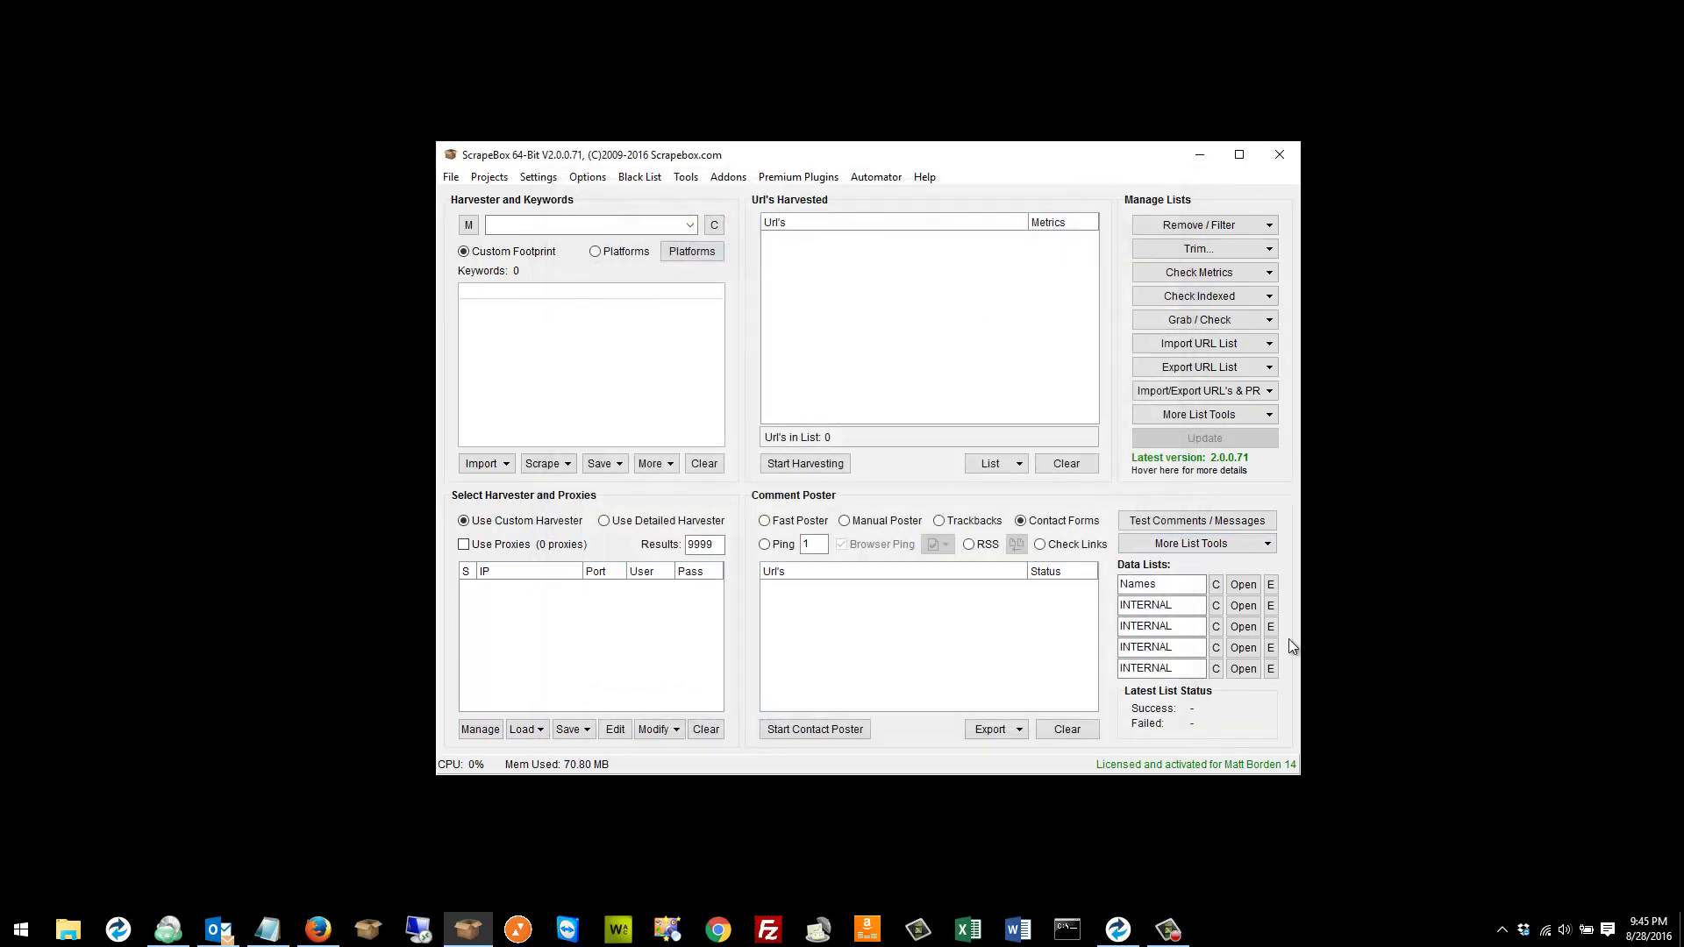
Enter the sender's name in the Names list and save it.
click(1272, 586)
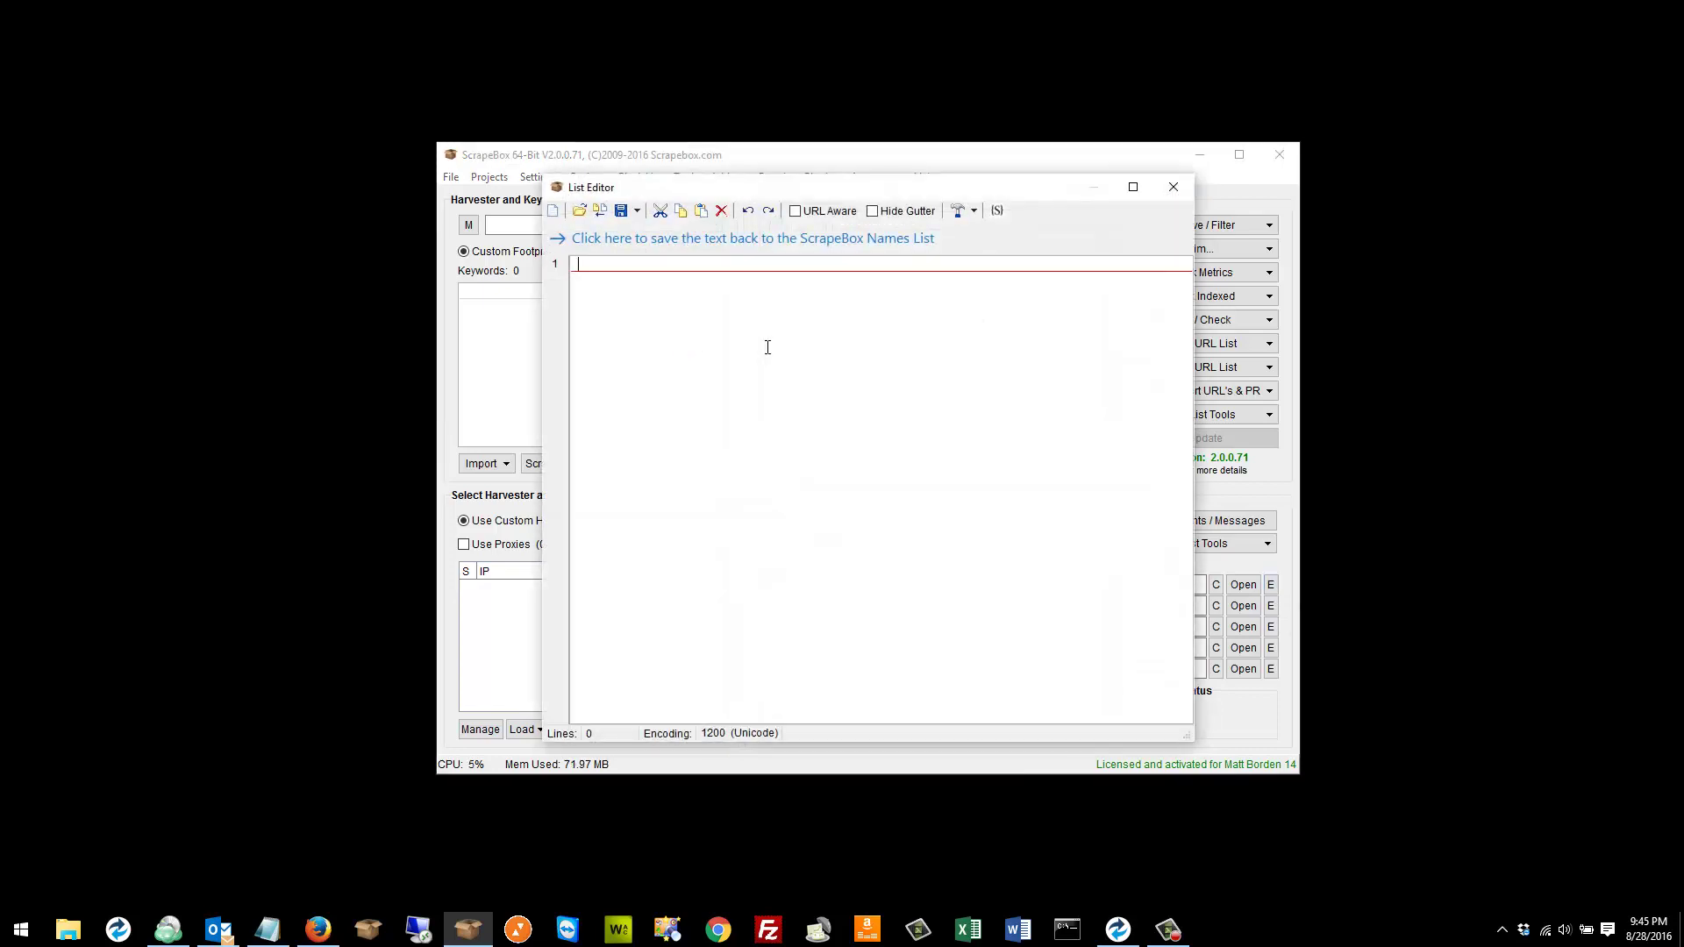
text(Jim bob)
click(793, 241)
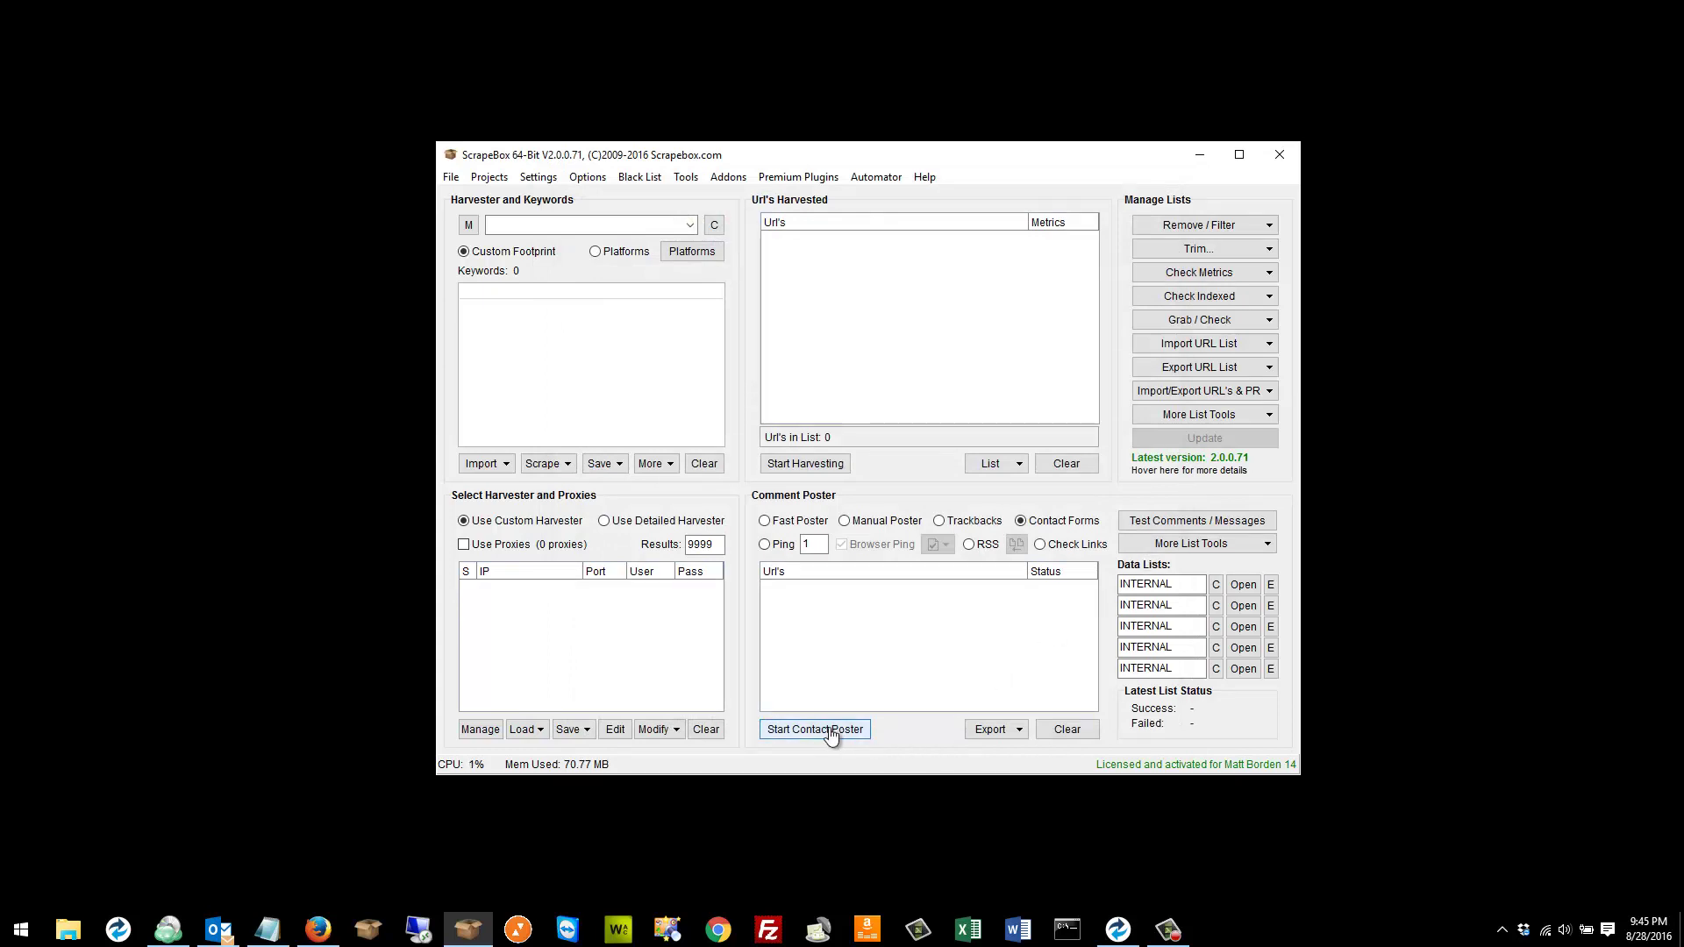
Toggle Use Proxies on and off, launch the contact poster, and show its options for loading proxies.
click(493, 547)
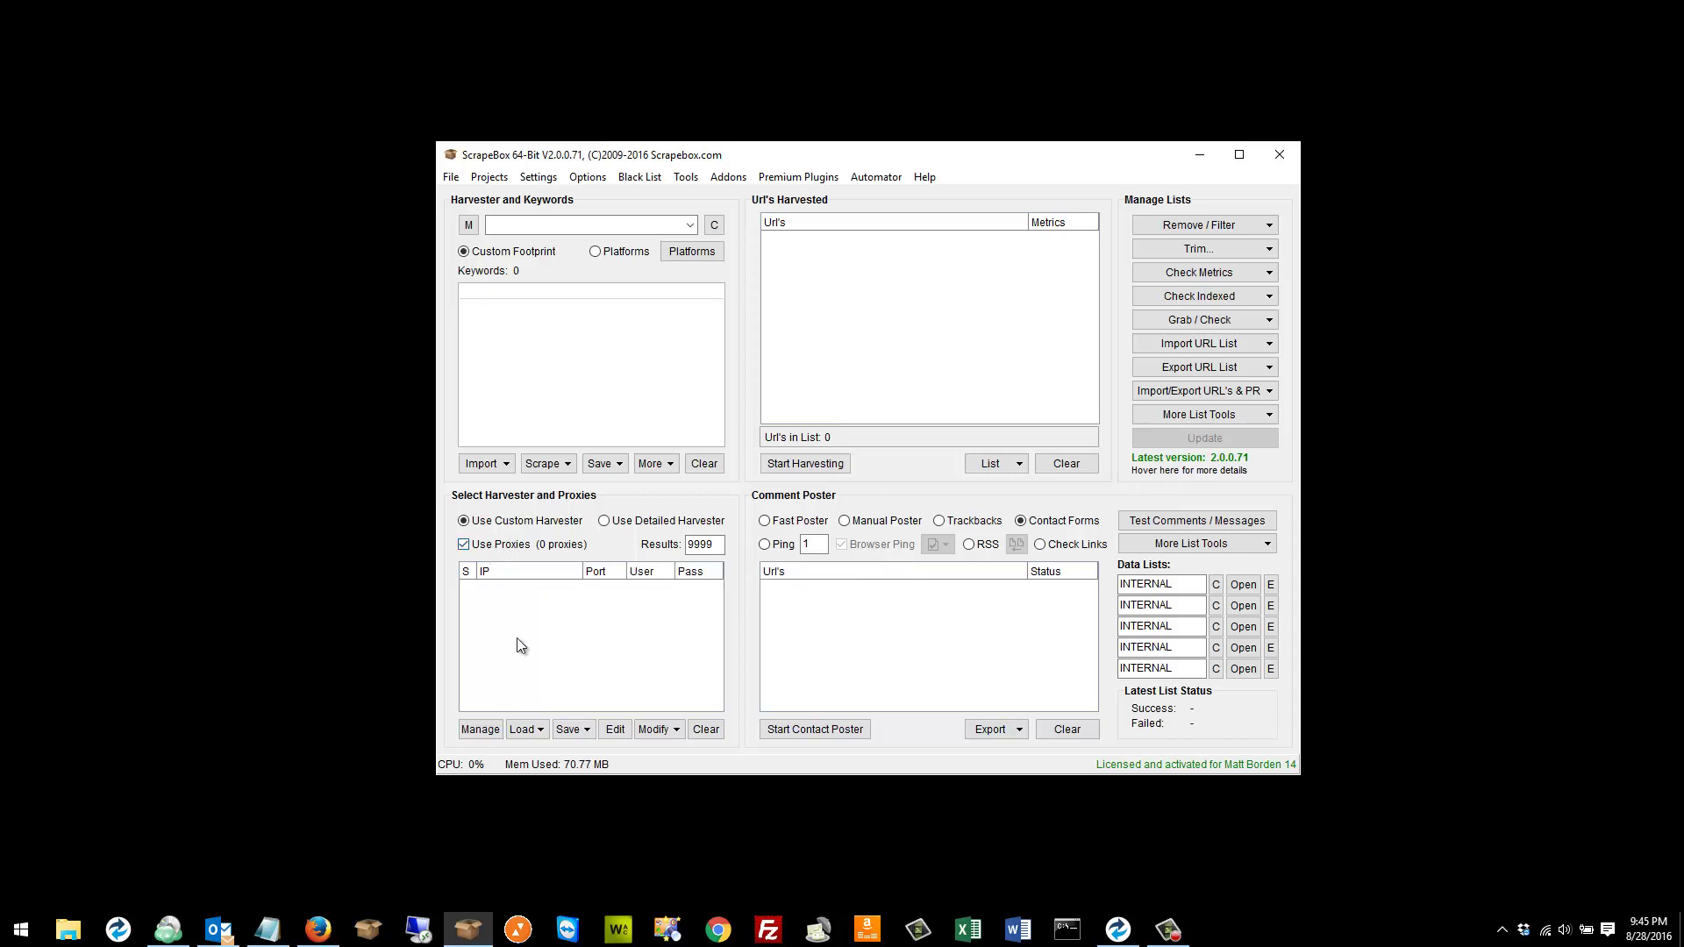
click(505, 553)
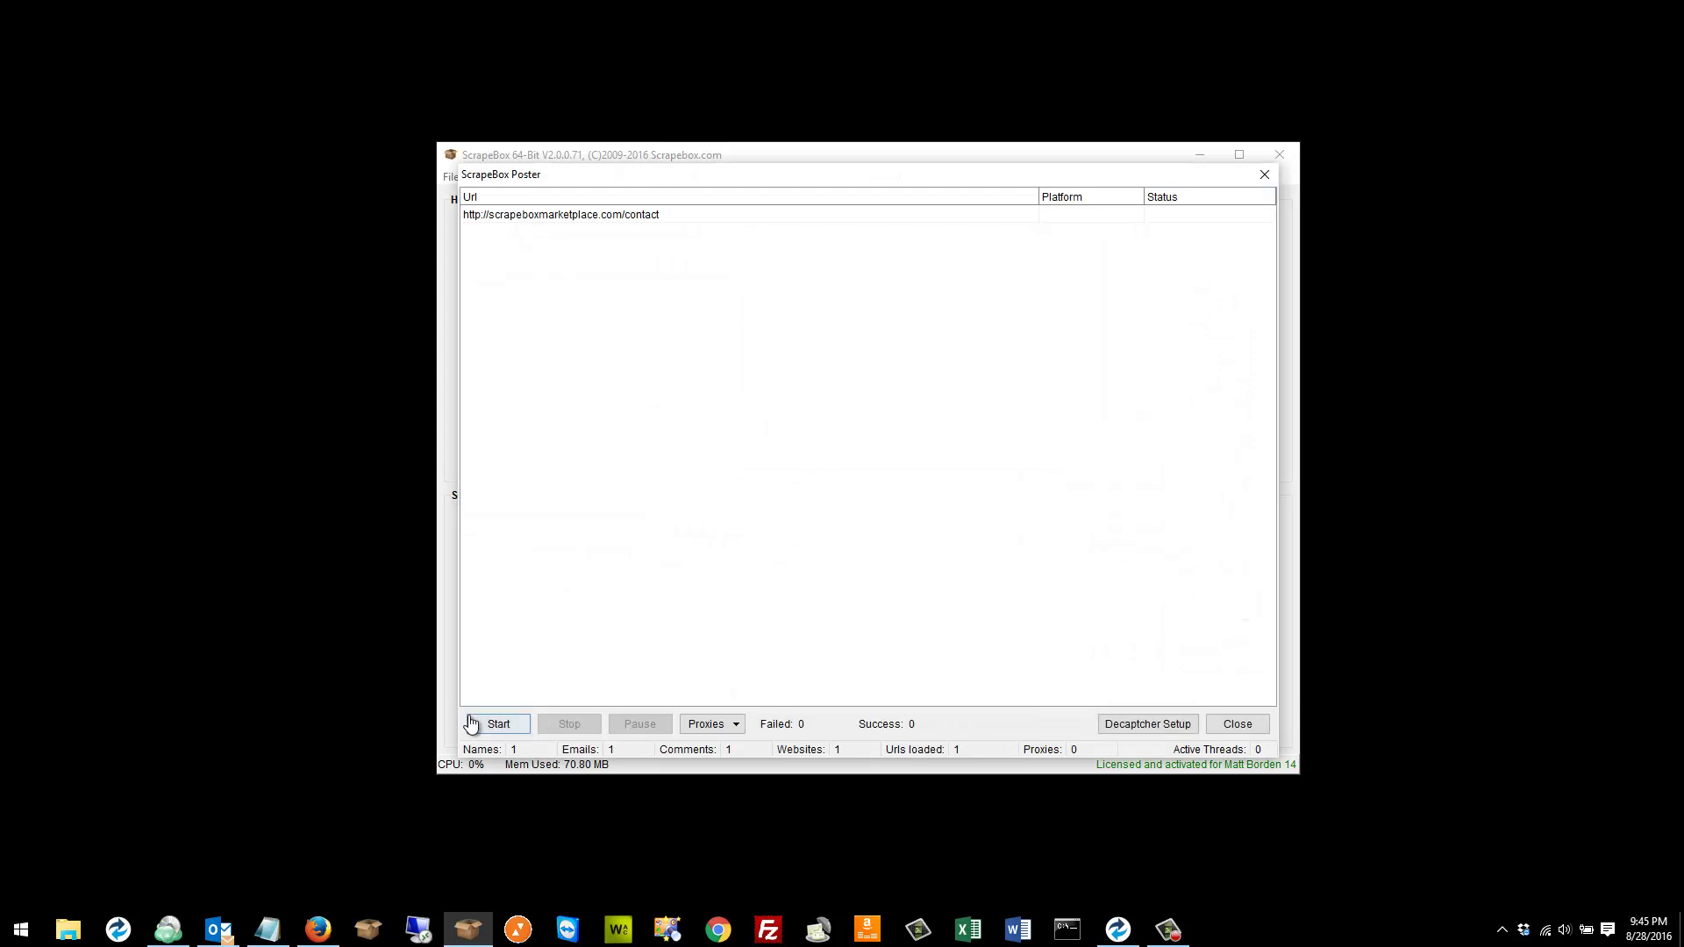
click(715, 729)
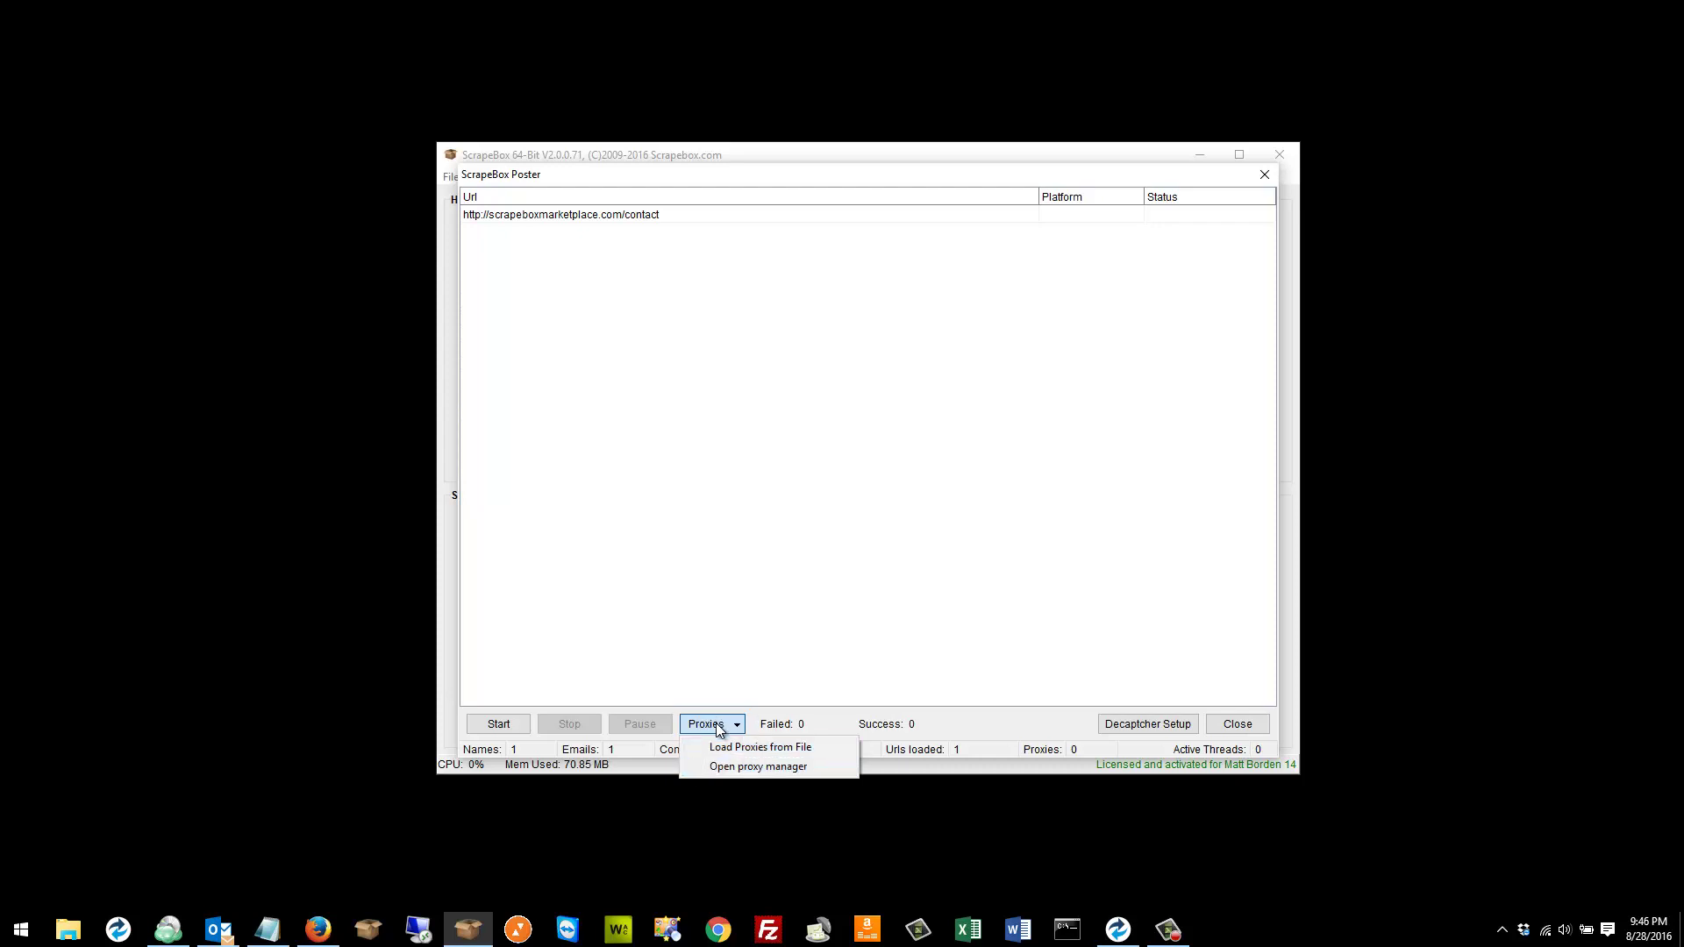
Review the primary and secondary captcha solver settings in Decaptcher Setup and close it.
click(1106, 722)
click(1135, 728)
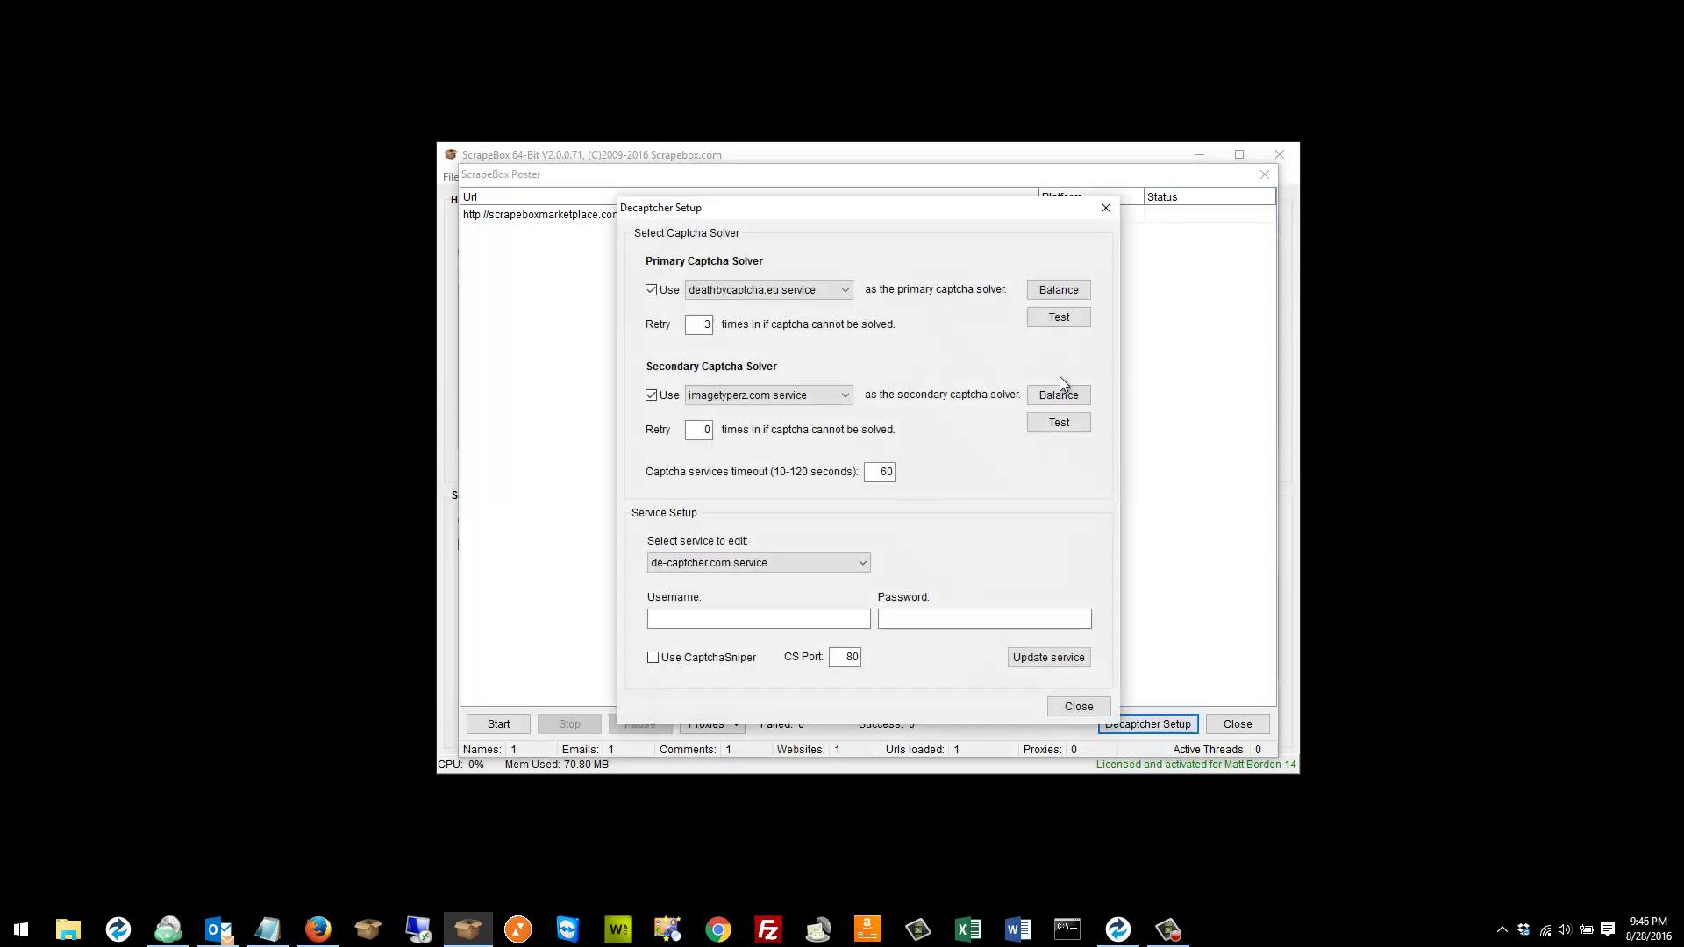
click(1079, 707)
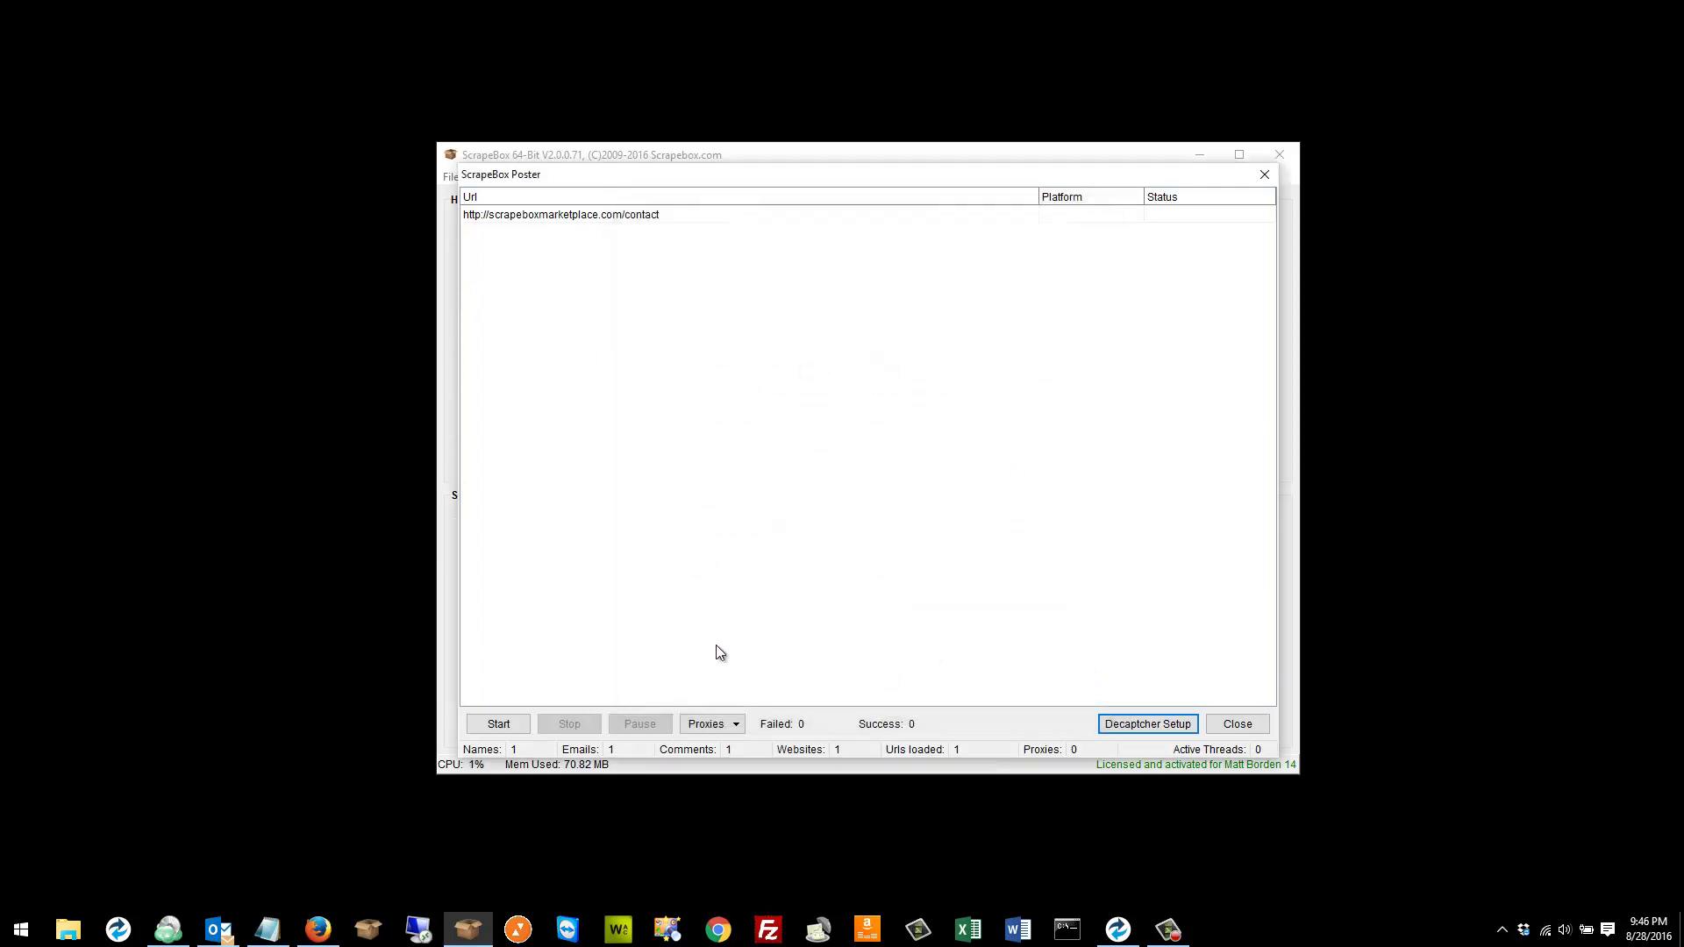
Post the test message to the loaded scrapeboxmarketplace.com/contact URL and close the poster.
click(516, 726)
click(1240, 725)
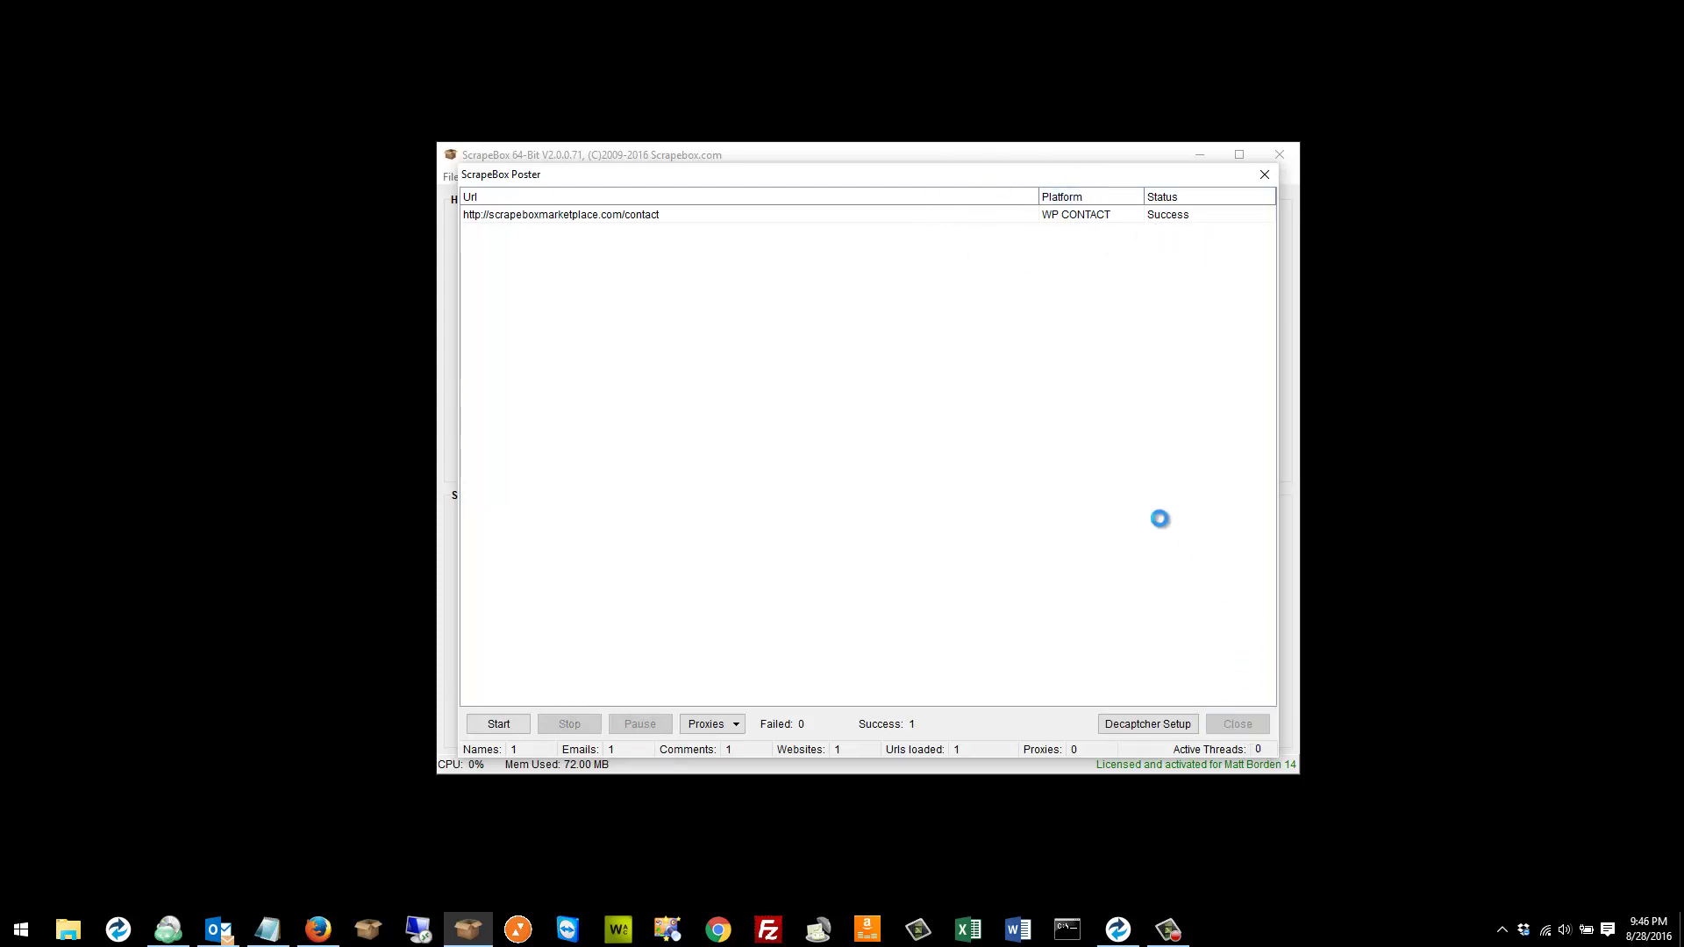
Switch to Outlook and open today's received message with the subject "SBM Contact Video messsages".
click(317, 929)
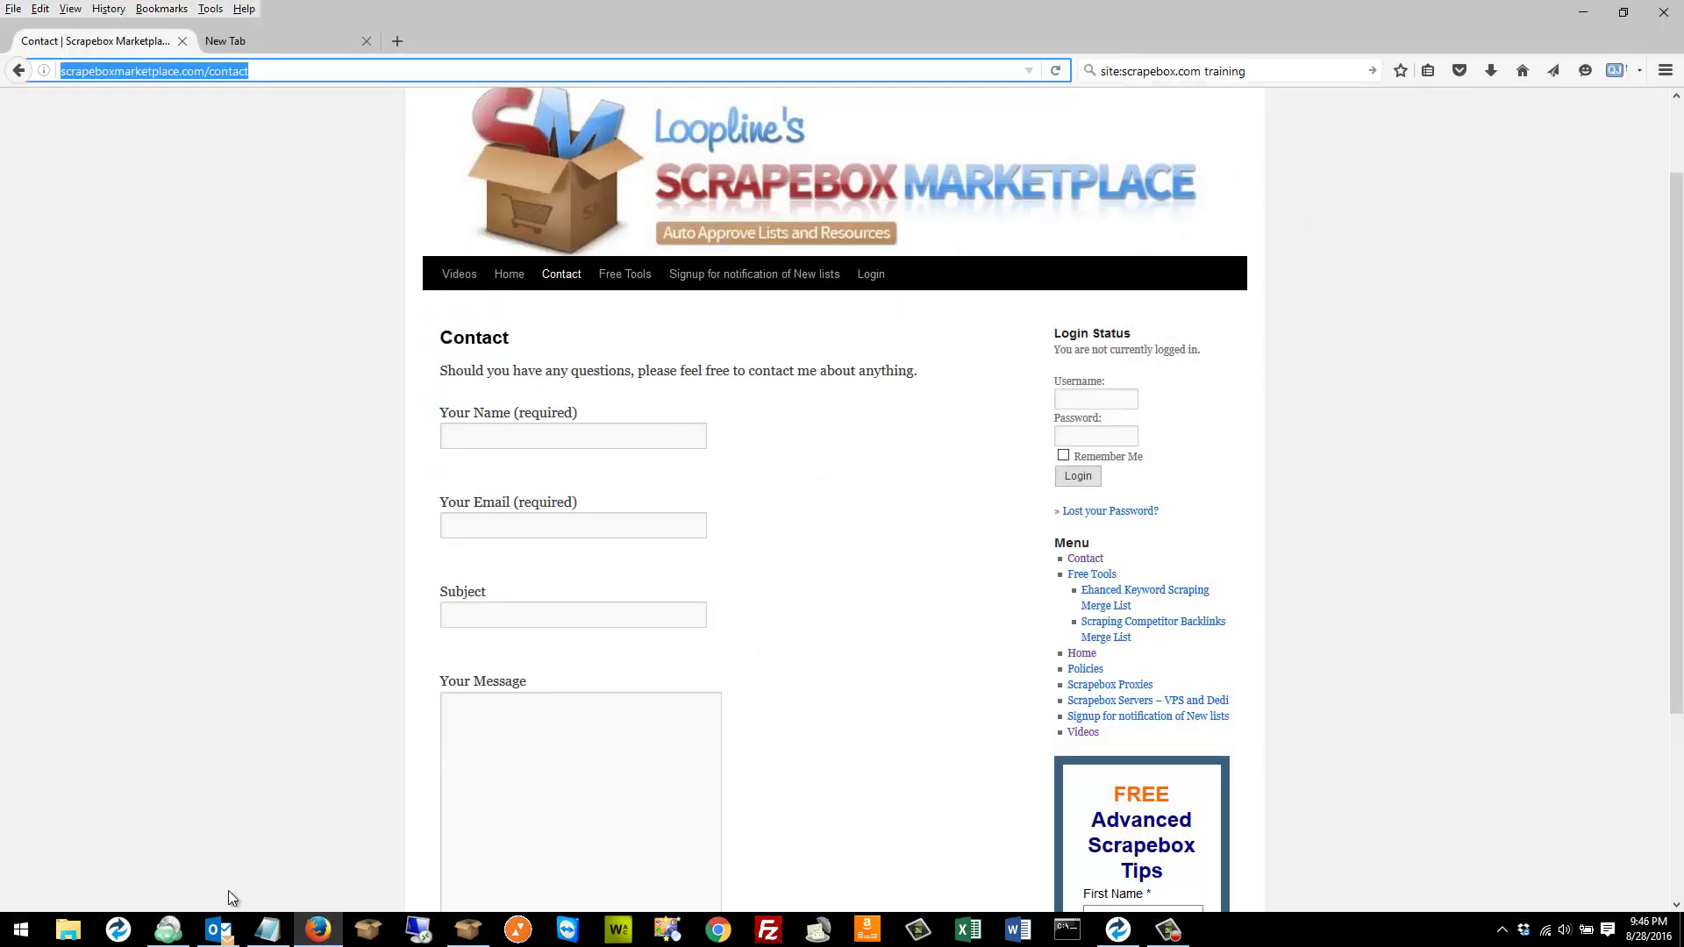
click(219, 928)
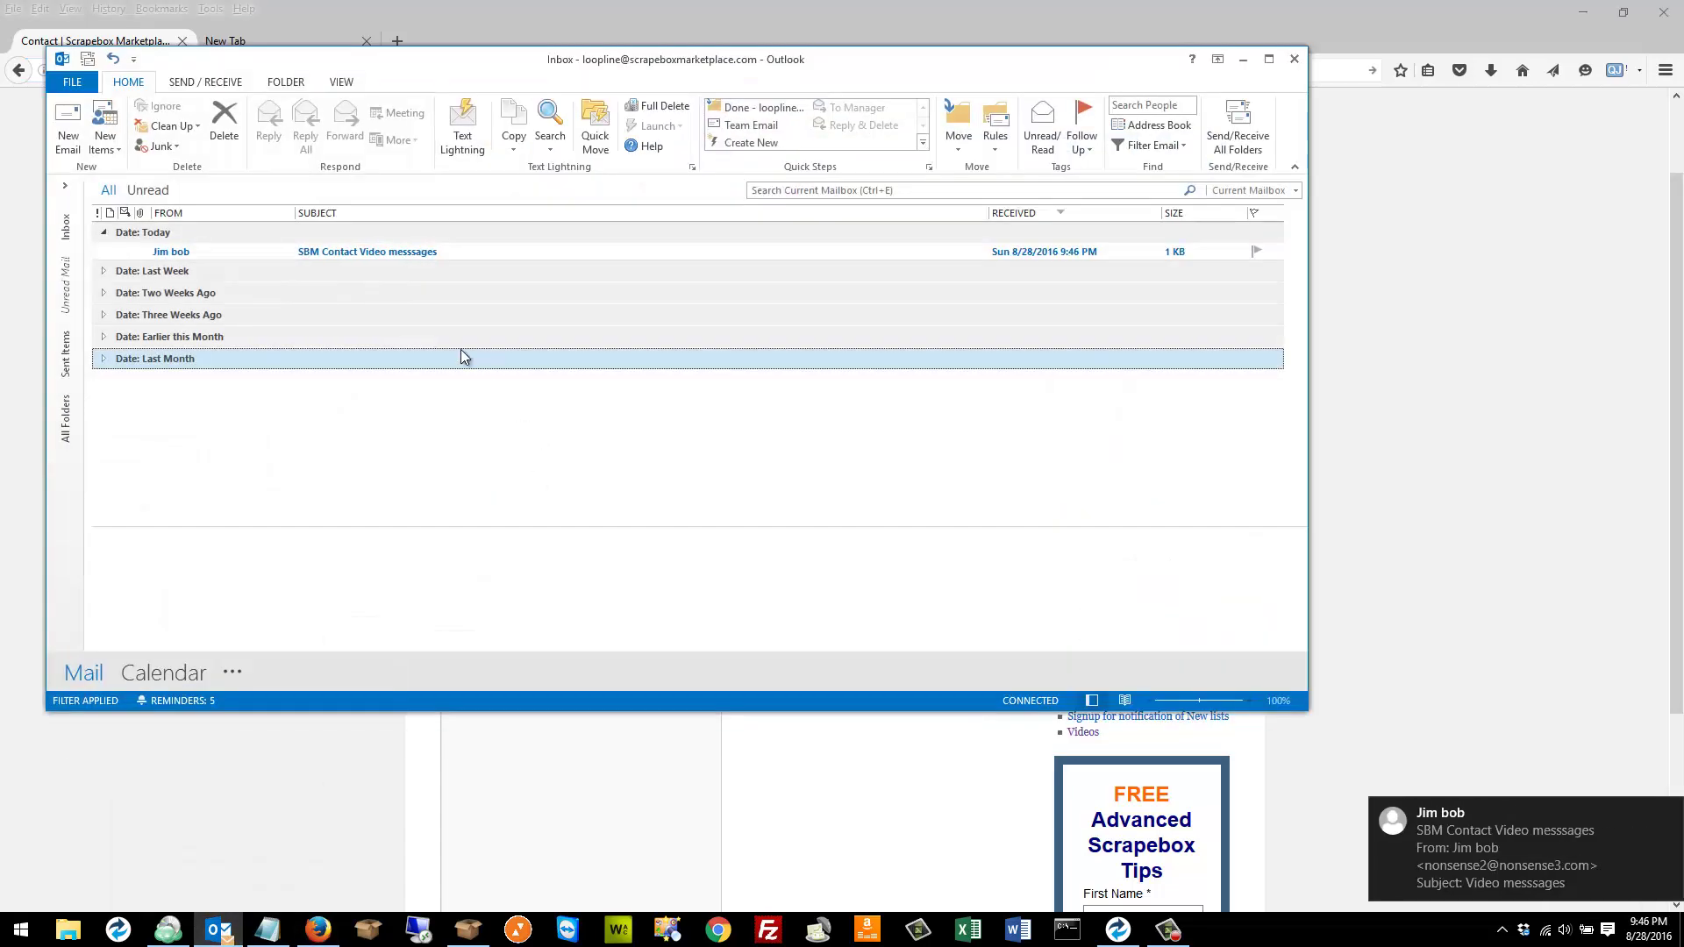
click(218, 255)
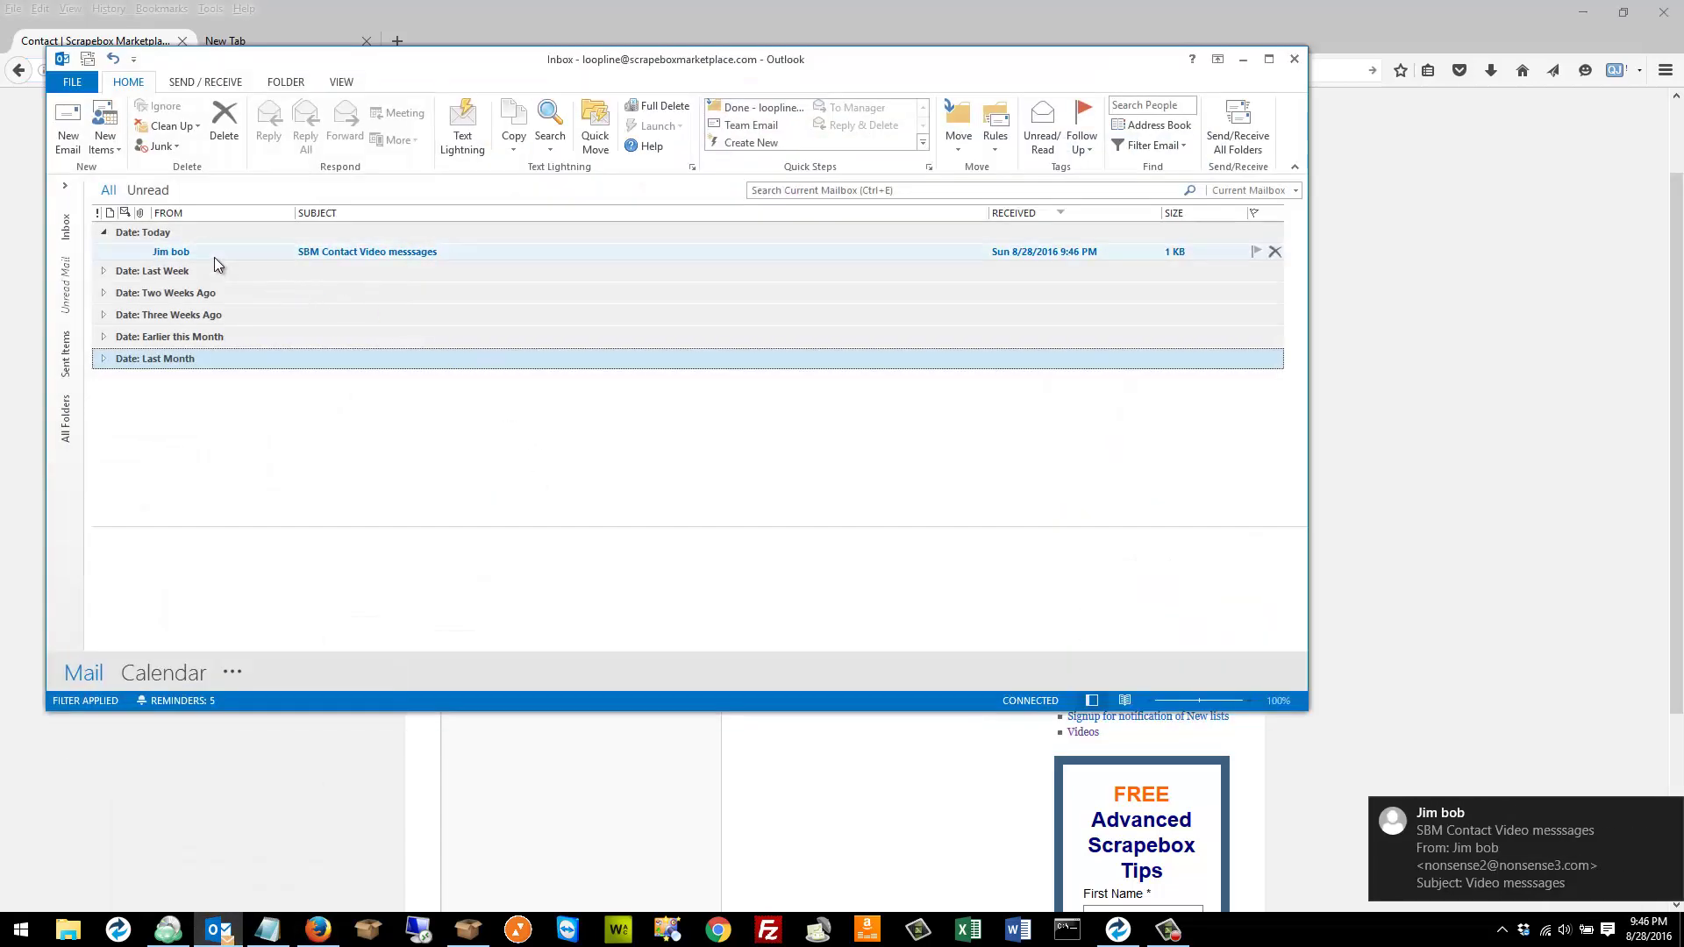
double_click(413, 258)
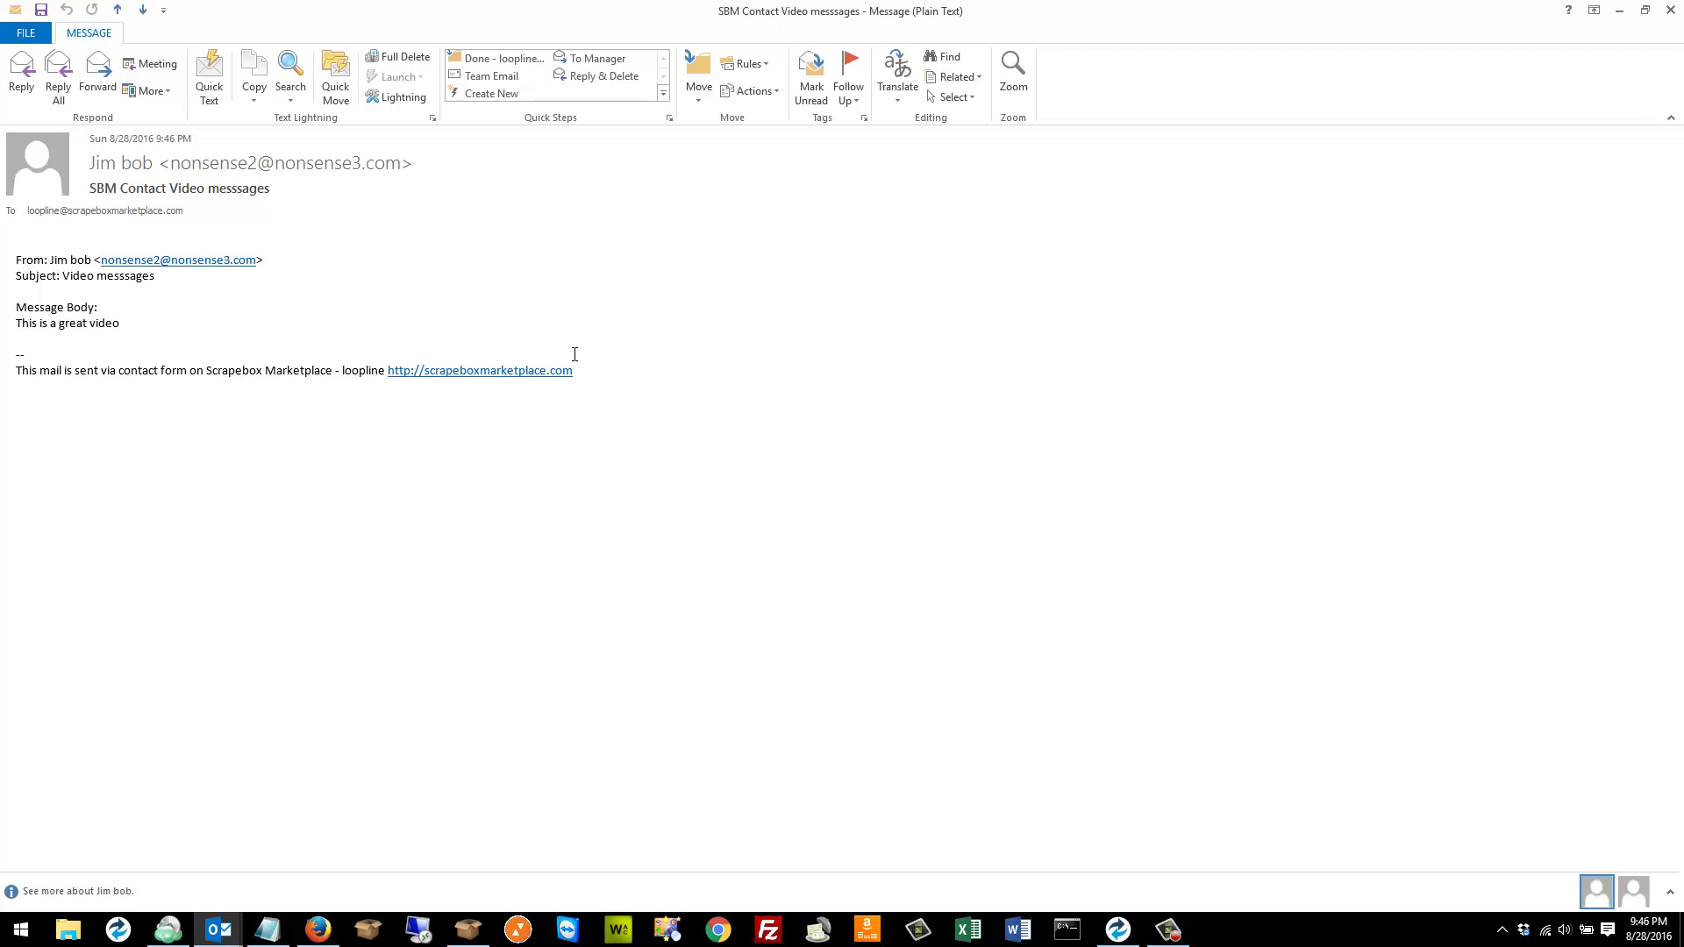
Check the email's contact form footer, message body and subject line, and return to ScrapeBox.
drag(643, 364, 1, 372)
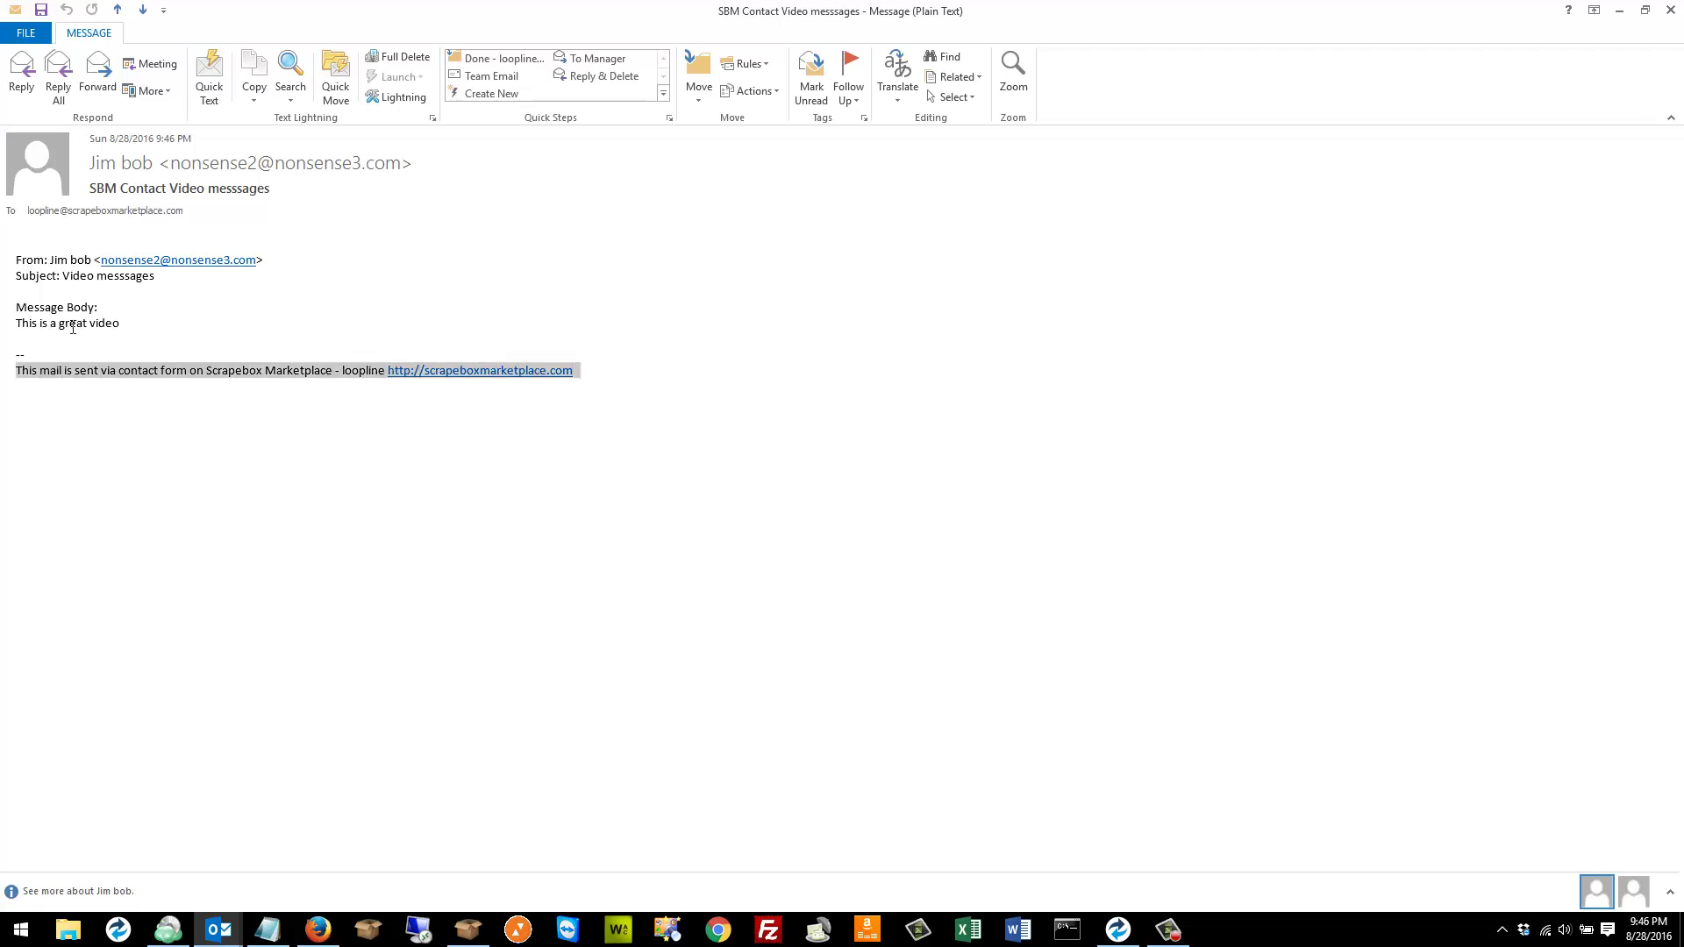
drag(123, 324, 16, 324)
click(166, 277)
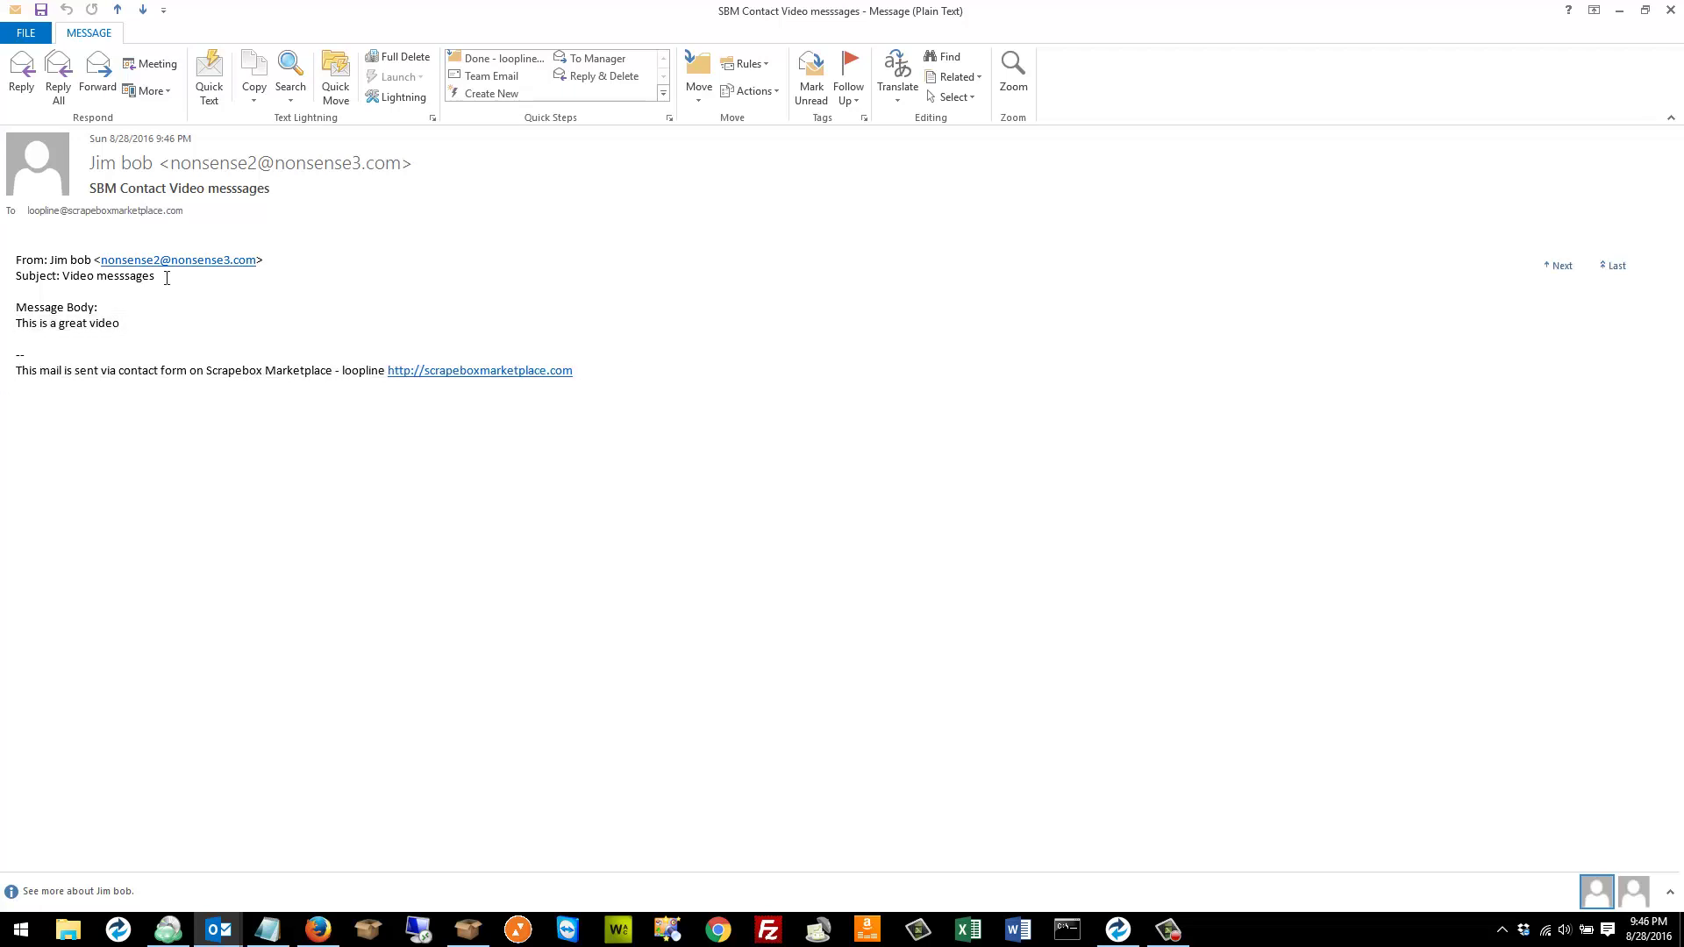
drag(166, 277, 62, 277)
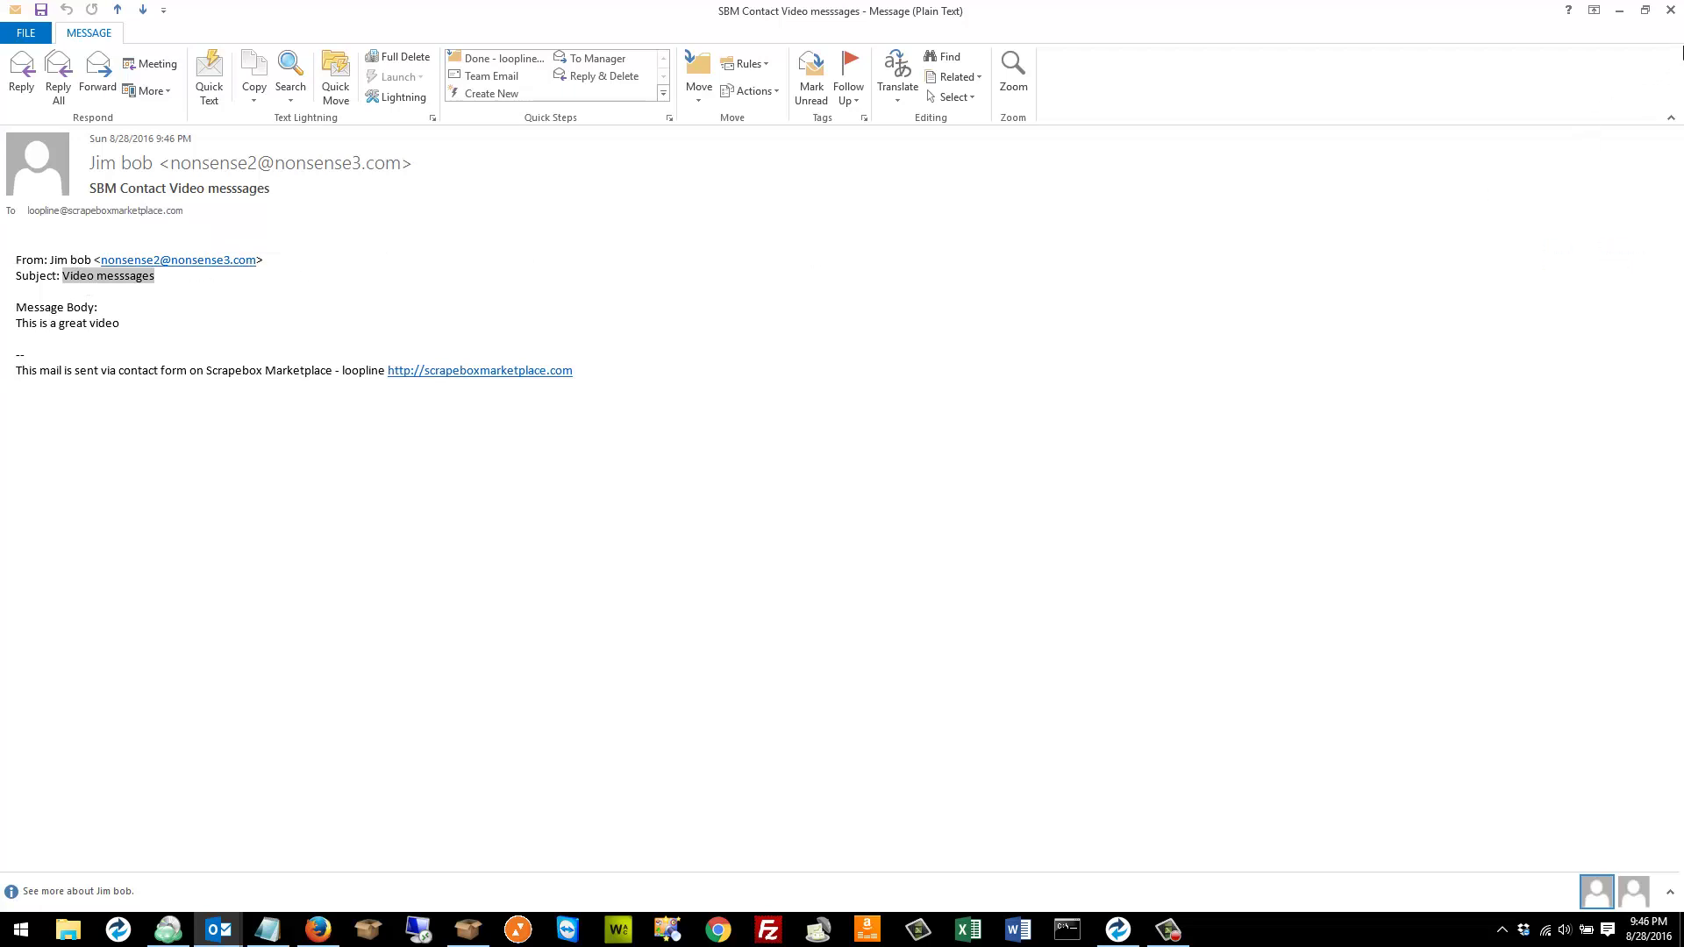
click(1670, 8)
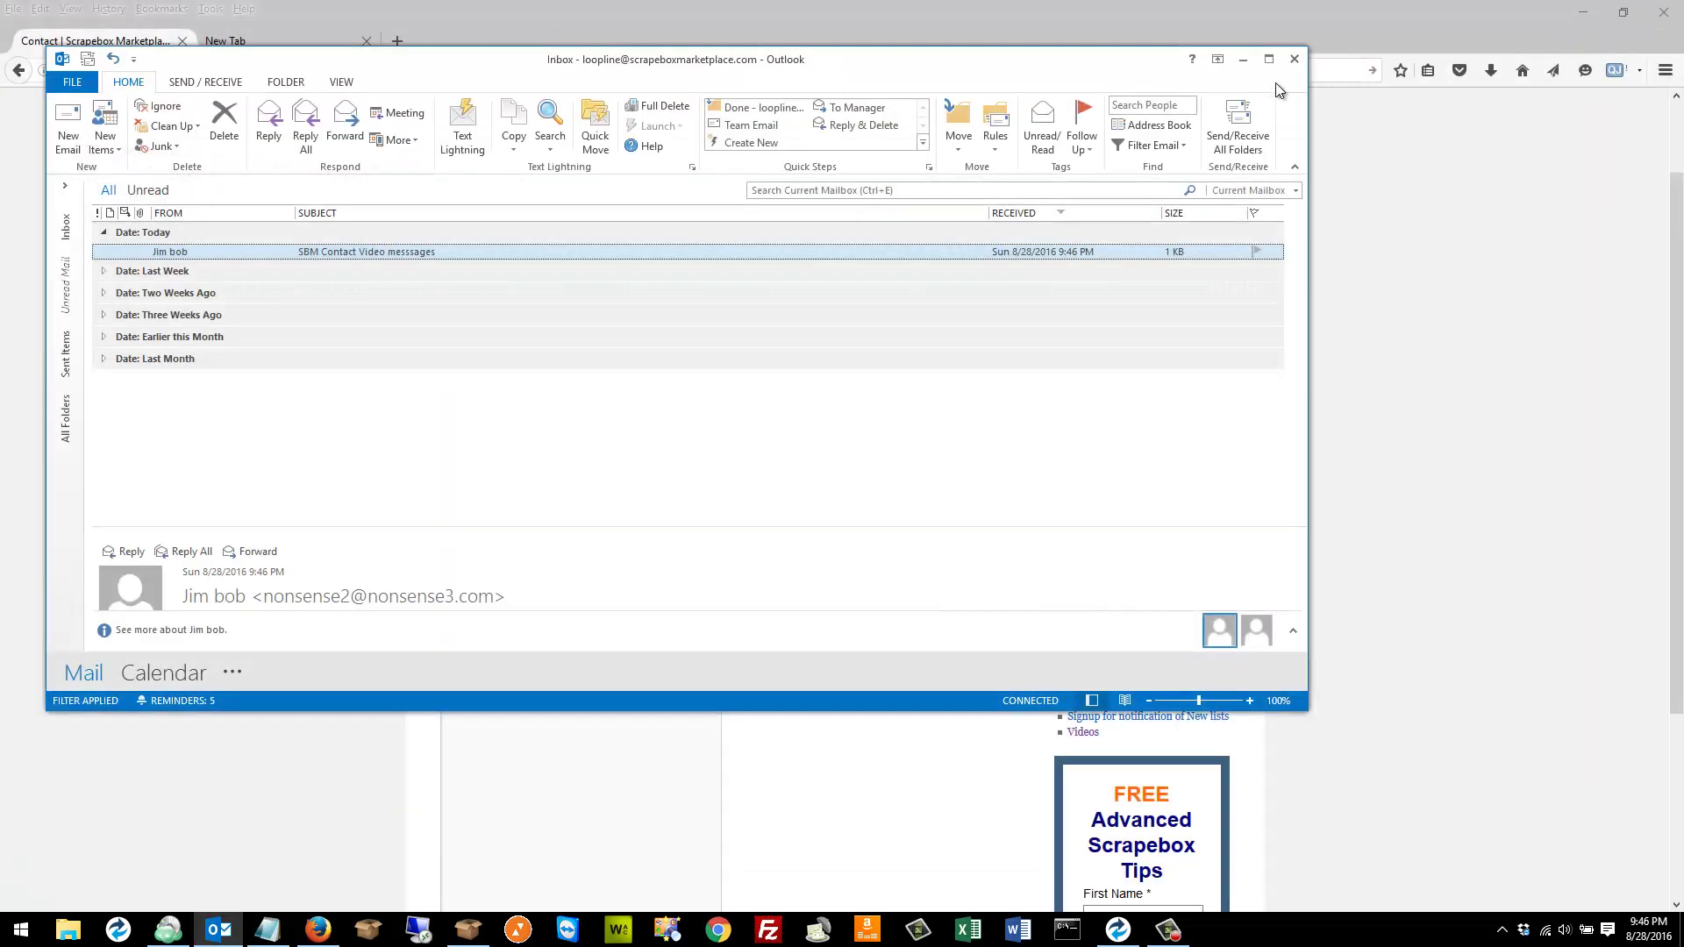
click(1237, 46)
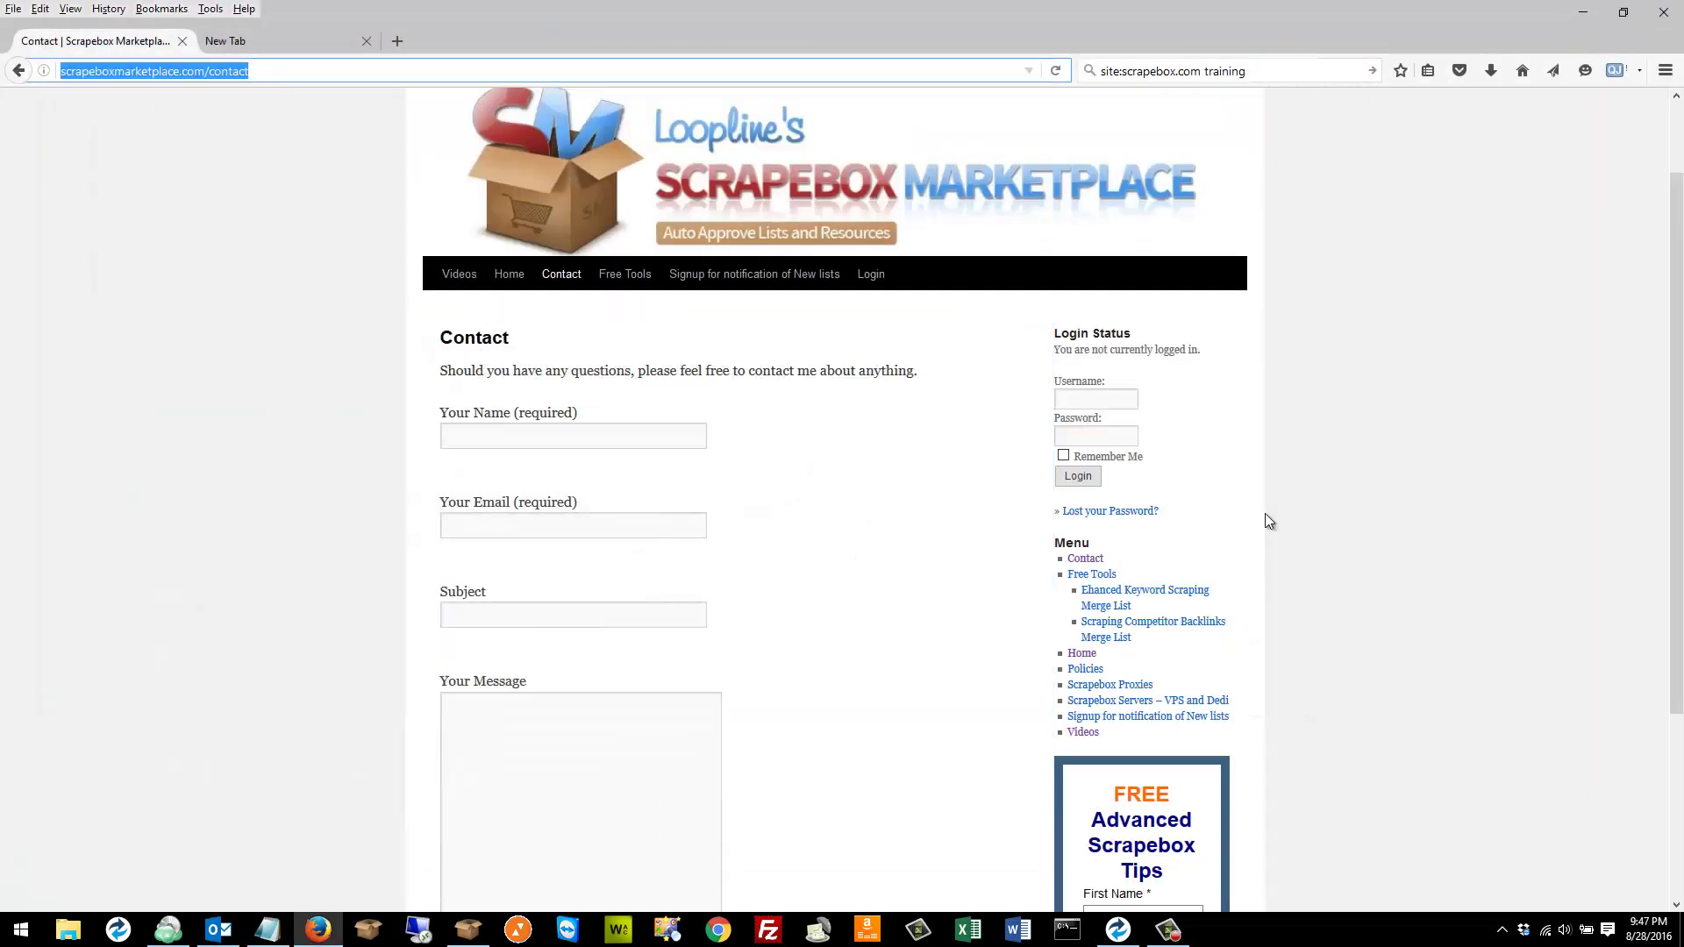
click(1578, 12)
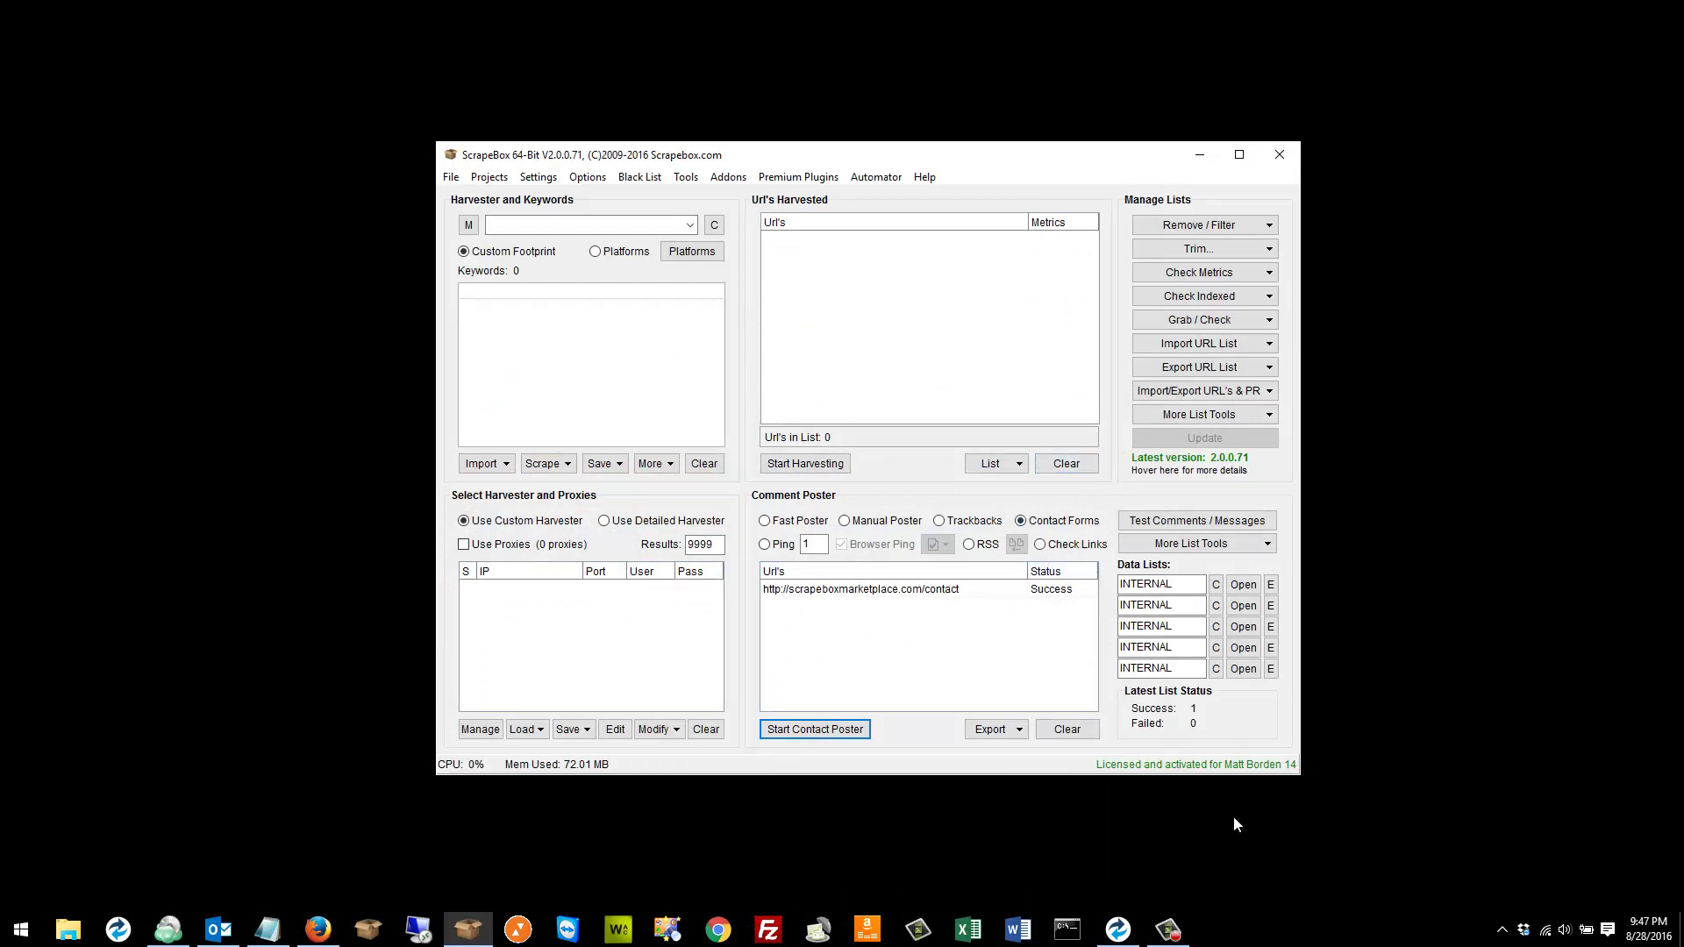
Reopen and close the contact poster, and examine the Contact Form entries in the harvester's platform selection.
click(814, 730)
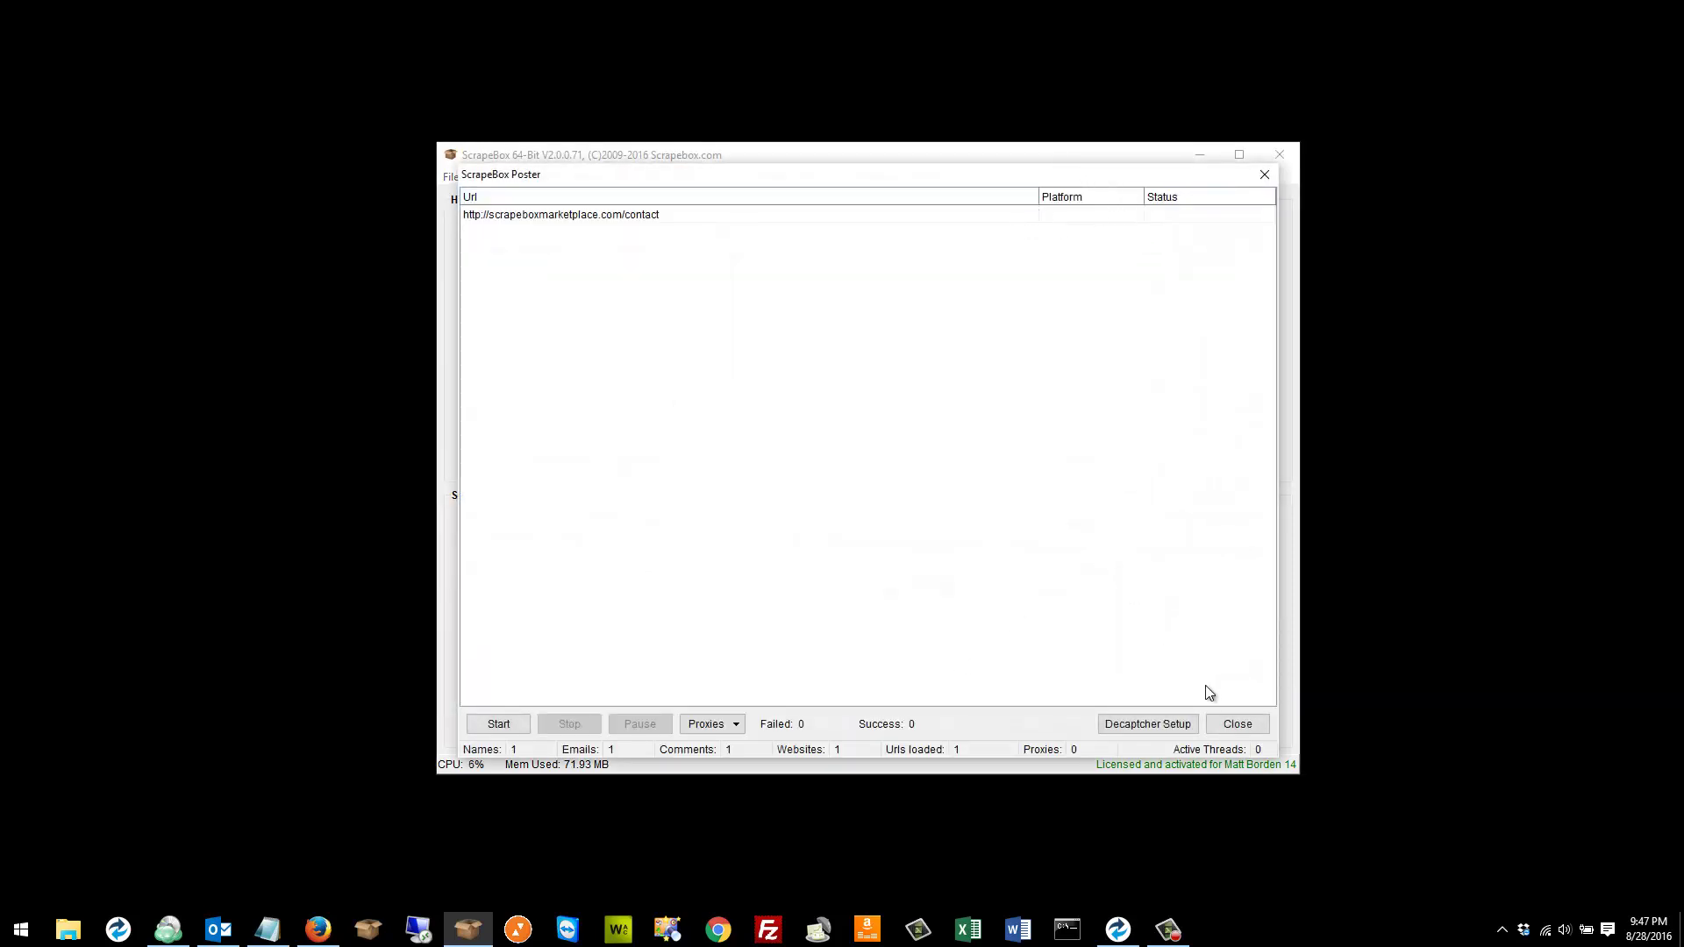
click(1238, 725)
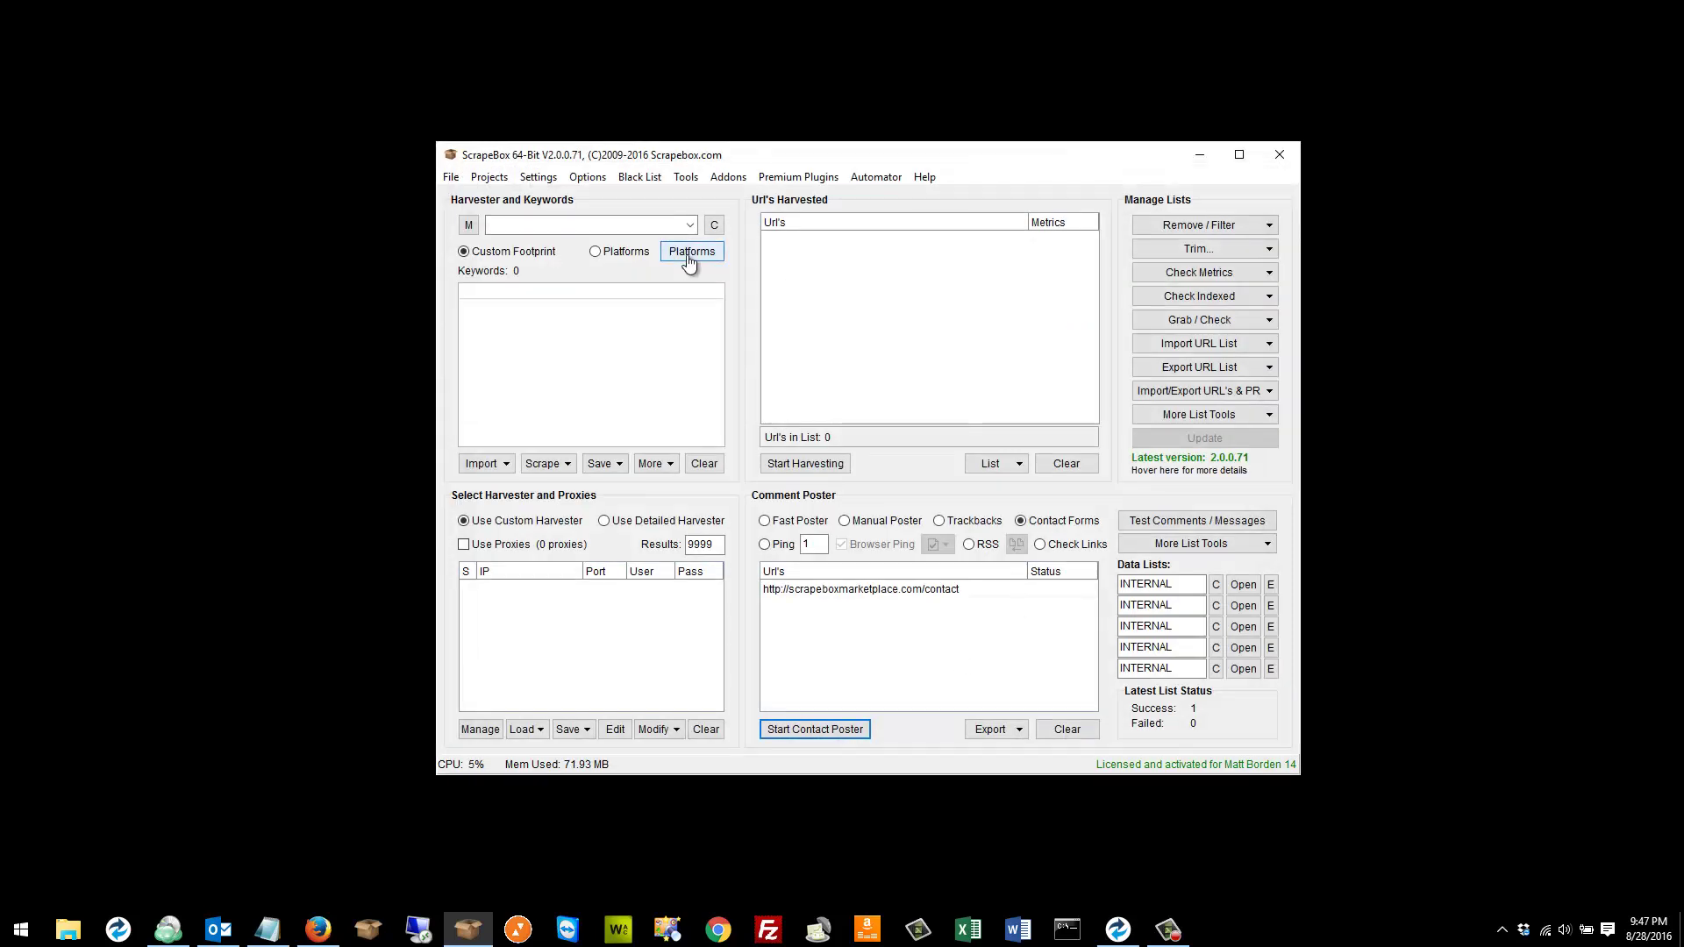
click(690, 252)
scroll(938, 474, down, 5)
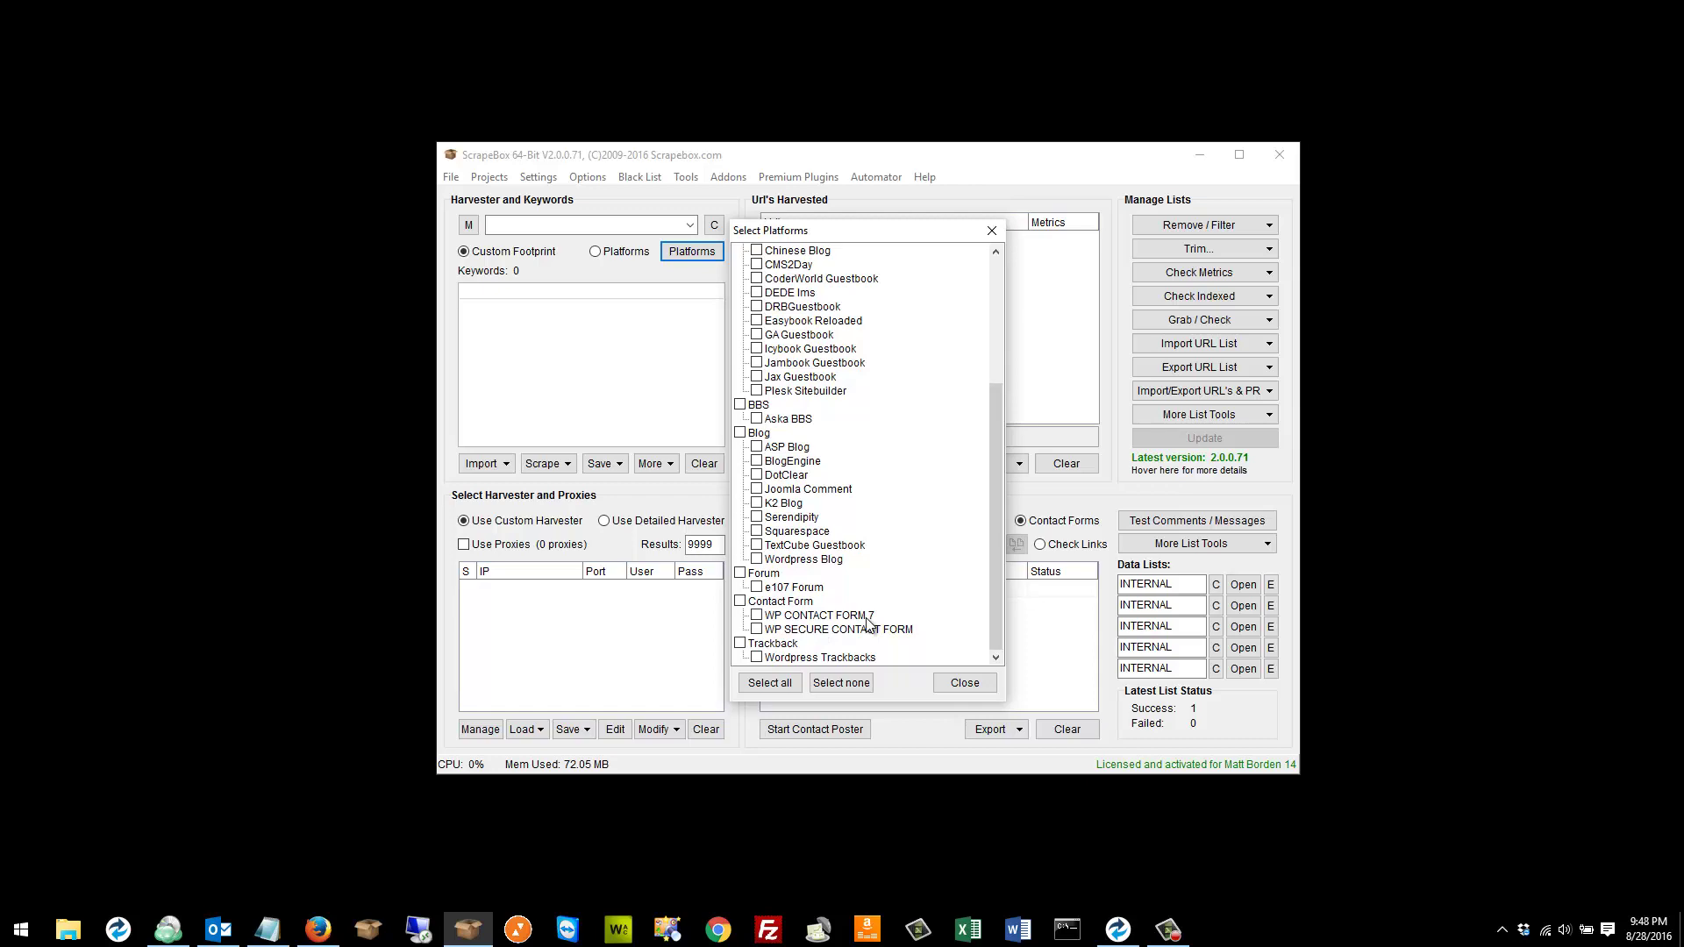
click(965, 682)
Switch to Firefox, search the web for "site:scrapebox.com training" and open the Training New Platforms page.
click(318, 929)
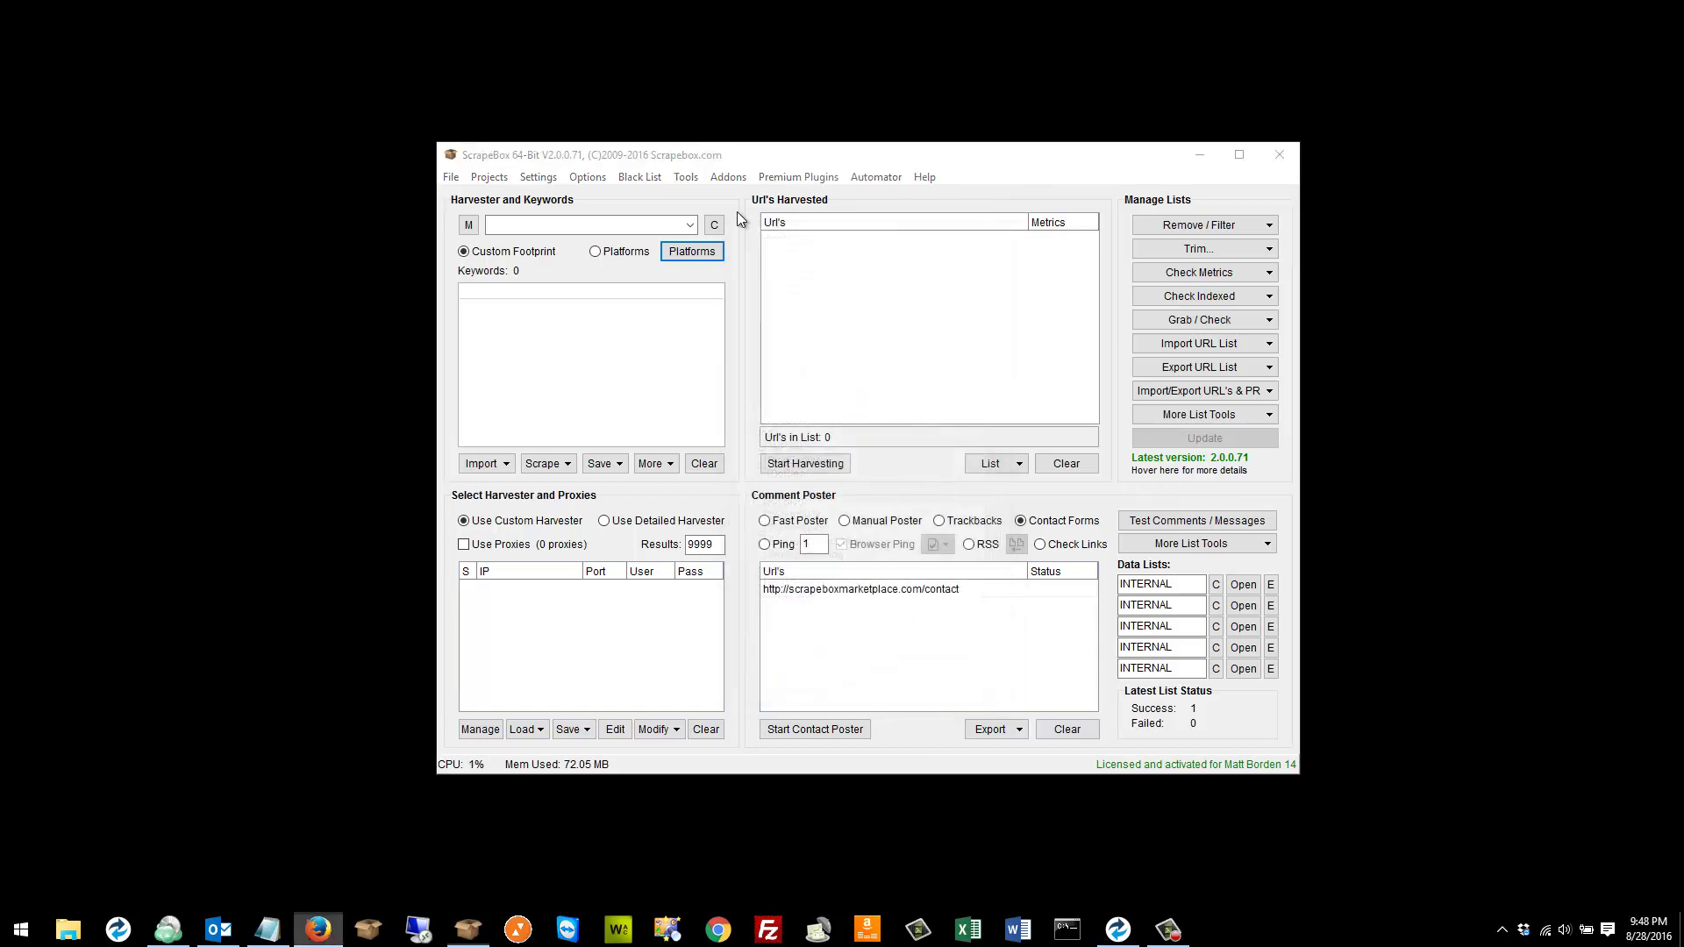
click(272, 41)
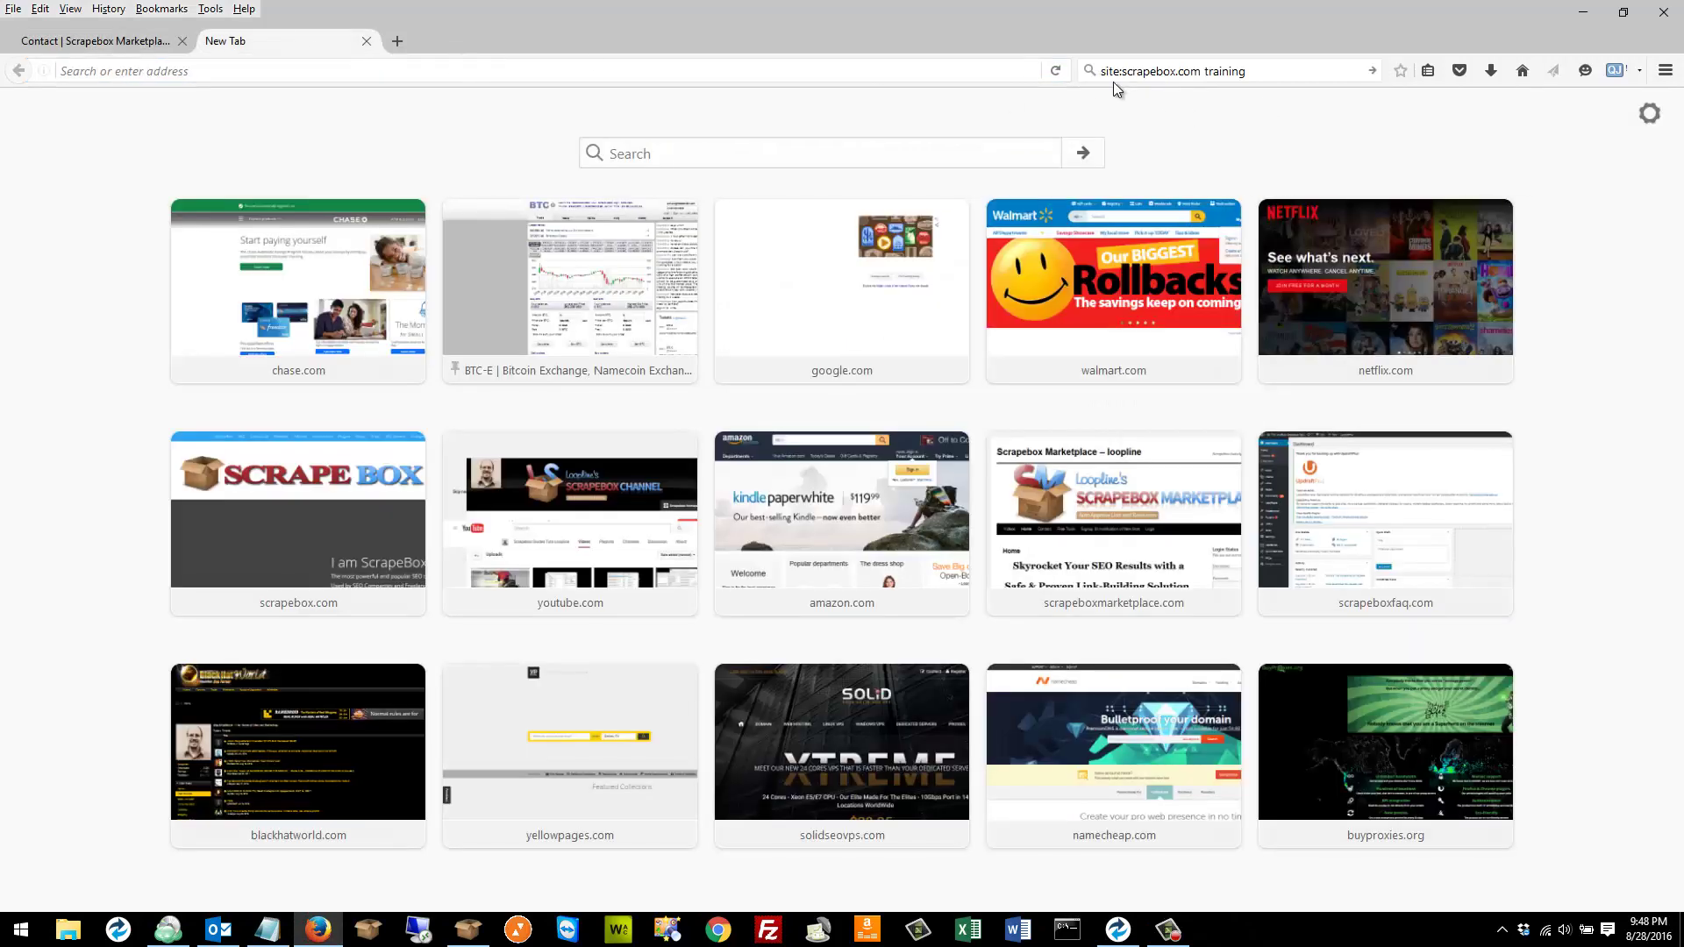
drag(1242, 74, 1395, 66)
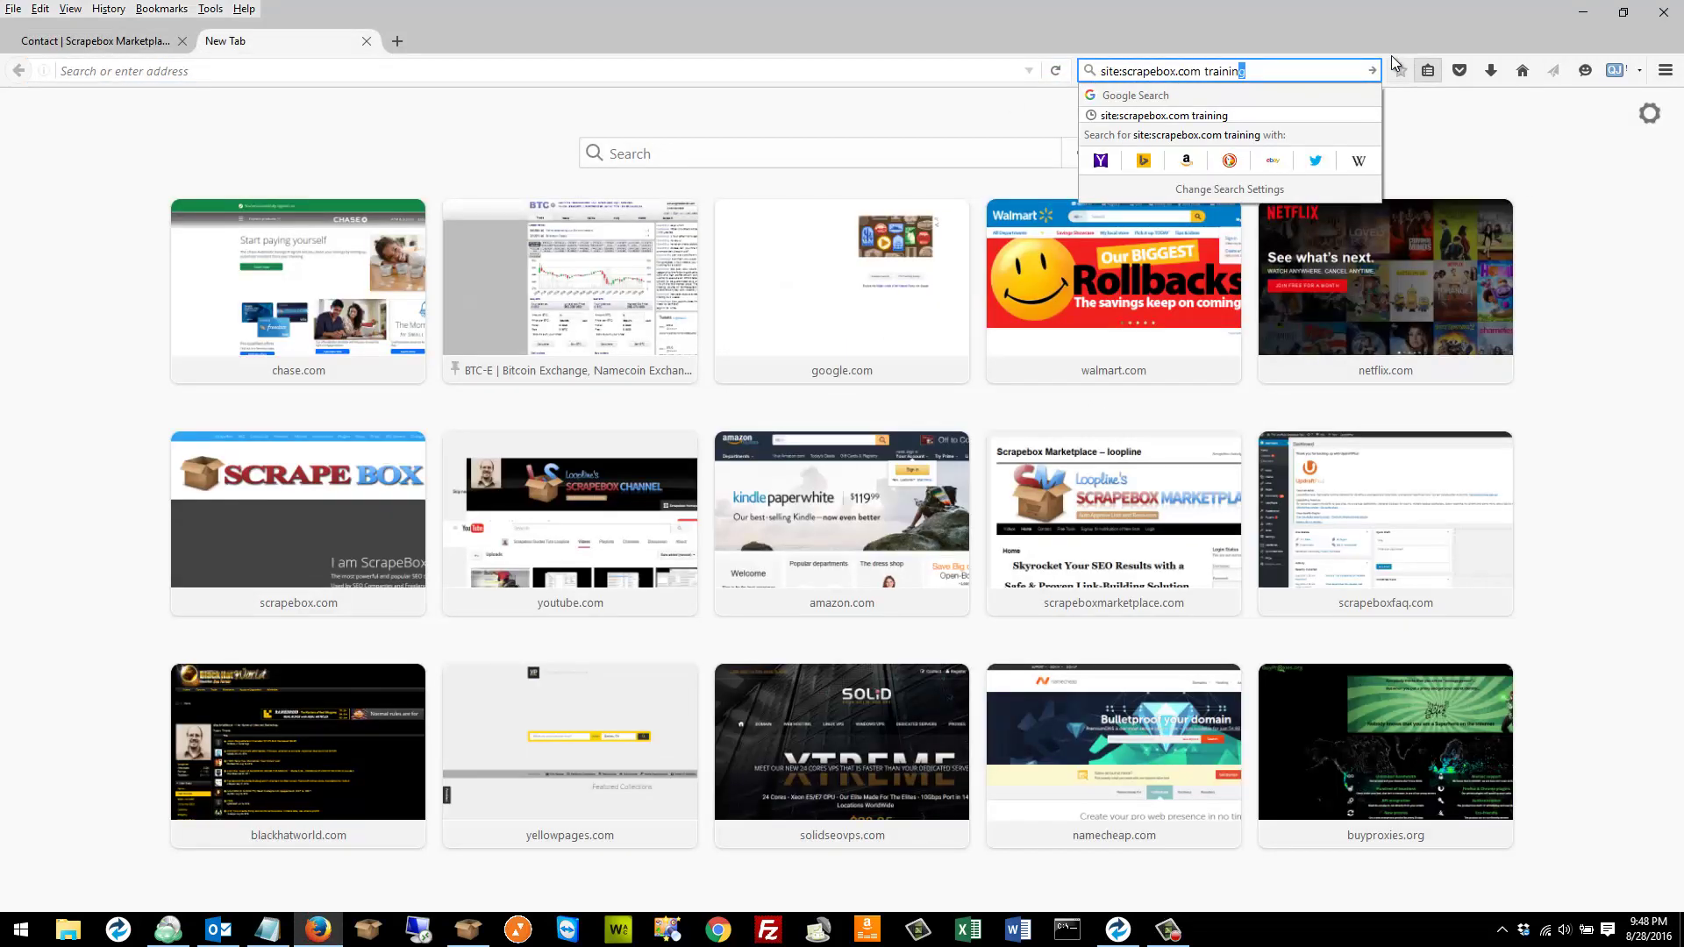
key(Return)
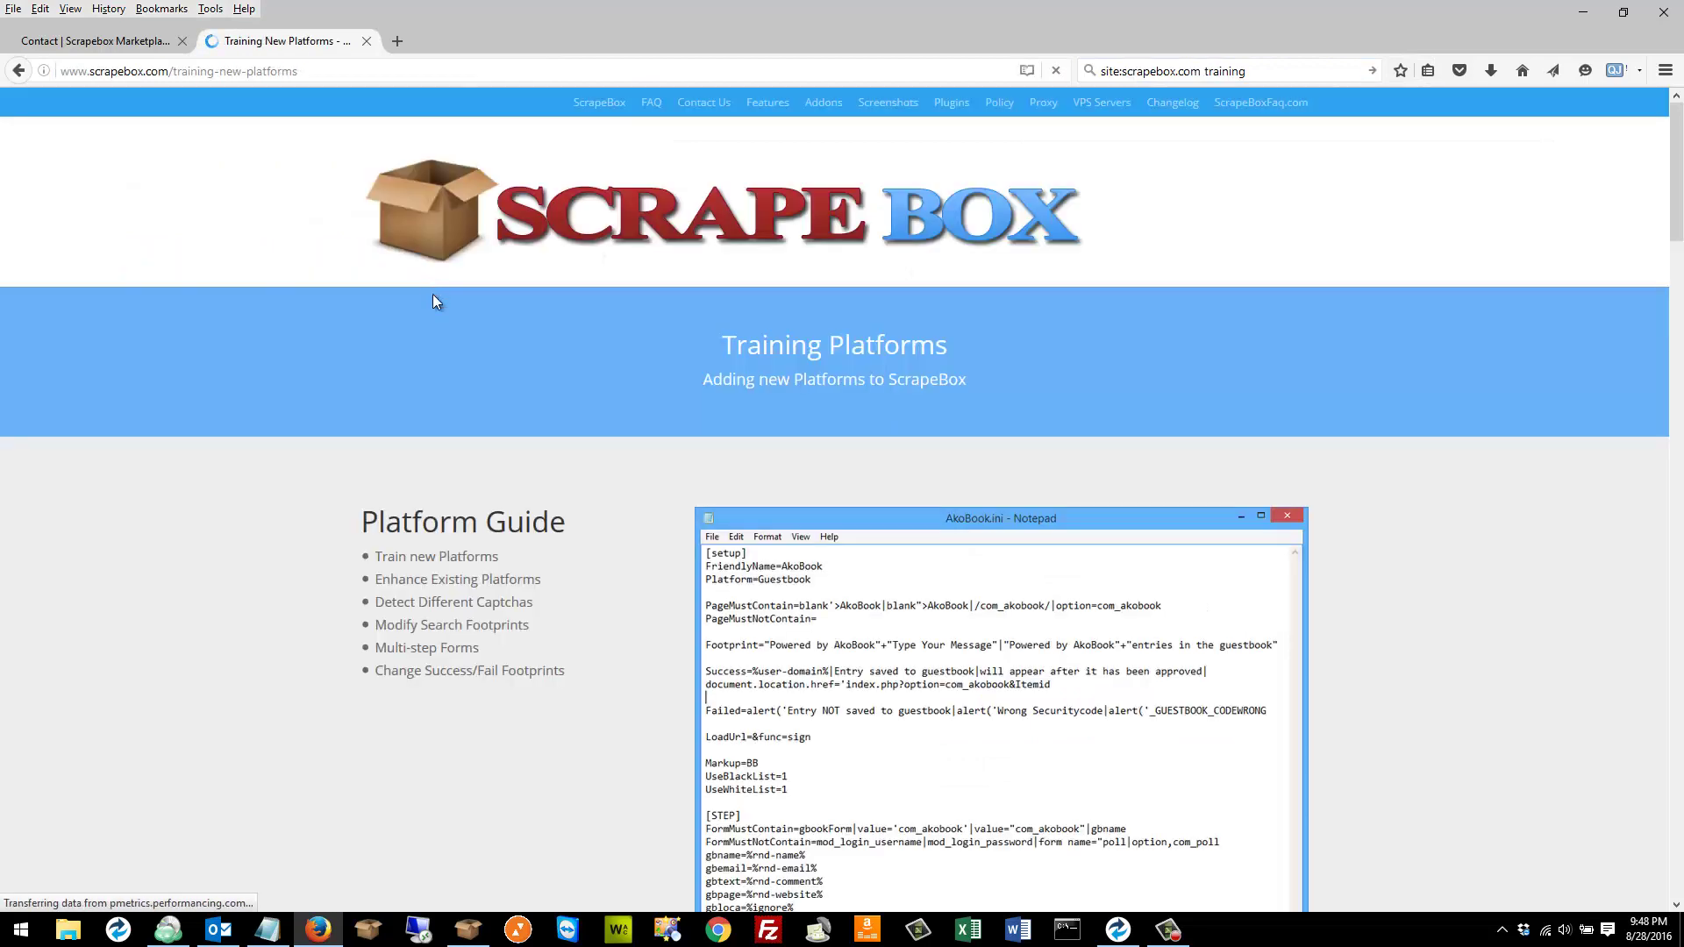
drag(726, 345, 1031, 334)
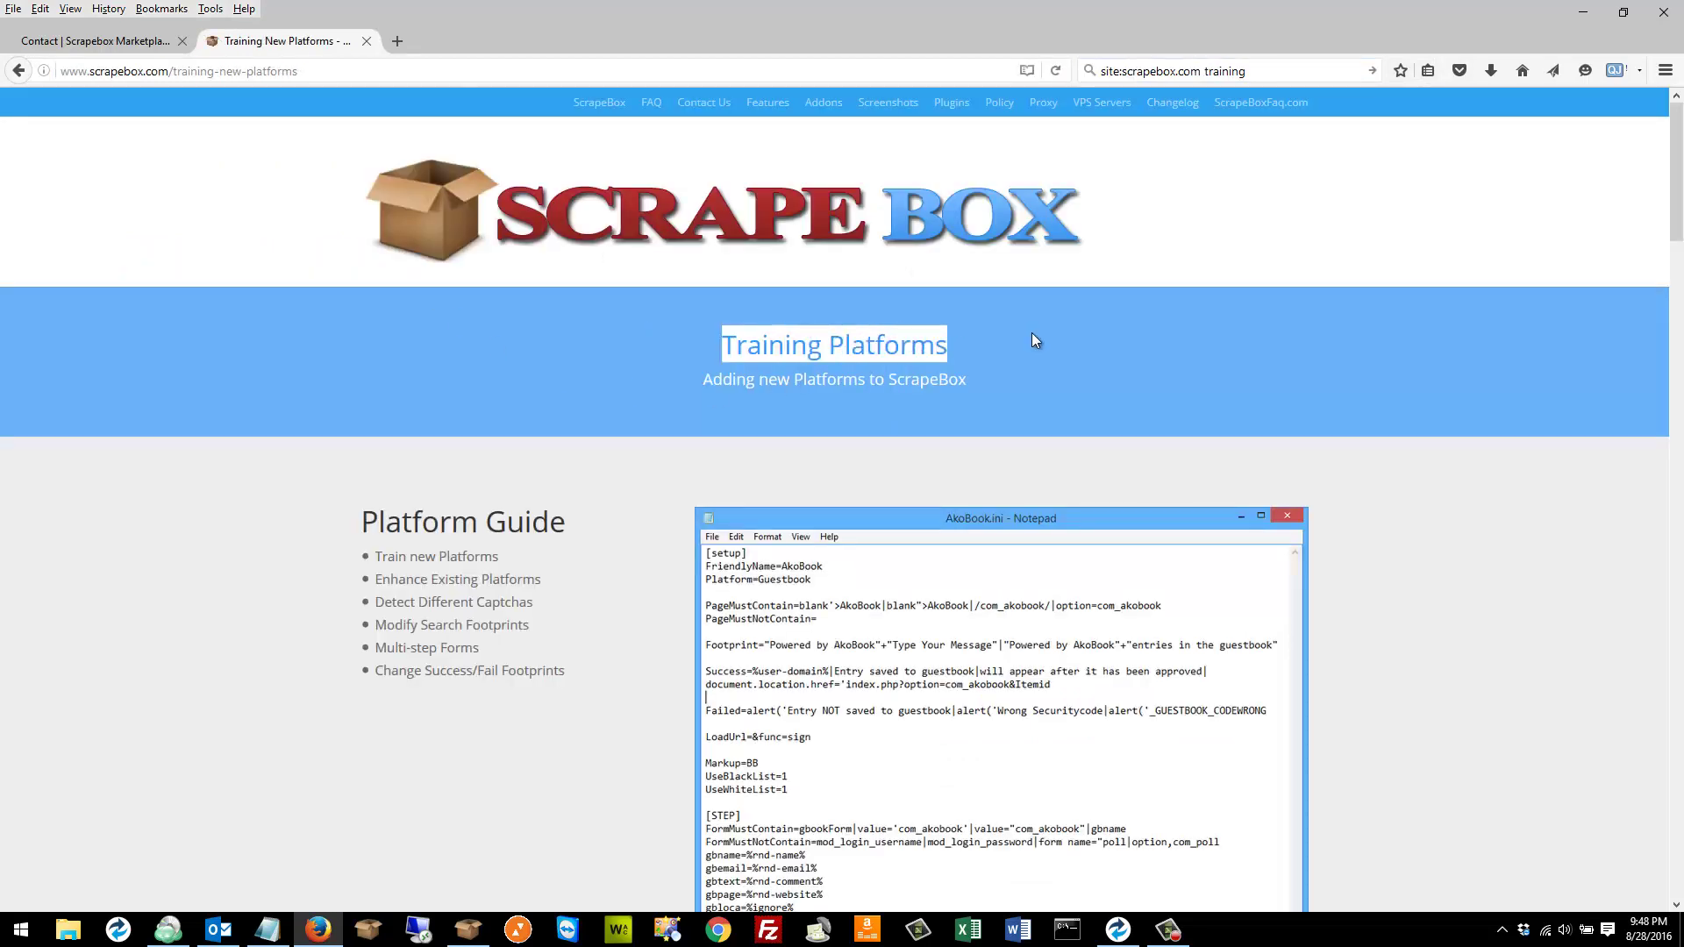
click(992, 343)
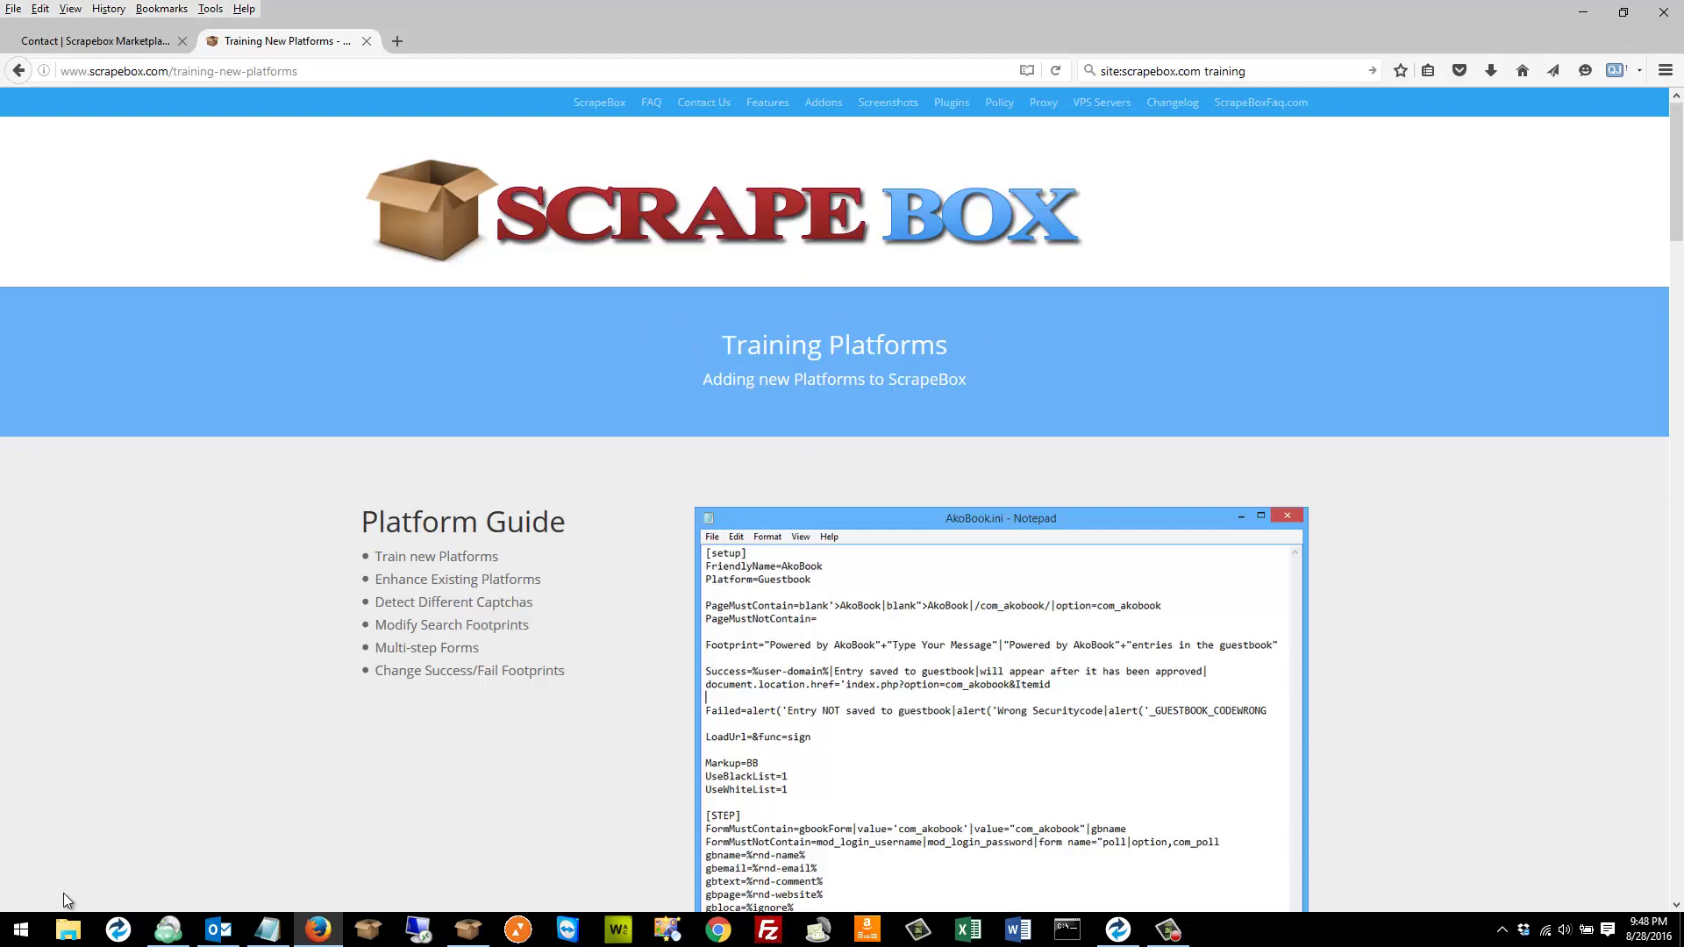
Switch to File Explorer and open the WPContact definition file from ScrapeBox's Configuration\Platforms folder.
click(68, 929)
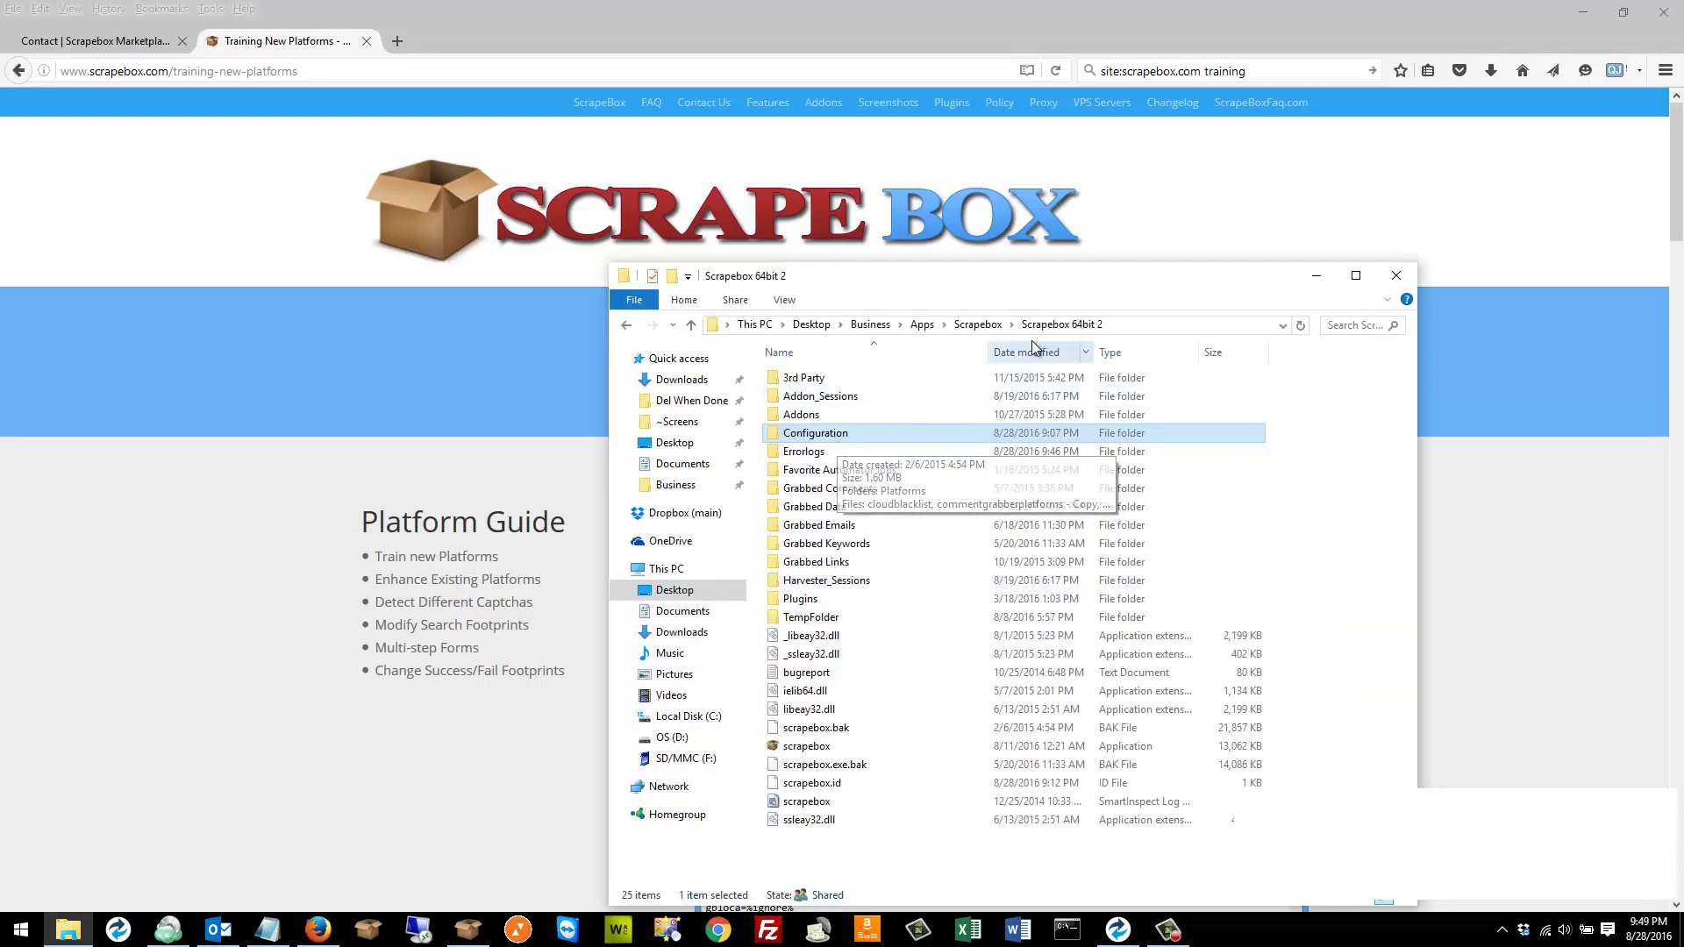
double_click(829, 433)
double_click(818, 385)
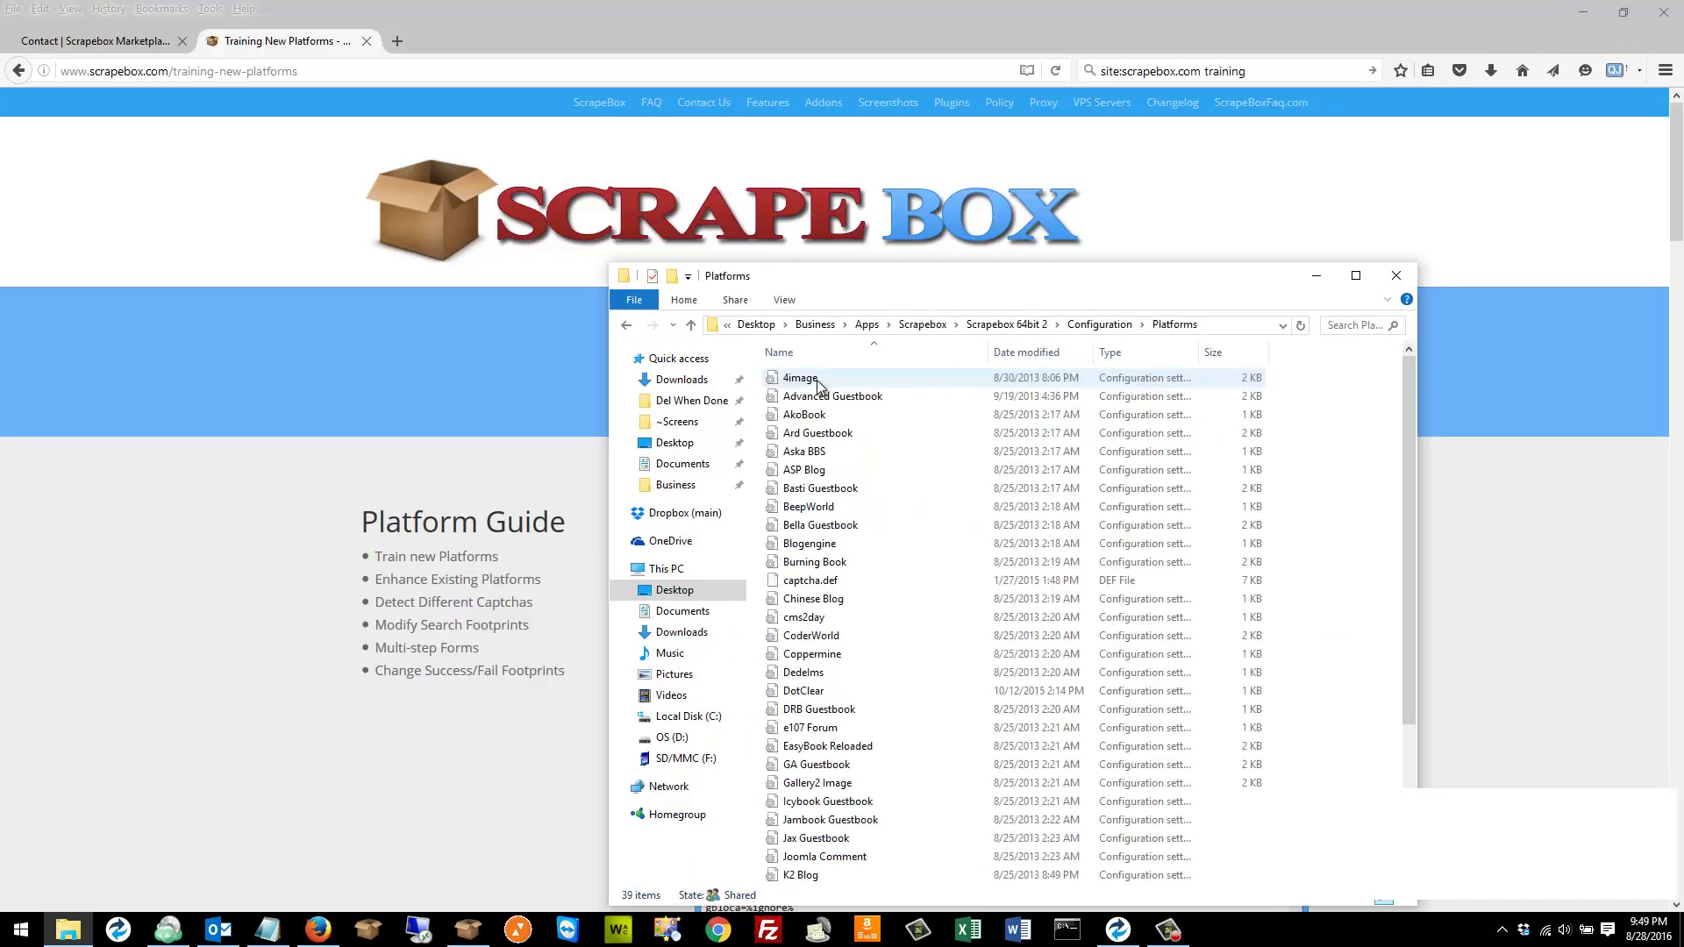
scroll(882, 525, down, 4)
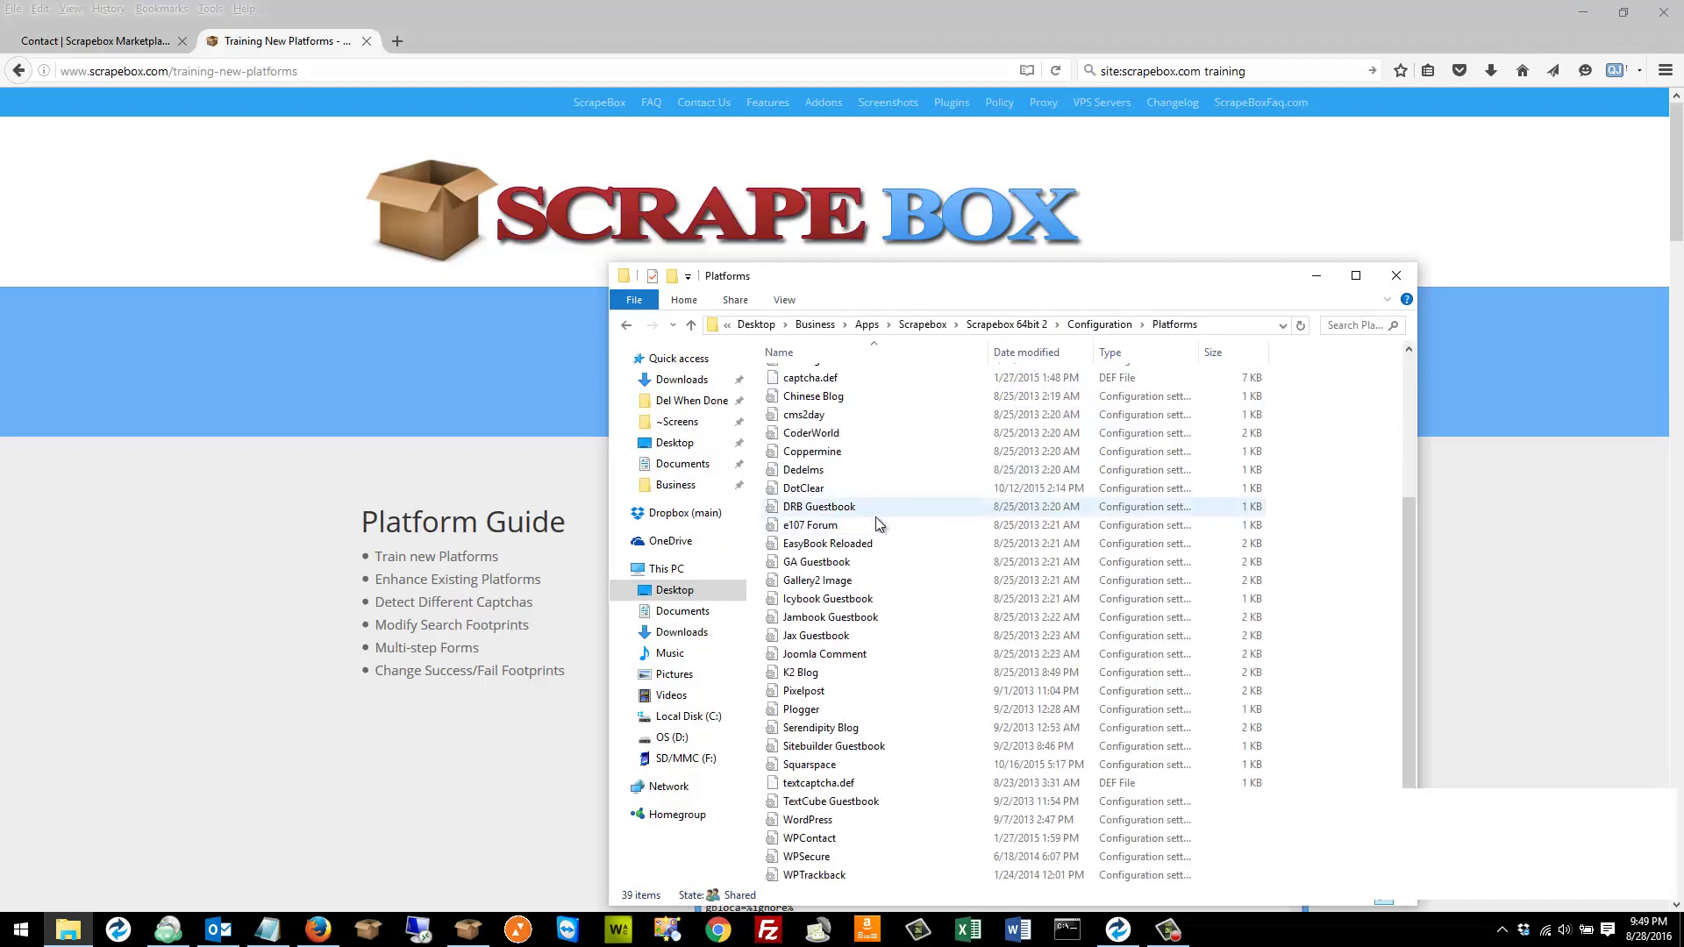
double_click(830, 839)
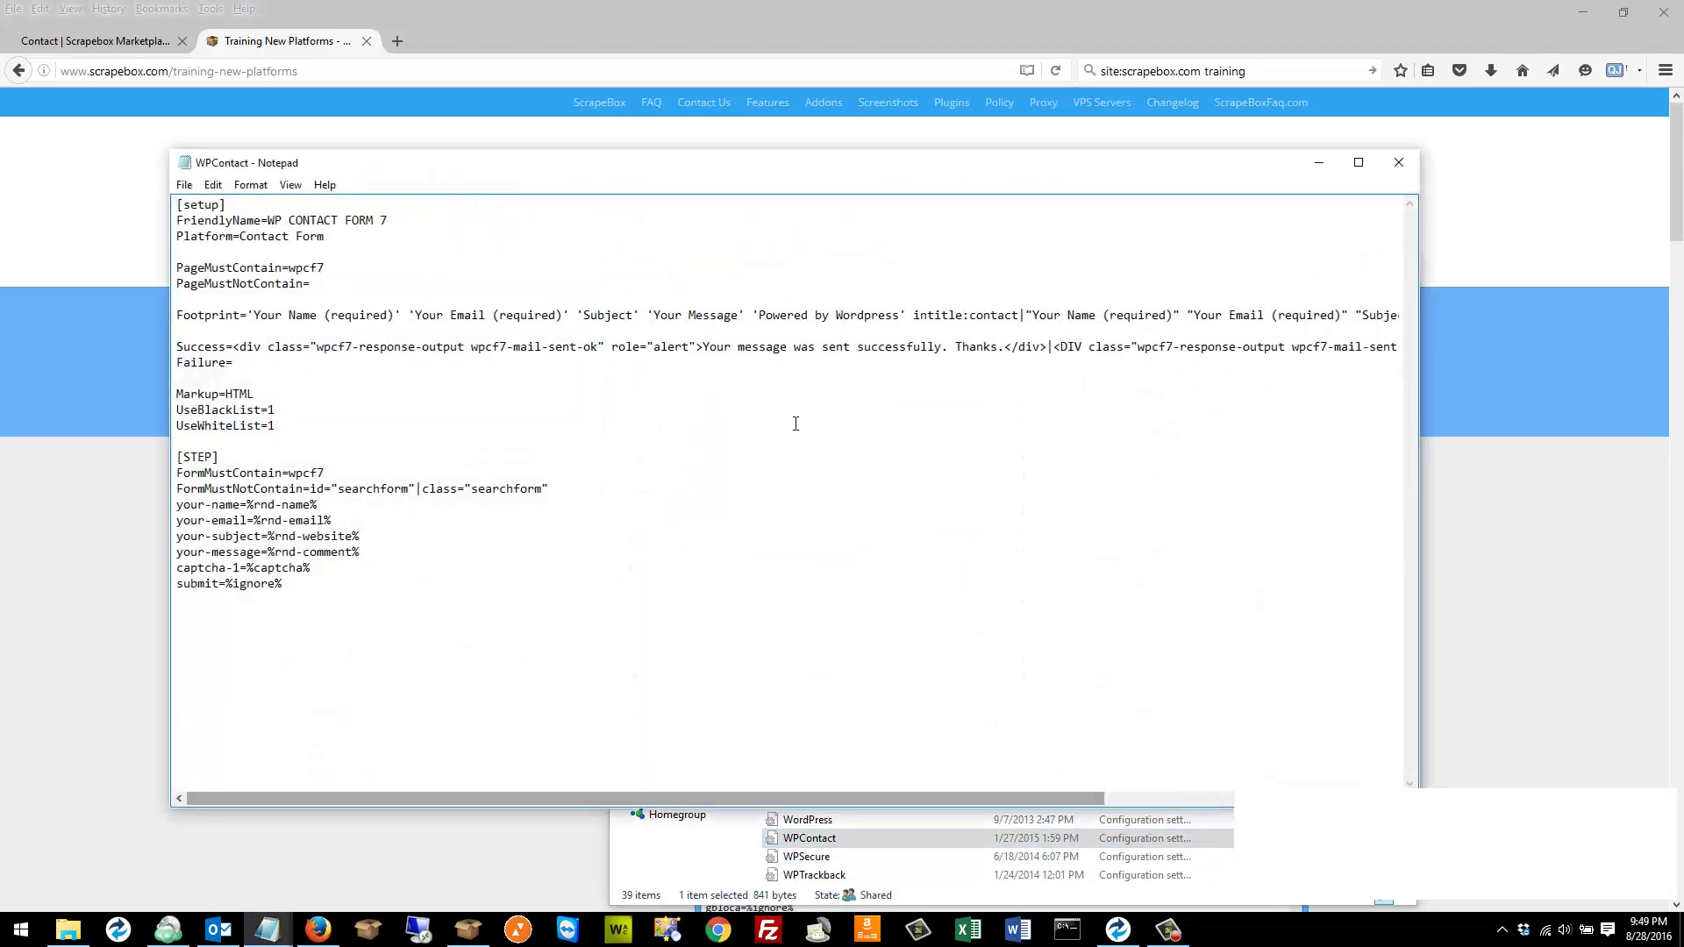
Return to Firefox and examine the guide's [Setup] entries, including LoadUrlFromAnchor and the URL settings it skips.
click(114, 412)
scroll(114, 413, down, 10)
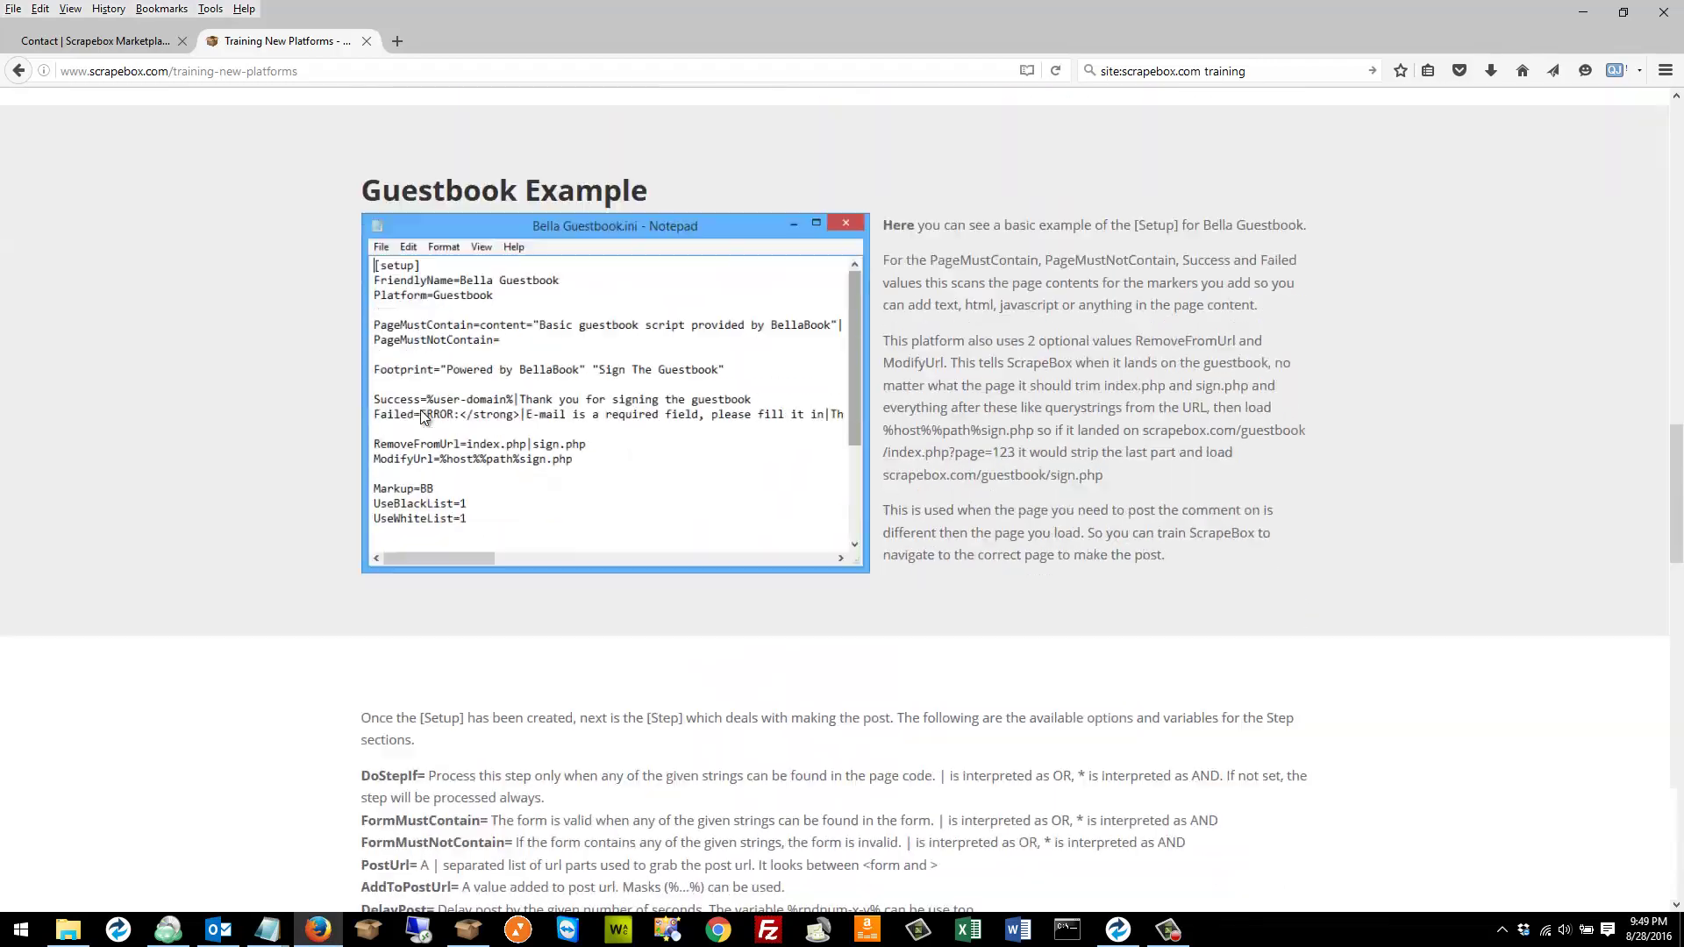
scroll(419, 408, down, 5)
scroll(408, 389, up, 20)
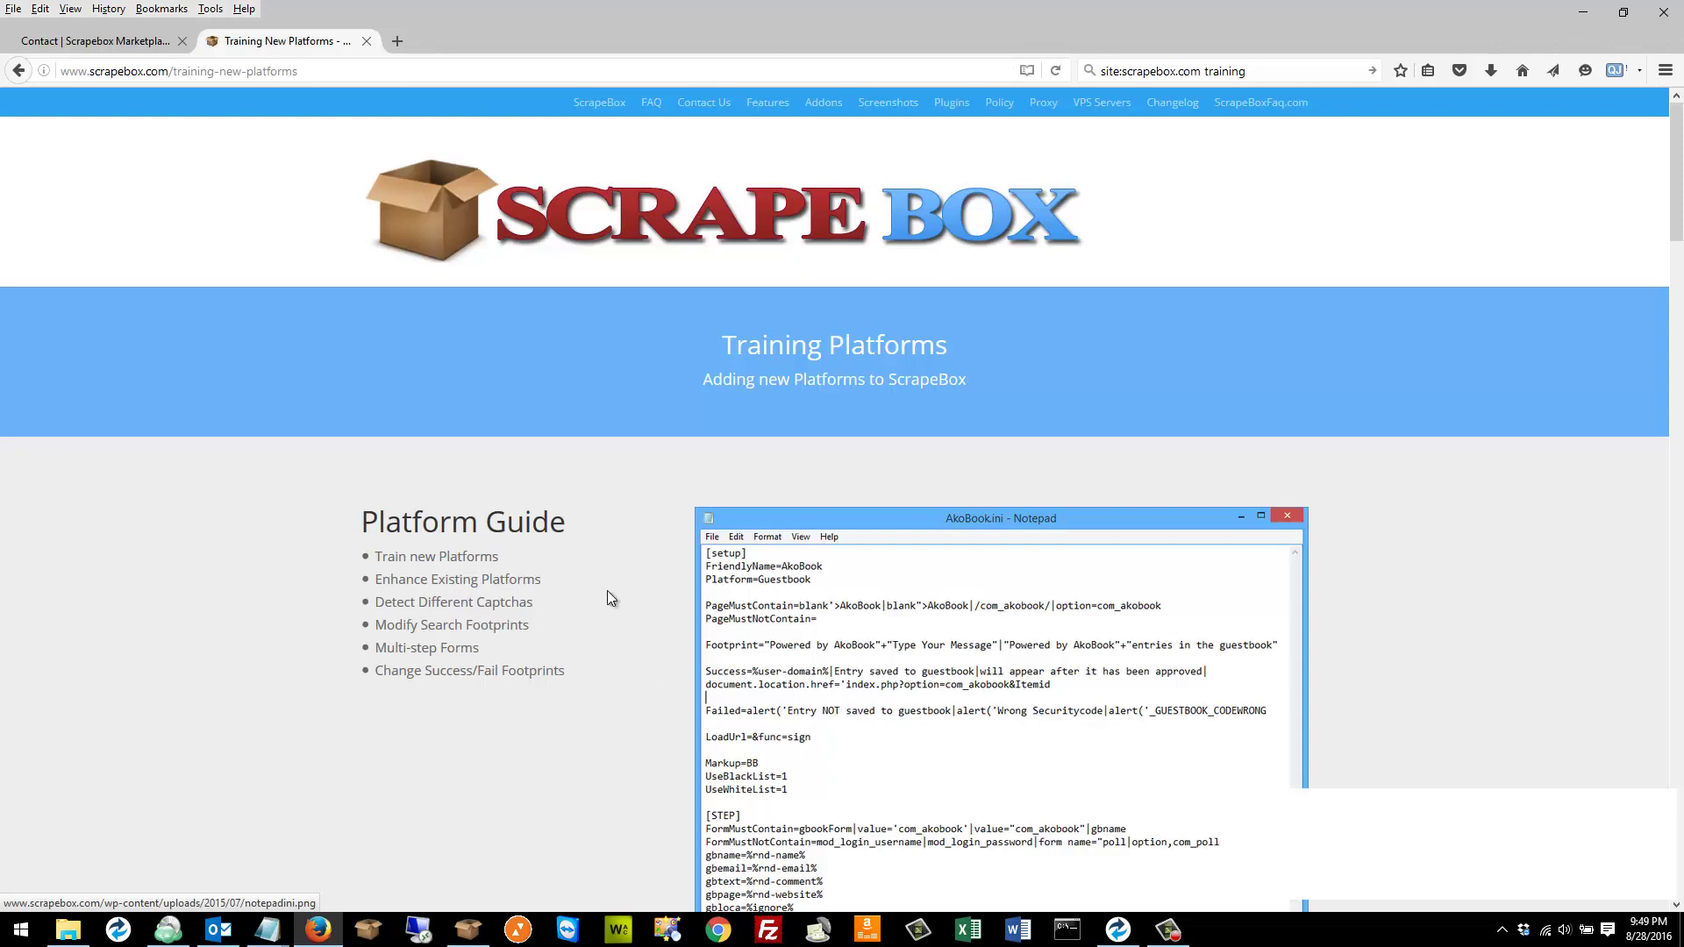
scroll(493, 497, down, 15)
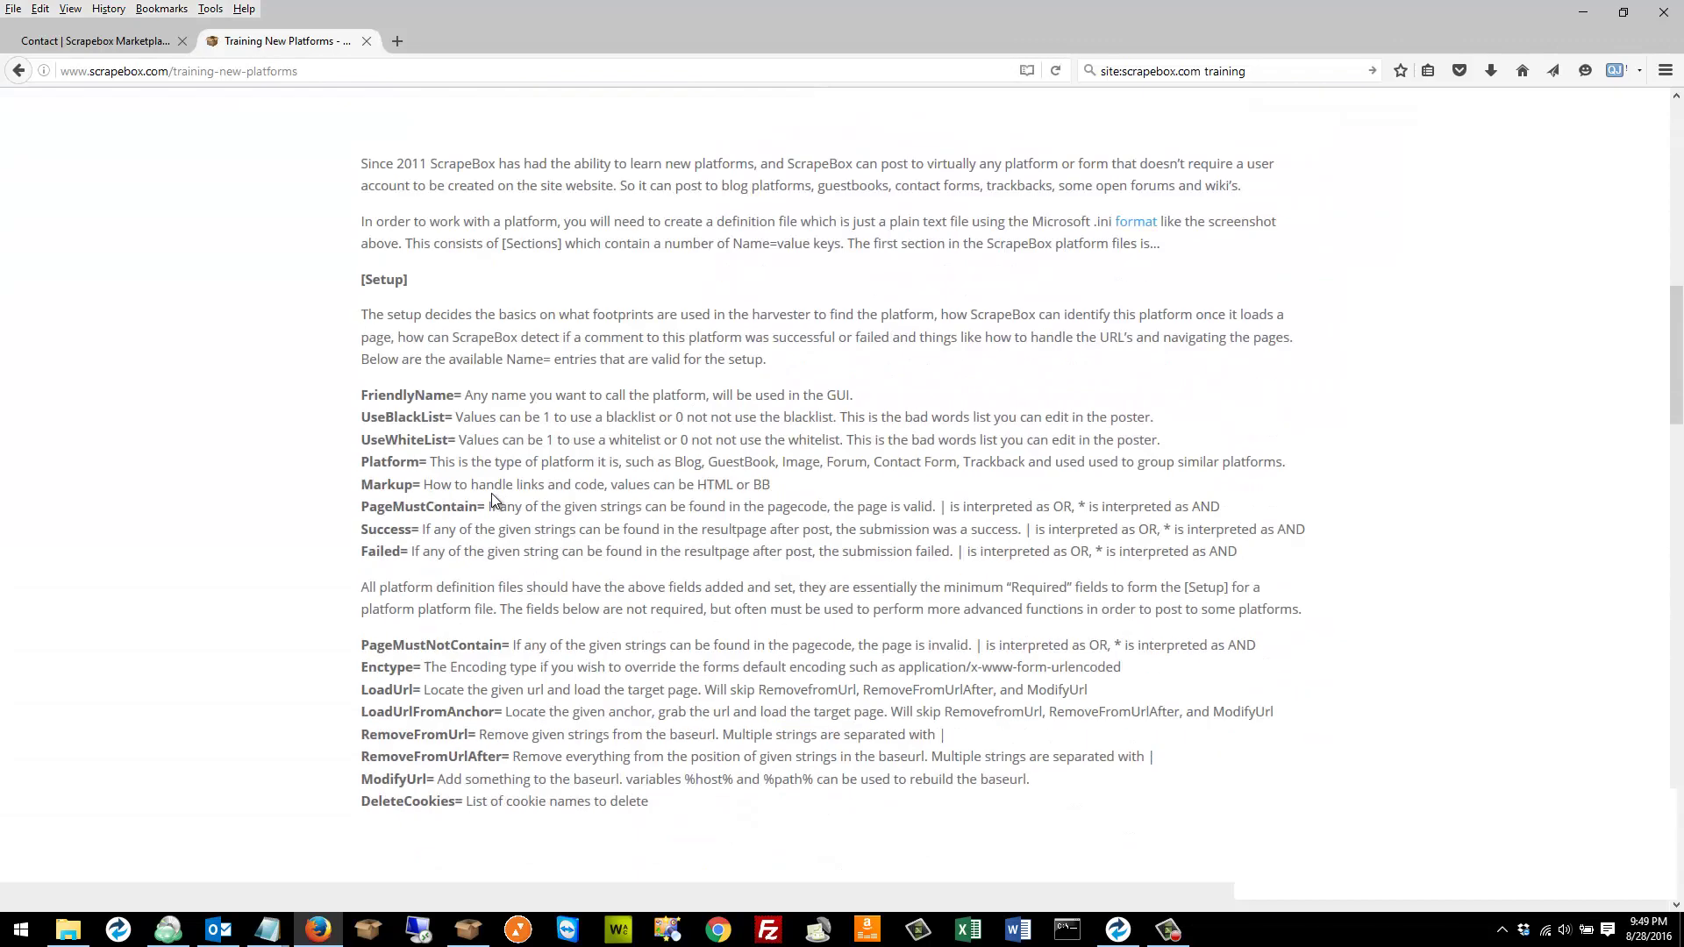
scroll(483, 496, up, 3)
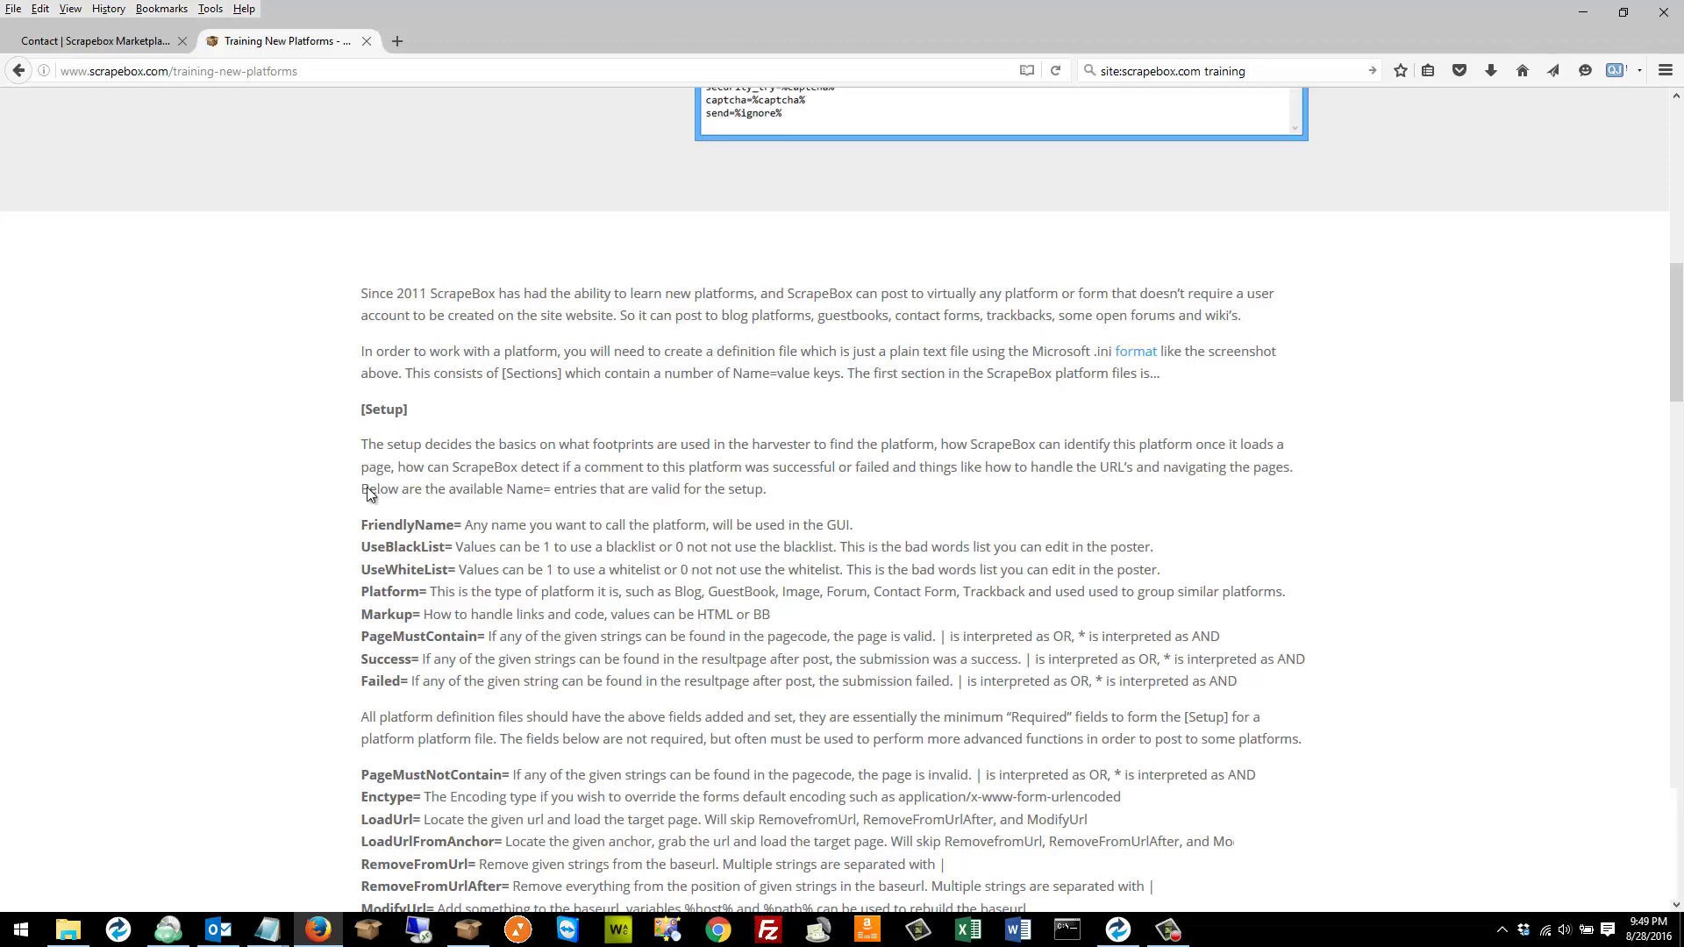
scroll(368, 495, down, 3)
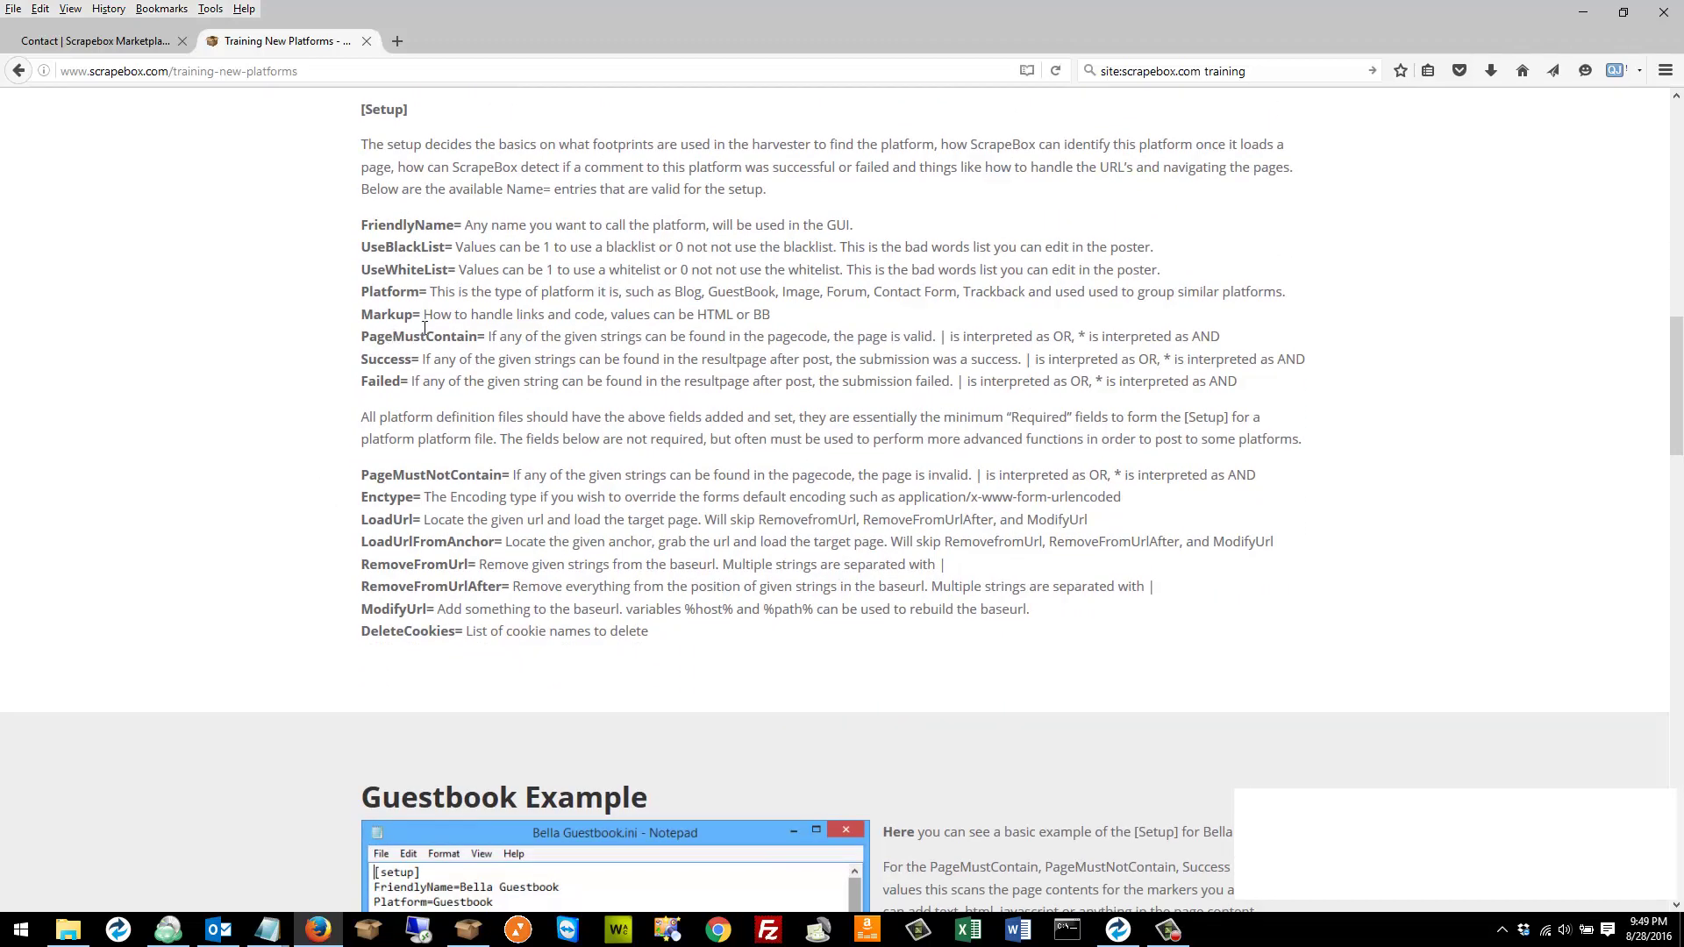
scroll(349, 380, down, 2)
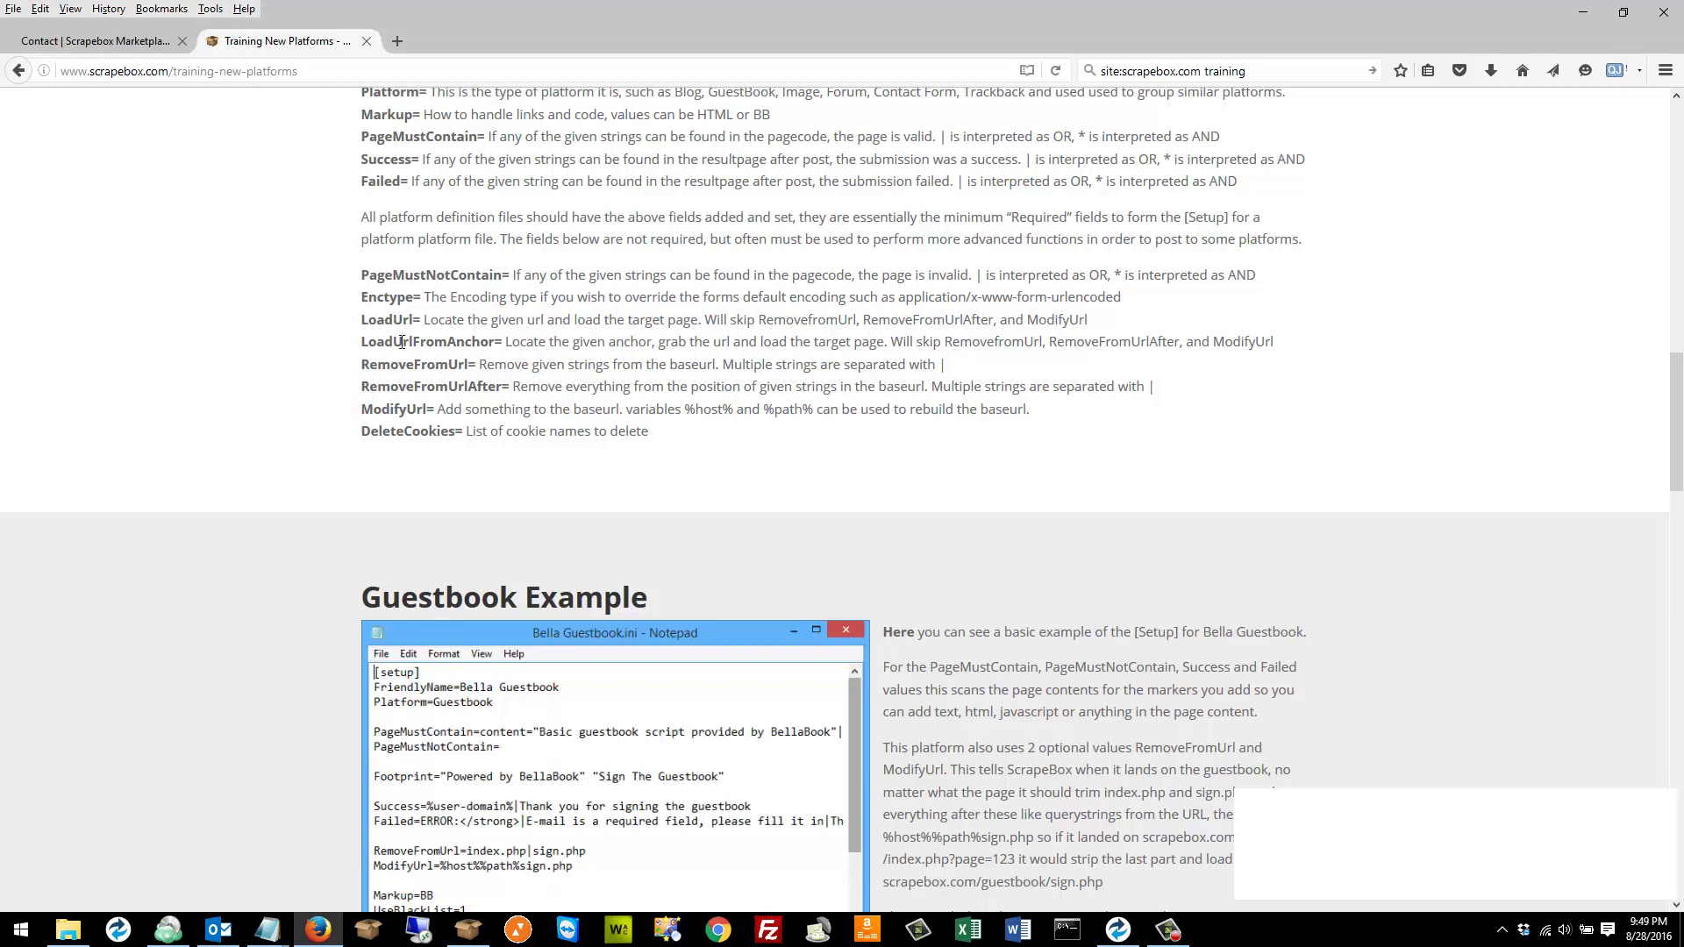
drag(359, 342, 702, 343)
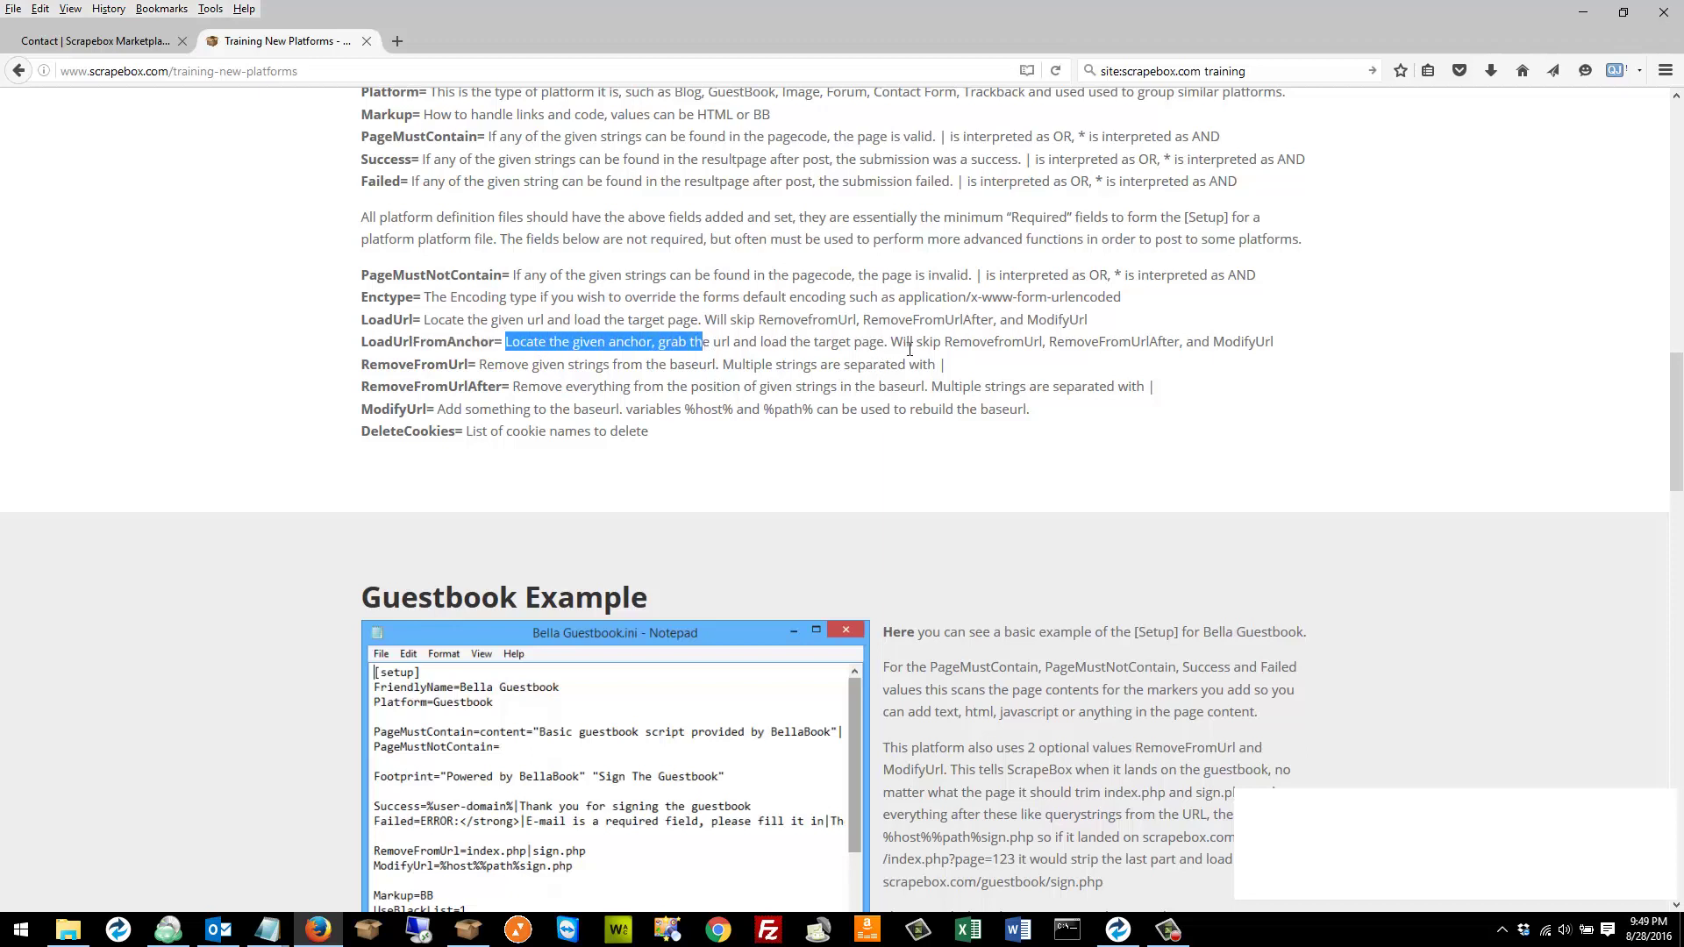
drag(961, 341, 1333, 360)
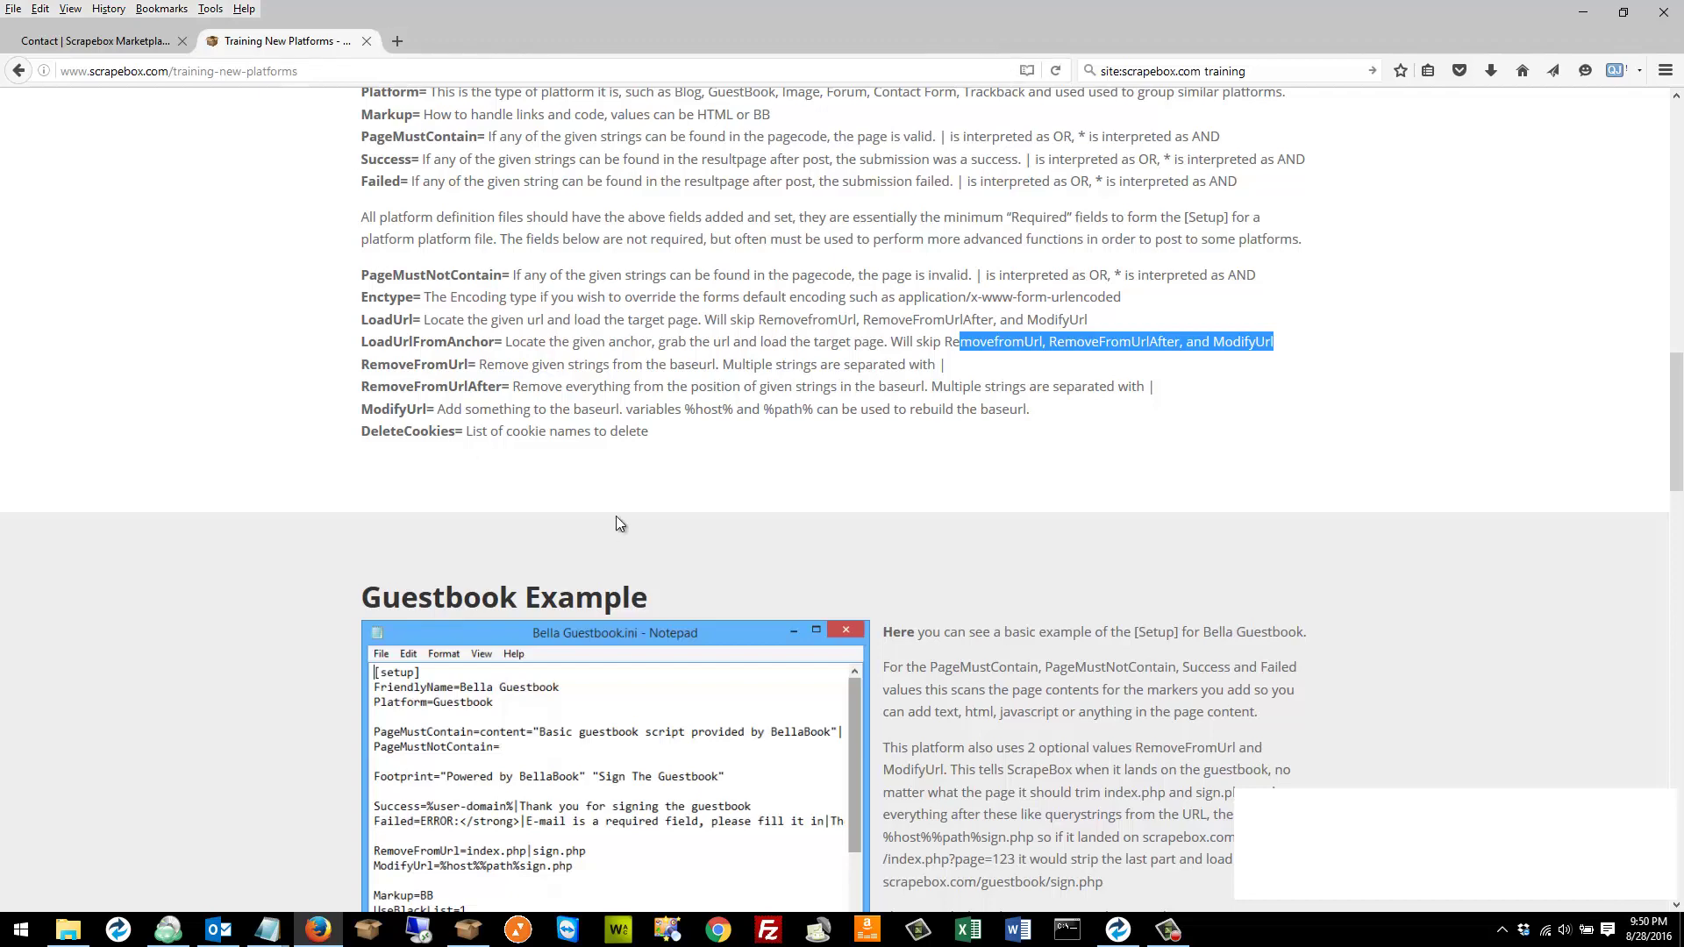
scroll(618, 423, up, 6)
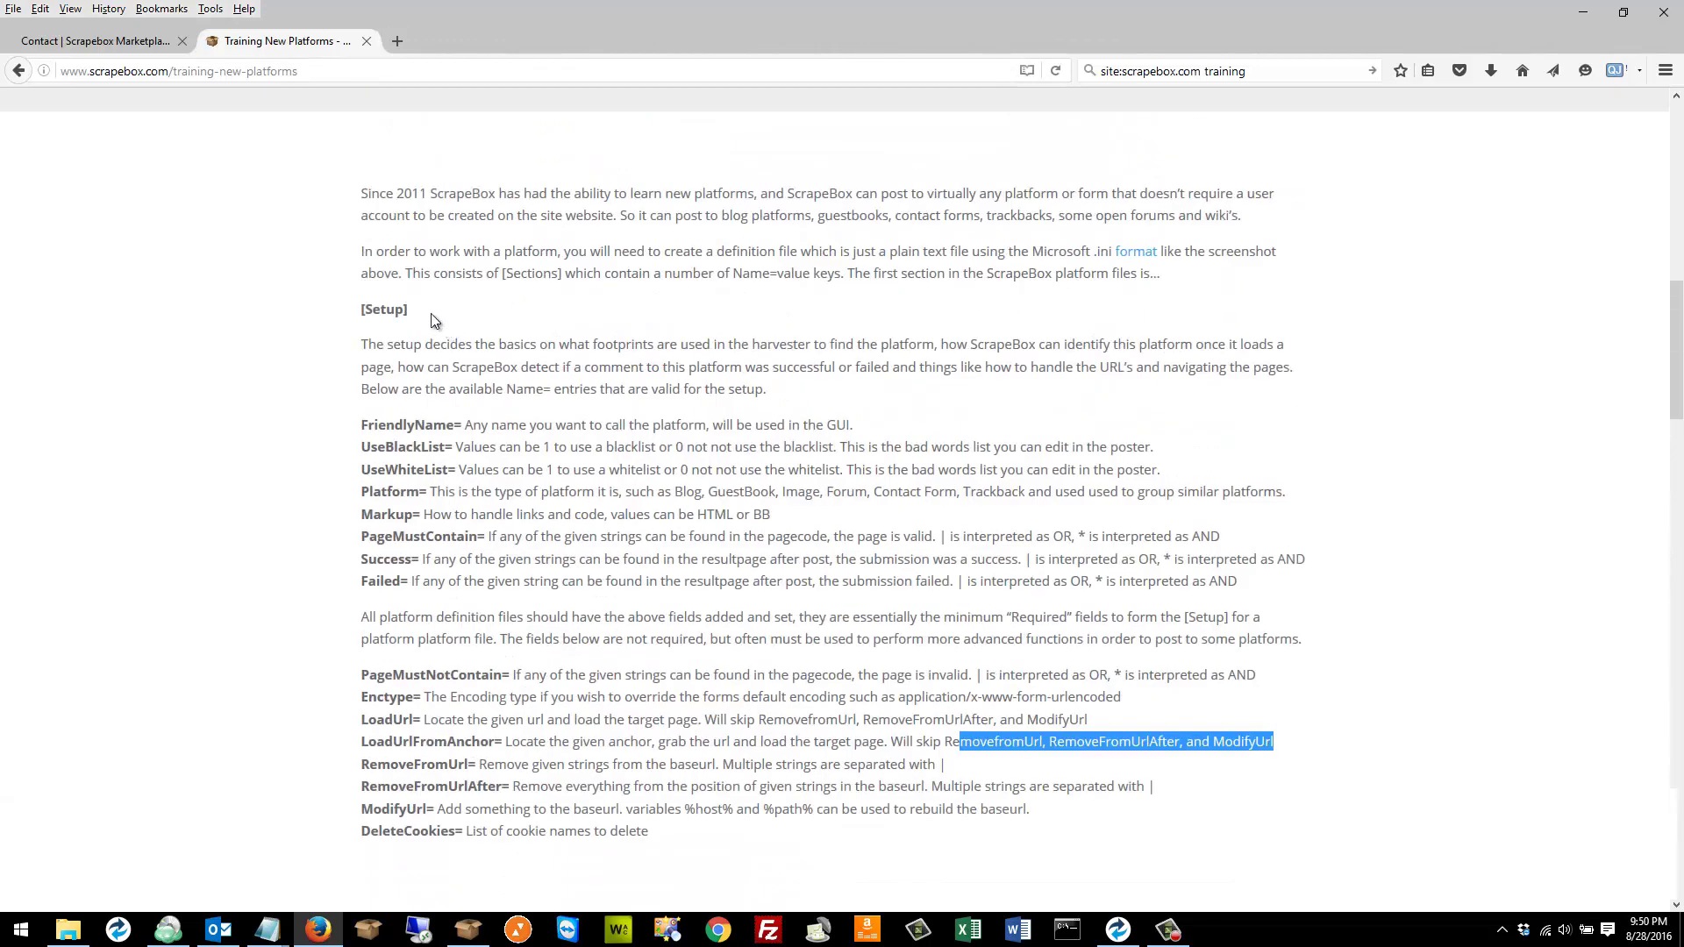
Copy the LoadUrlFromAnchor= entry from the guide's [Setup] section into the WPContact file in Notepad and give it the value contact.
drag(430, 314, 352, 308)
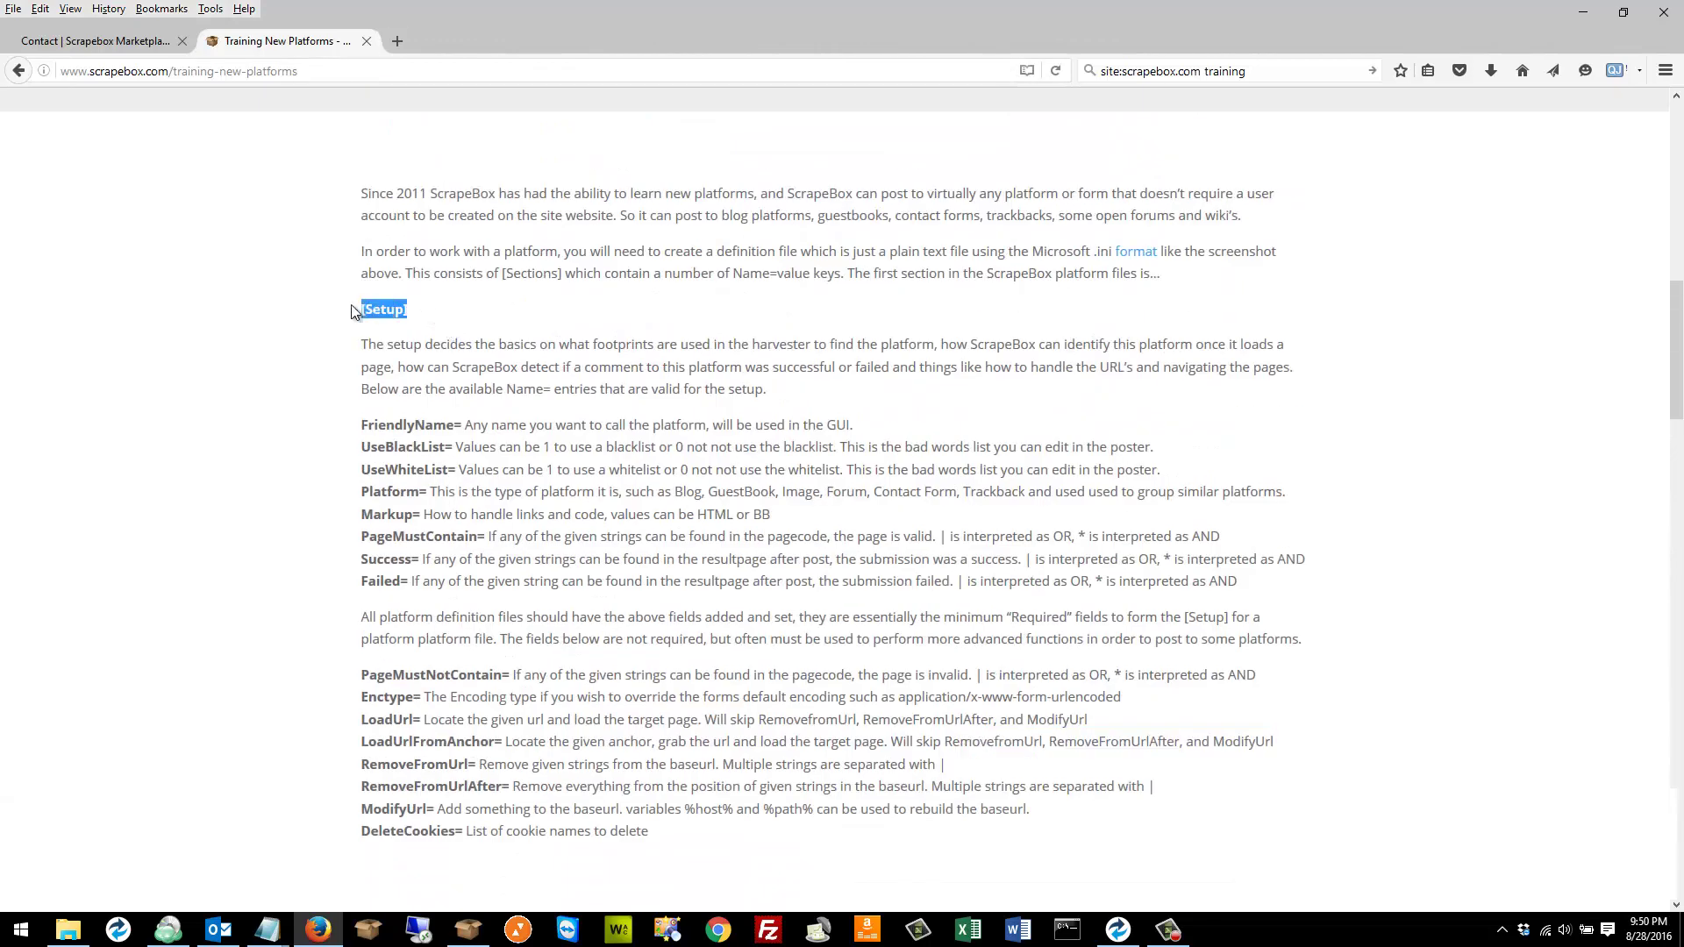
click(352, 744)
drag(505, 743, 363, 743)
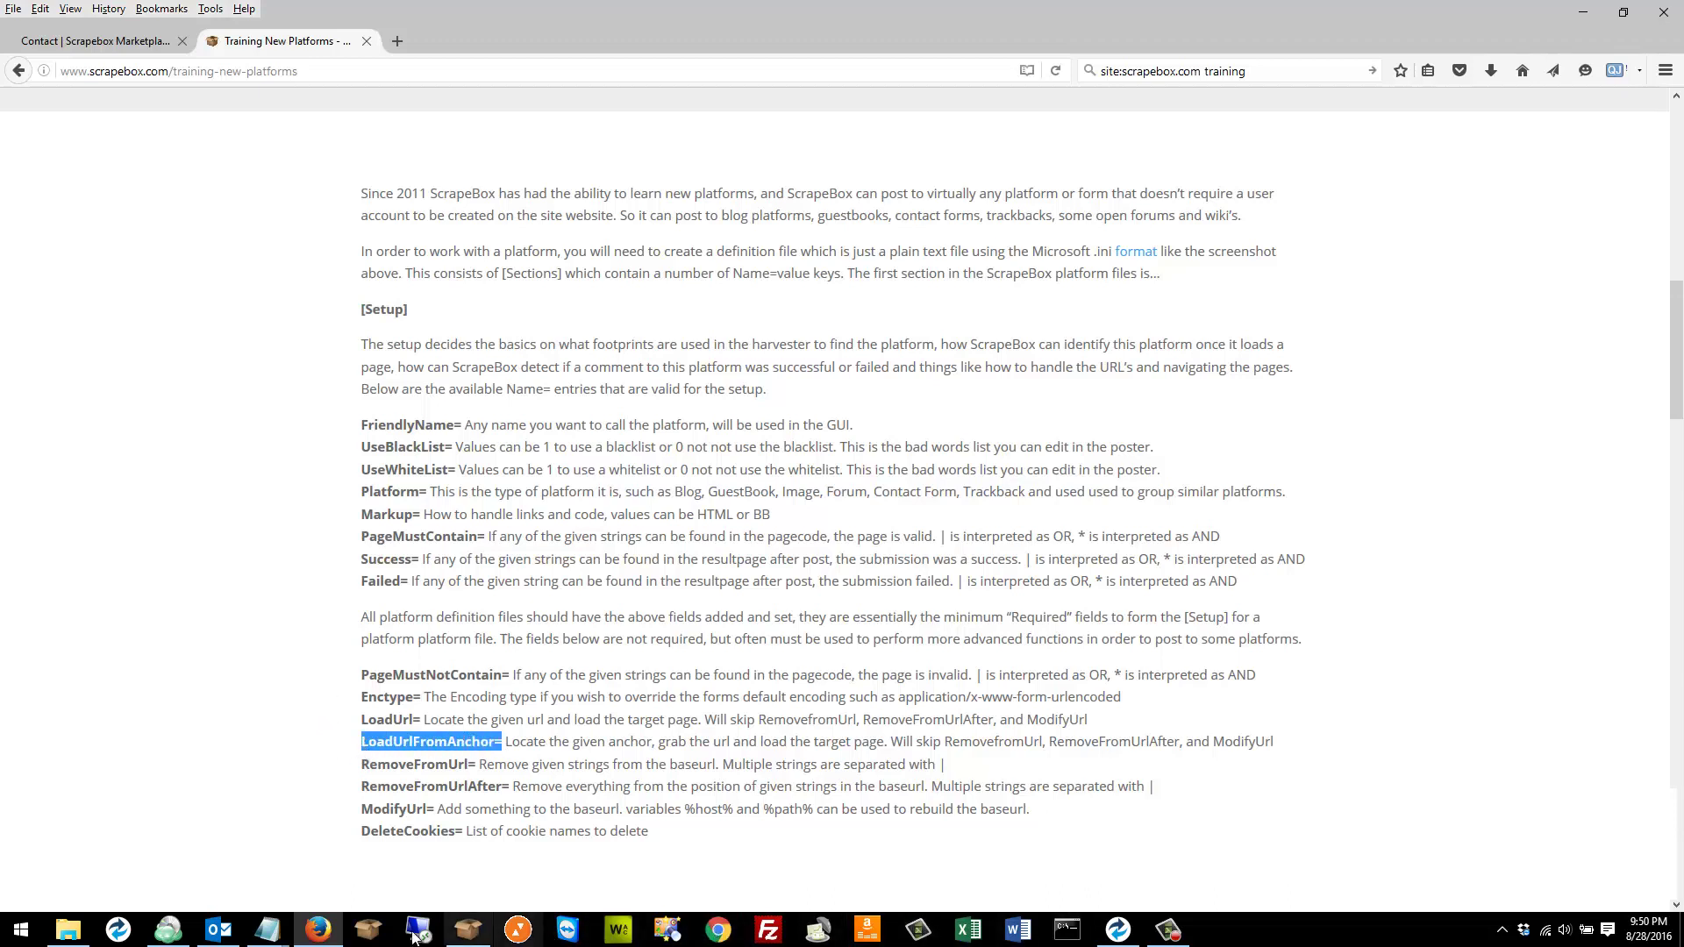
mouse_move(268, 929)
click(377, 856)
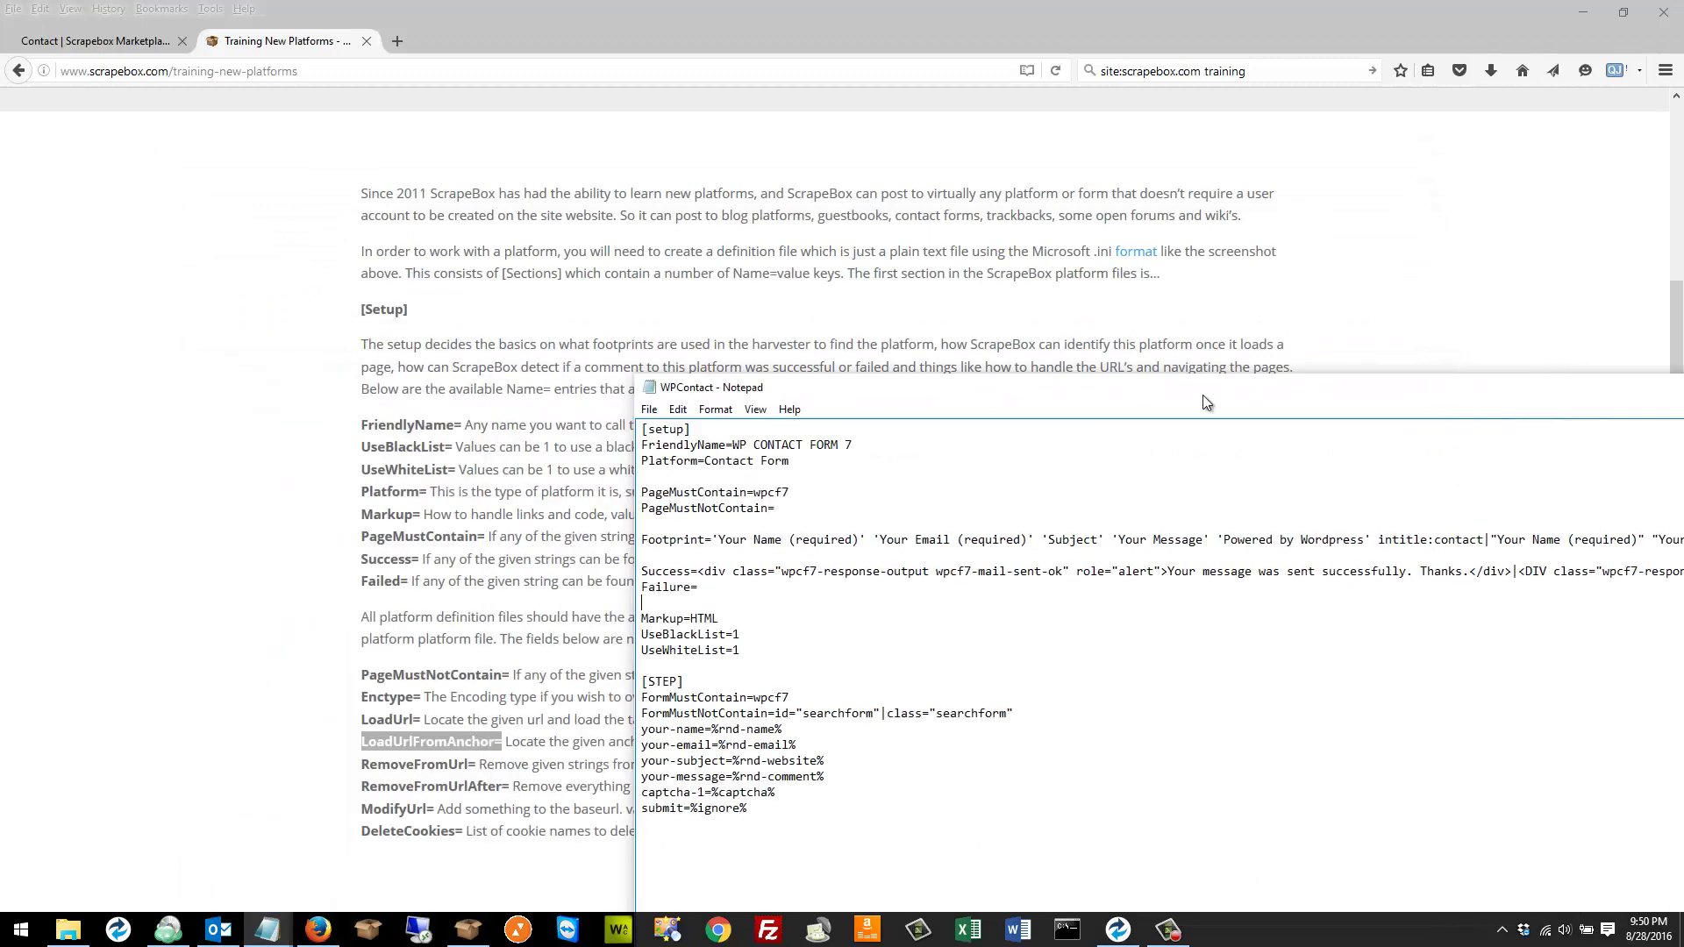
drag(1202, 394, 1080, 278)
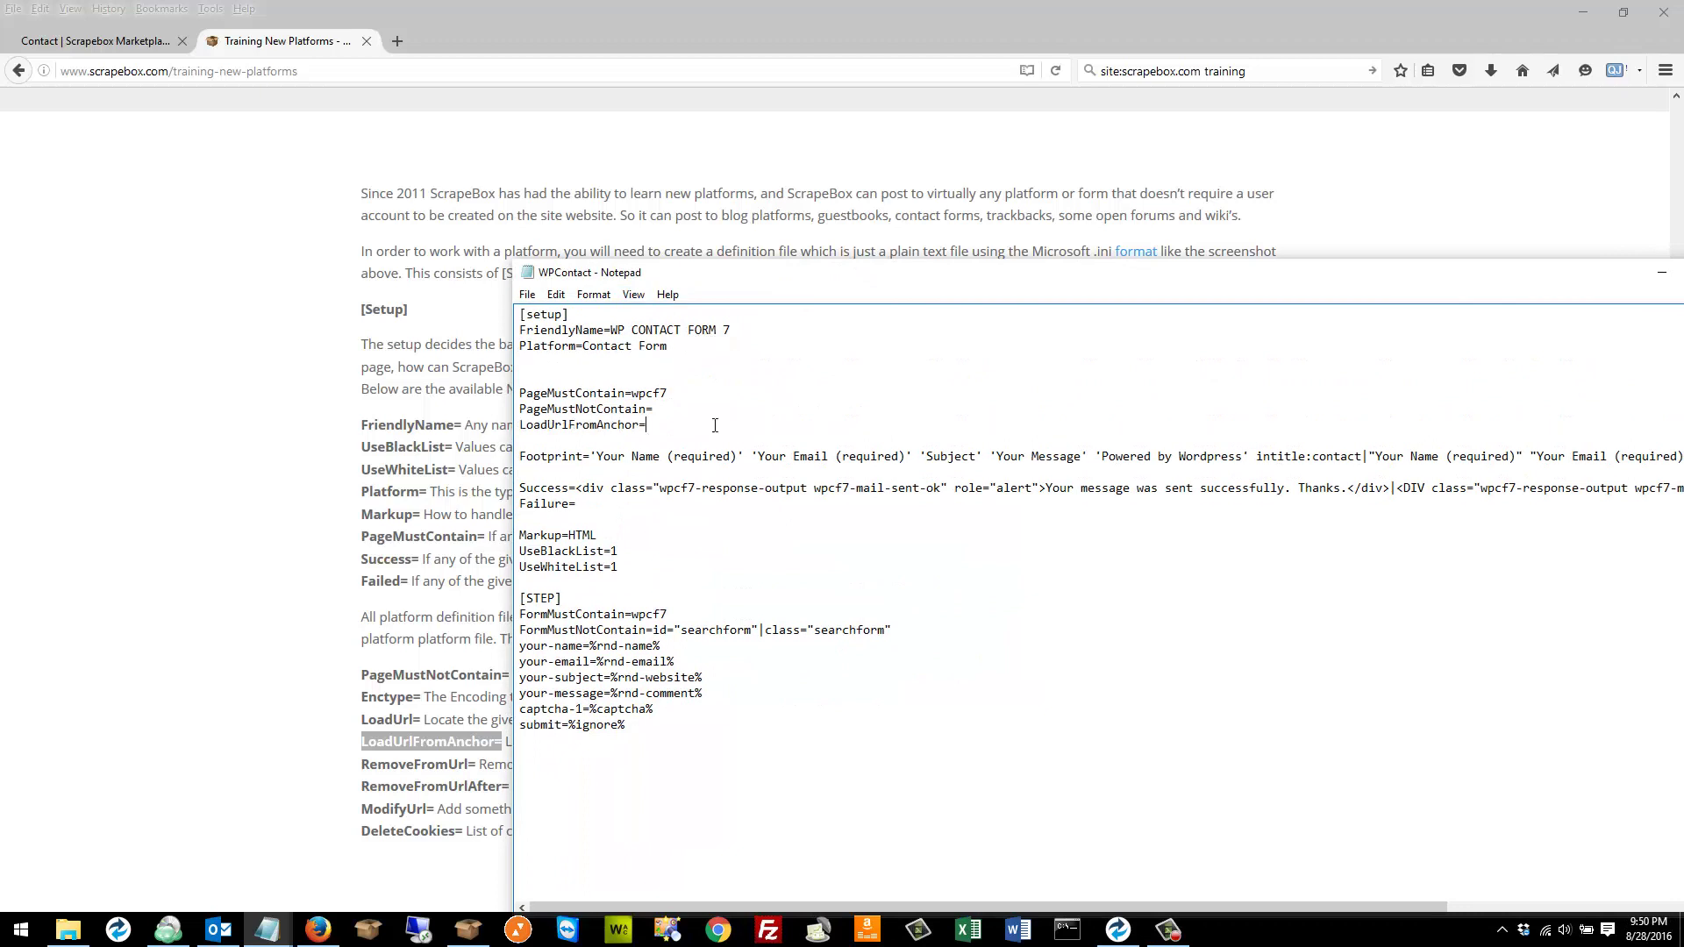
text(contact)
drag(699, 426, 654, 421)
Switch to Firefox and load the scrapeboxmarketplace.com home page in place of its contact page.
click(103, 44)
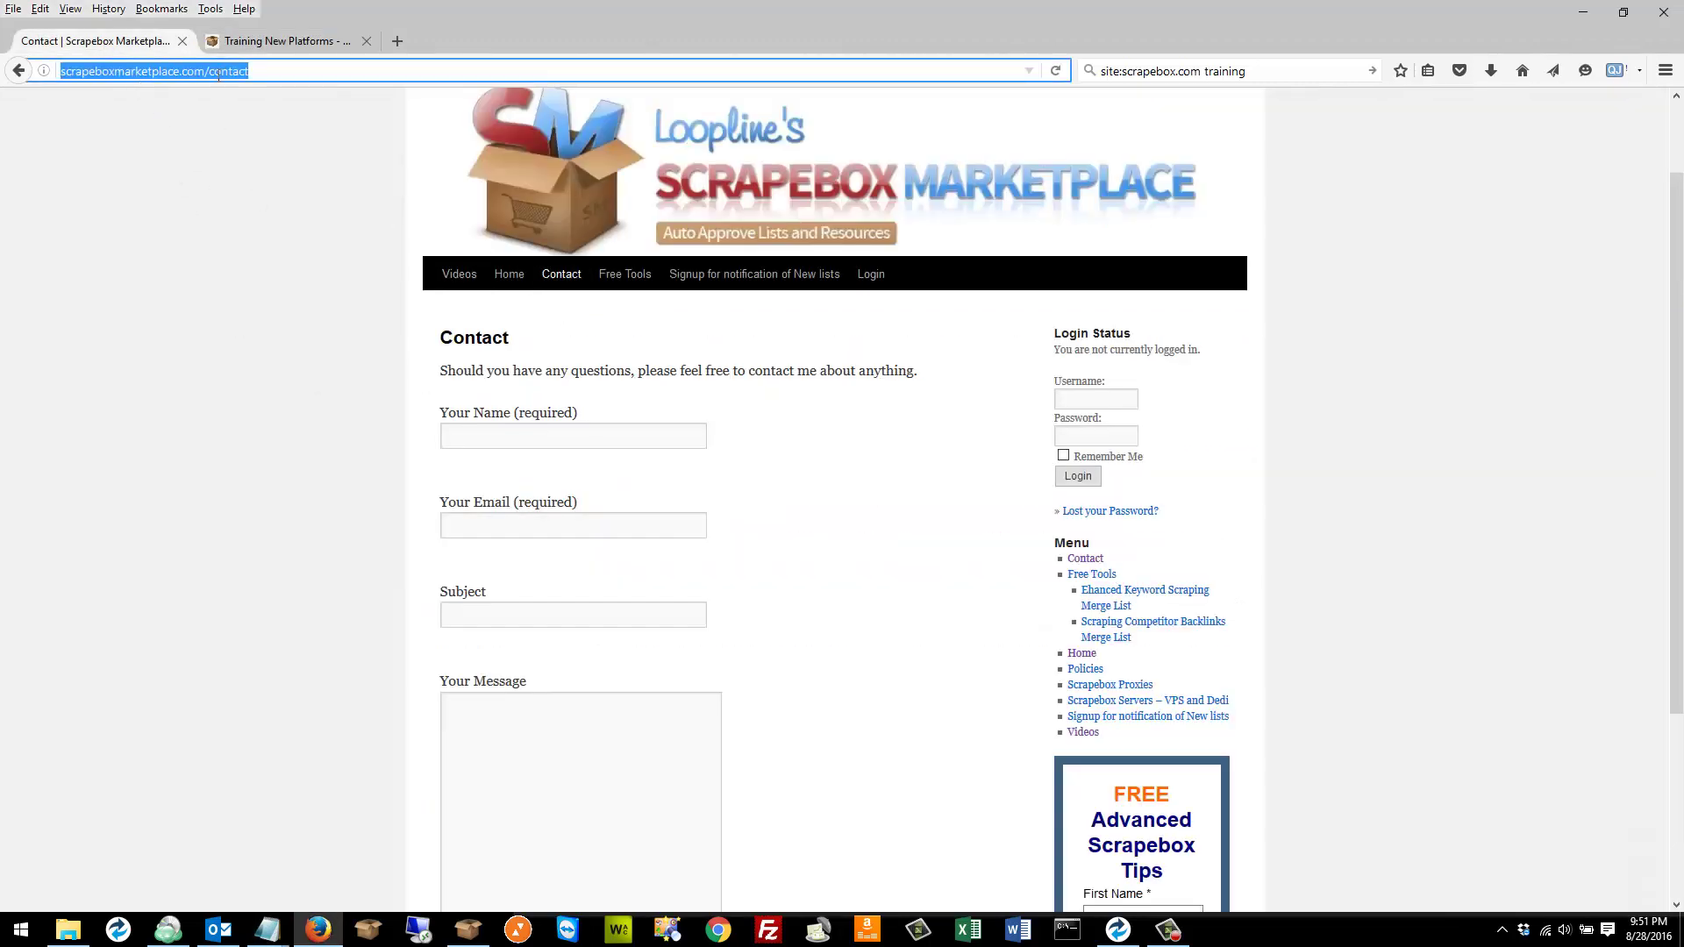
key(Return)
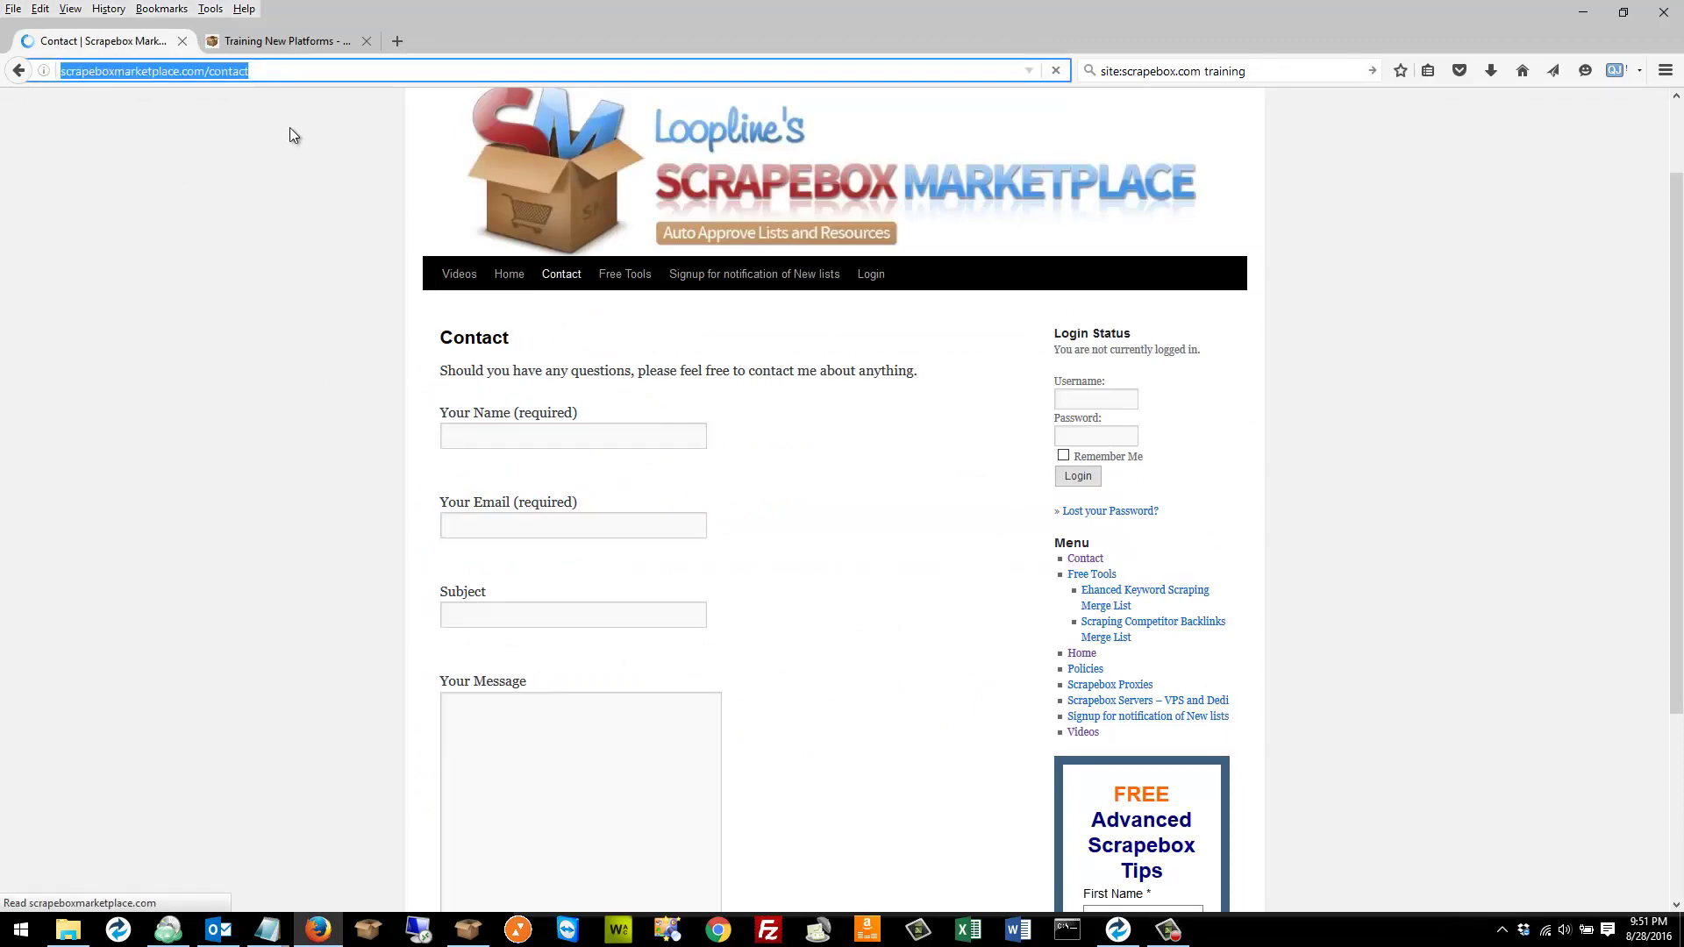
click(509, 377)
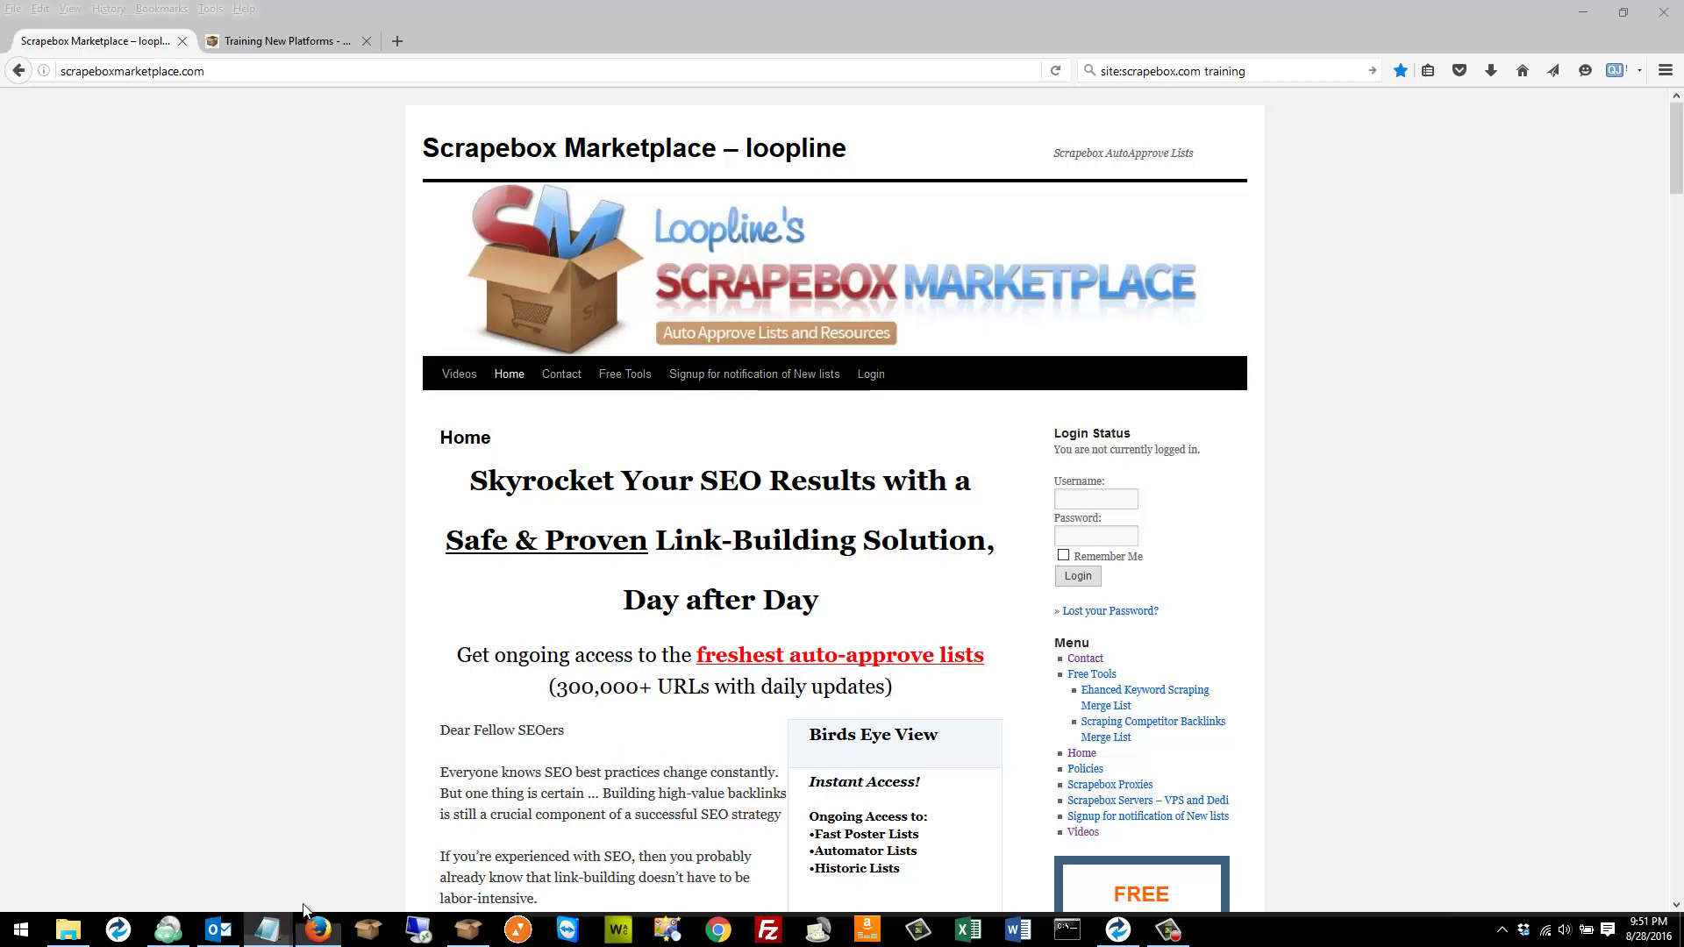
Switch to the WPContact file in Notepad and place the cursor at the end of LoadUrlFromAnchor=contact.
mouse_move(268, 929)
click(367, 886)
click(744, 430)
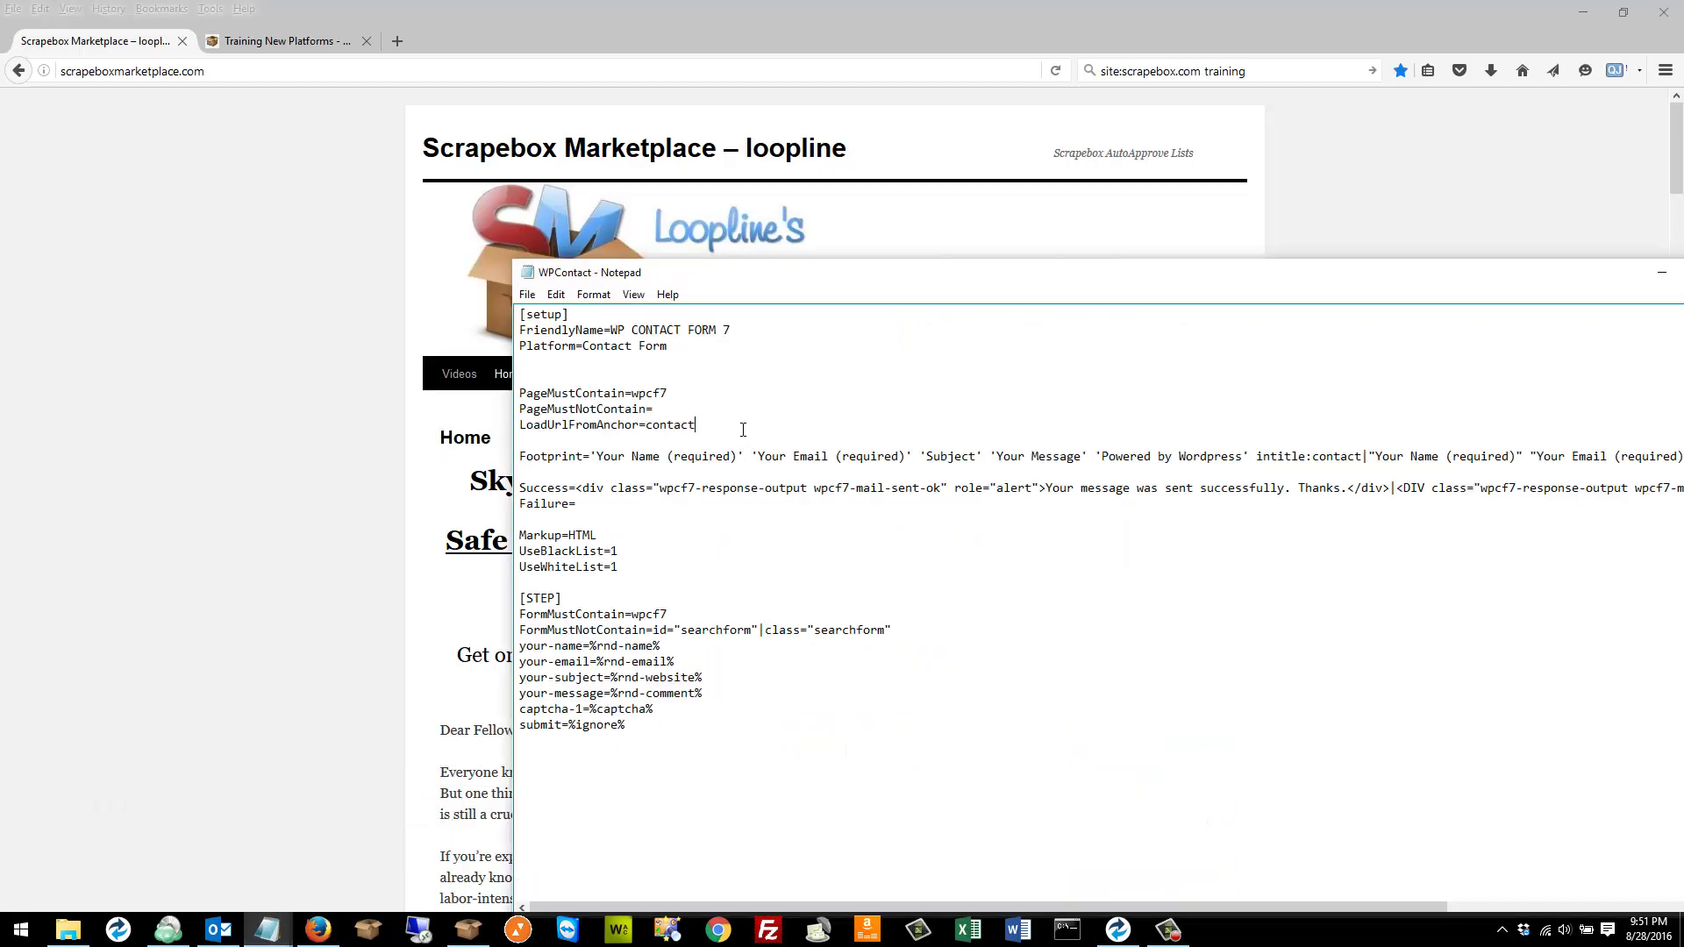
Try appending "|contact us" as an alternative anchor to the LoadUrlFromAnchor entry, and remove it again.
text(|contact us)
key(BackSpace)
key(BackSpace)
key(BackSpace)
key(BackSpace)
key(BackSpace)
key(BackSpace)
key(BackSpace)
key(BackSpace)
key(BackSpace)
key(BackSpace)
key(BackSpace)
Save the edited WPContact definition file and close it.
click(529, 296)
click(563, 349)
drag(772, 282, 470, 269)
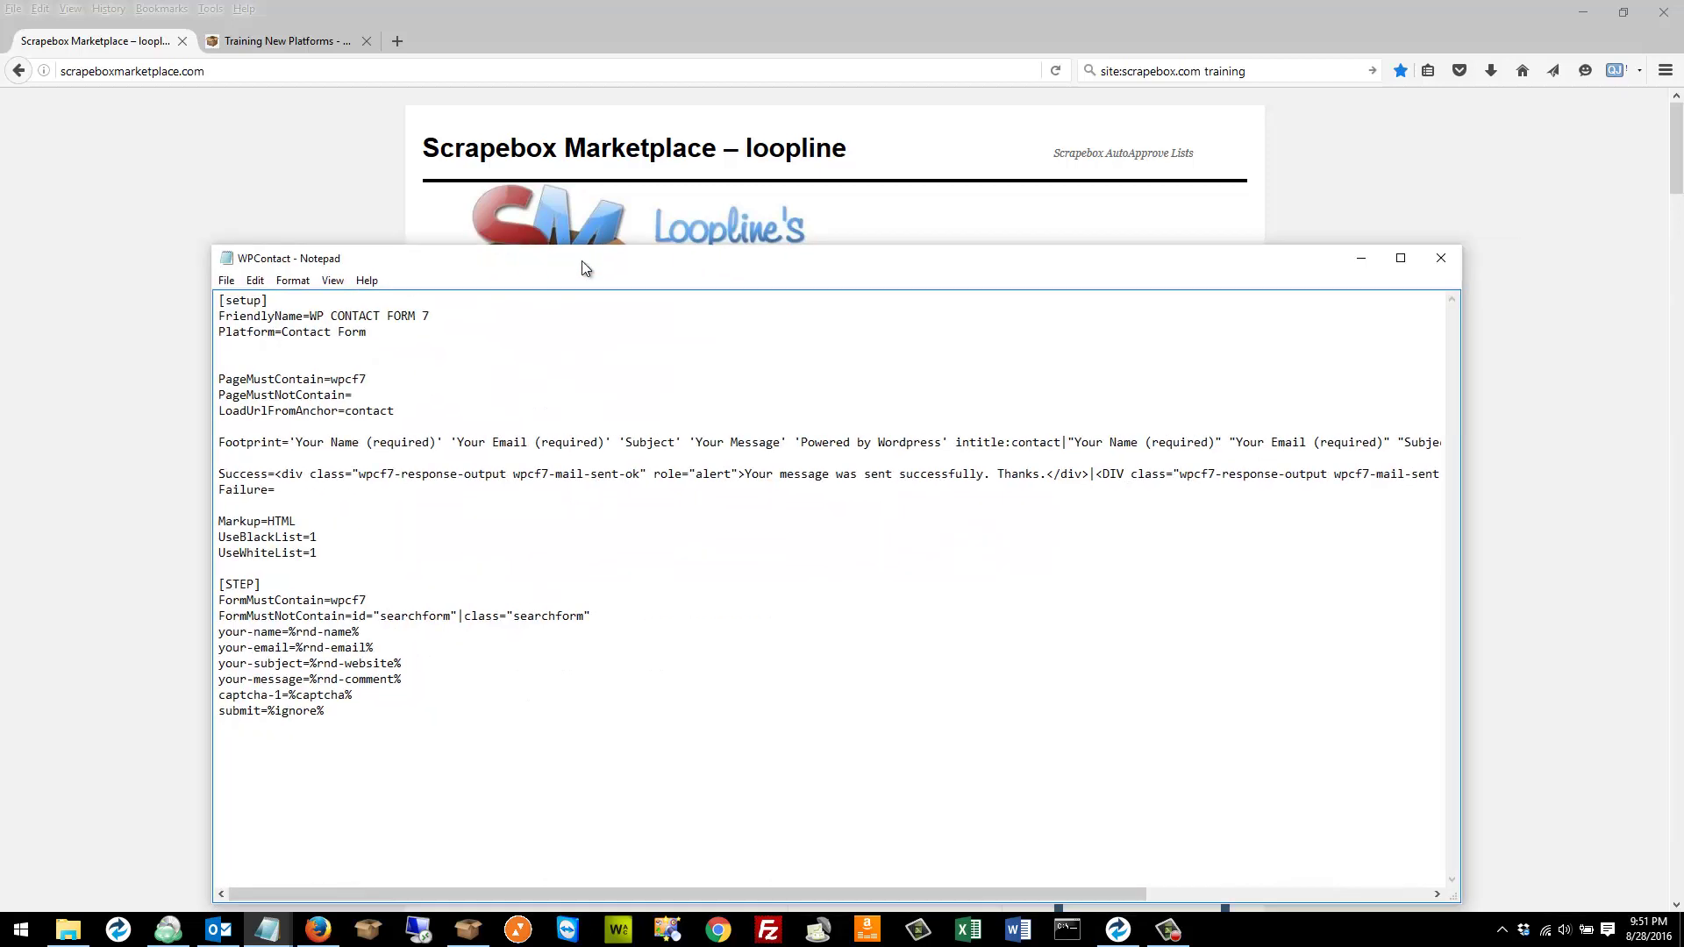
click(1436, 260)
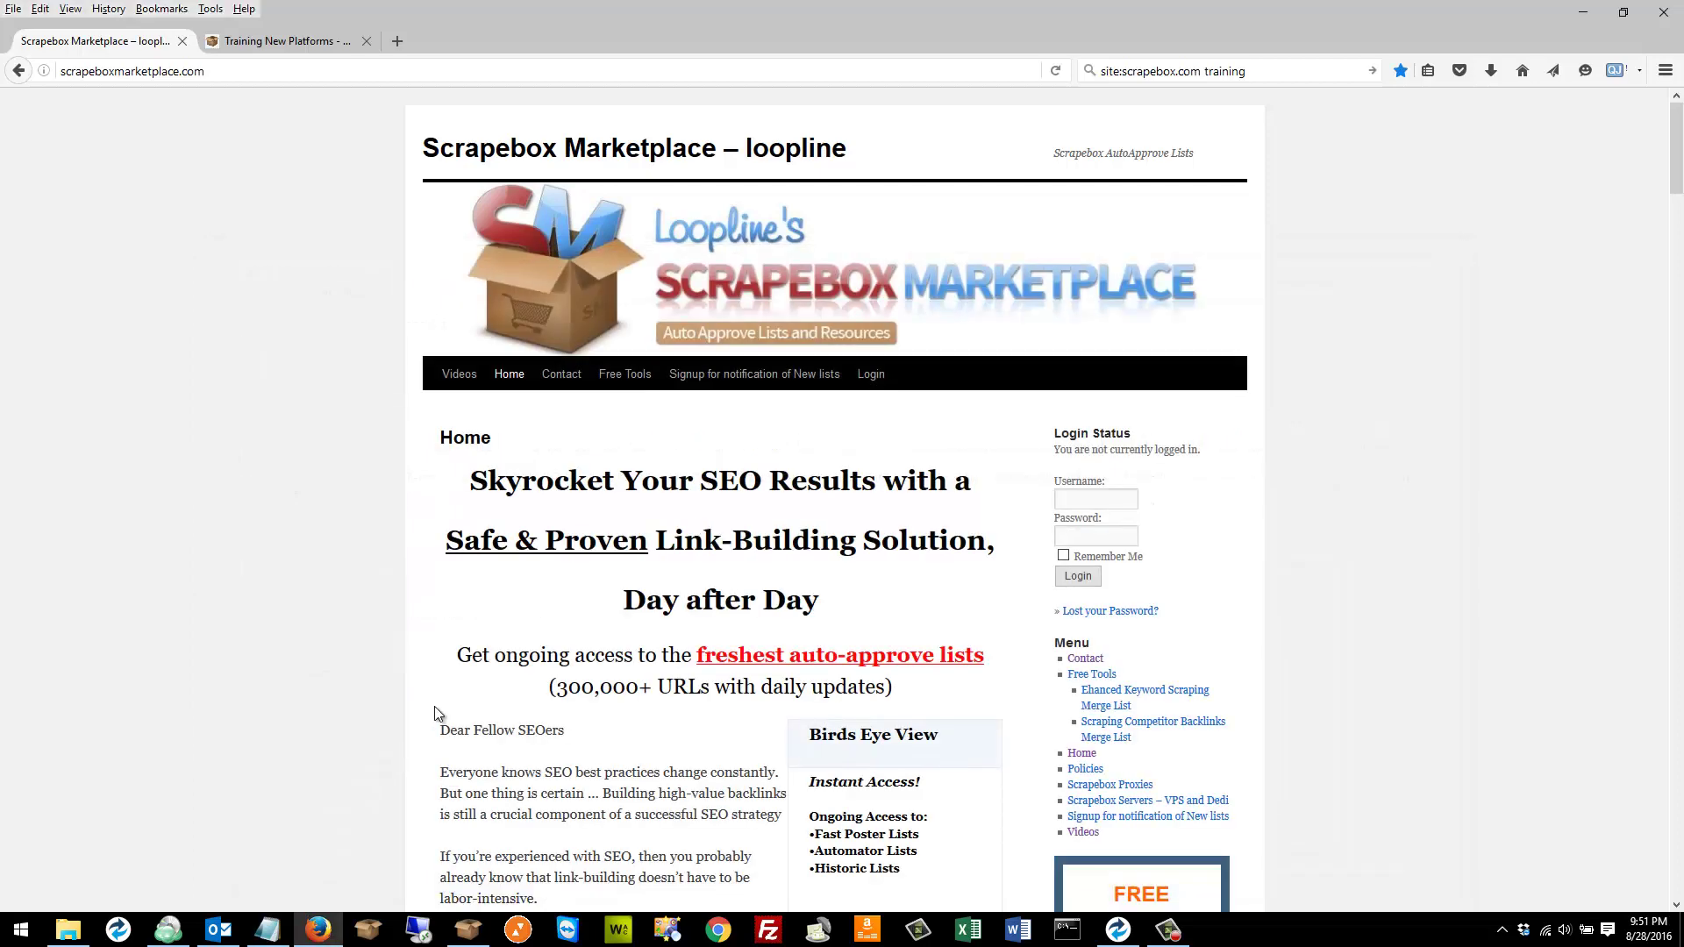
click(167, 70)
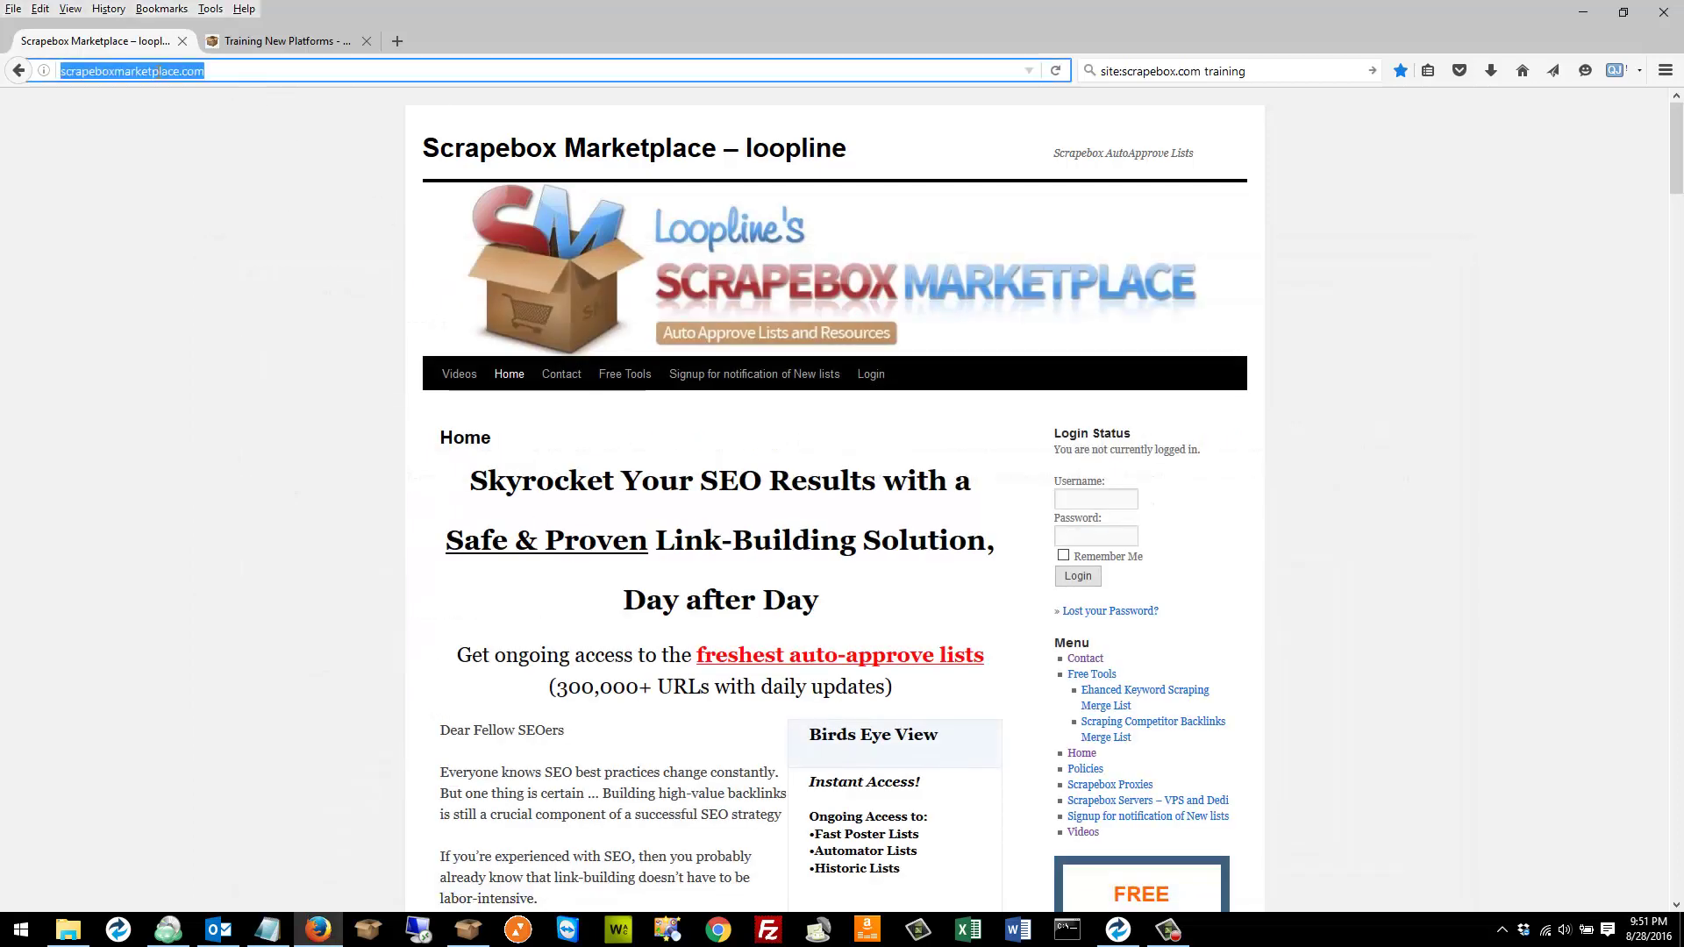
right_click(161, 73)
click(201, 129)
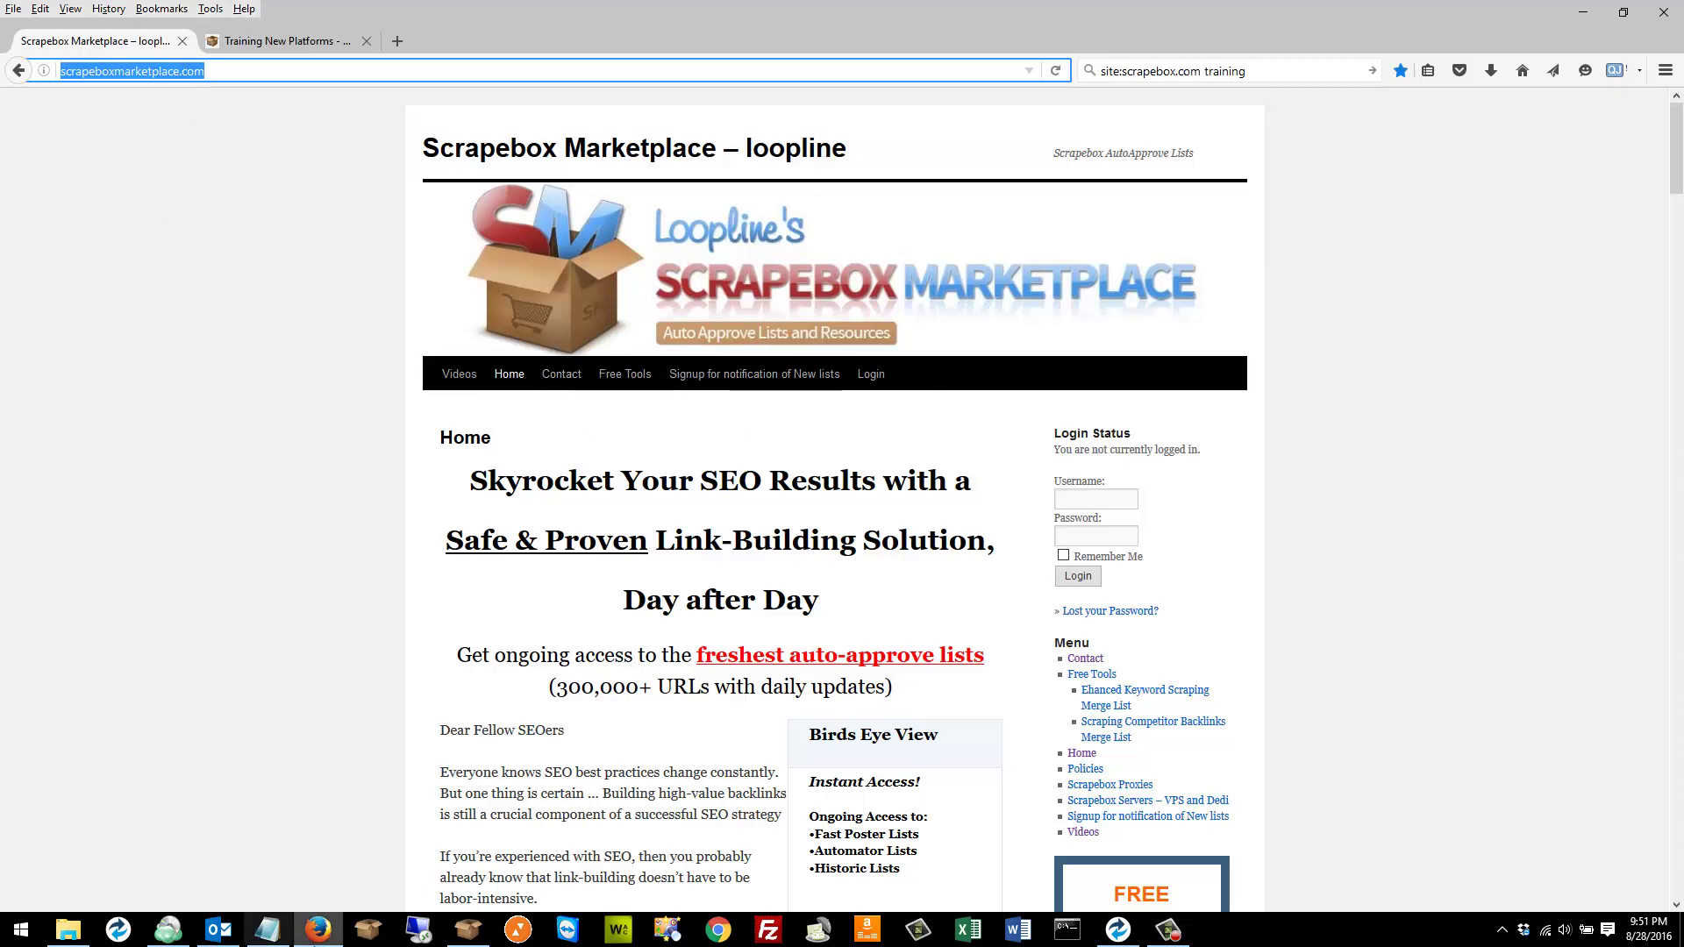
click(469, 930)
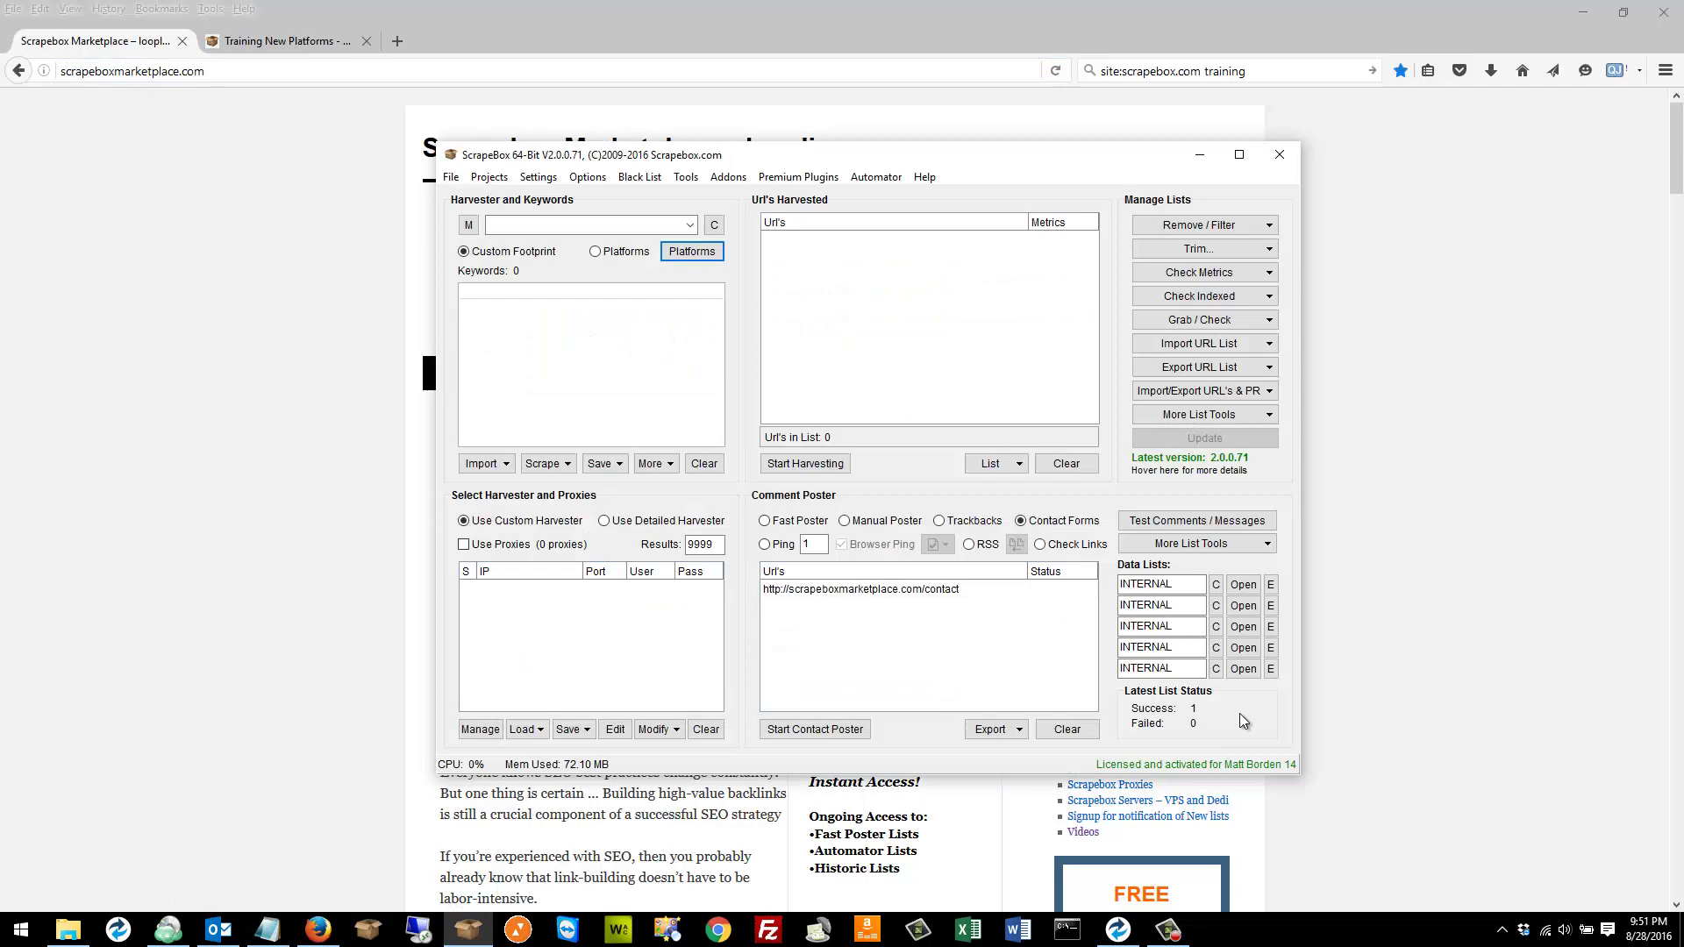
click(1270, 669)
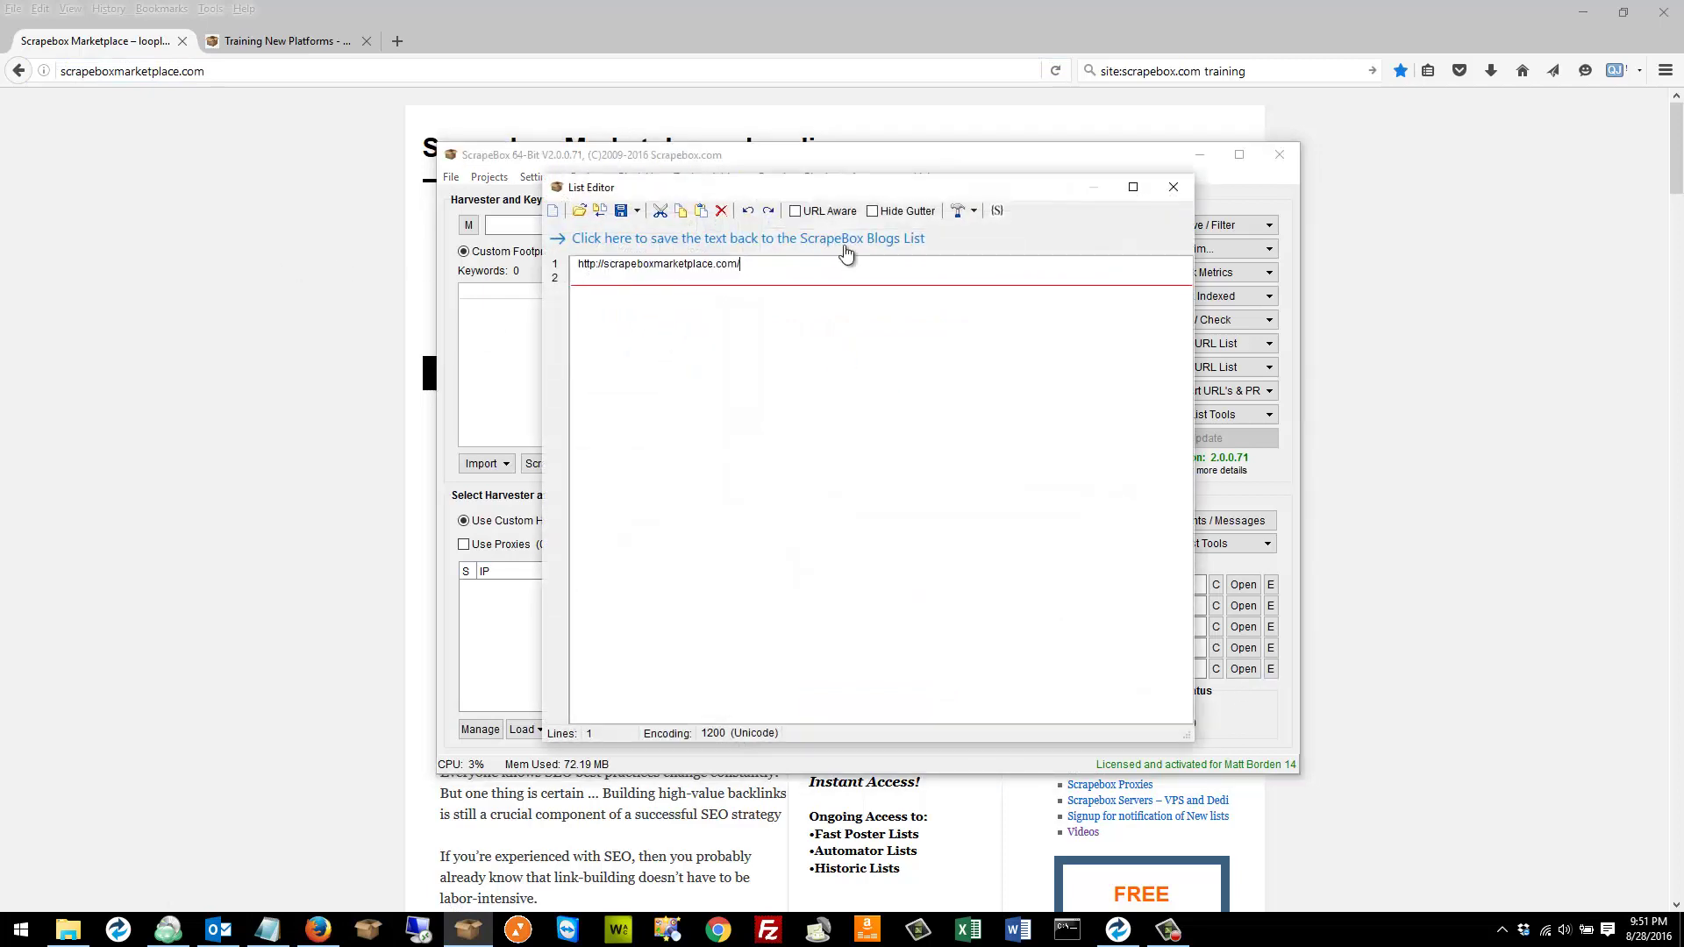
click(843, 240)
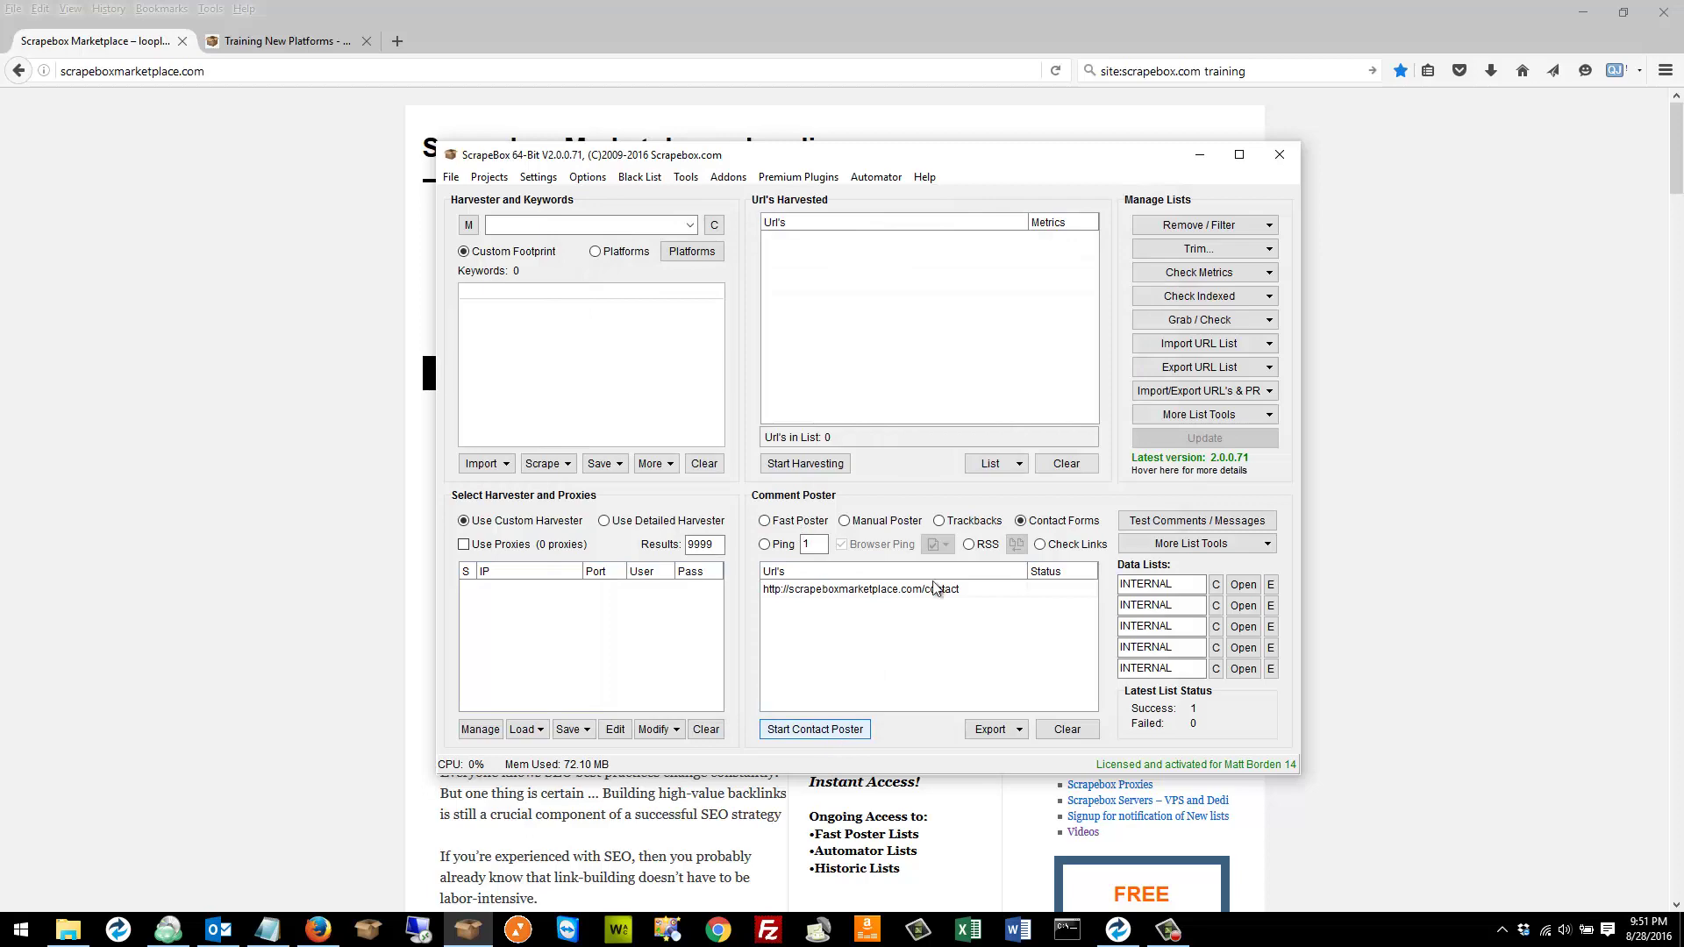
Run the contact poster on the scrapeboxmarketplace.com home page and close the poster.
click(779, 729)
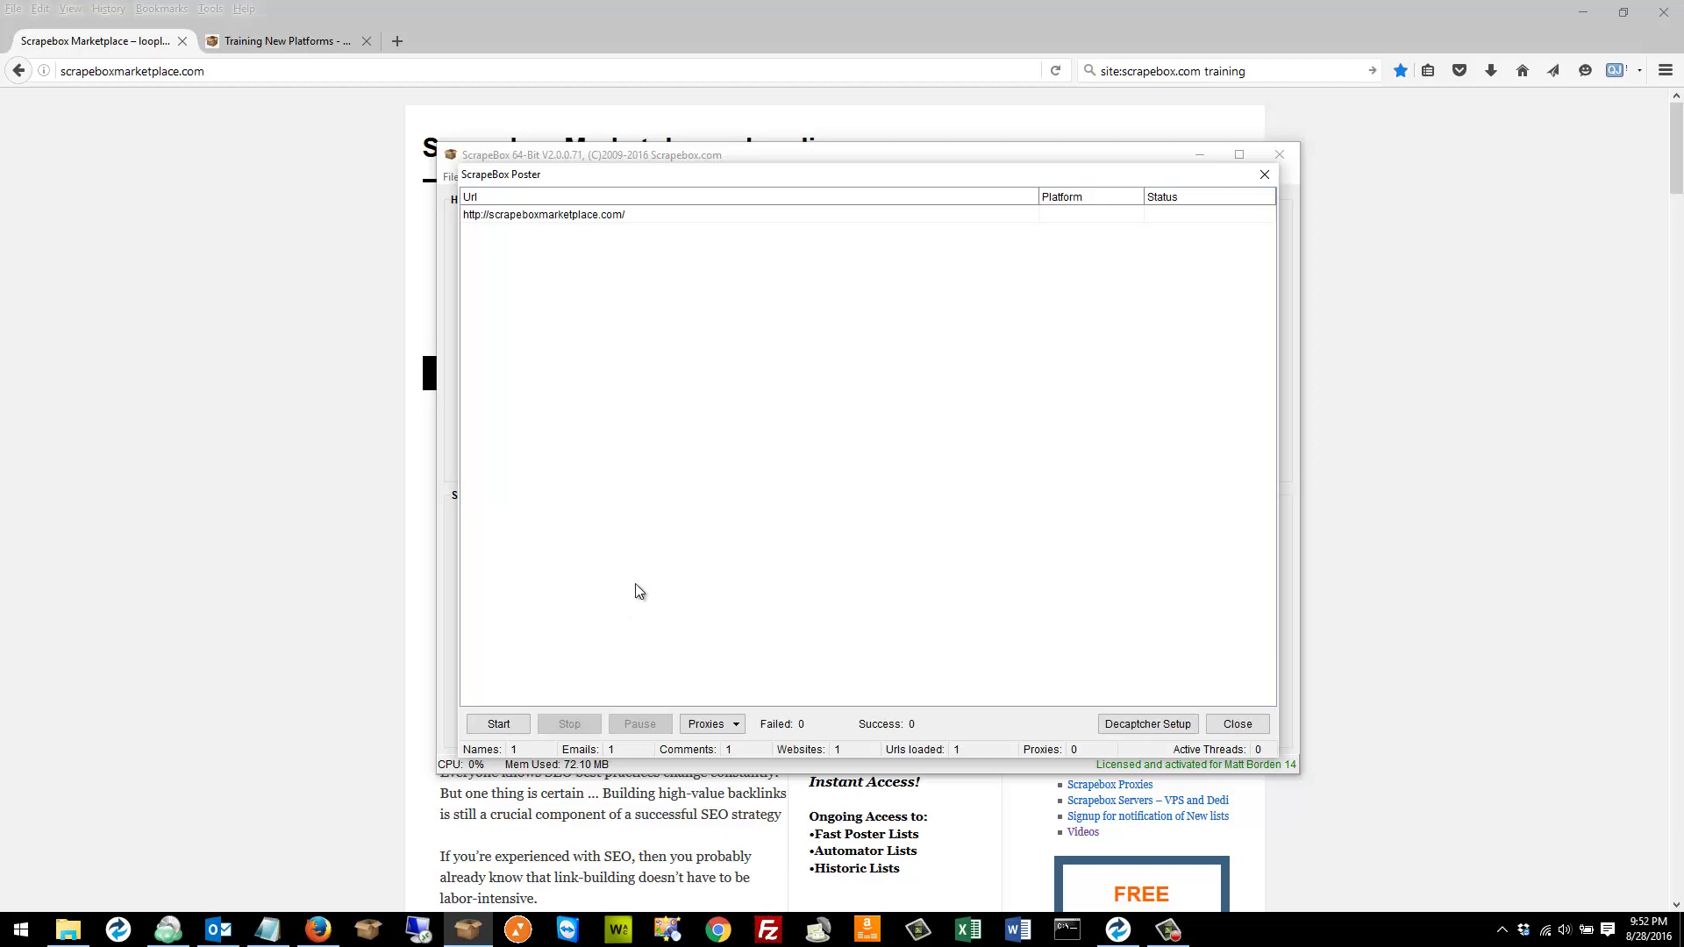
click(499, 724)
click(1256, 726)
Return to Firefox and examine the marketplace site's Free Tools page for links and embedded forms.
click(330, 323)
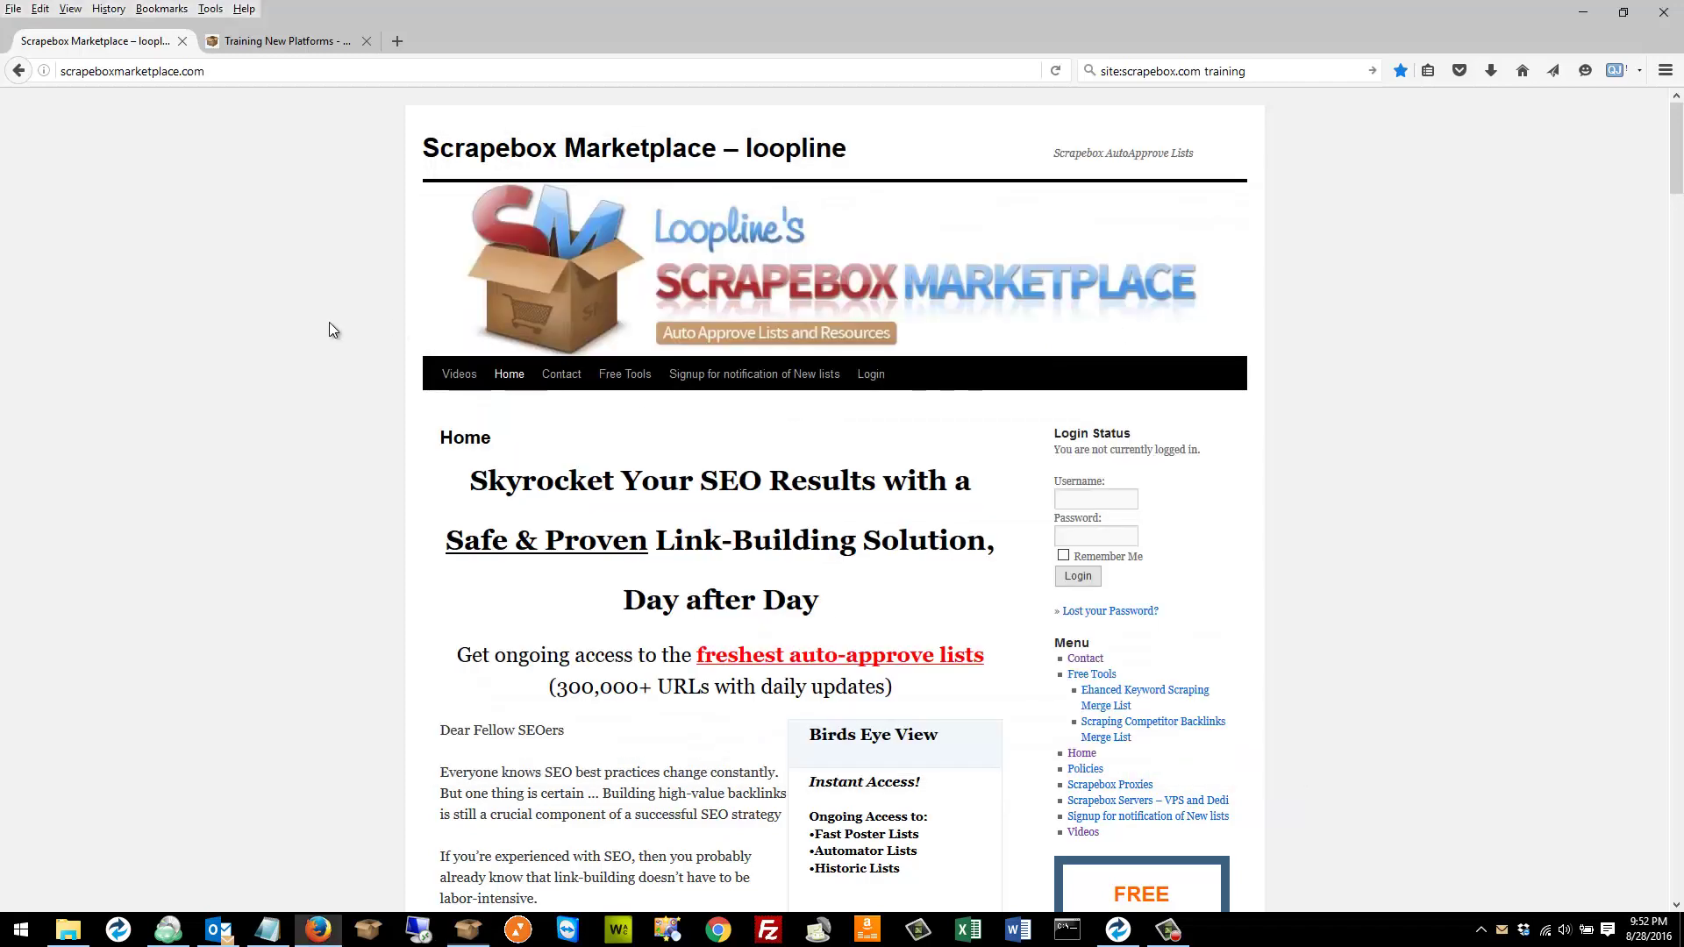
click(754, 373)
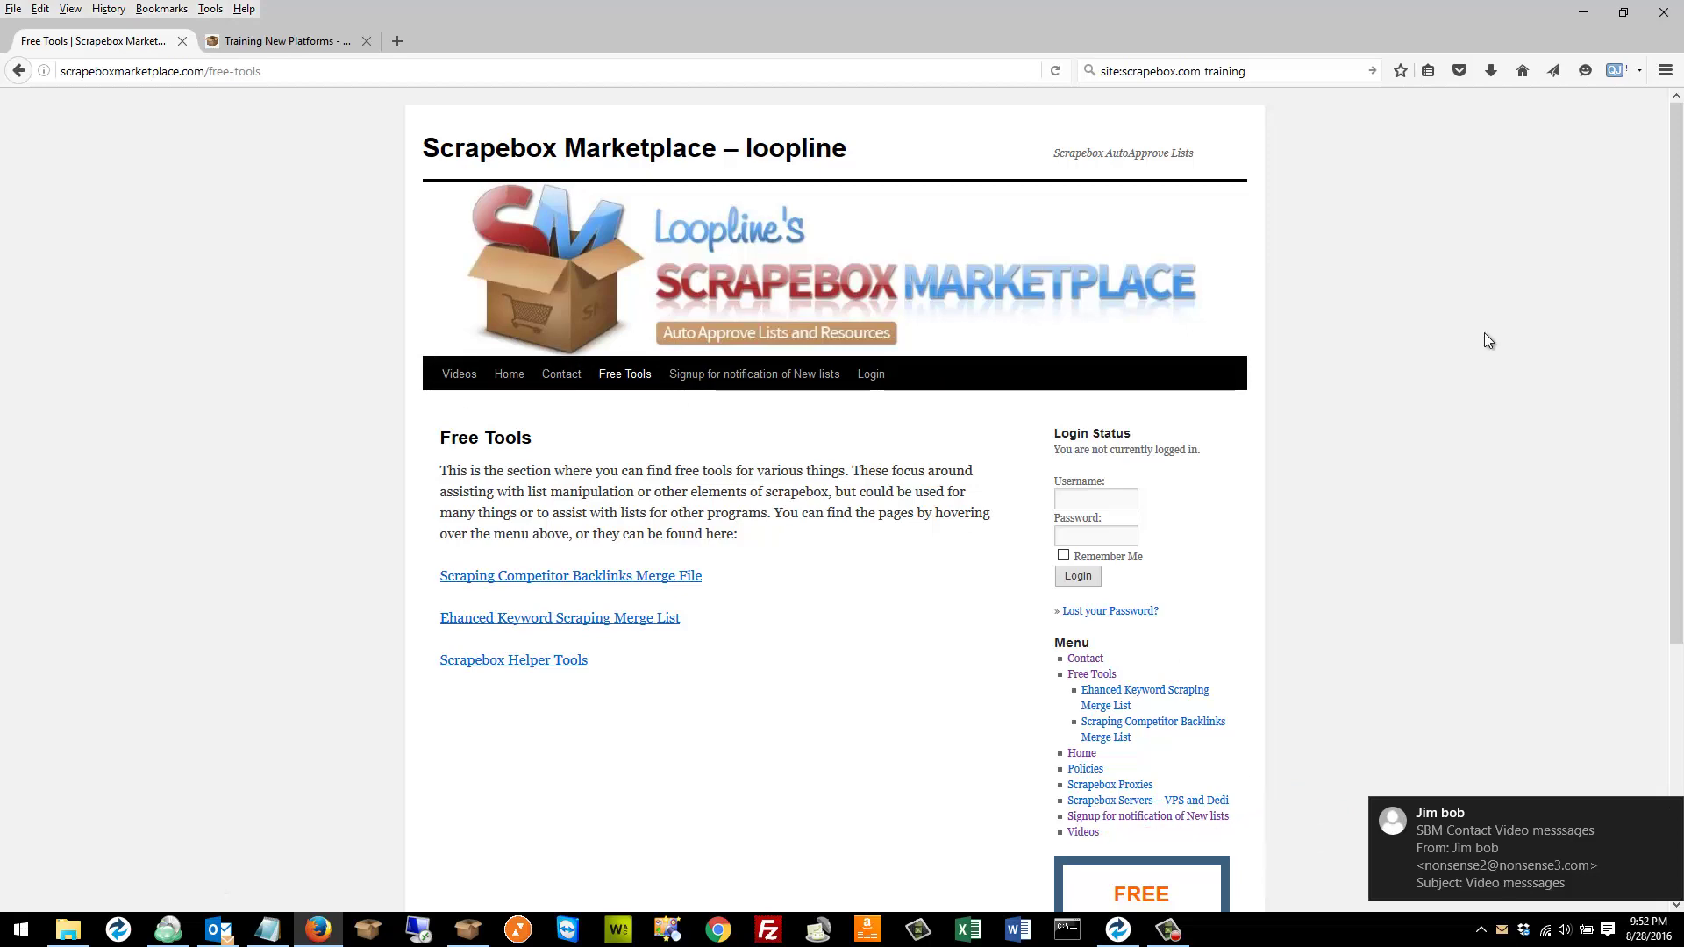
scroll(1484, 333, down, 4)
scroll(1273, 423, down, 3)
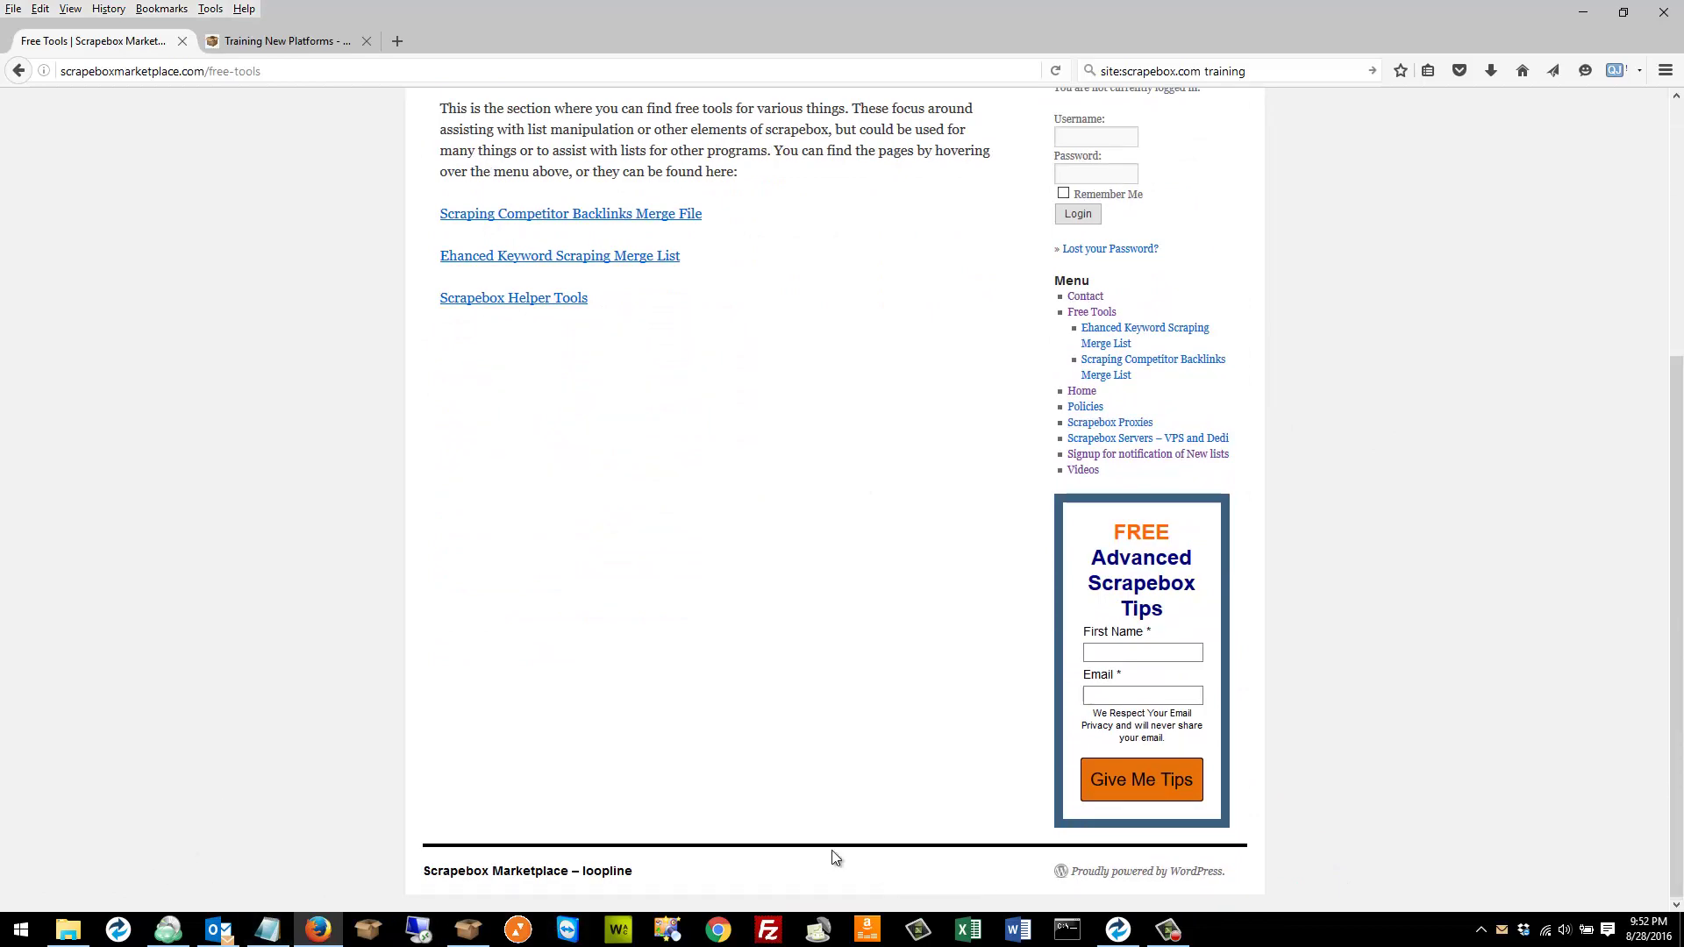
scroll(907, 775, up, 7)
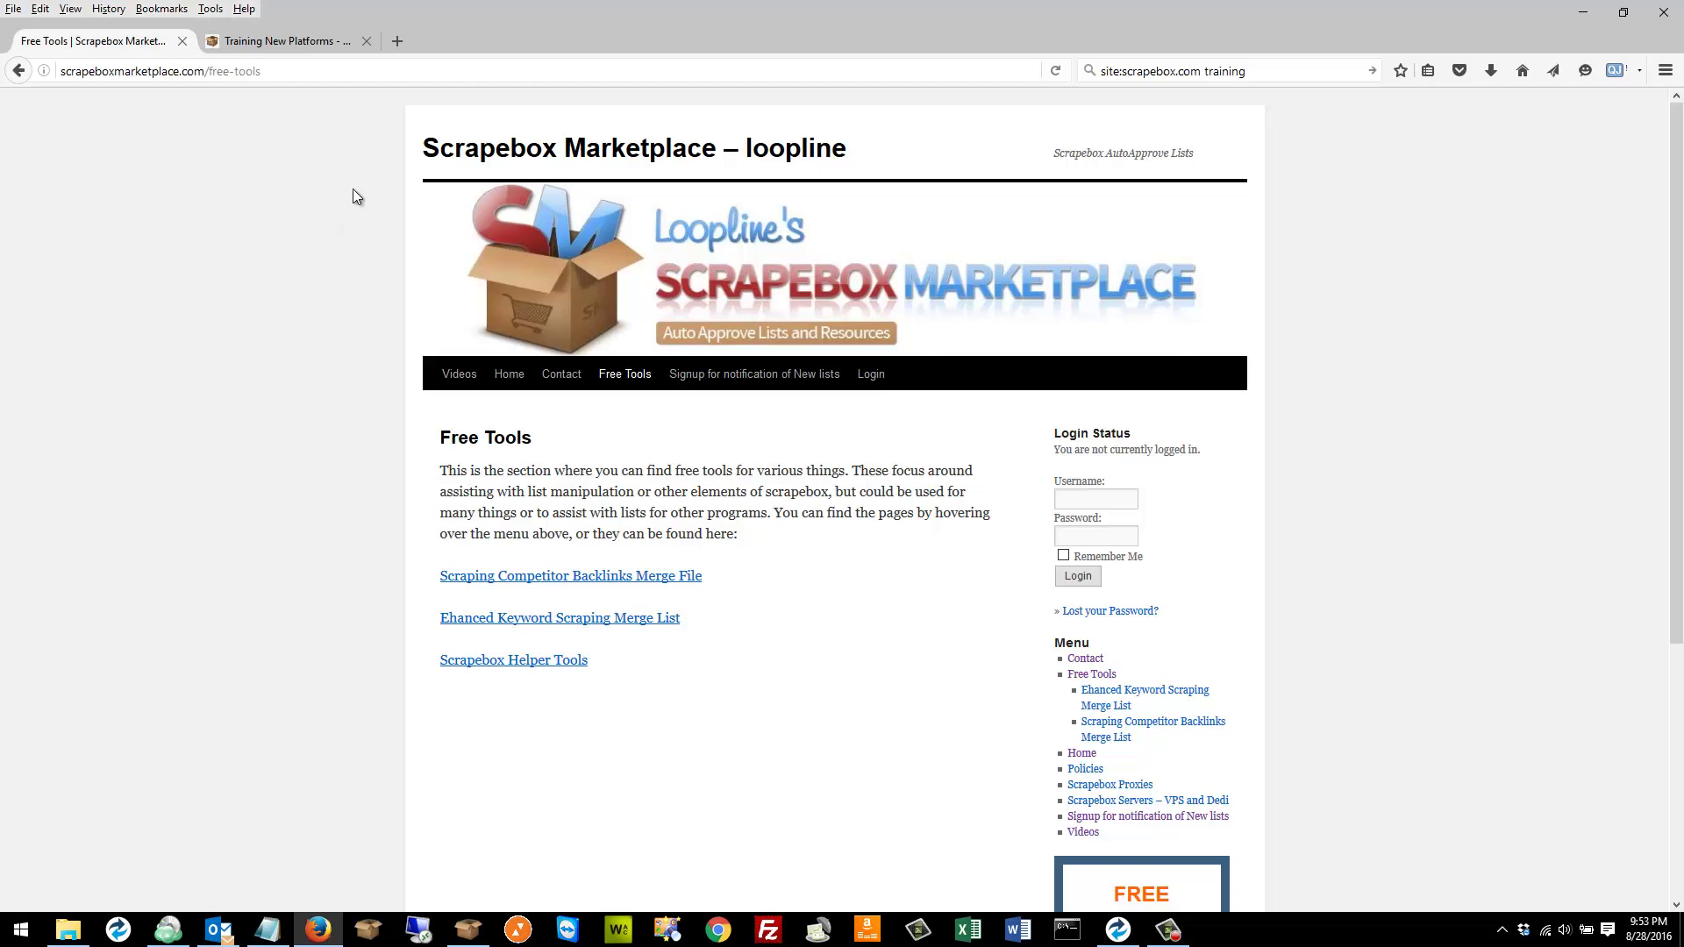
Switch to ScrapeBox, open the Page Scanner 64-bit addon and select the Platforms.msk footprint.
mouse_move(466, 927)
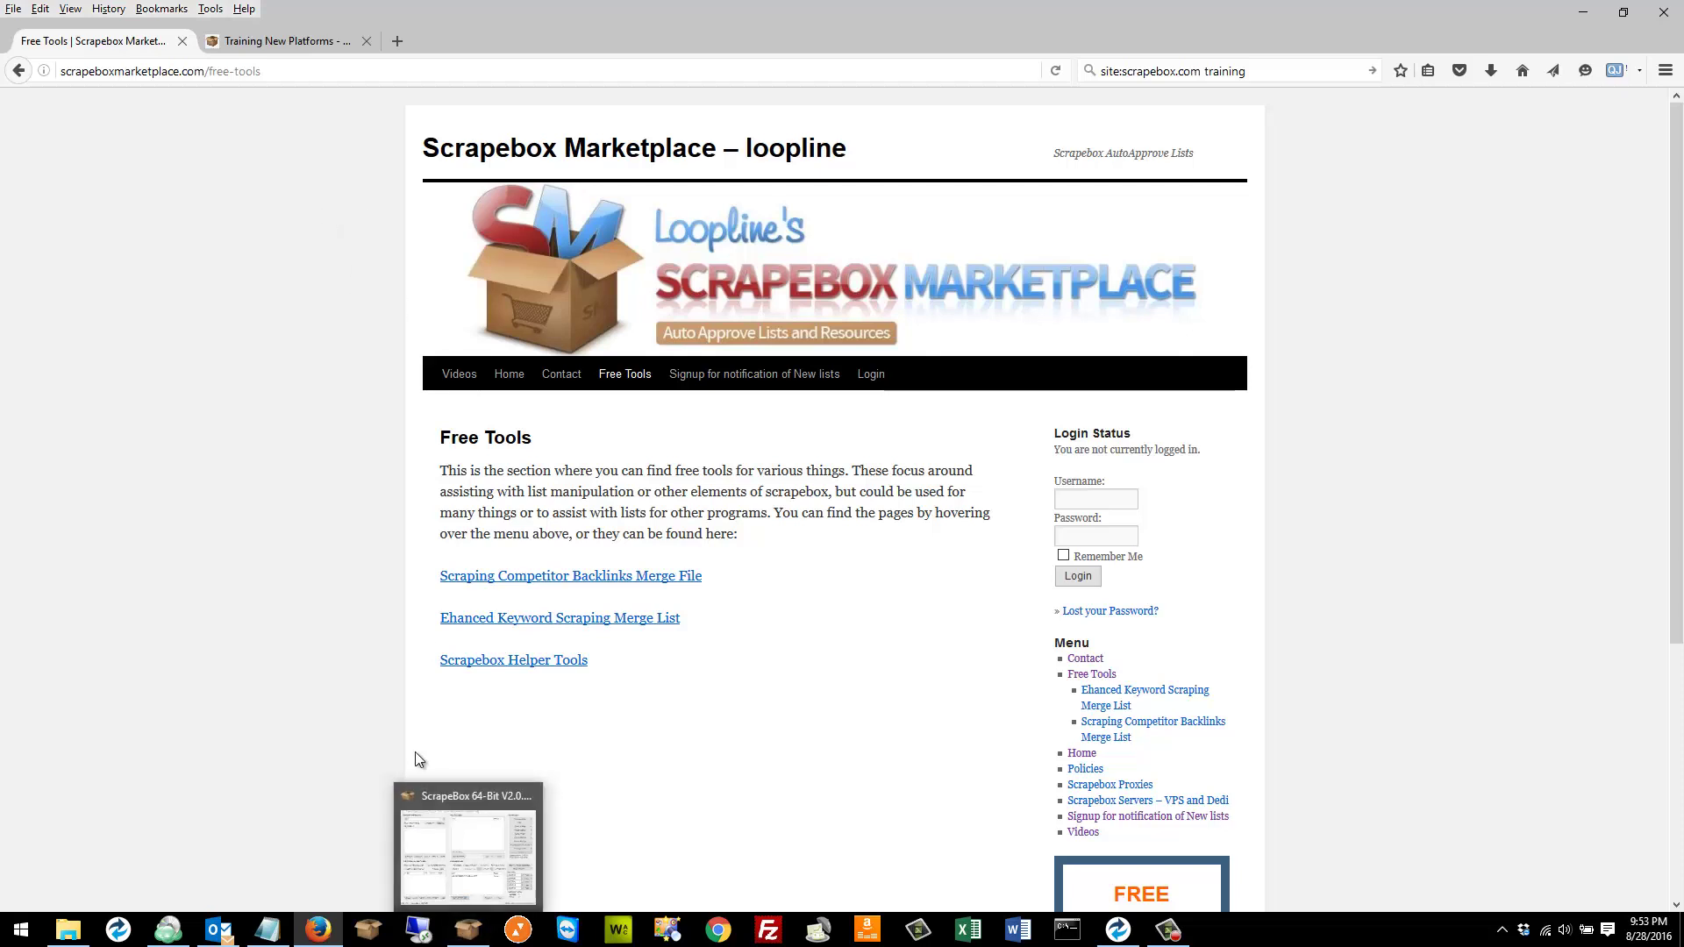
click(468, 937)
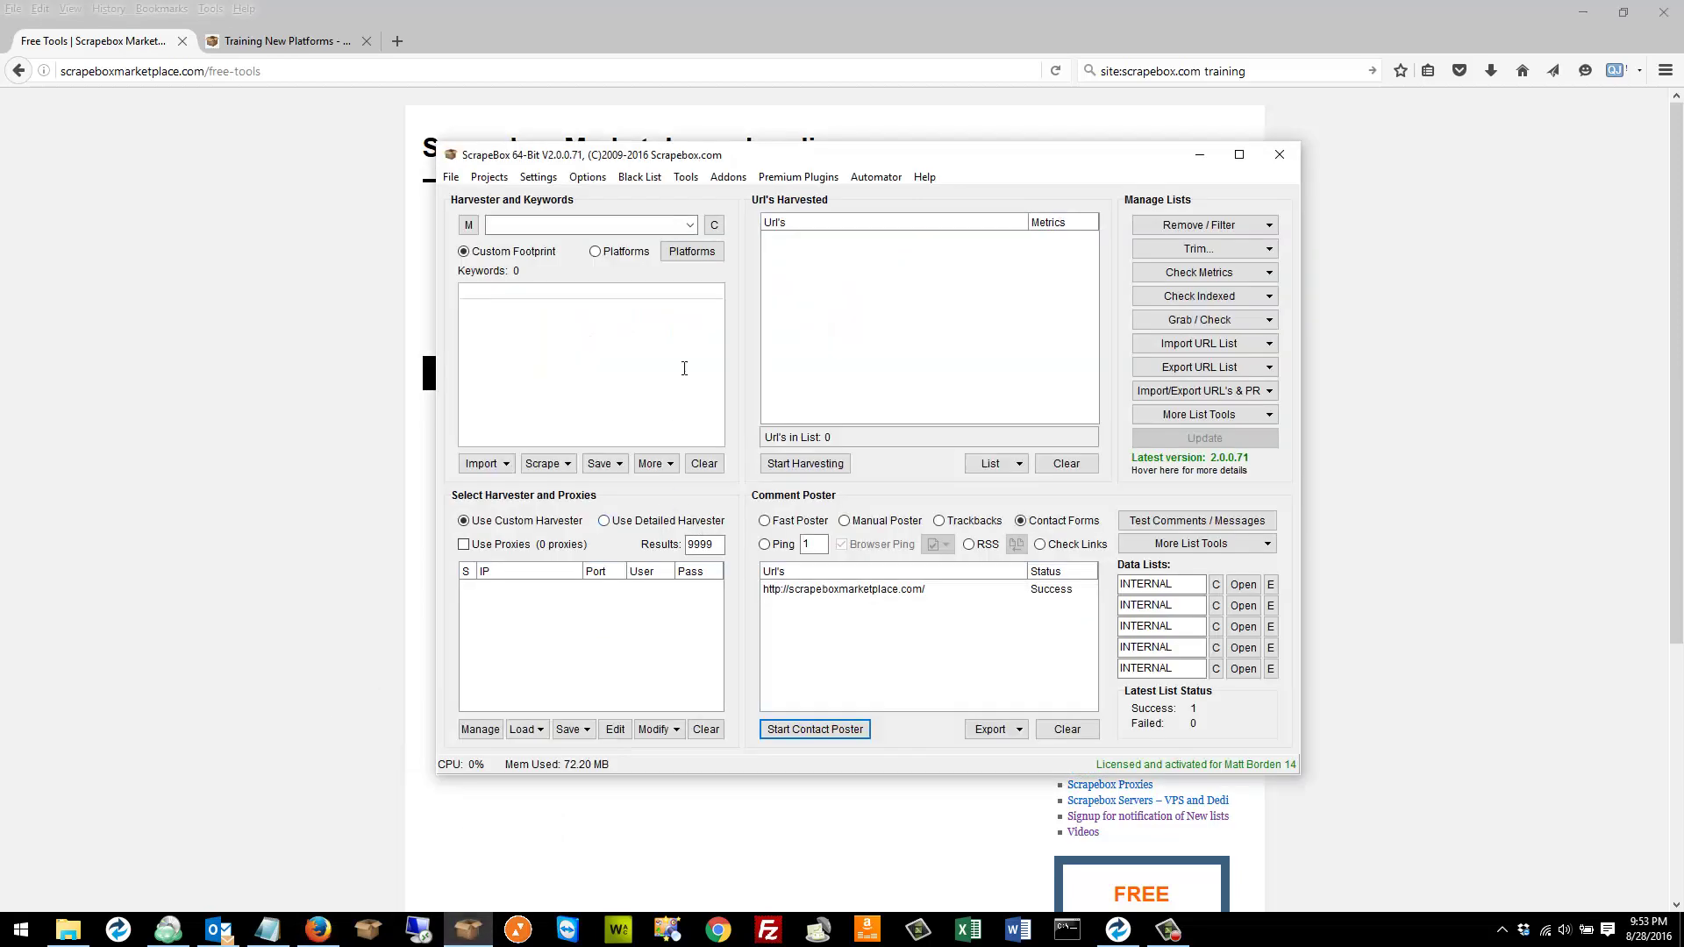
click(728, 176)
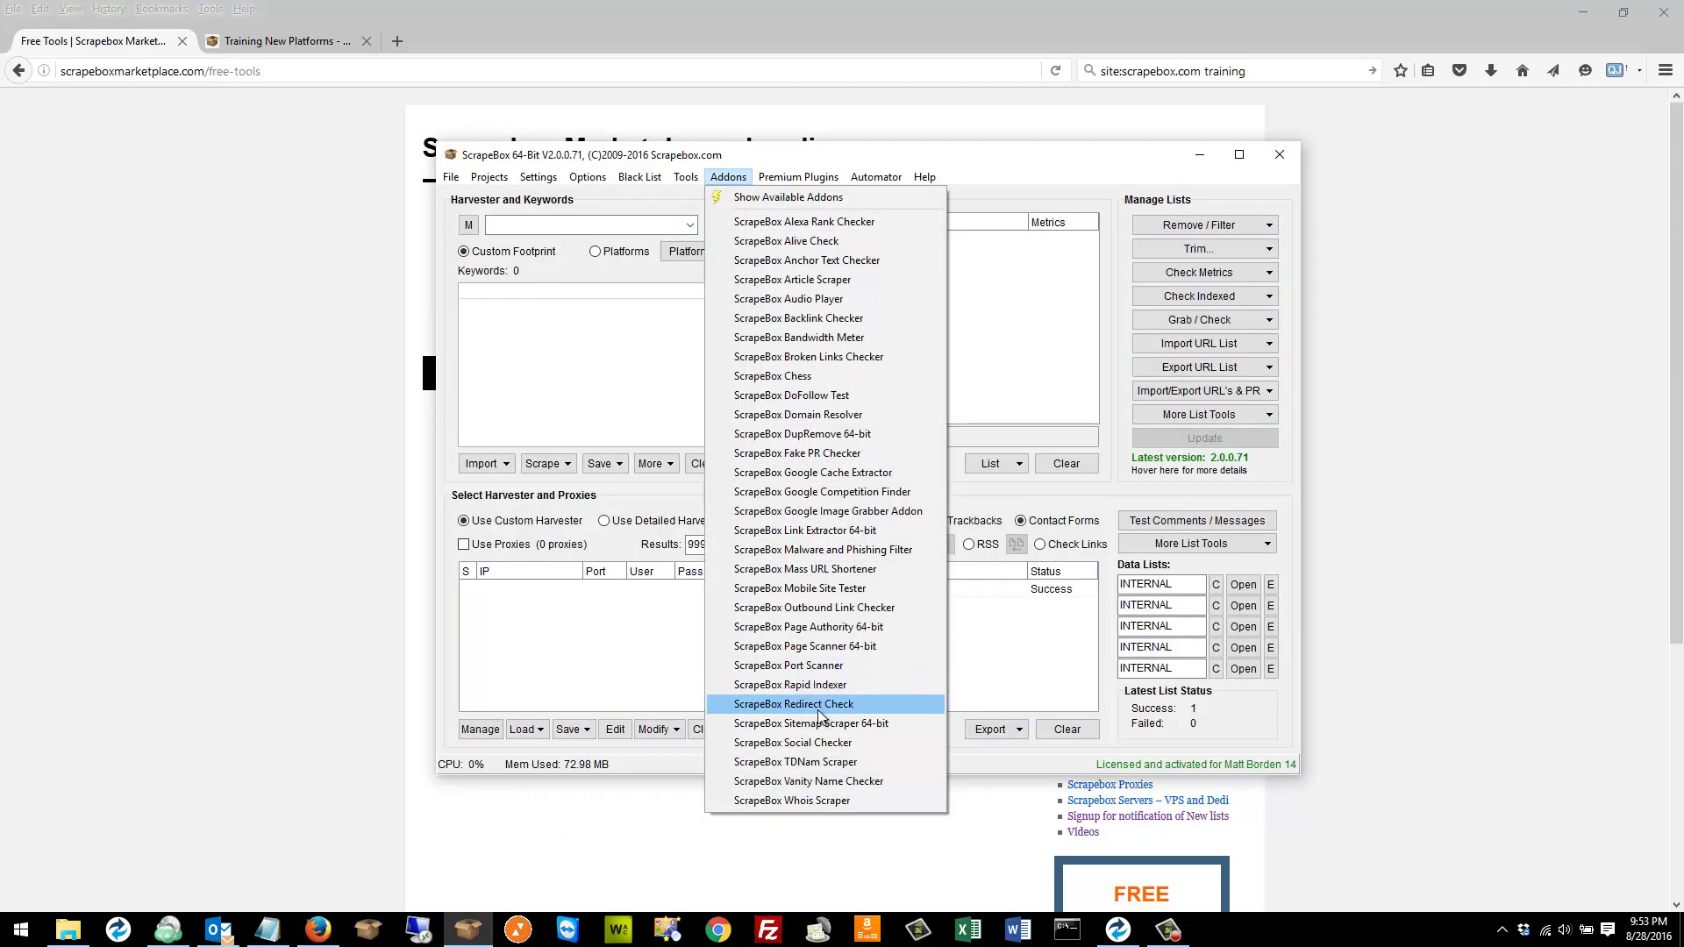
click(819, 648)
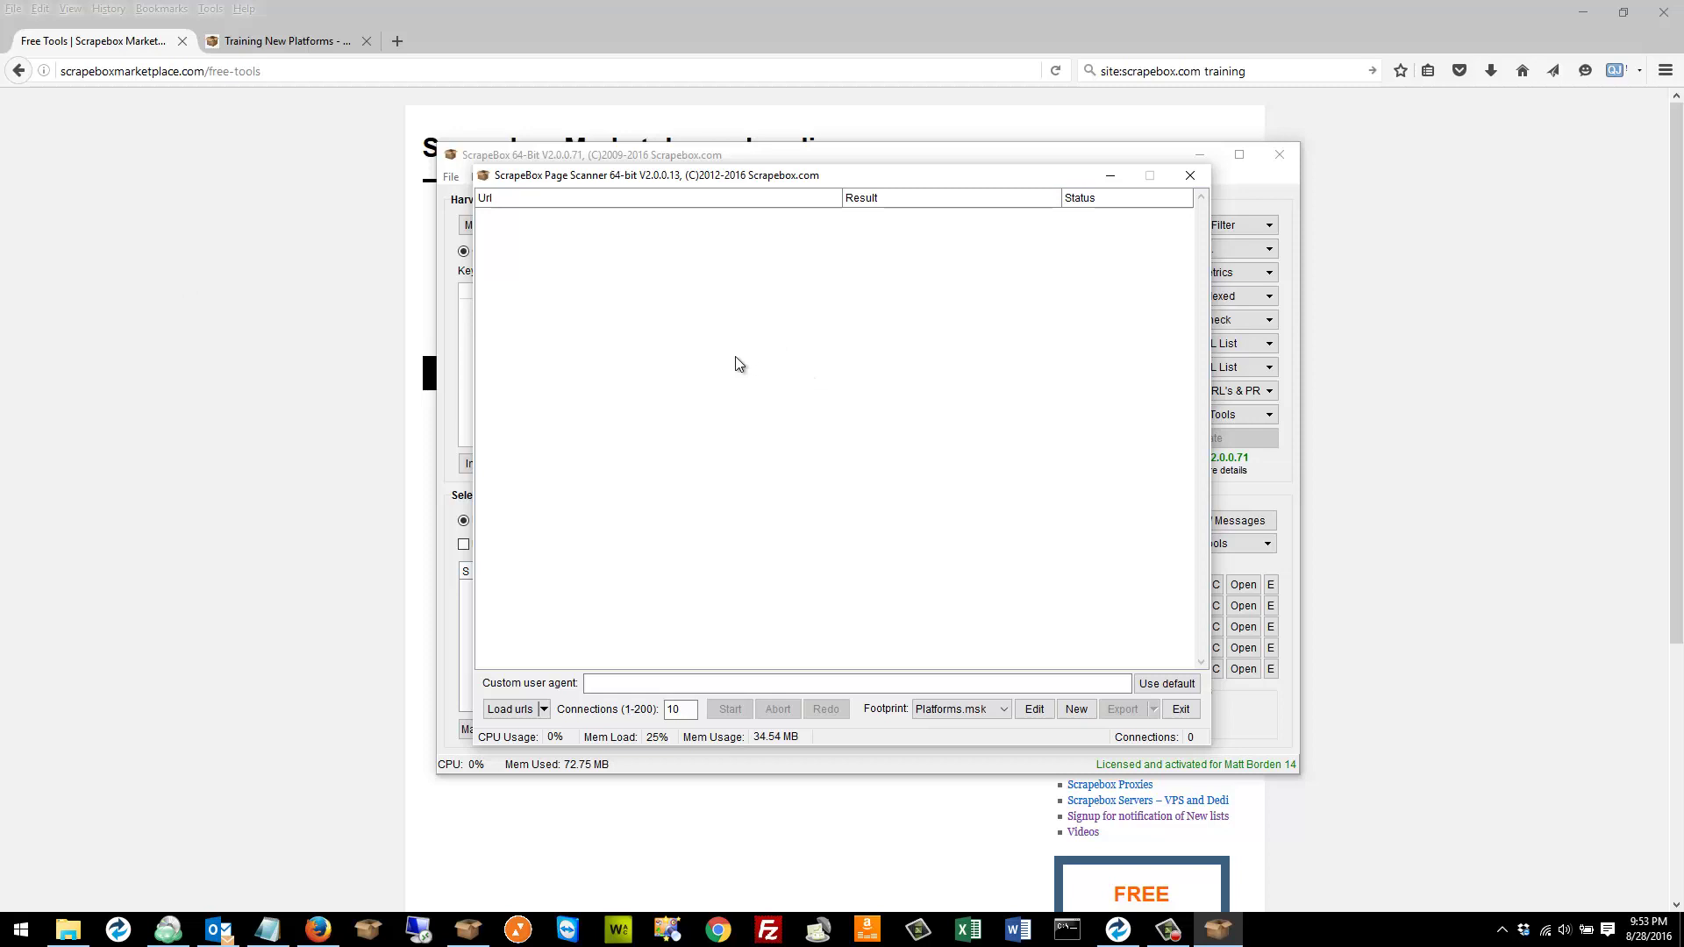
click(961, 708)
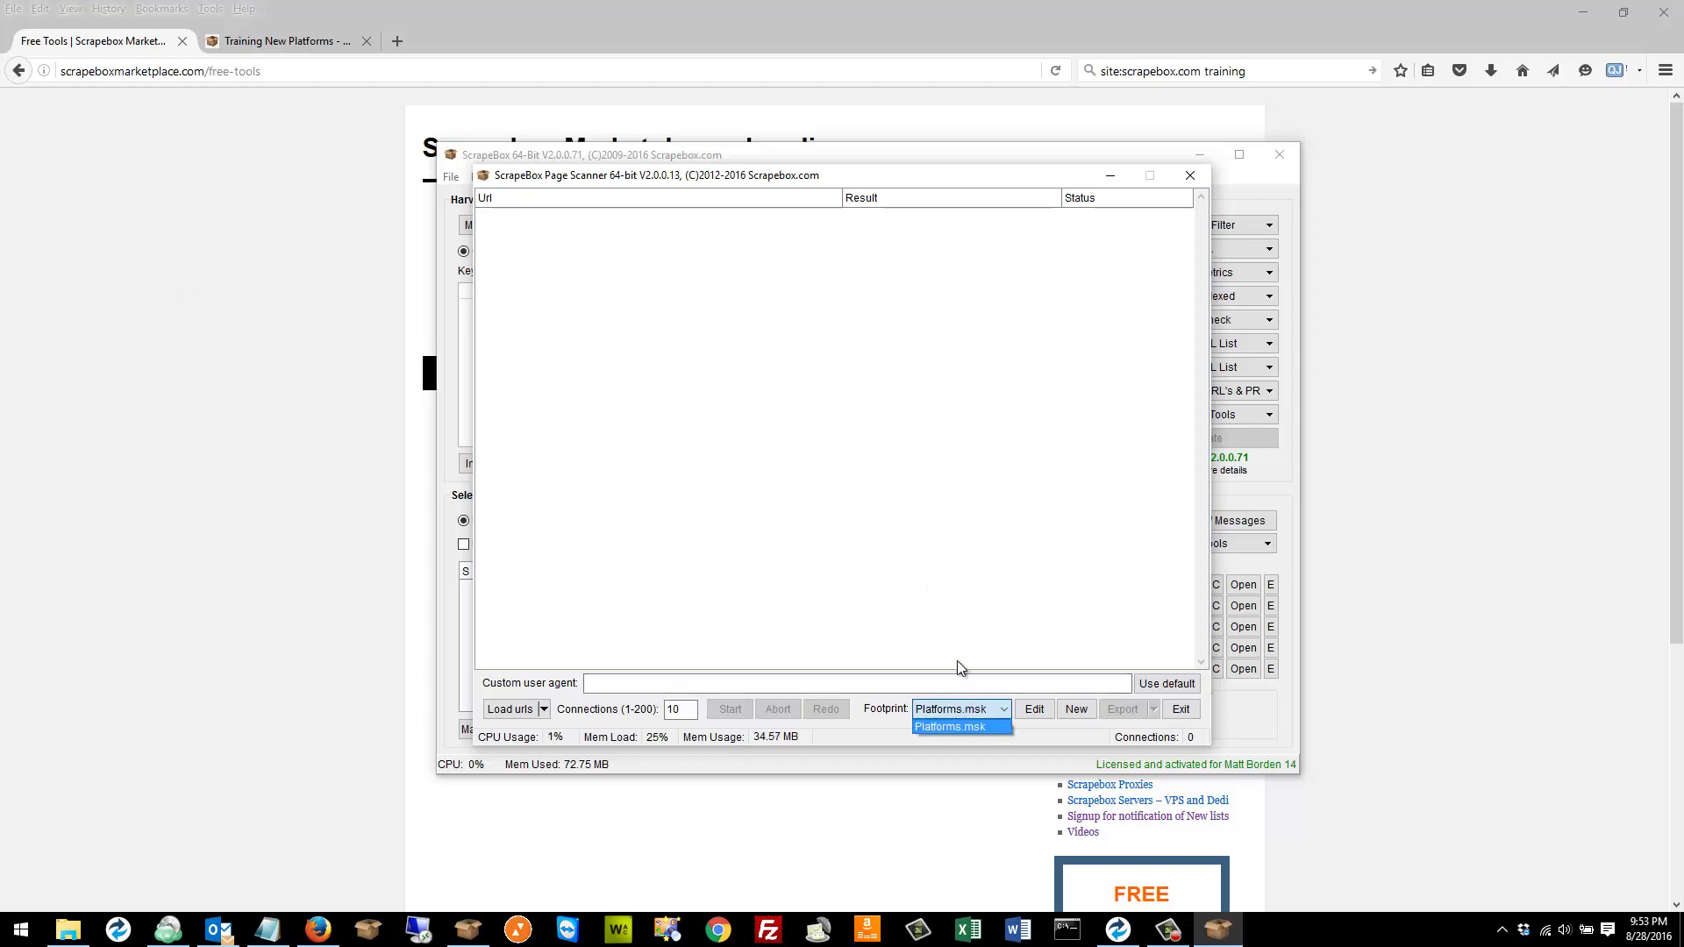
click(987, 721)
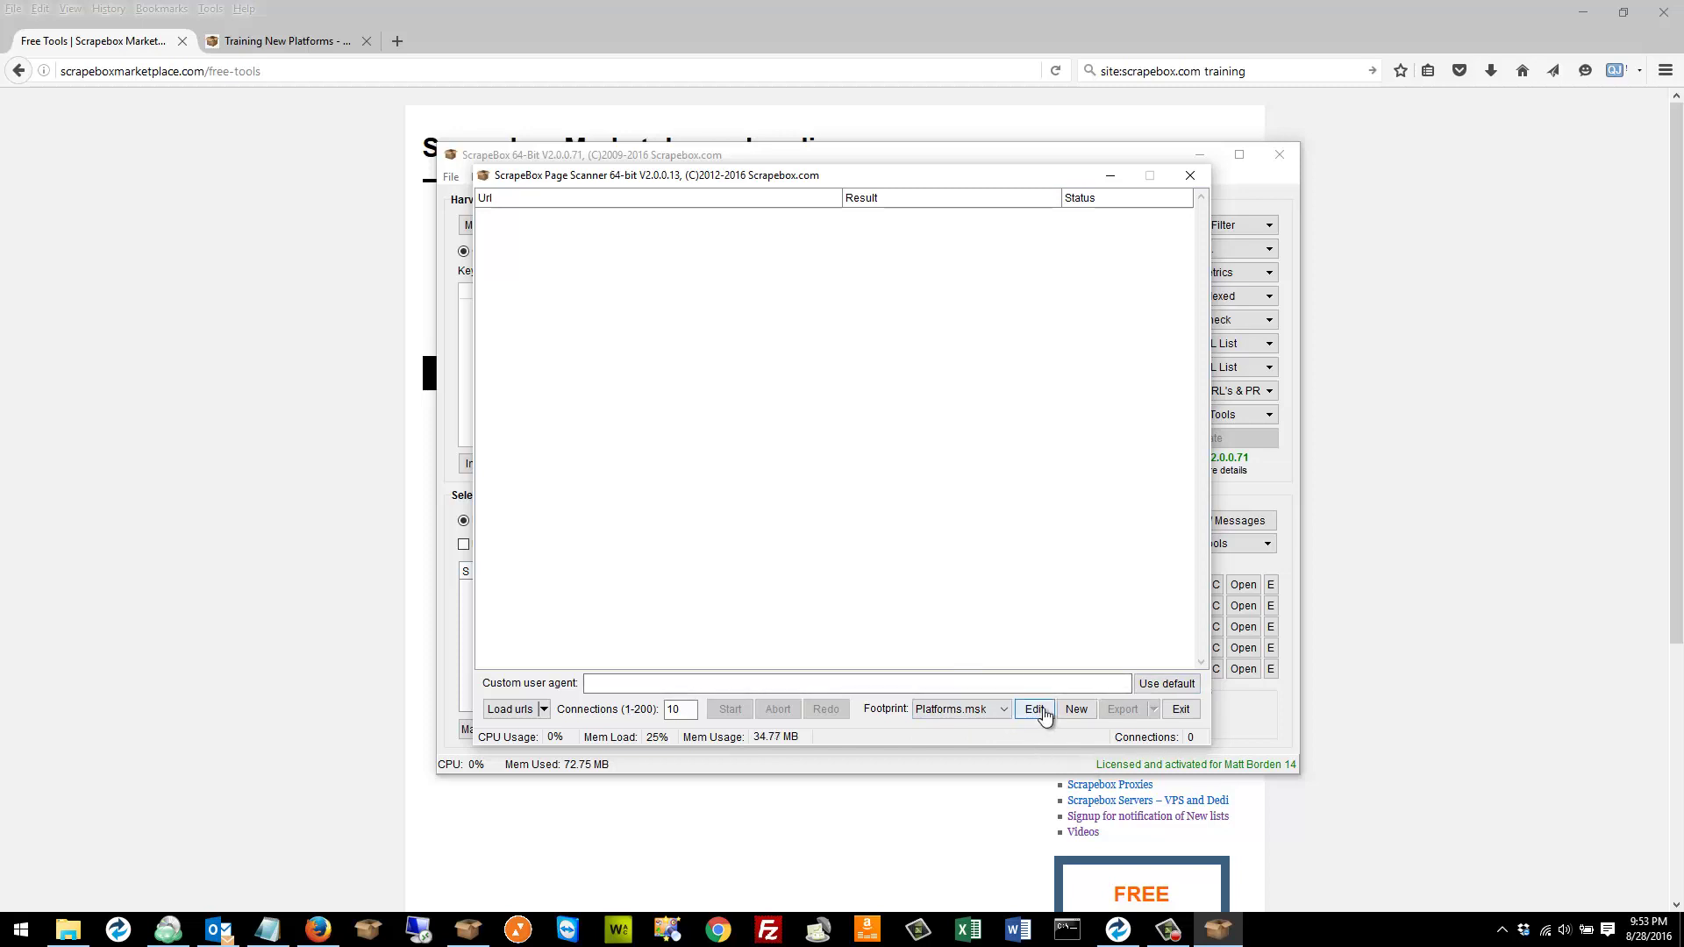
Open WPContact from File Explorer's Platforms folder, examine the FormMustContain value wpcf7, and return to the Page Scanner.
click(268, 929)
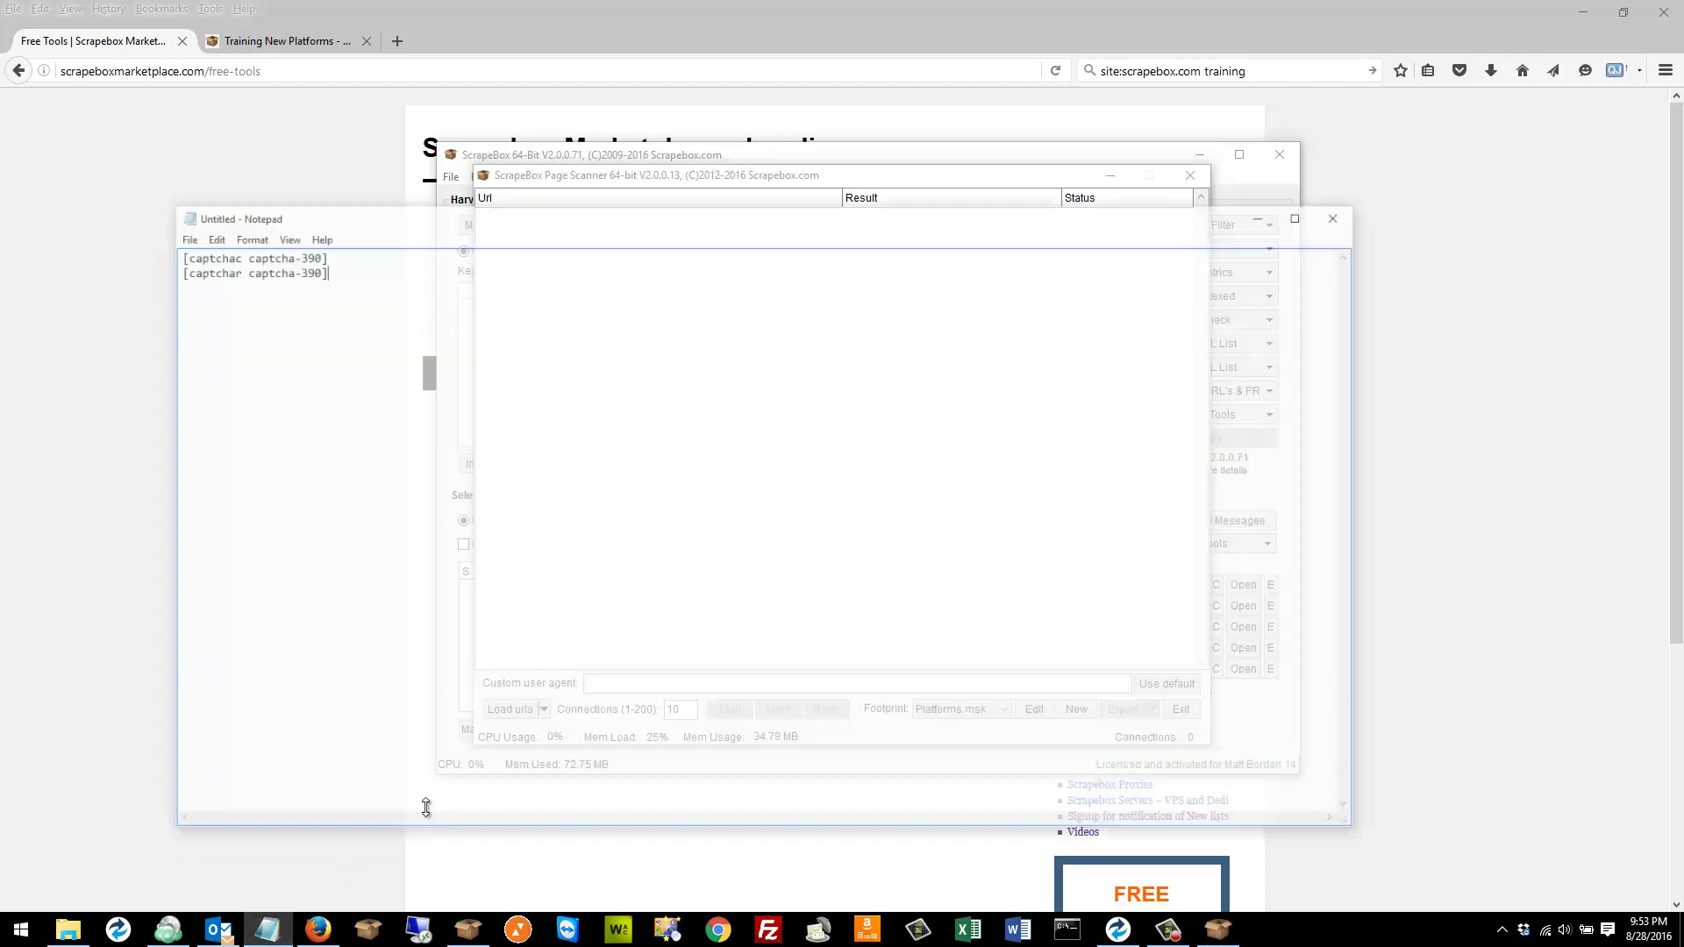
click(1323, 164)
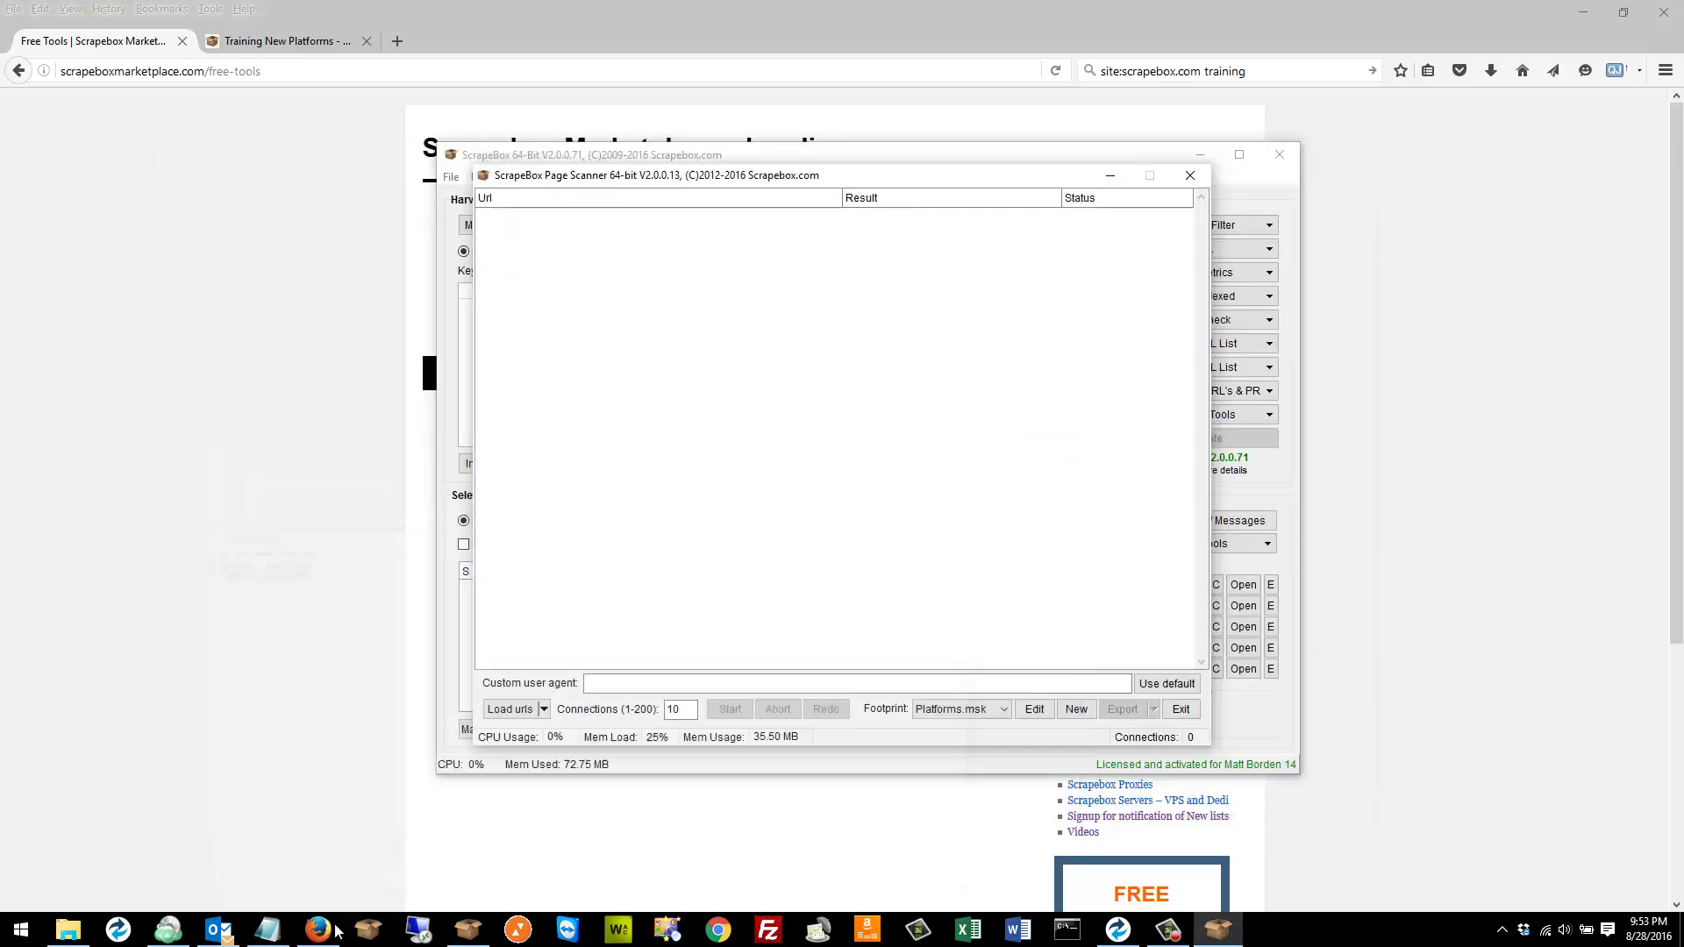
click(67, 940)
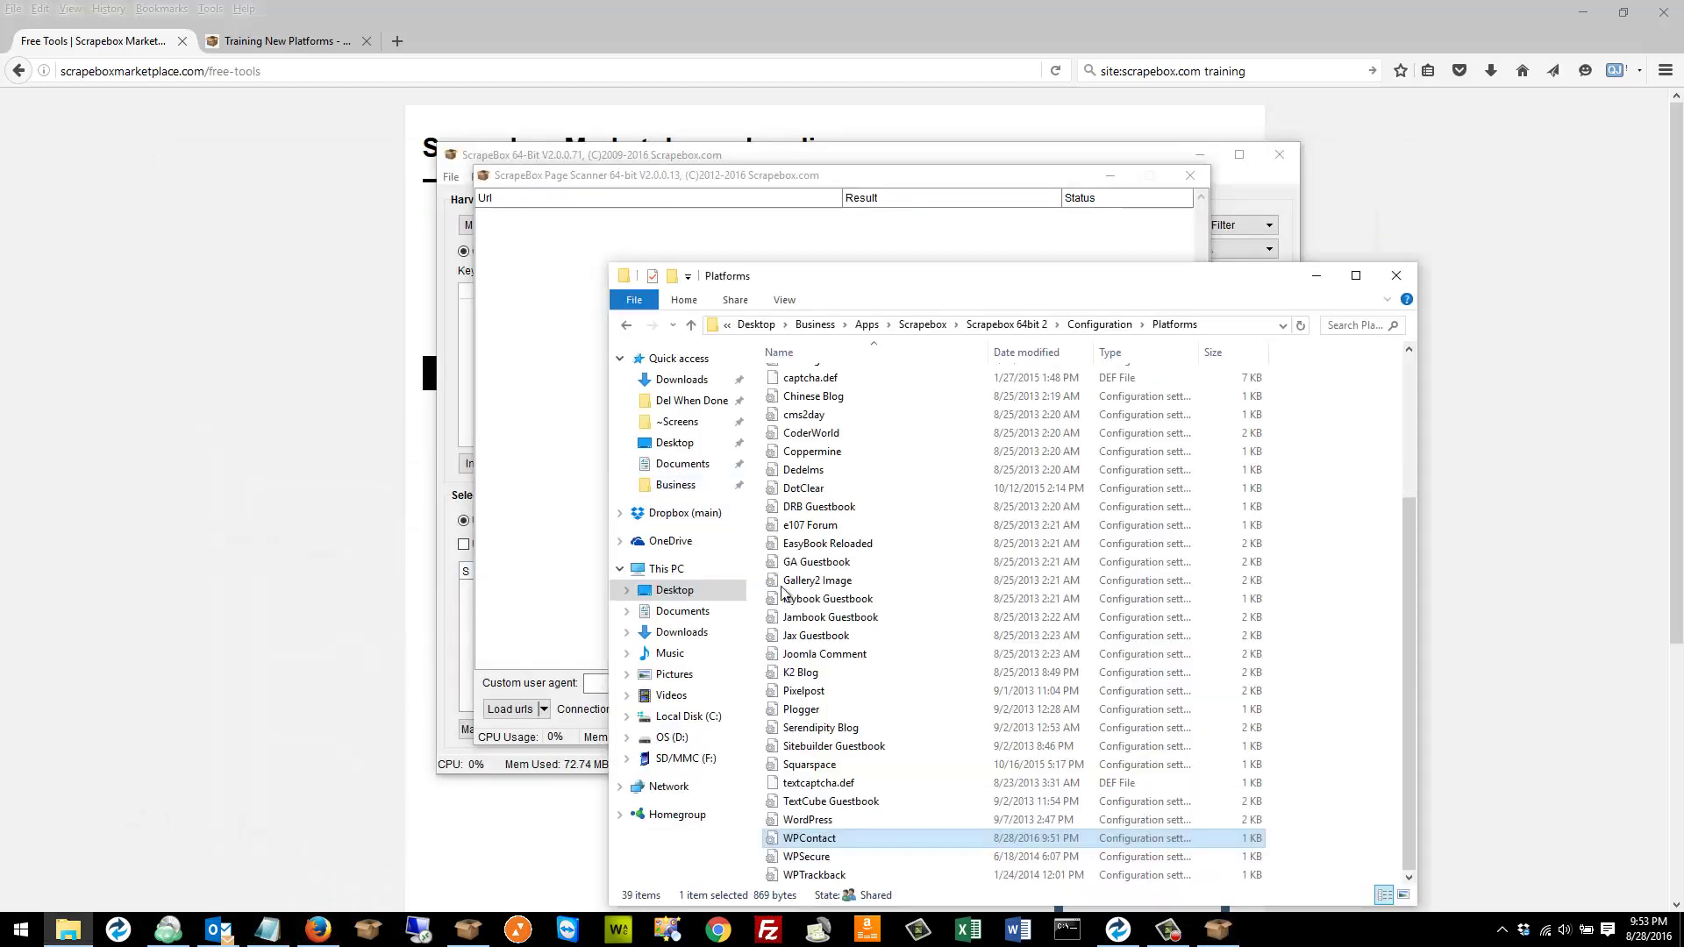
double_click(810, 838)
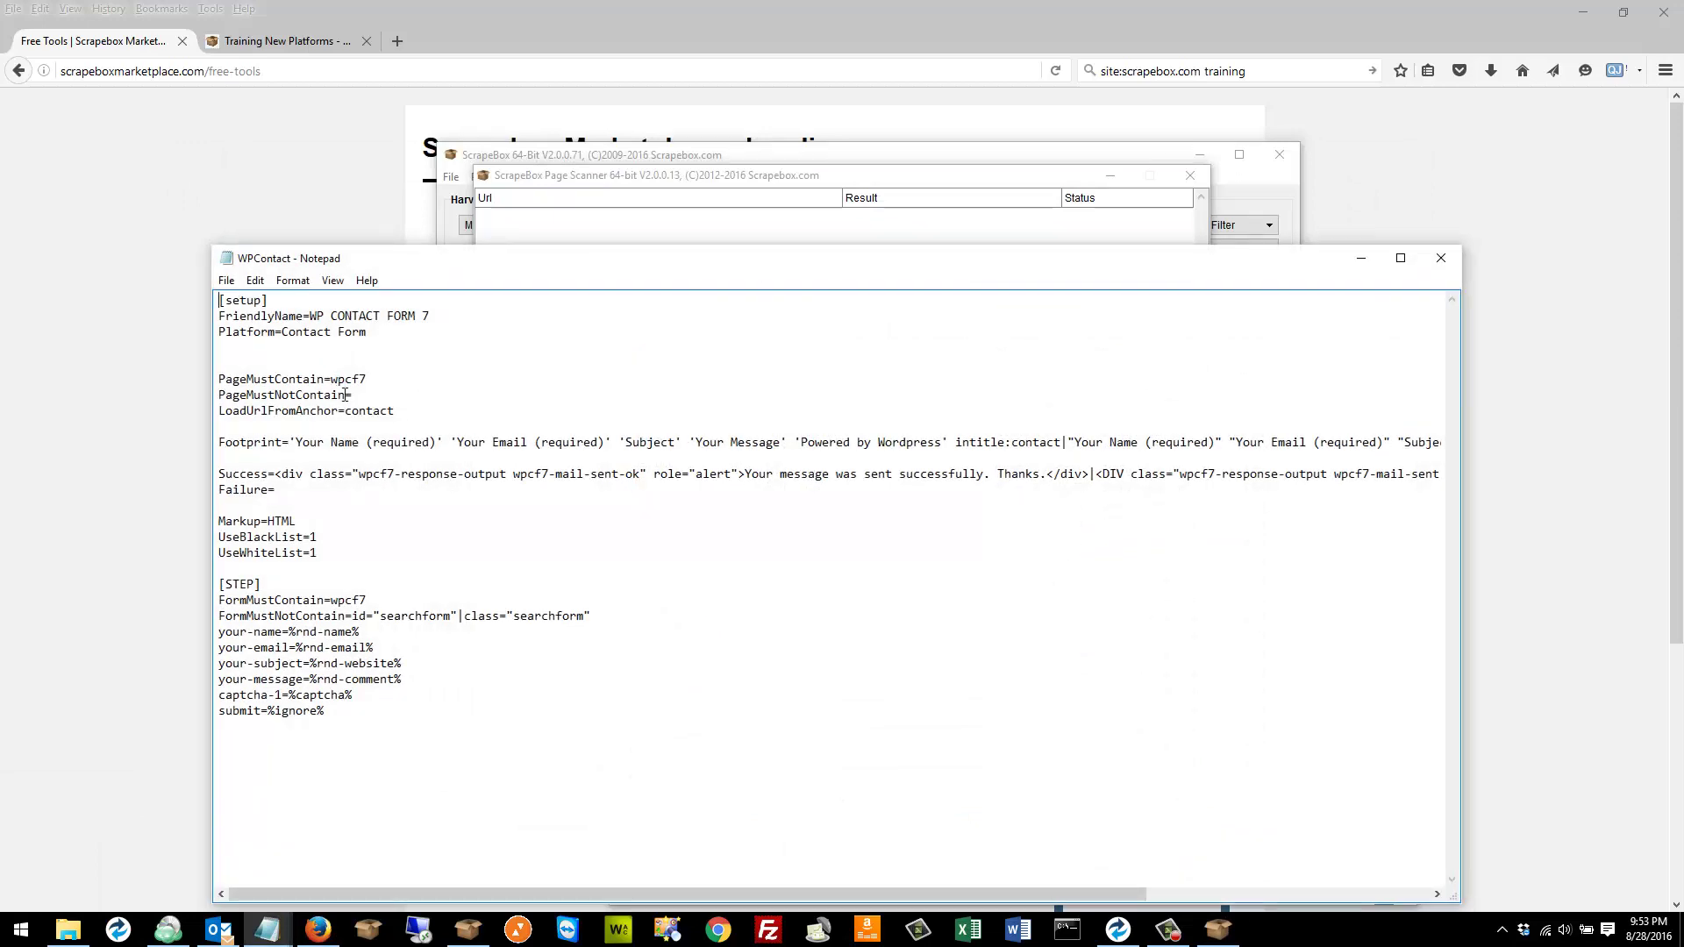
drag(385, 603, 333, 597)
click(914, 177)
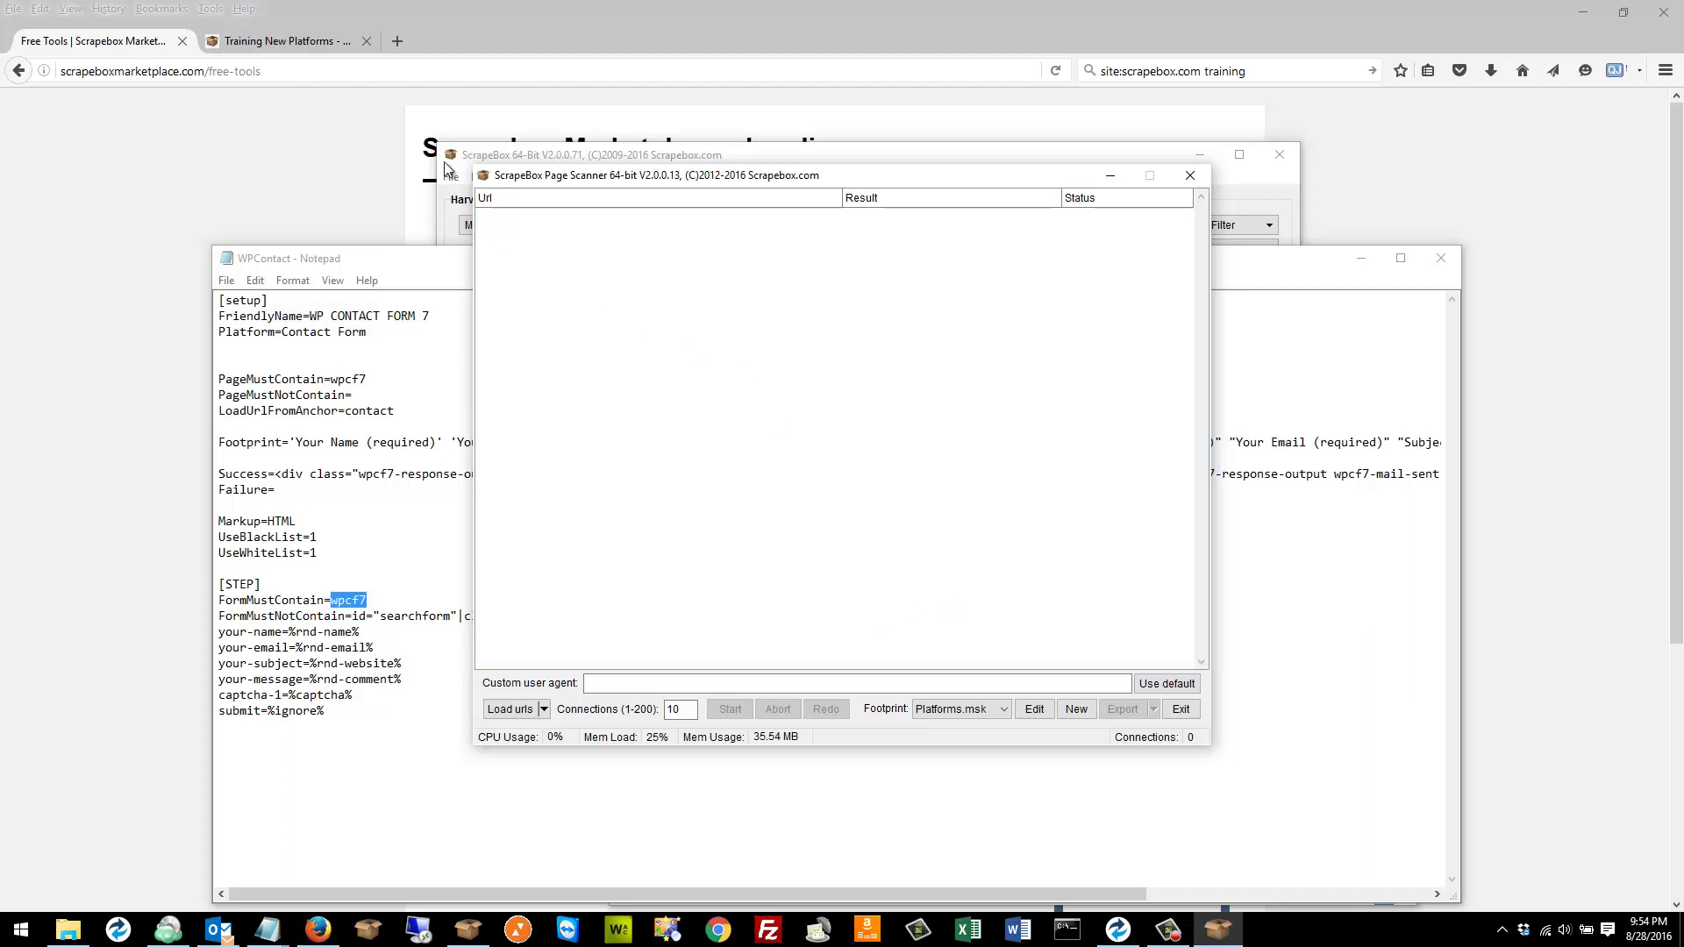
Set ScrapeBox's harvester to Platforms and select the WP CONTACT FORM 7 and WP SECURE CONTACT FORM platforms.
click(470, 151)
click(597, 252)
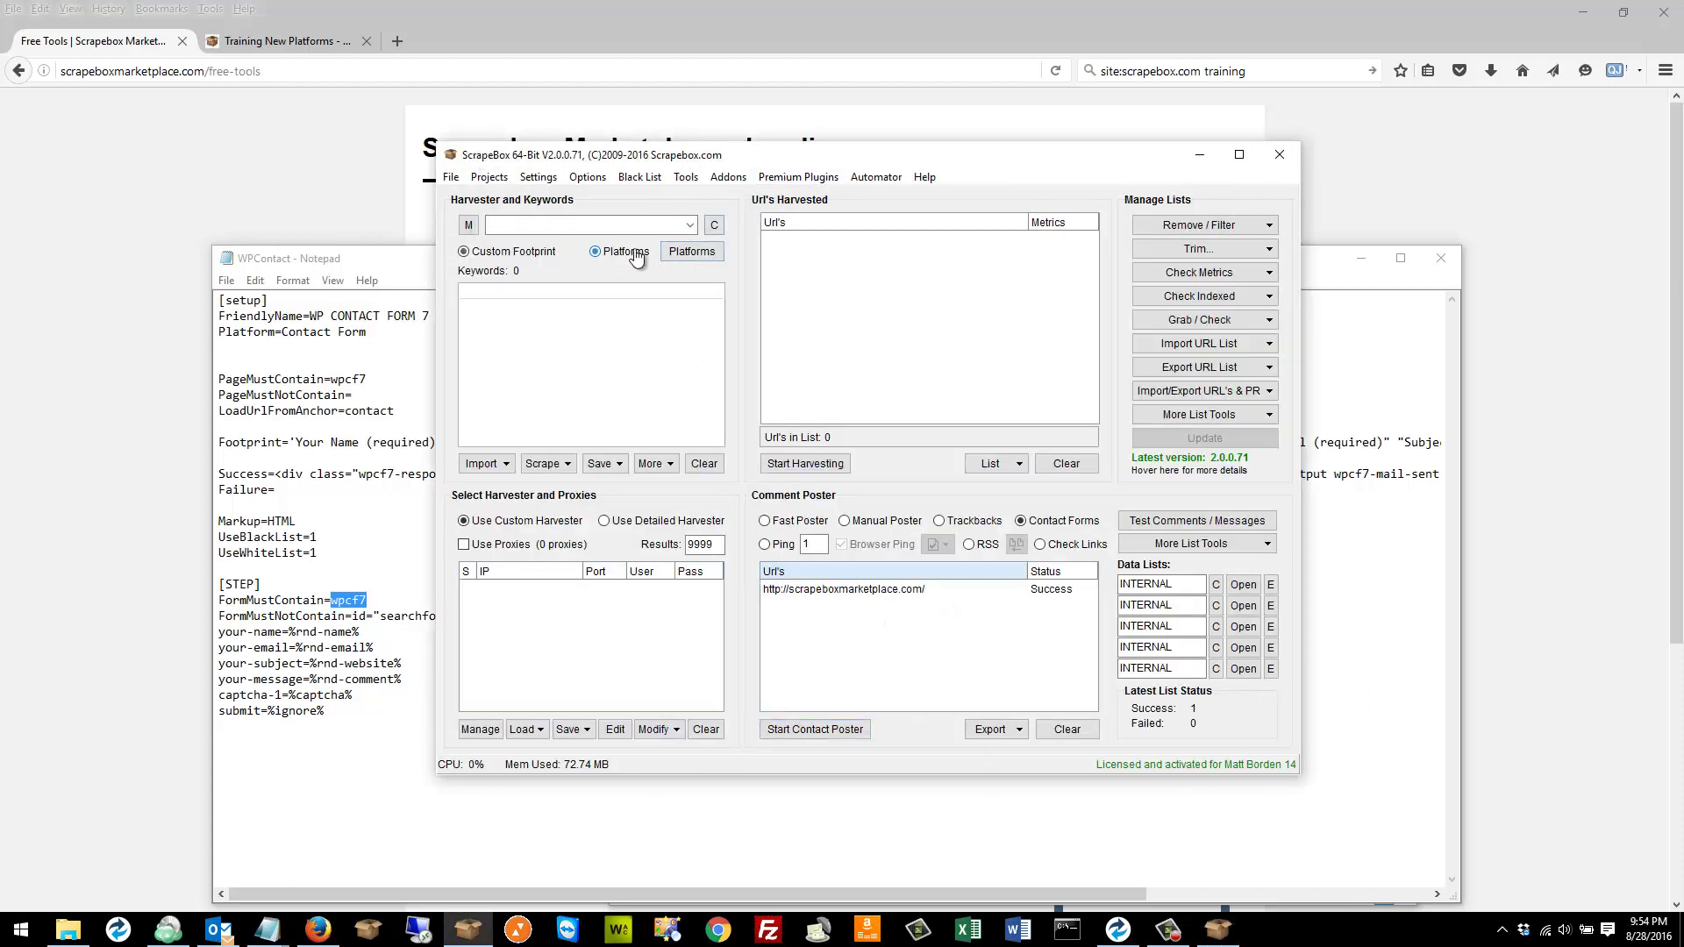
click(597, 298)
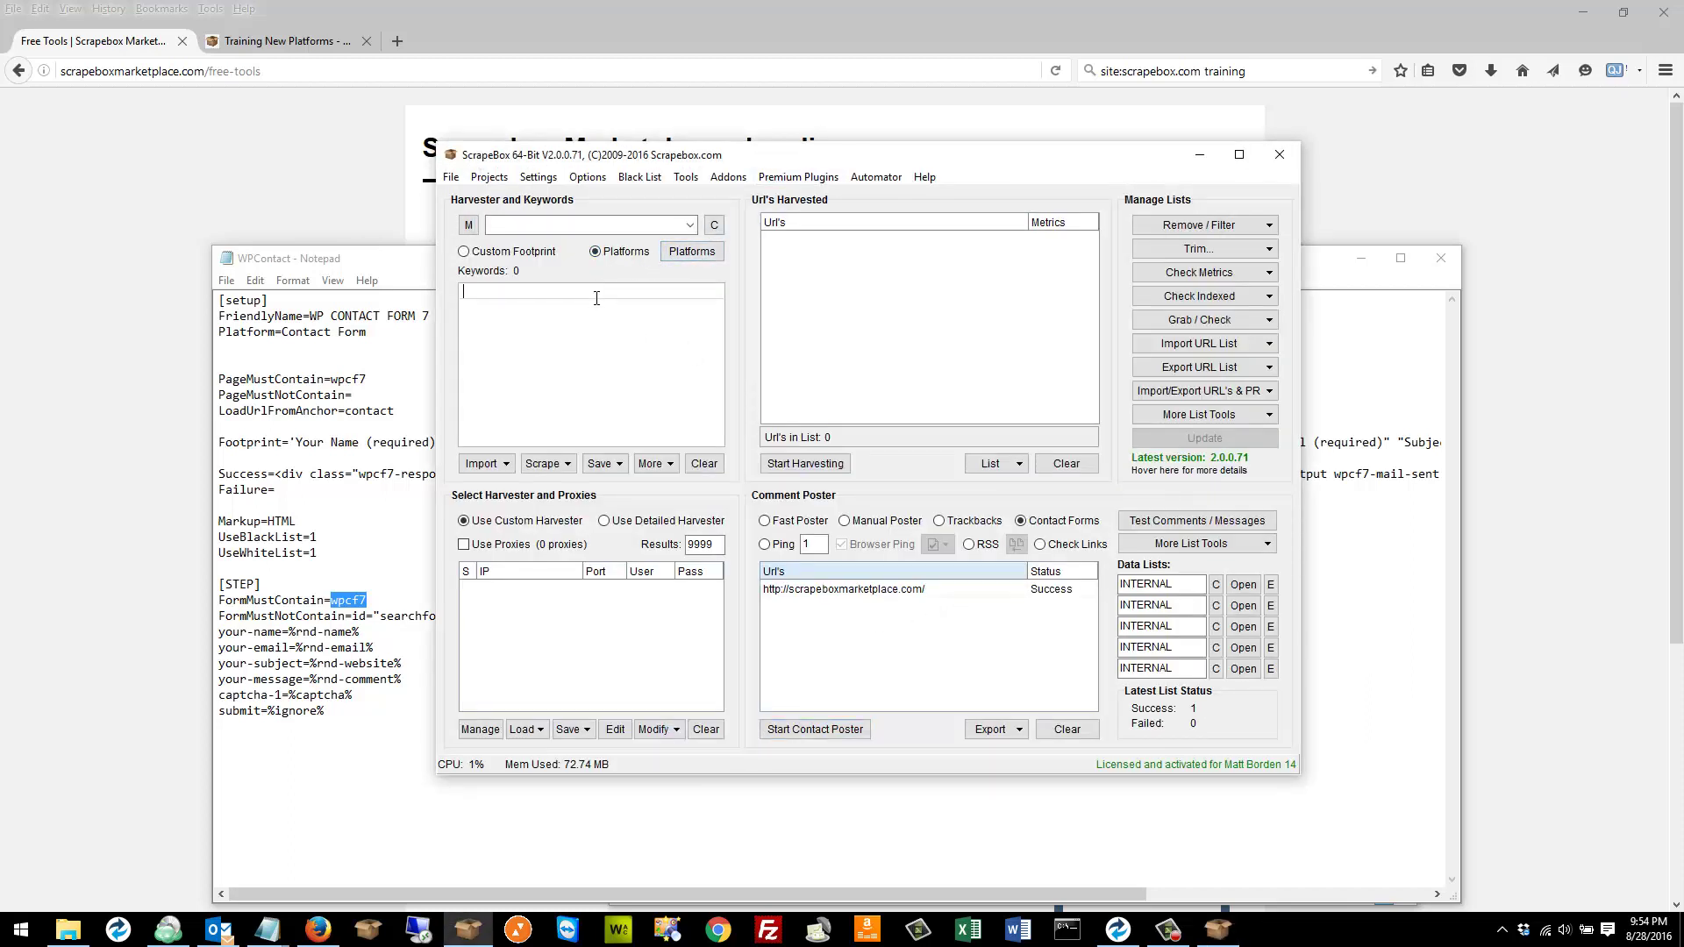
click(692, 252)
scroll(866, 603, down, 15)
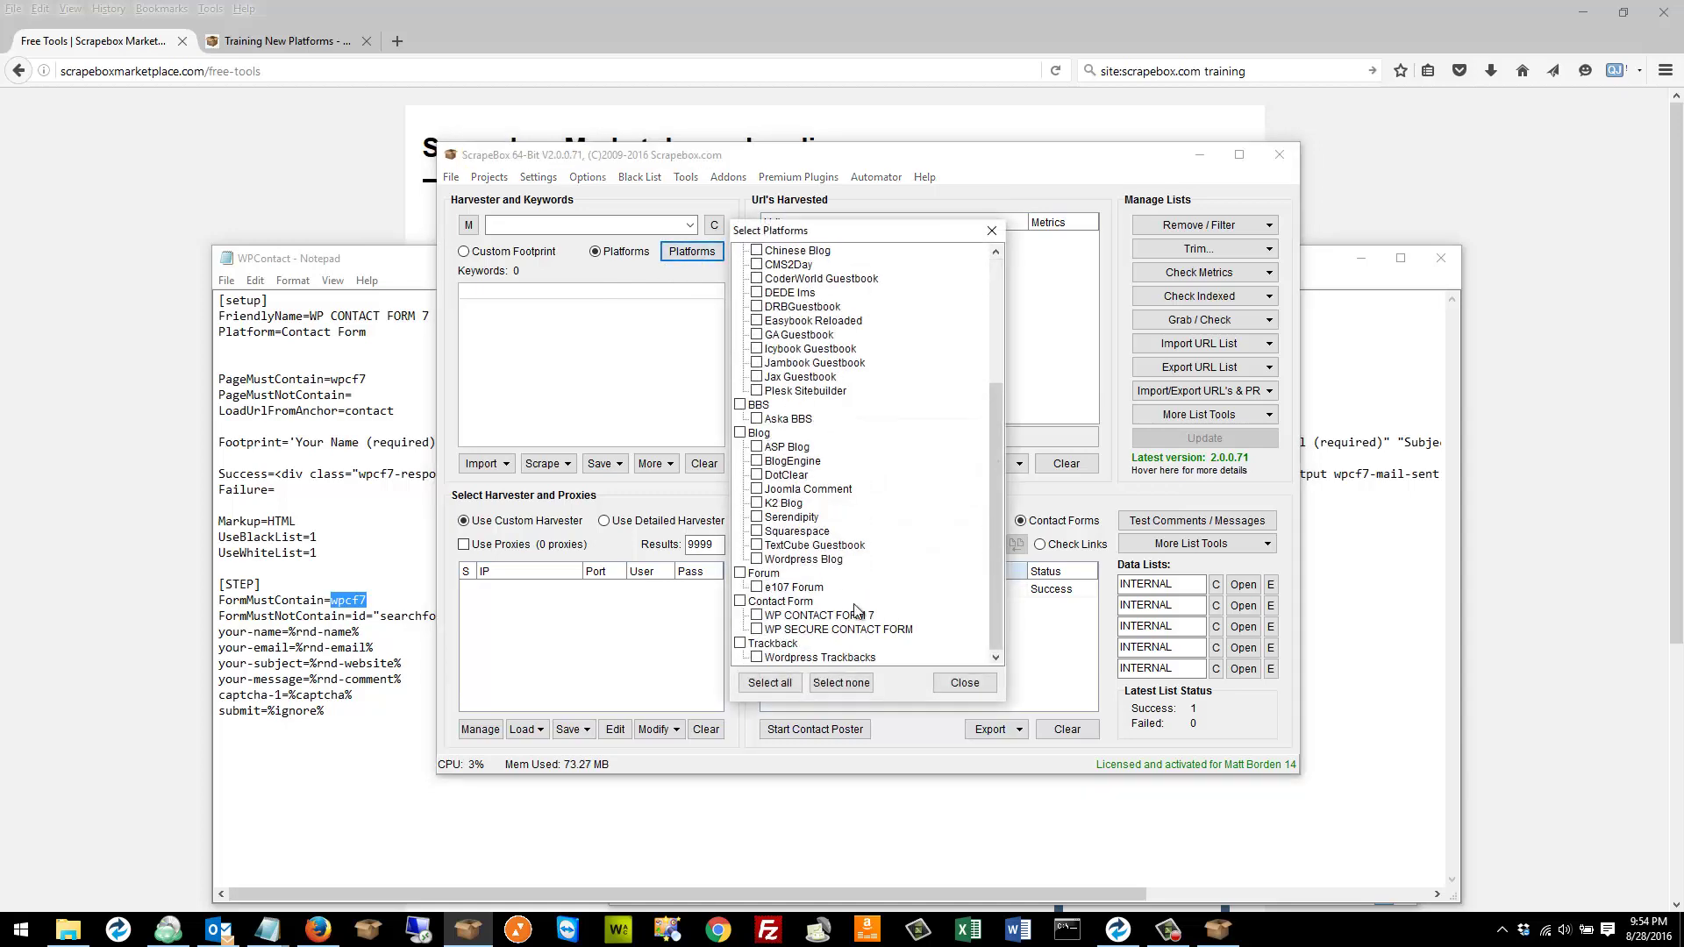
click(757, 614)
click(757, 629)
click(981, 685)
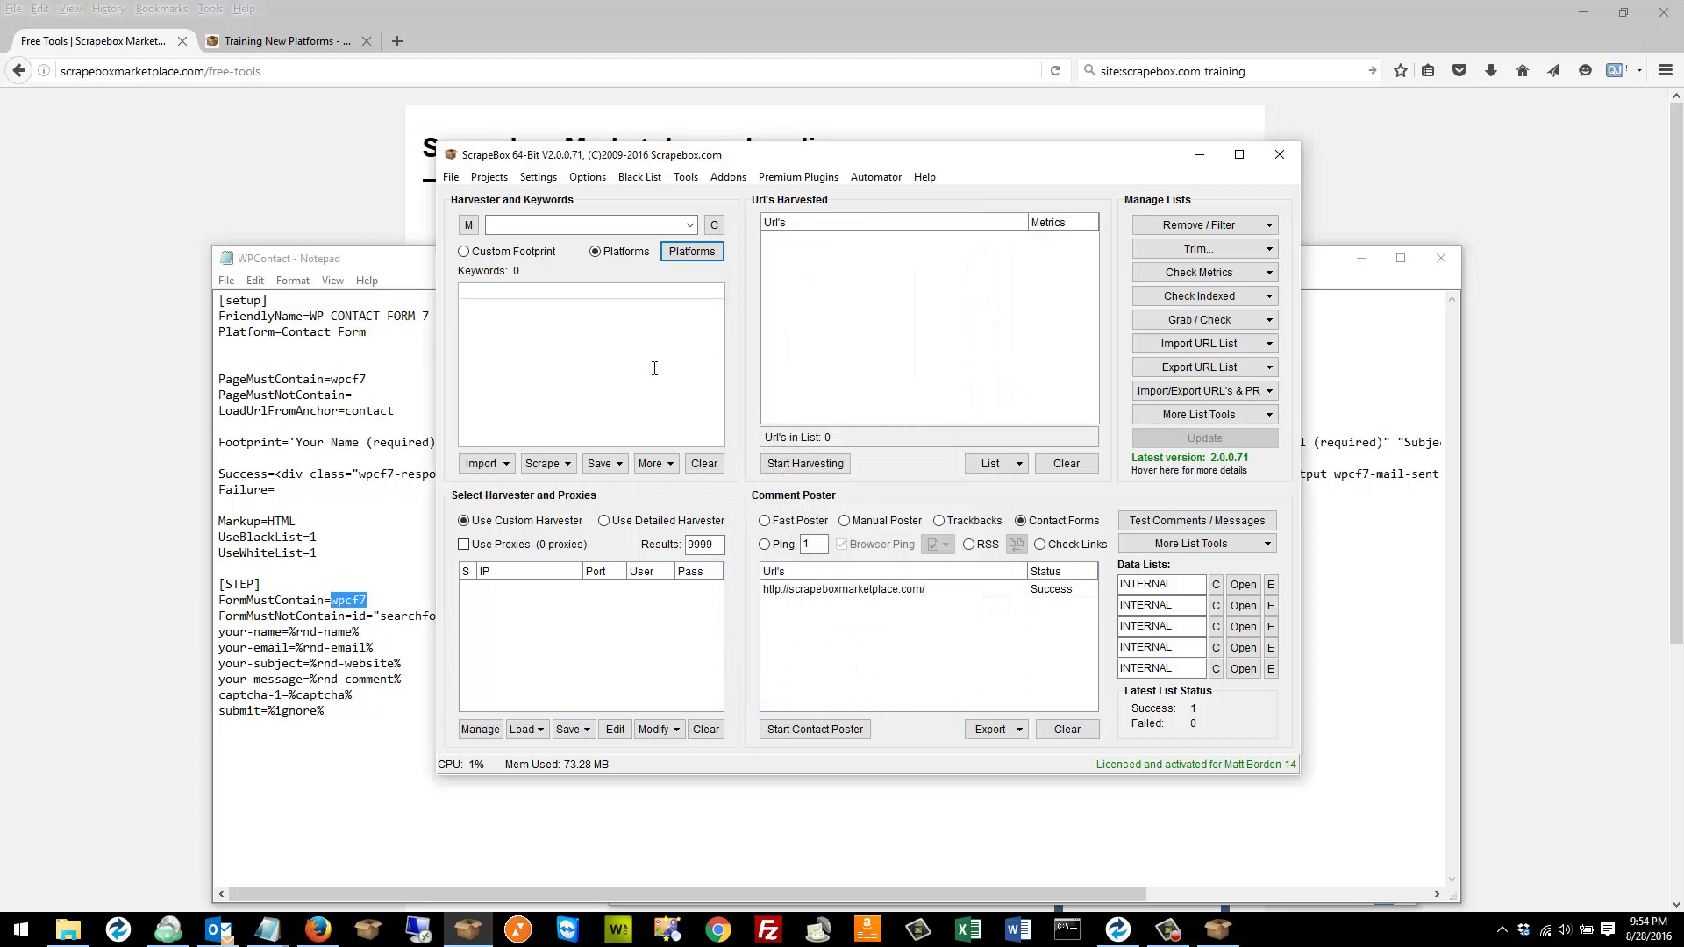
Review the options for removing duplicate URLs and domains, return to Firefox and look over the Free Tools page.
click(1214, 229)
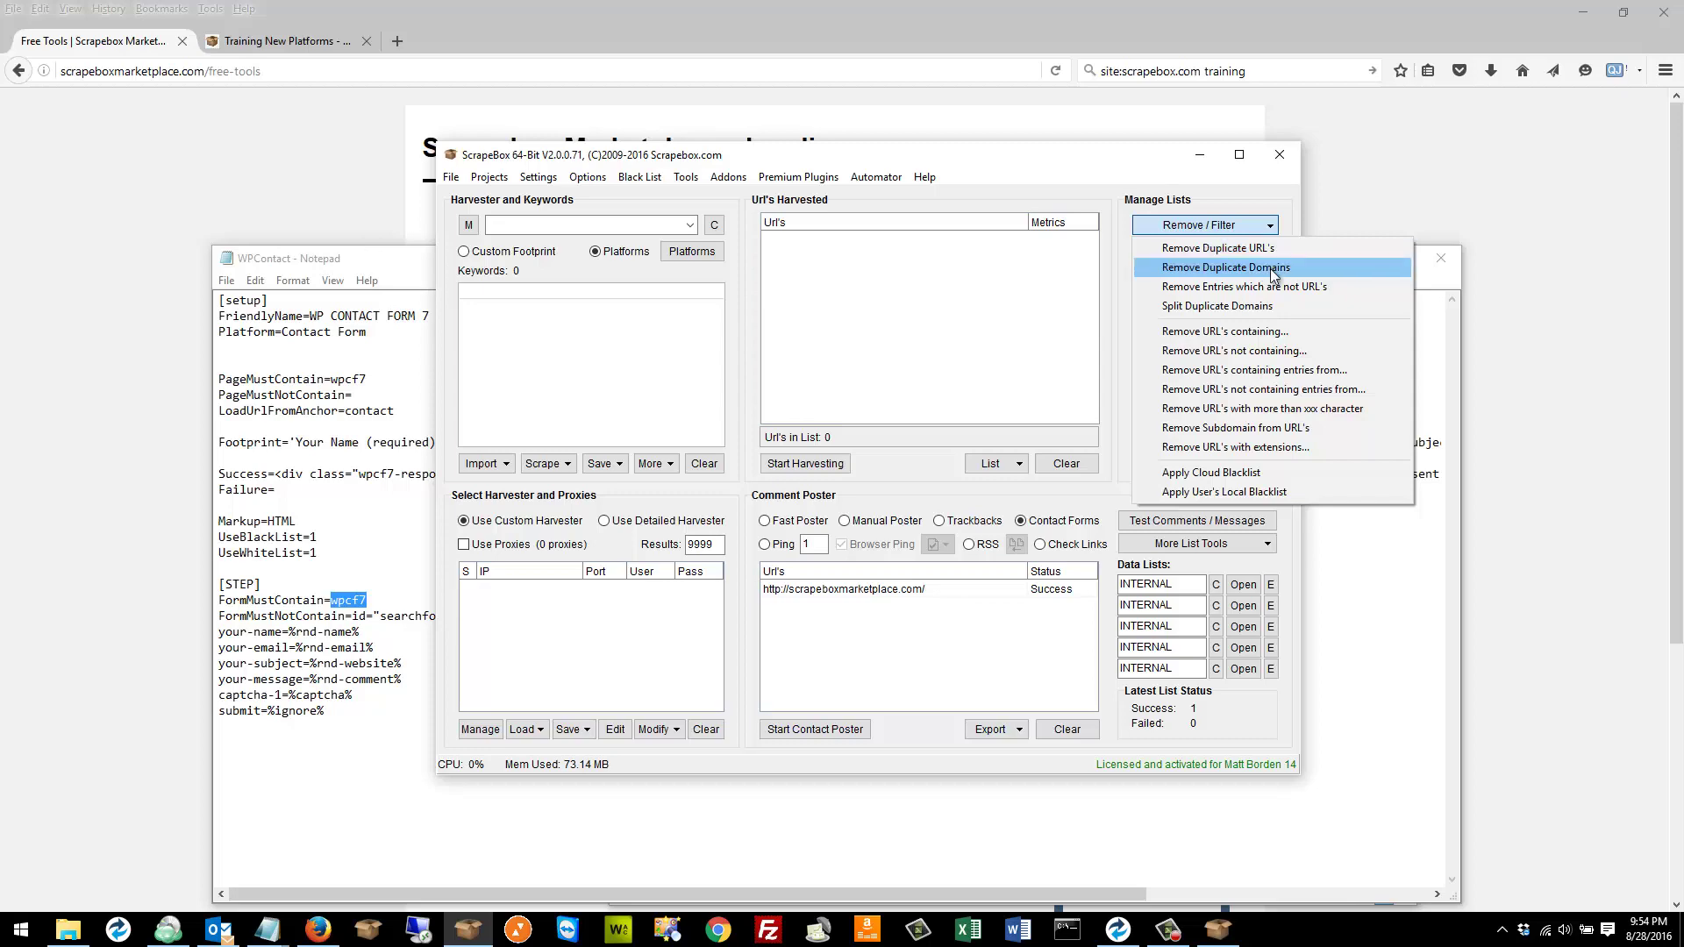
click(1408, 177)
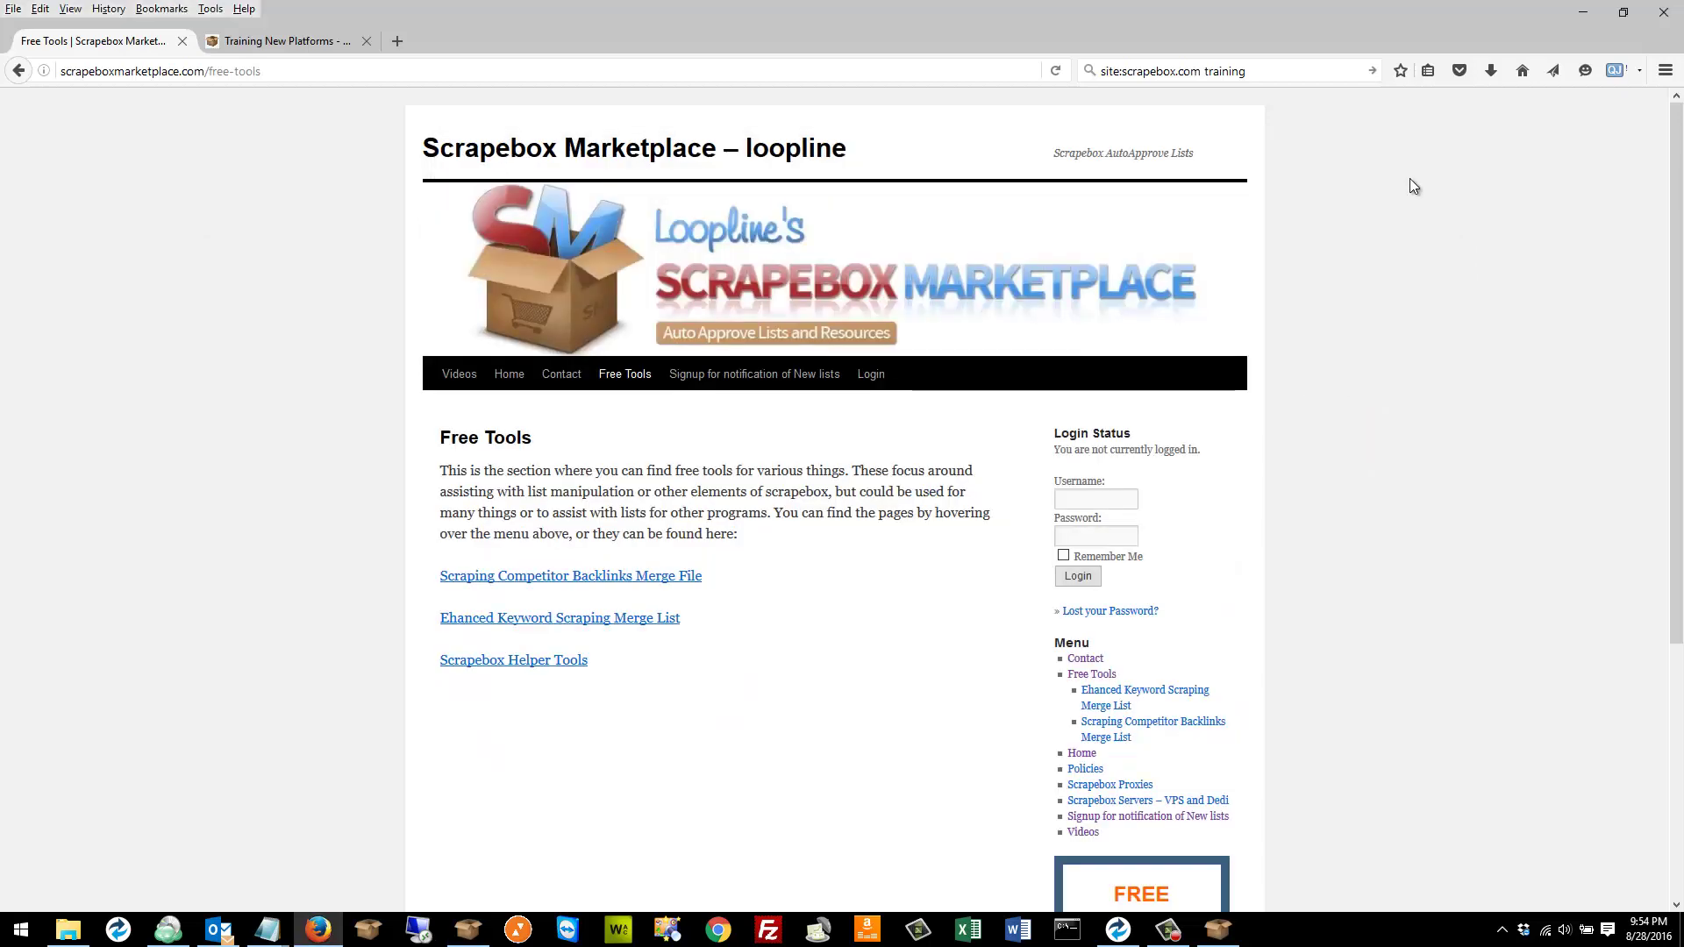
scroll(1214, 519, down, 2)
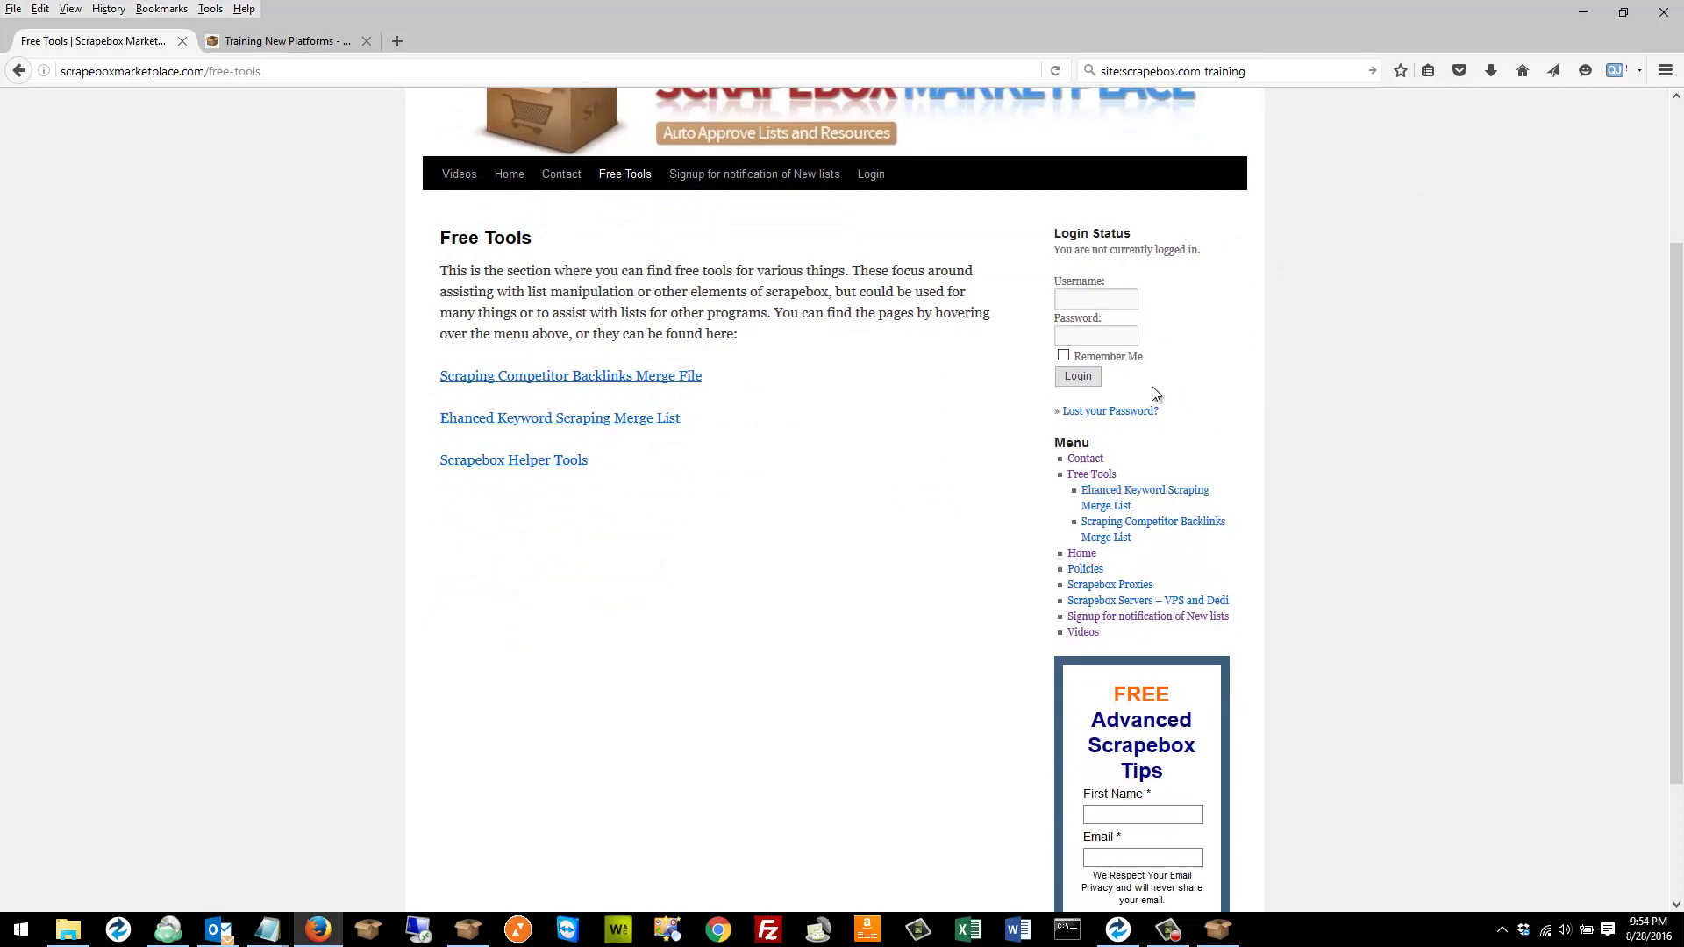
scroll(610, 539, up, 2)
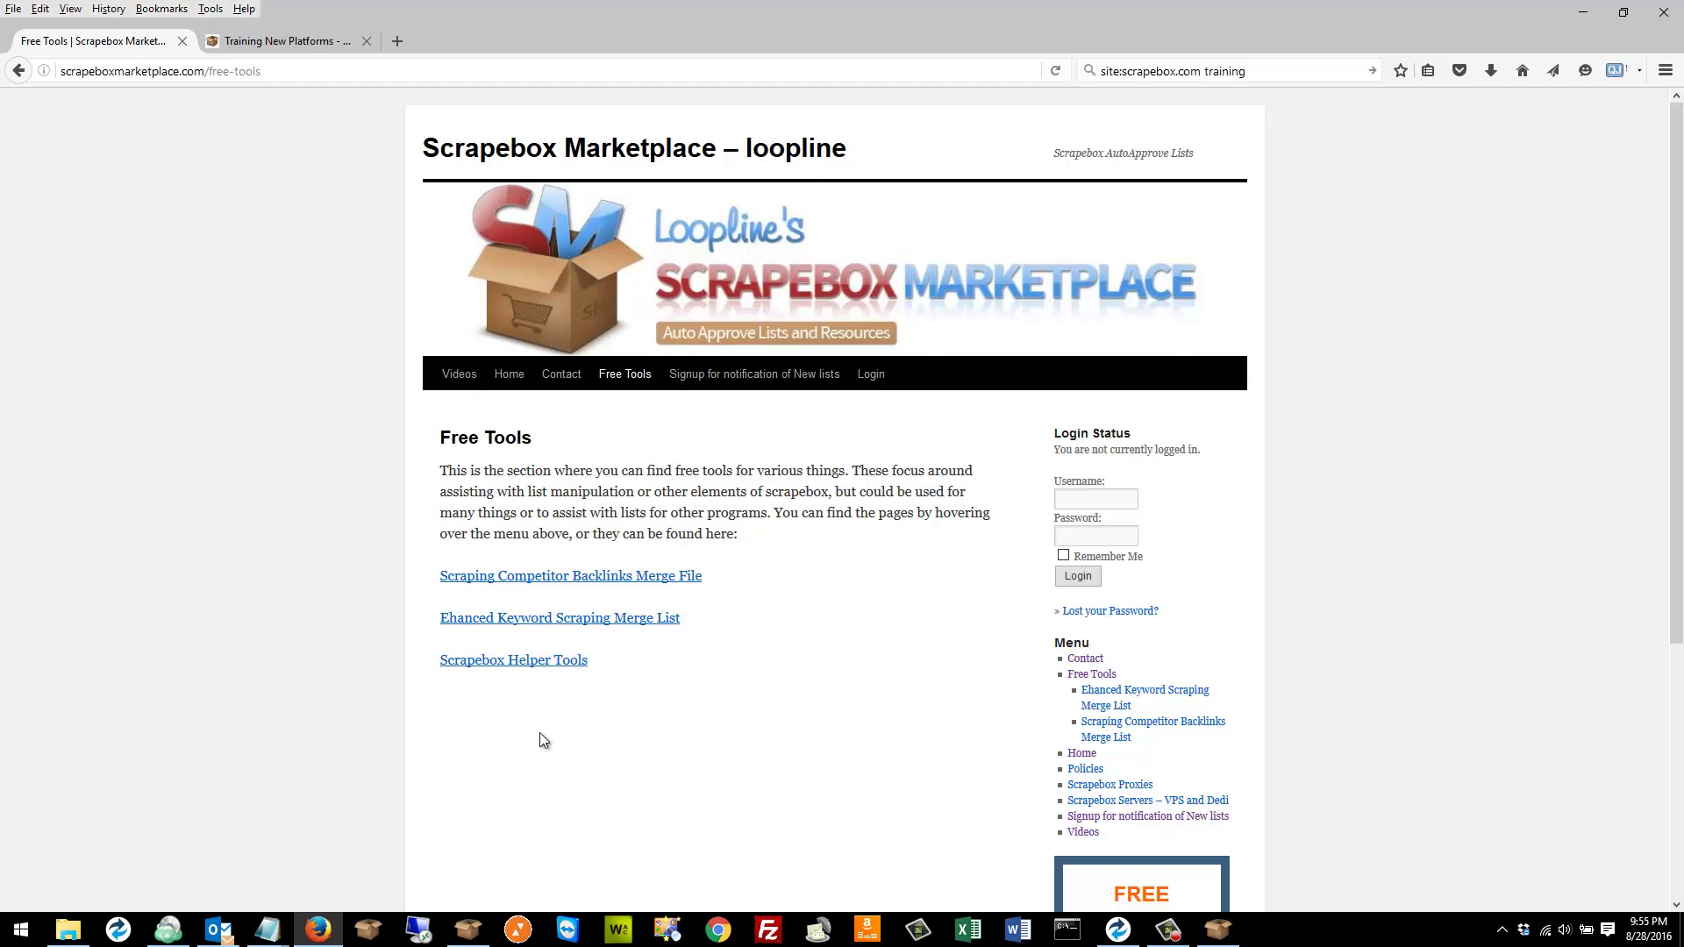
Switch back to ScrapeBox and open the YPScraper premium plugin.
click(468, 929)
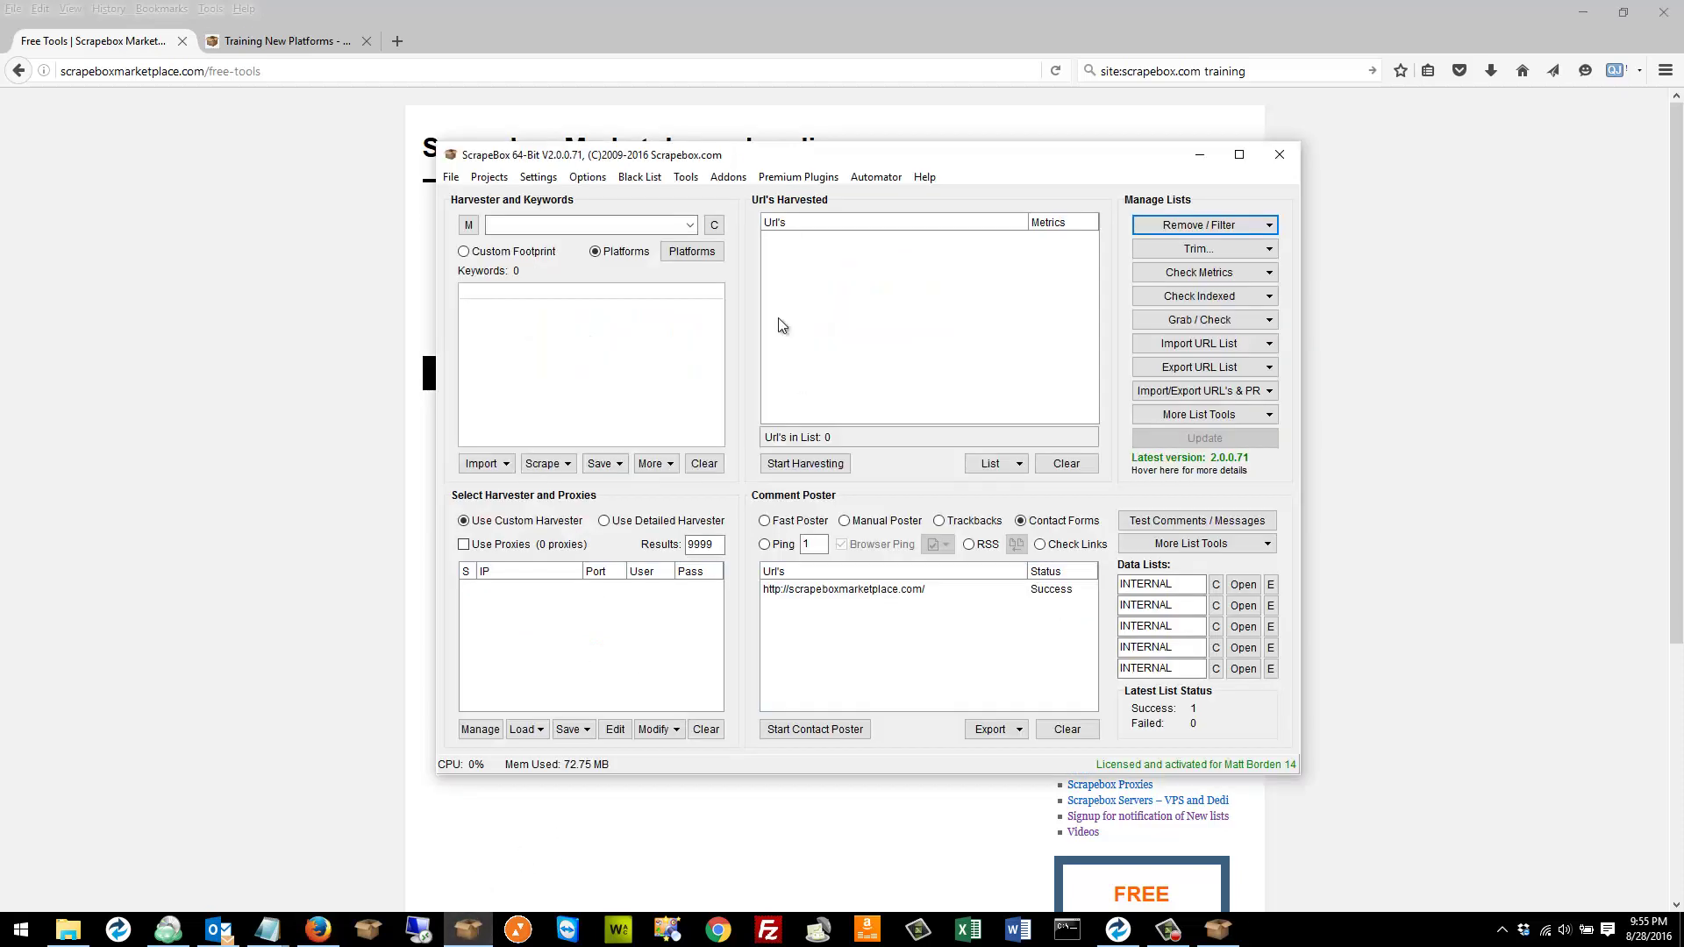
click(829, 175)
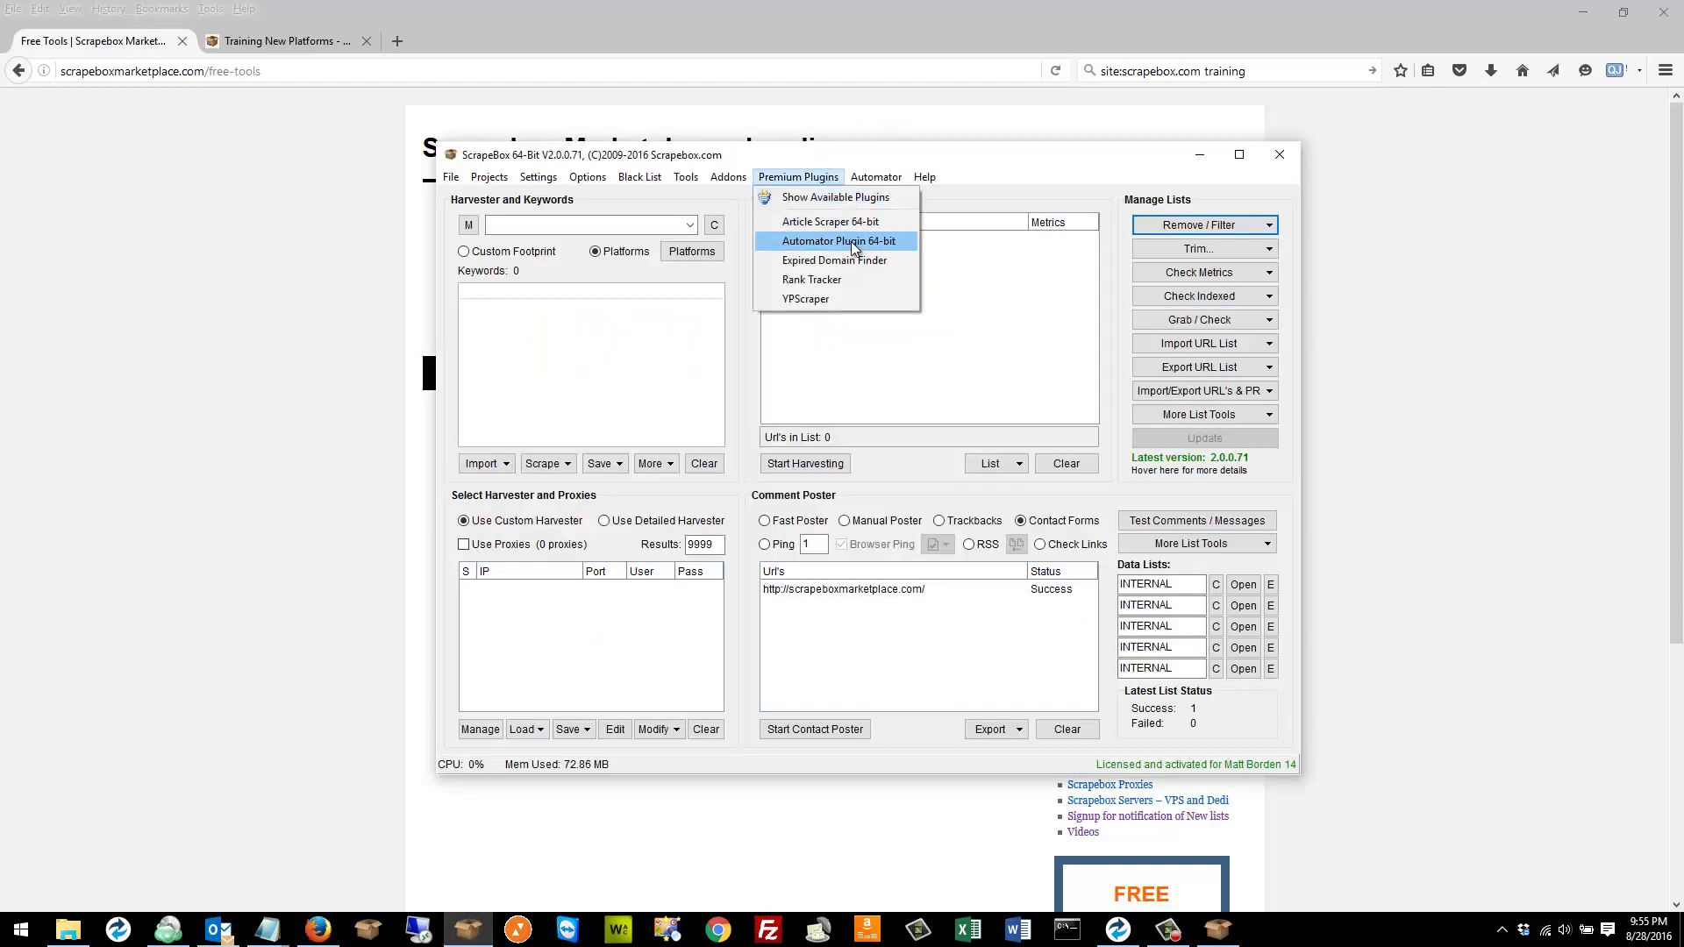
click(839, 294)
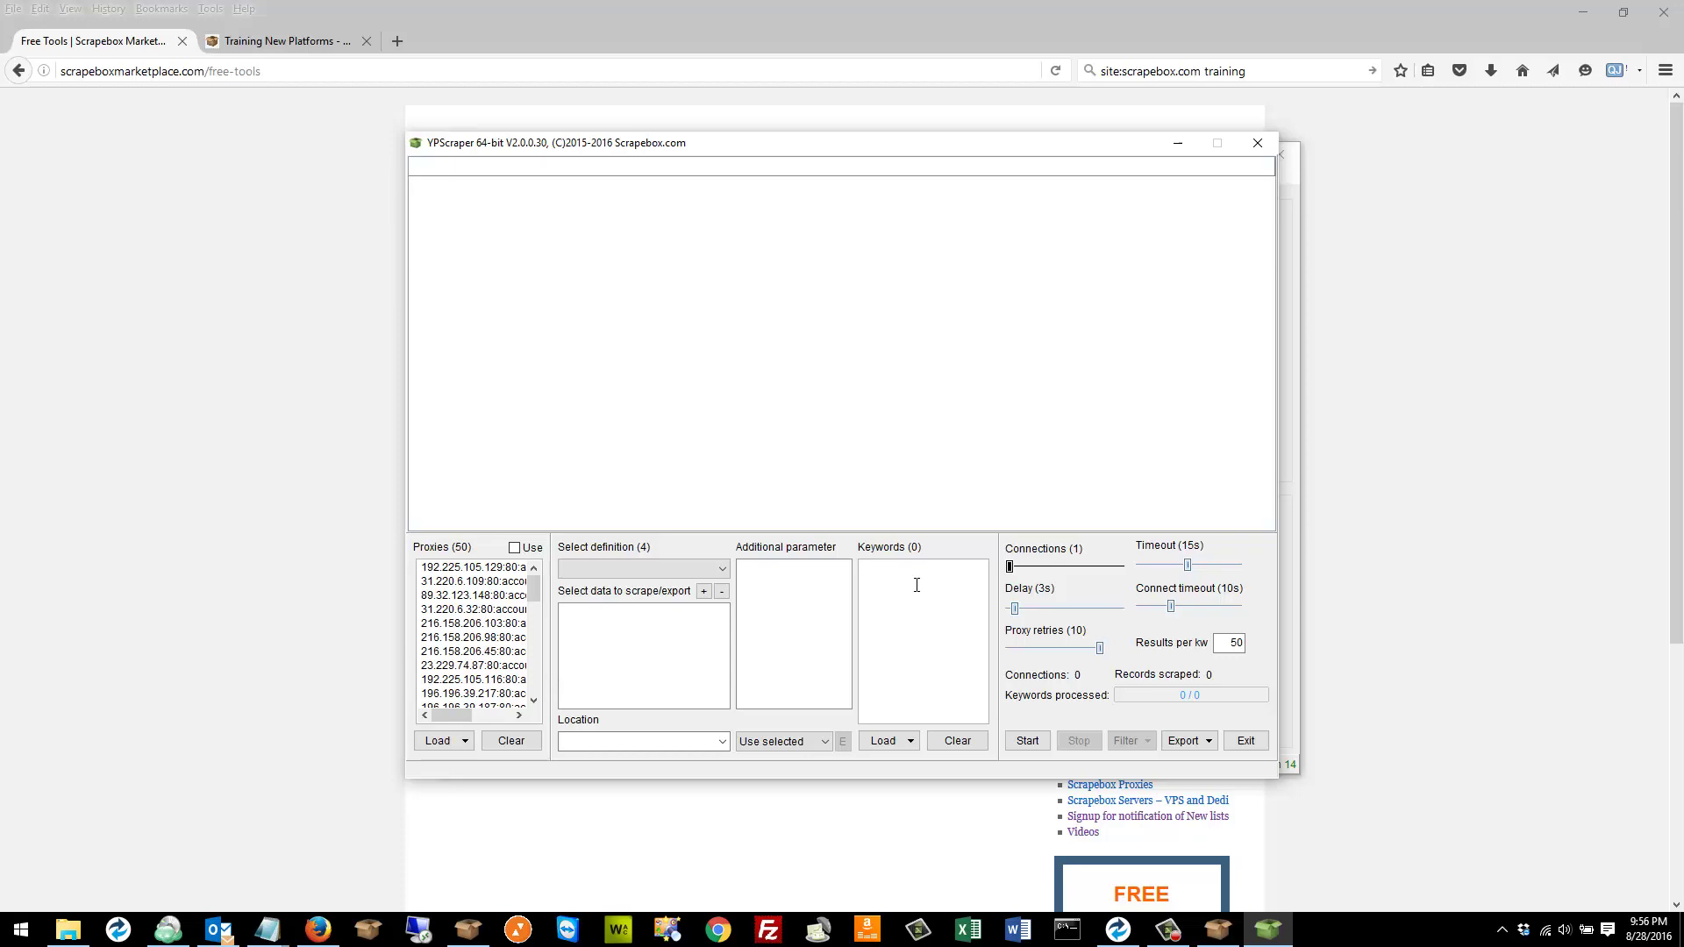
click(917, 585)
Switch to Firefox's Training New Platforms page and examine the [Setup] keys, the guestbook example and the variables list.
click(347, 393)
click(303, 50)
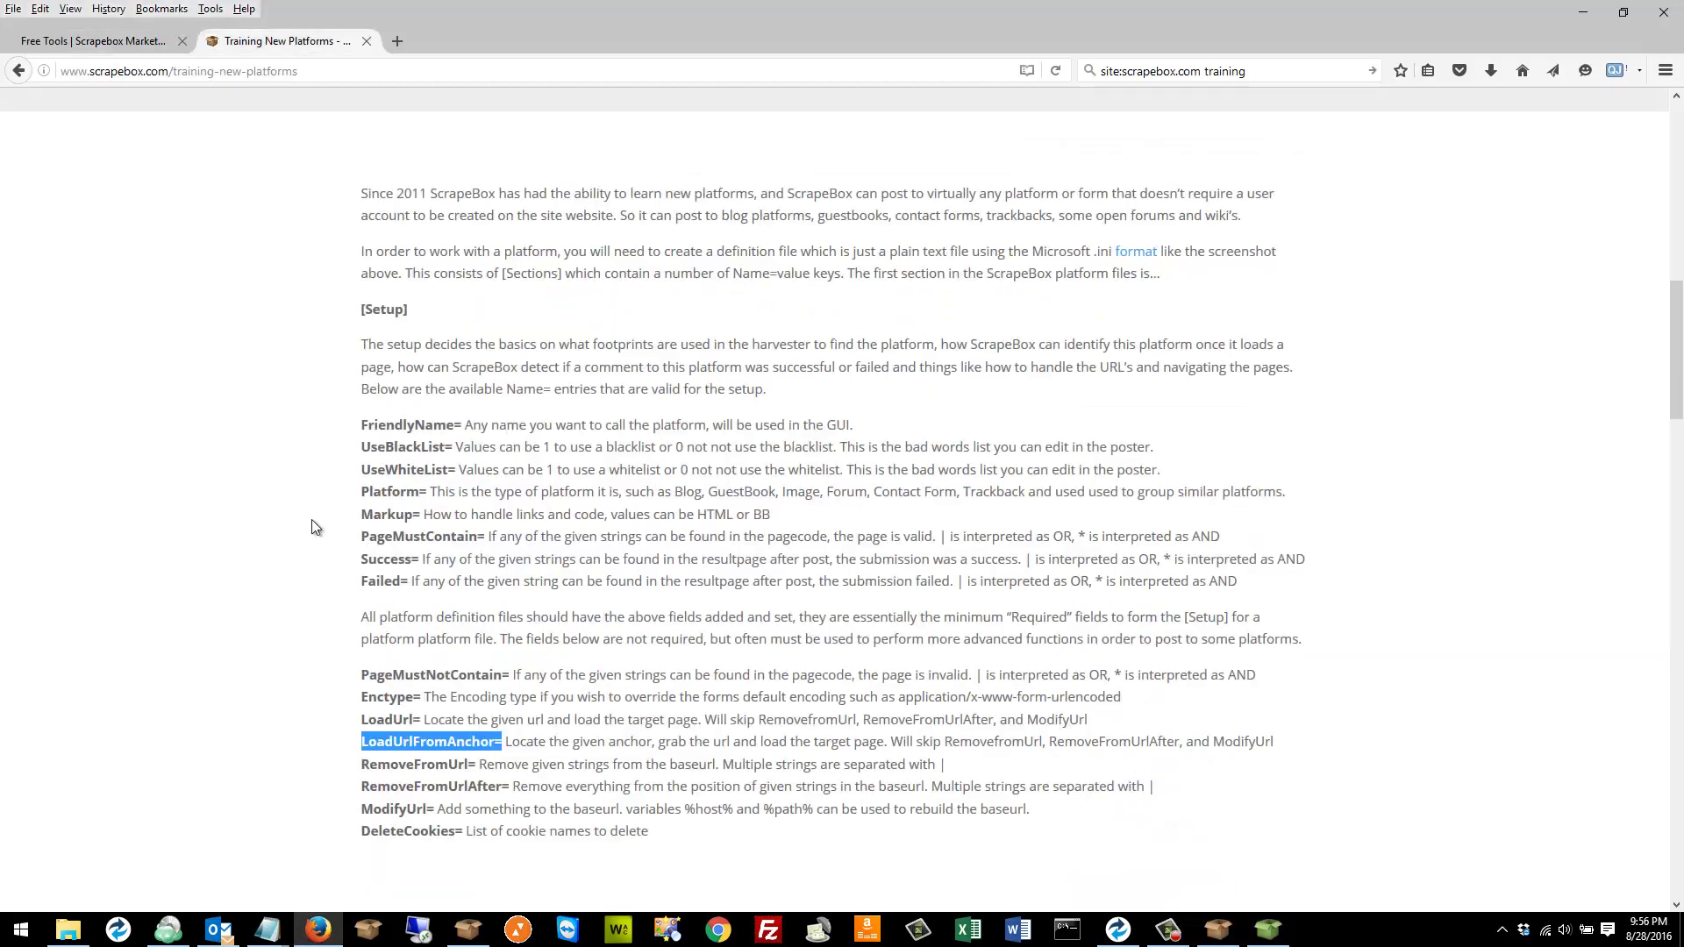
scroll(323, 513, down, 12)
scroll(307, 500, down, 3)
scroll(305, 498, up, 3)
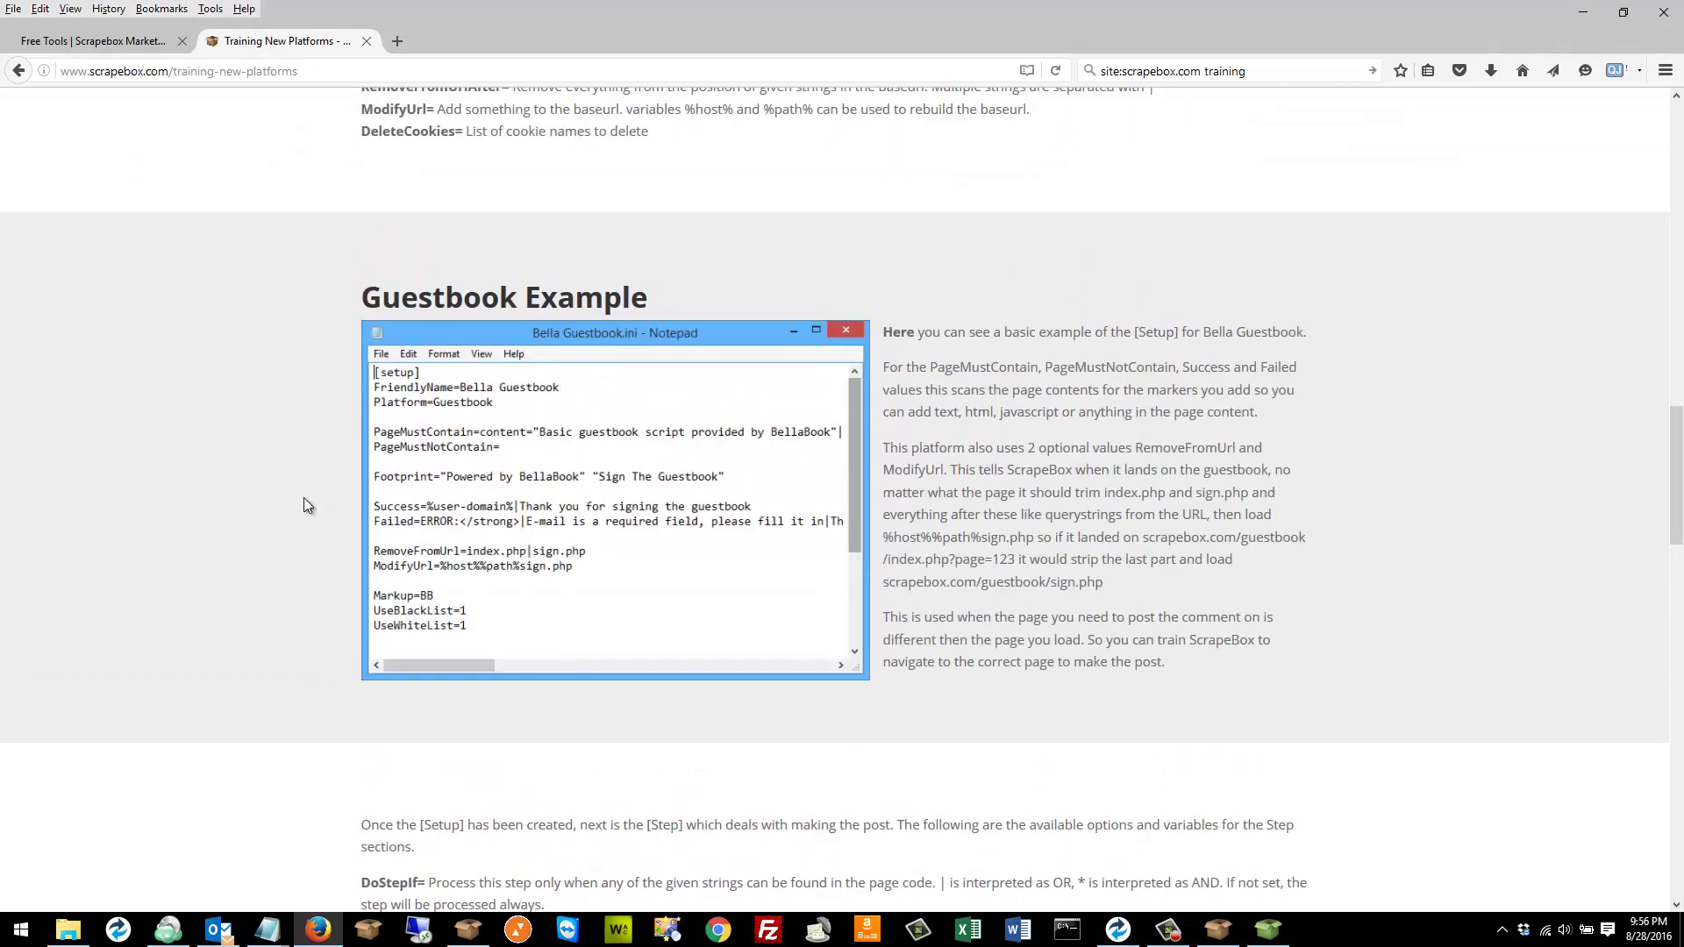
scroll(325, 513, down, 4)
scroll(342, 531, down, 15)
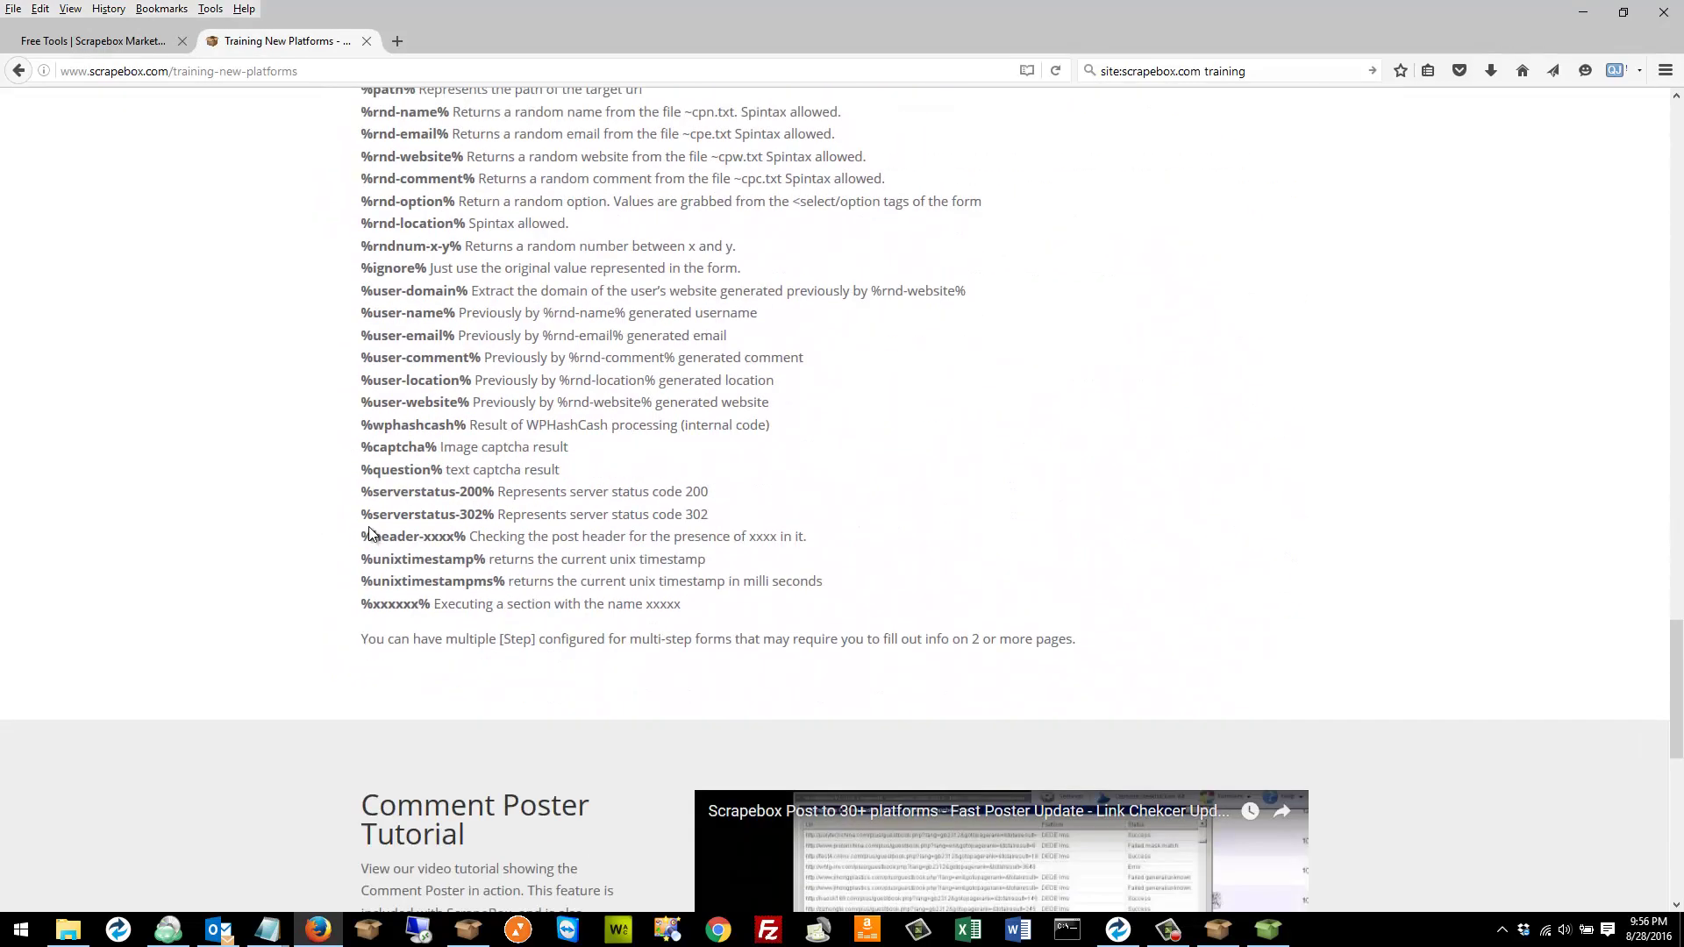
scroll(381, 548, up, 15)
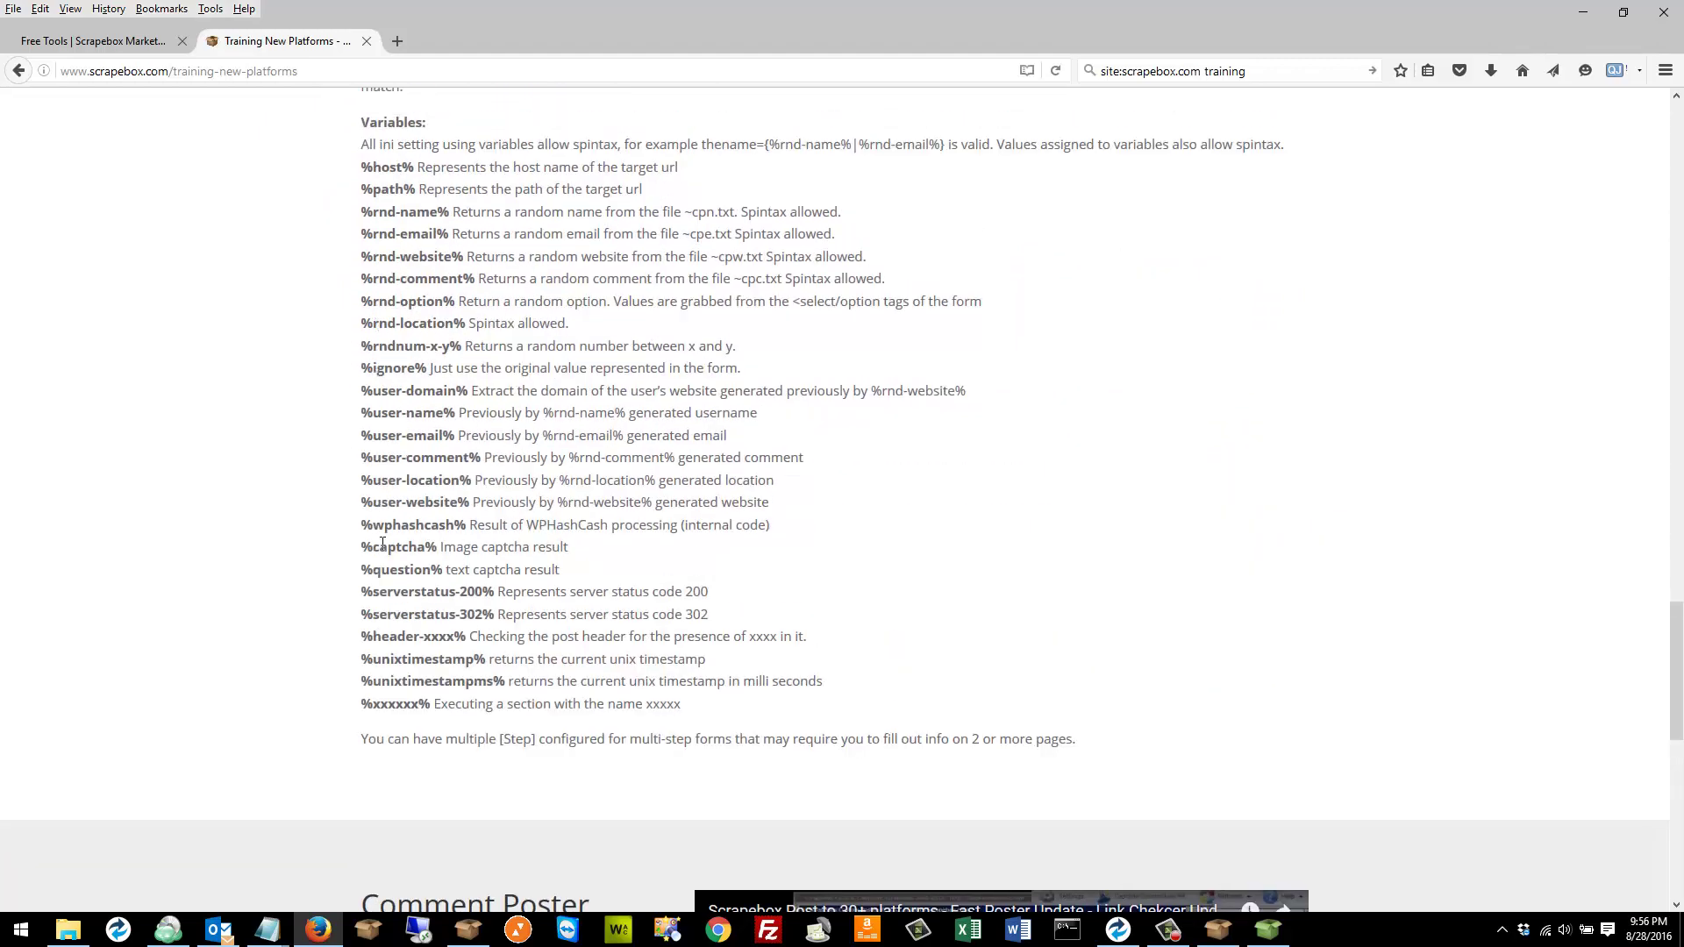
scroll(456, 408, up, 12)
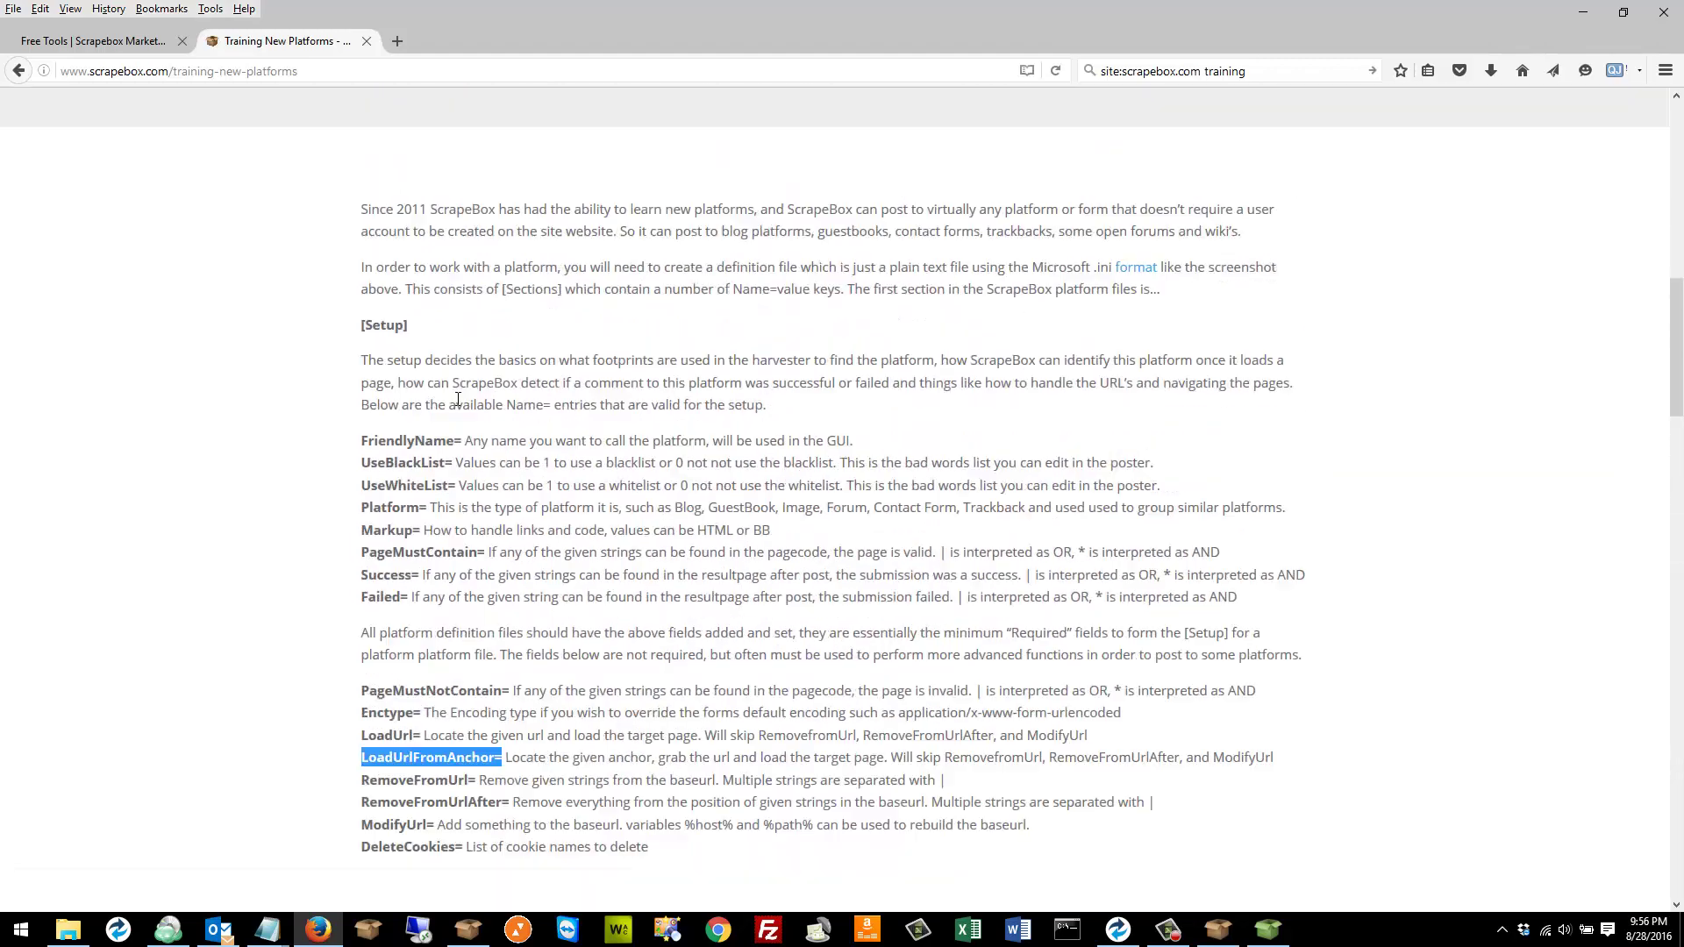
scroll(497, 404, up, 2)
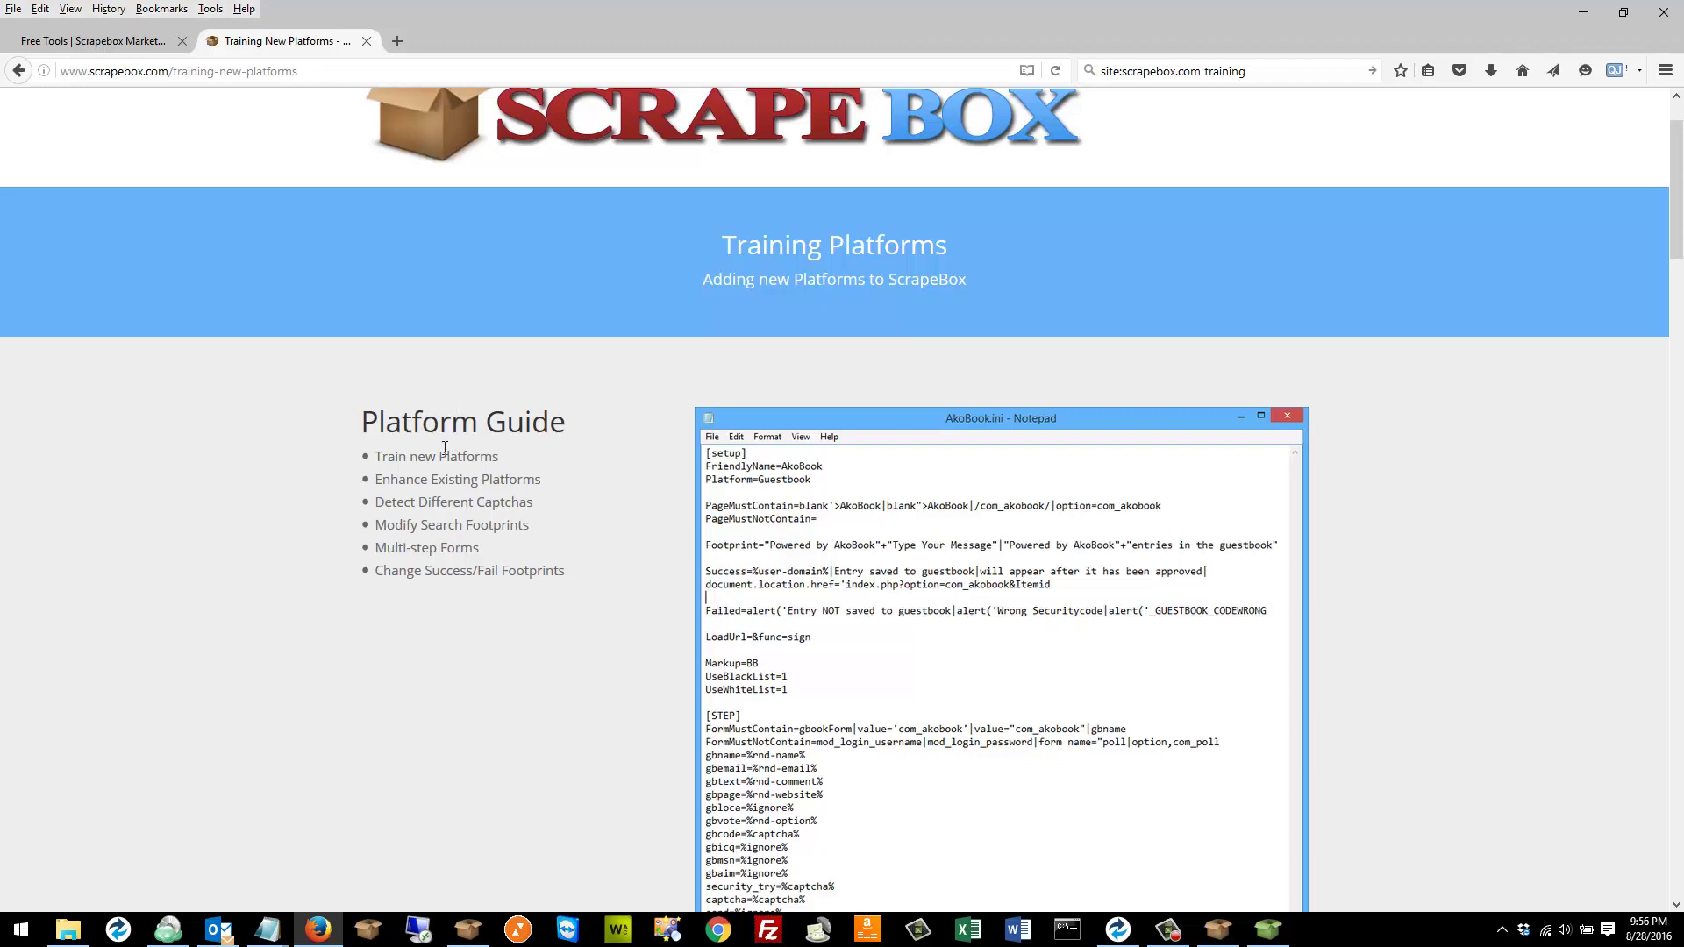
scroll(445, 448, down, 2)
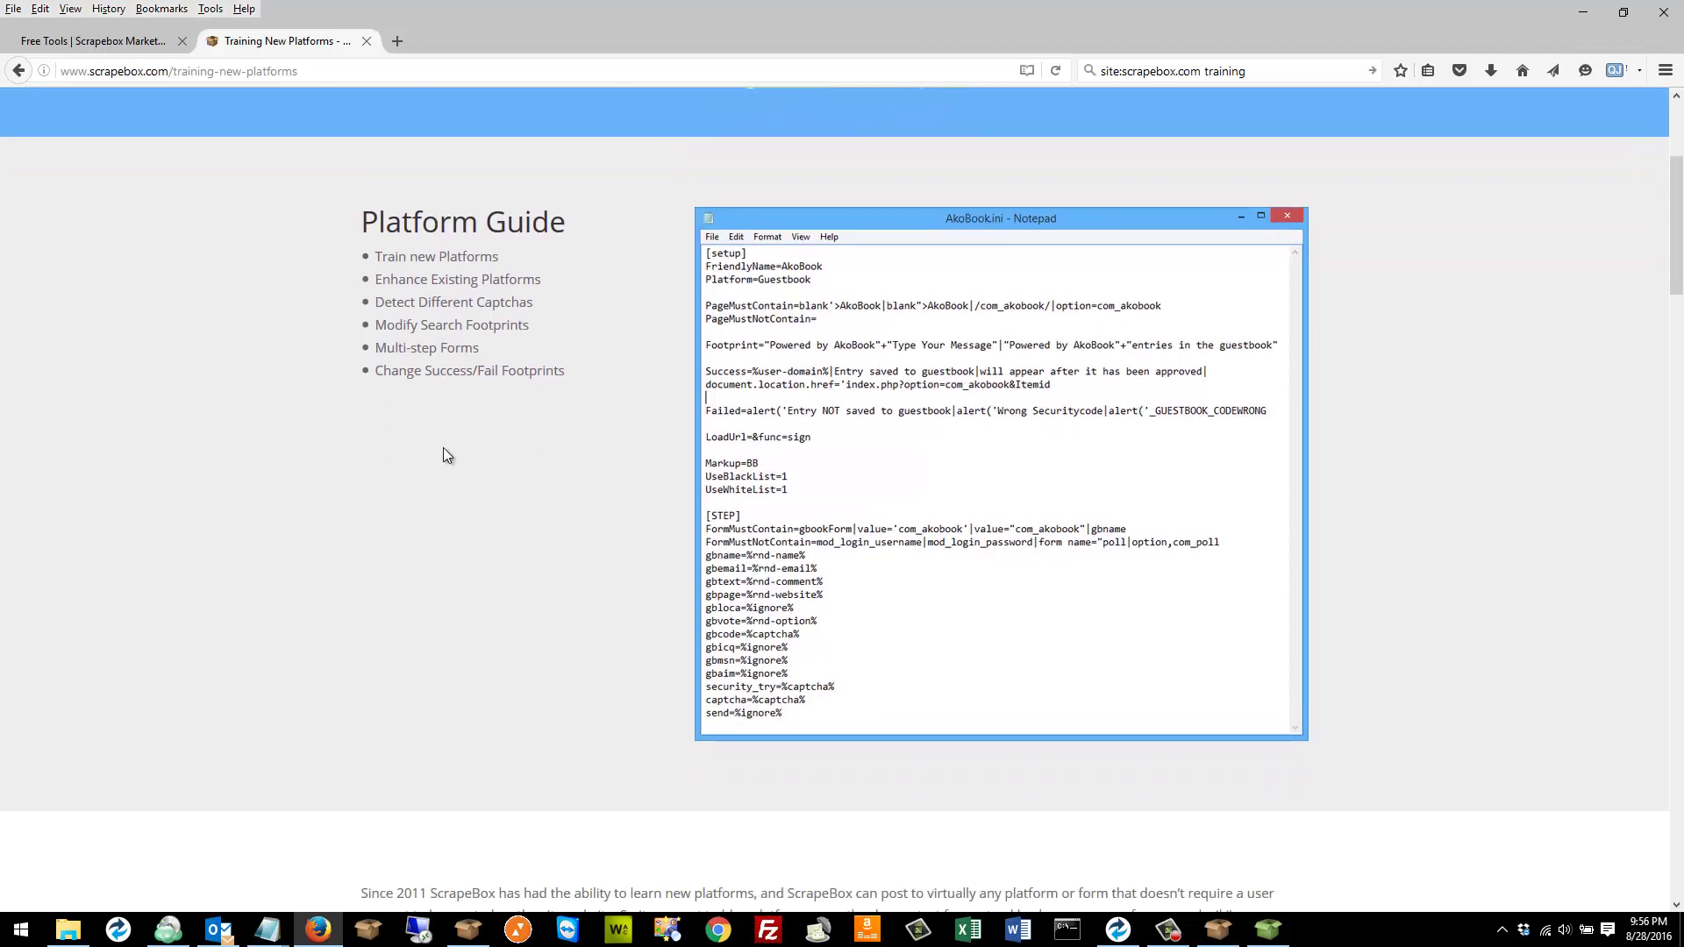
scroll(443, 455, down, 5)
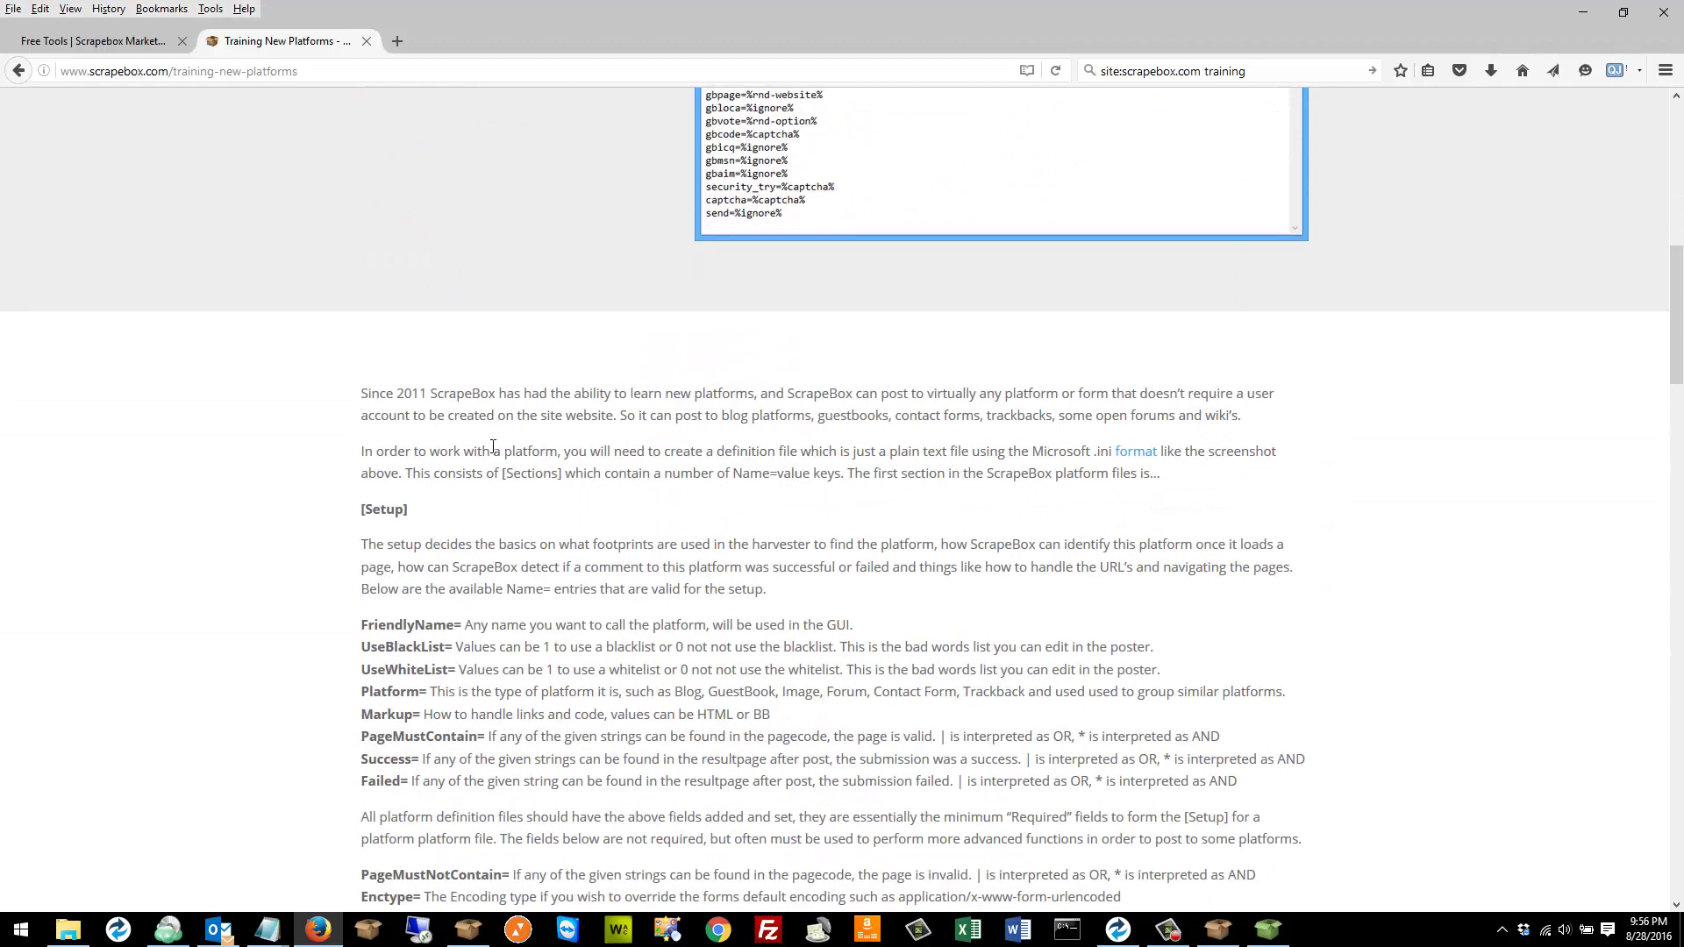
scroll(492, 492, down, 2)
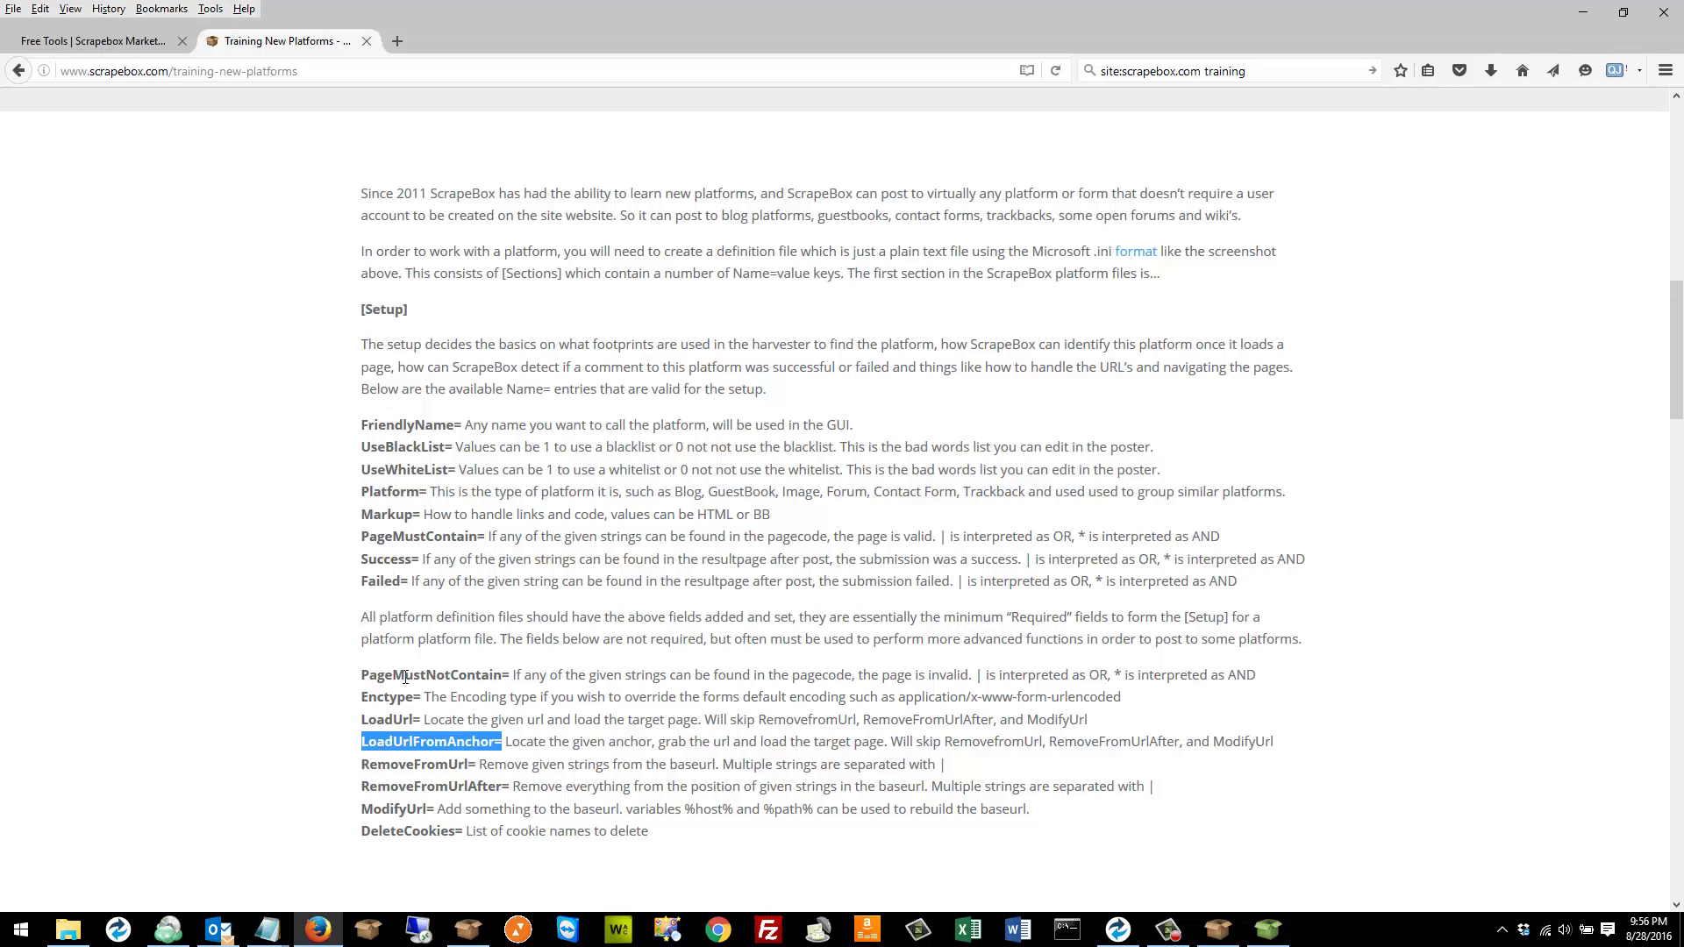
scroll(411, 737, down, 5)
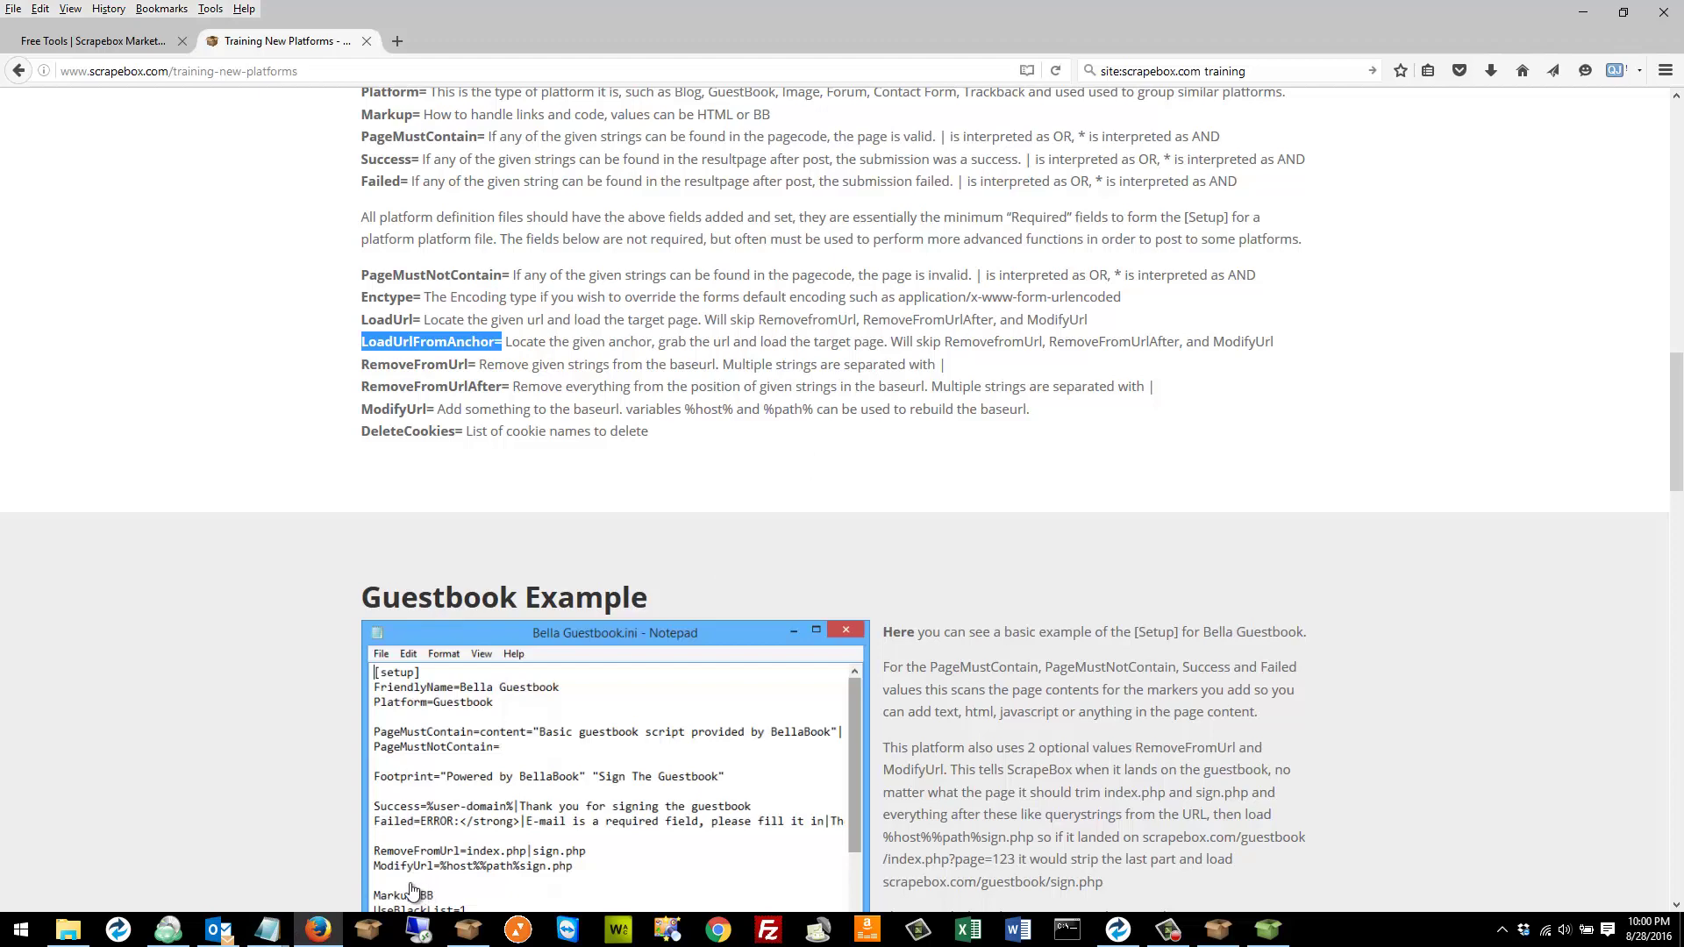
Return to ScrapeBox and review the options for comparing imported URL lists and for exporting the contact poster's successful and non-successful entries.
click(469, 929)
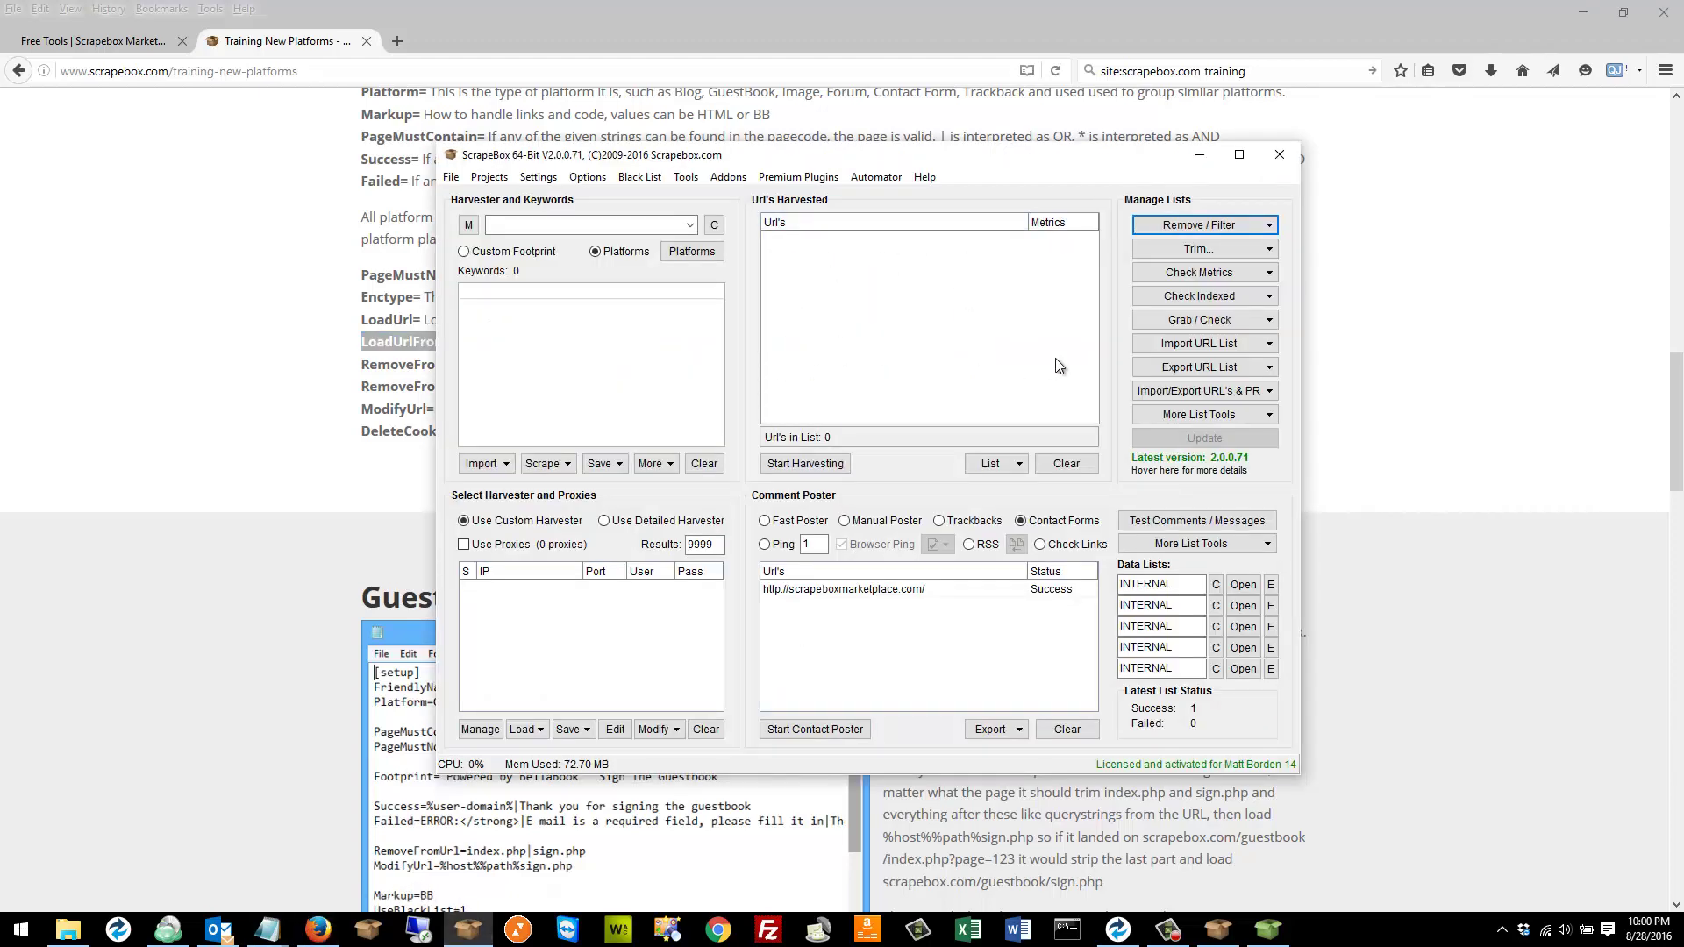
click(1187, 350)
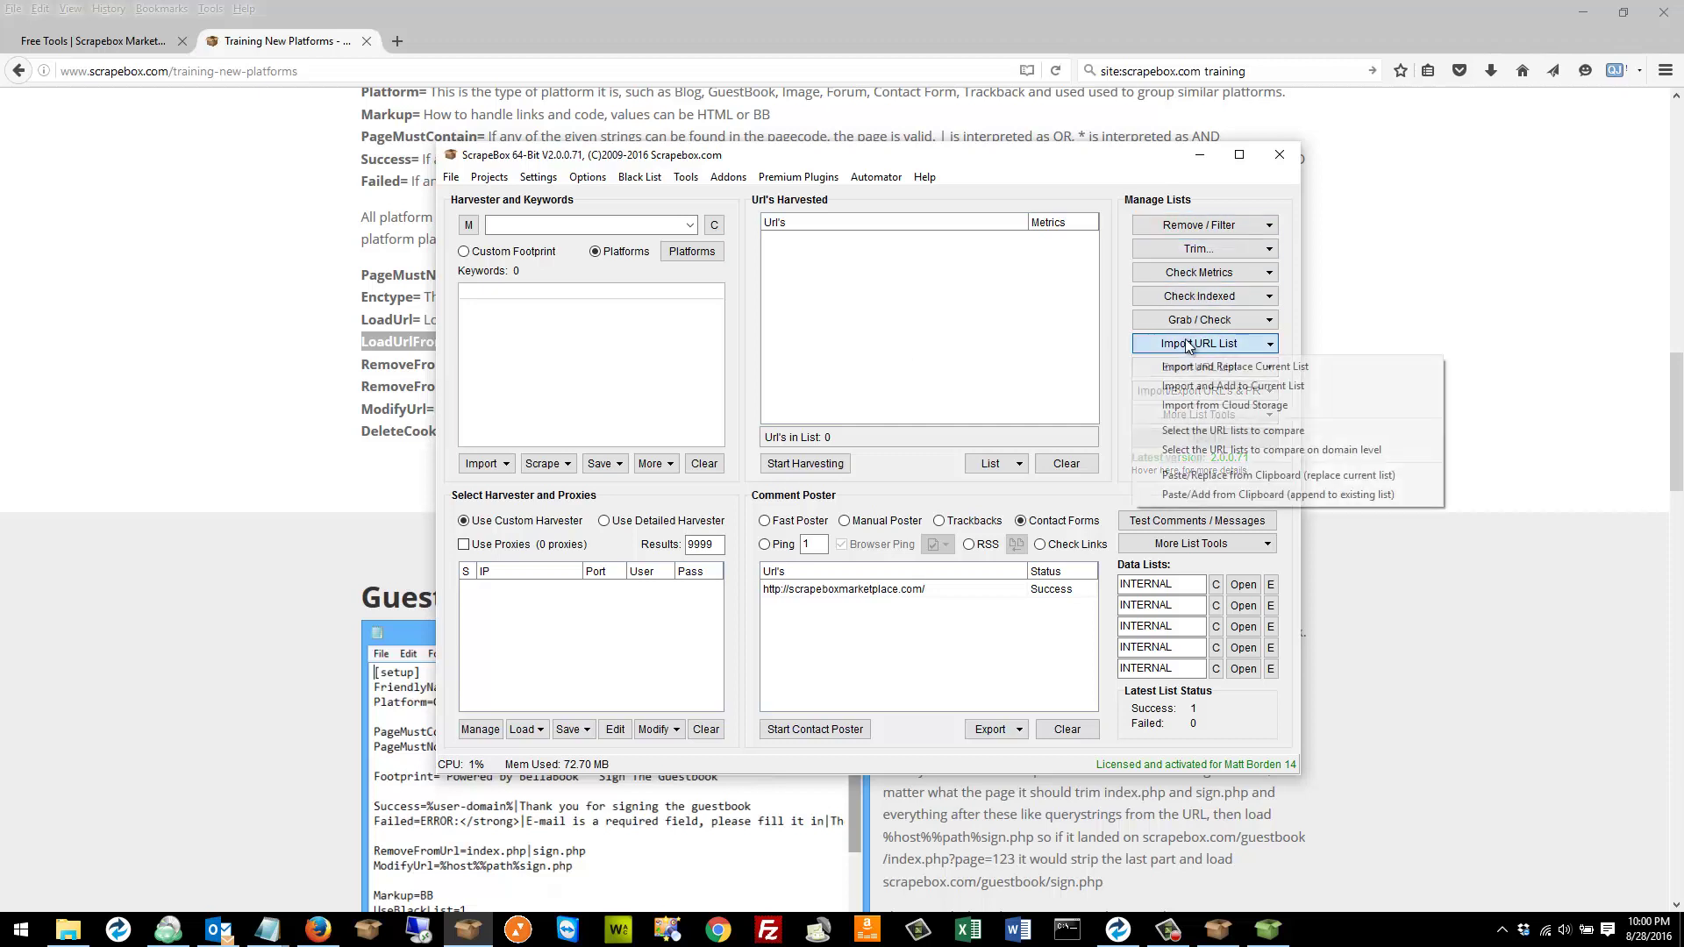
click(1318, 430)
key(Return)
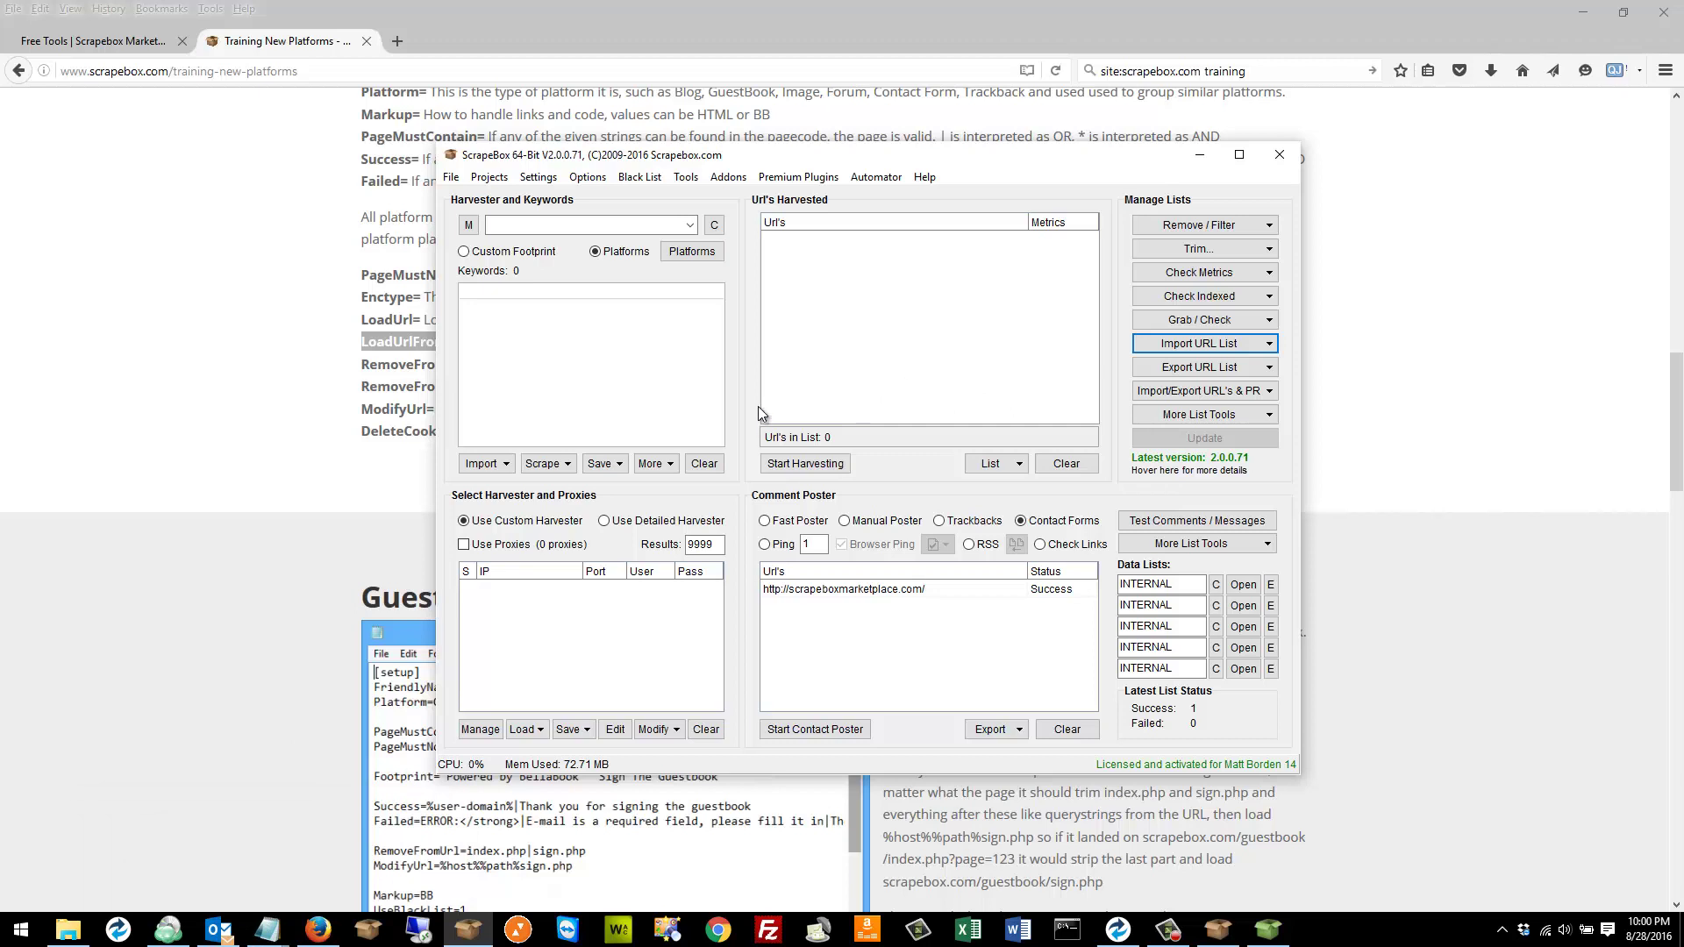
click(1199, 343)
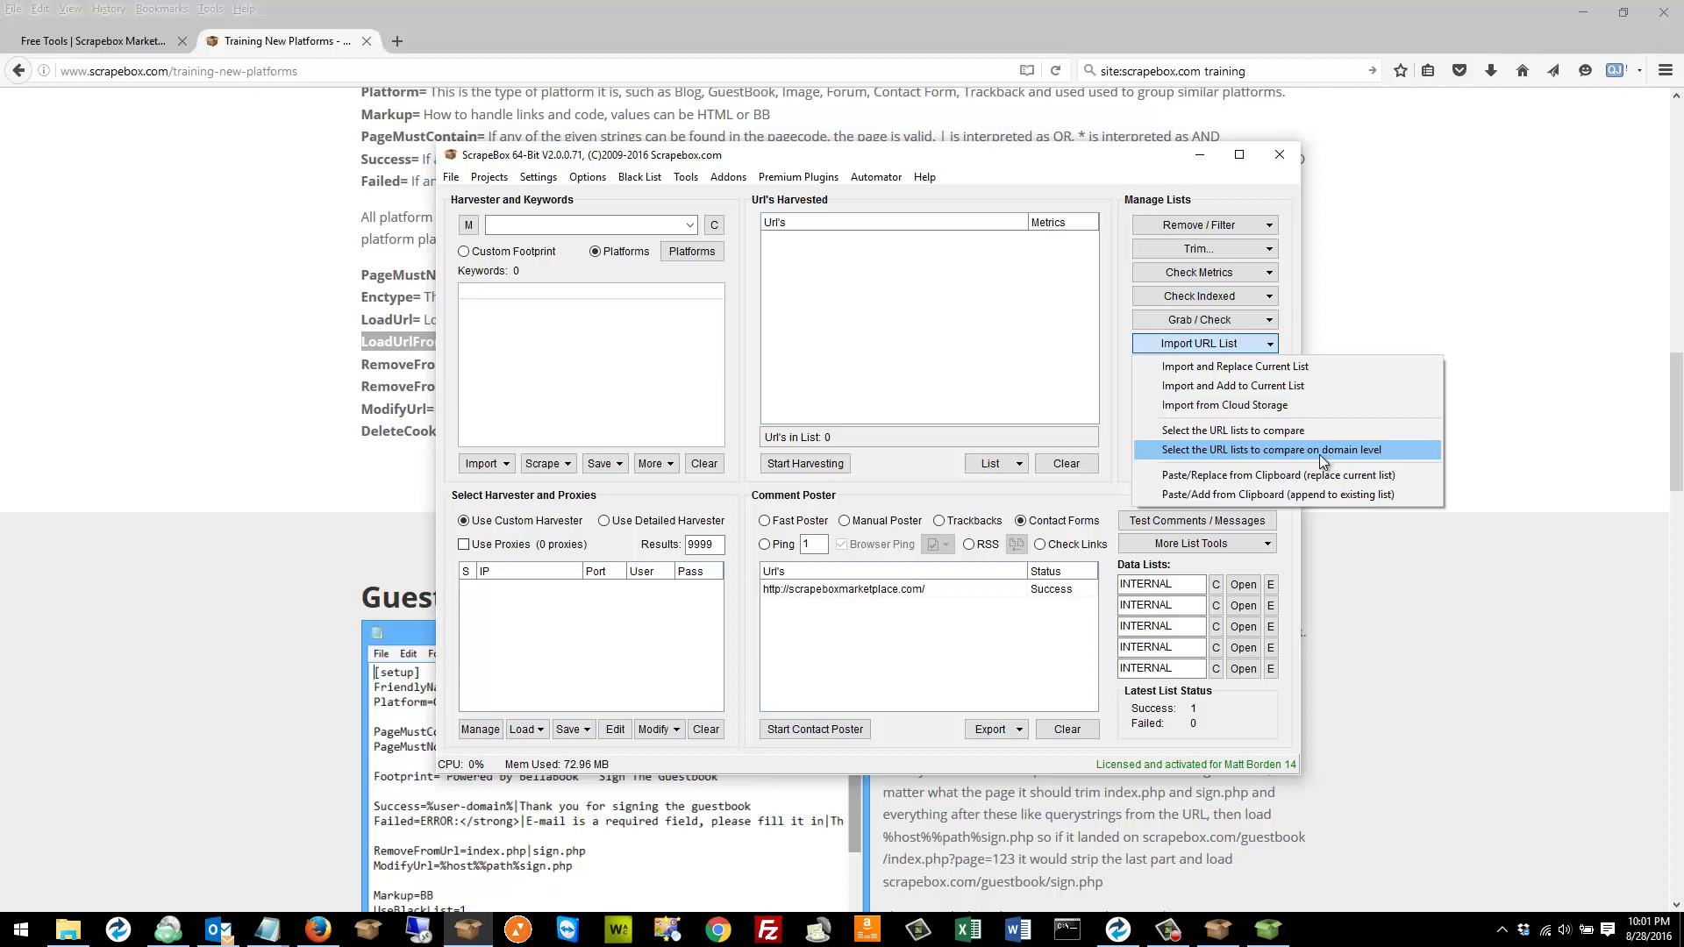
click(855, 378)
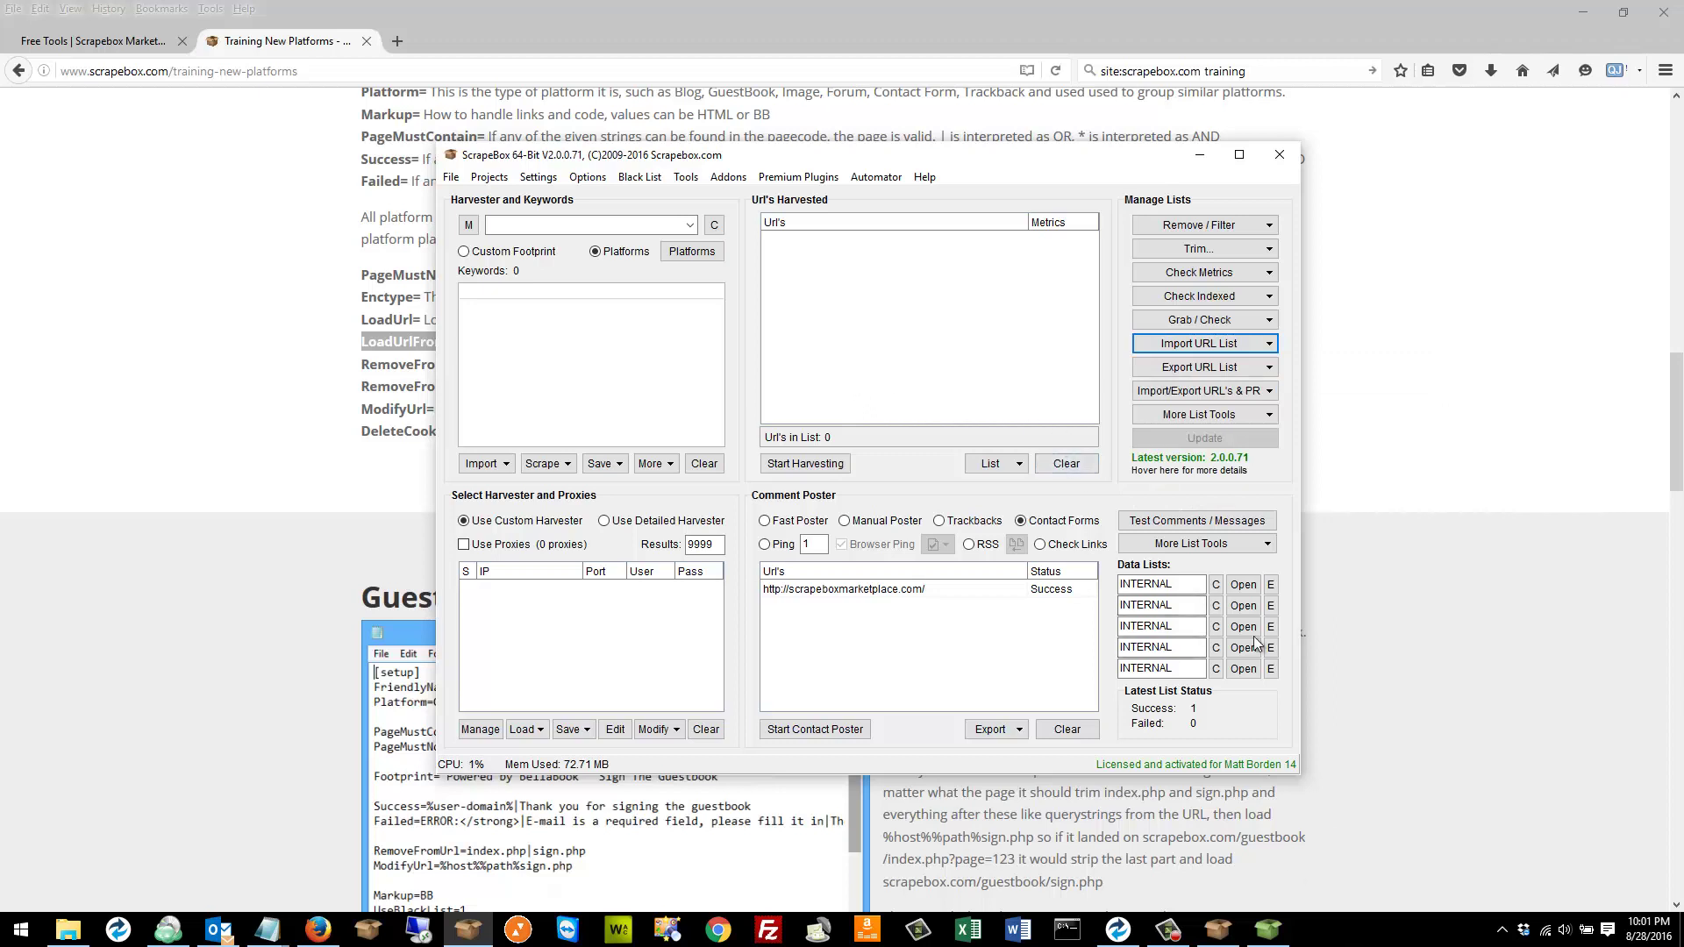
click(1000, 733)
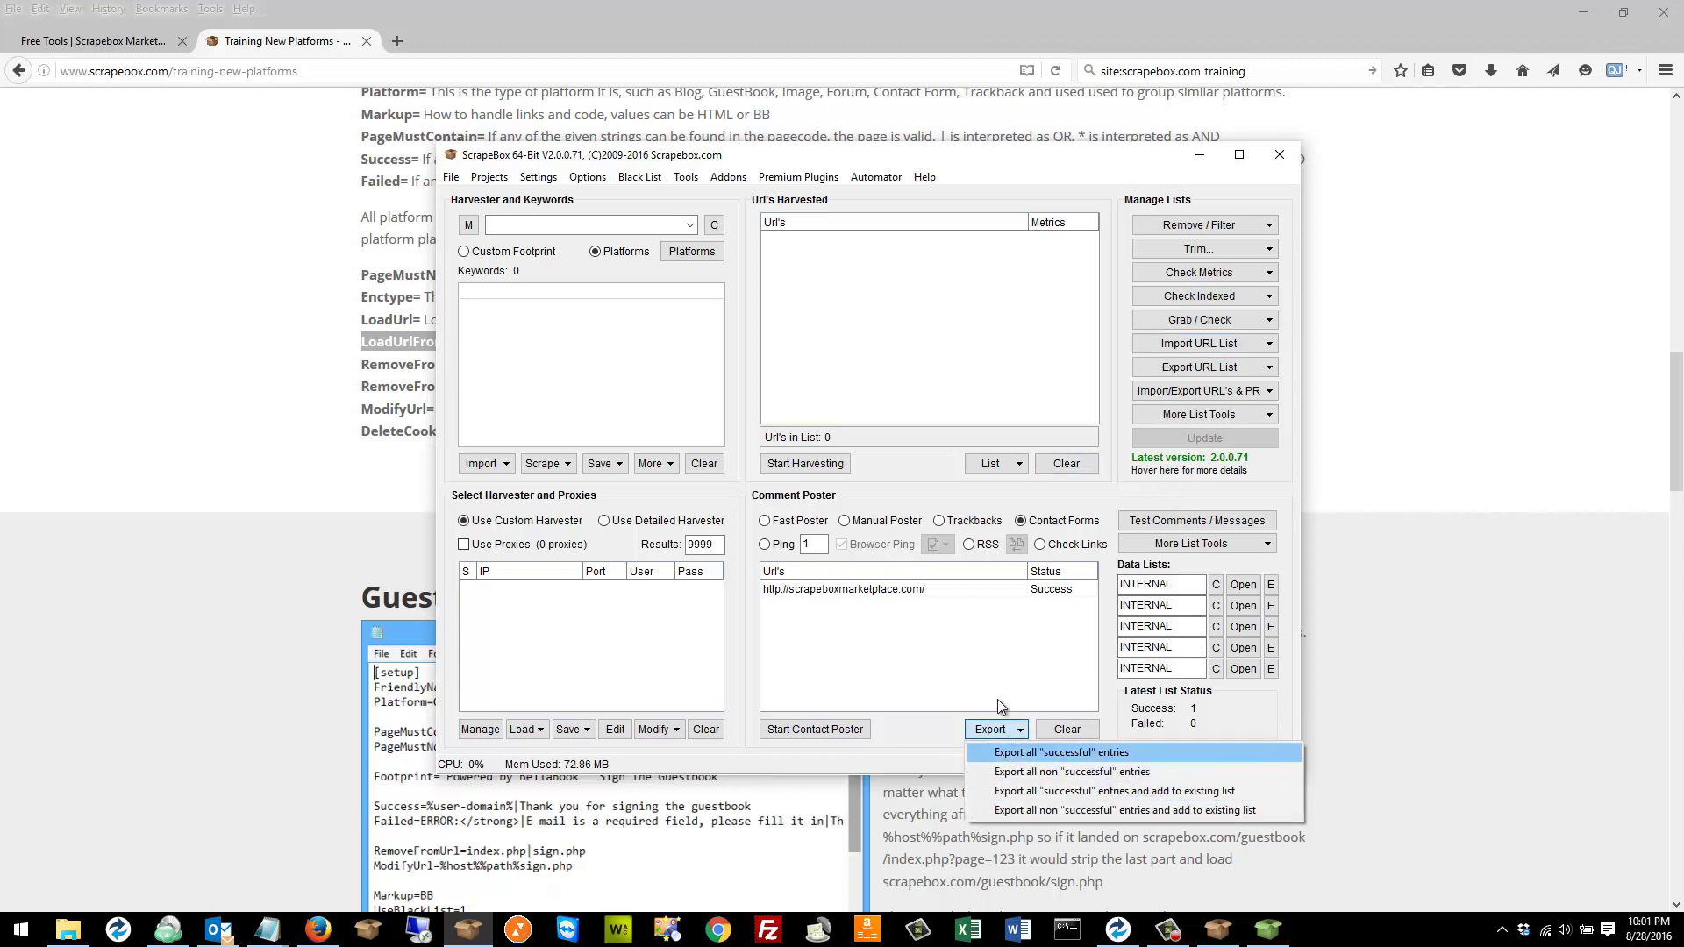
click(878, 610)
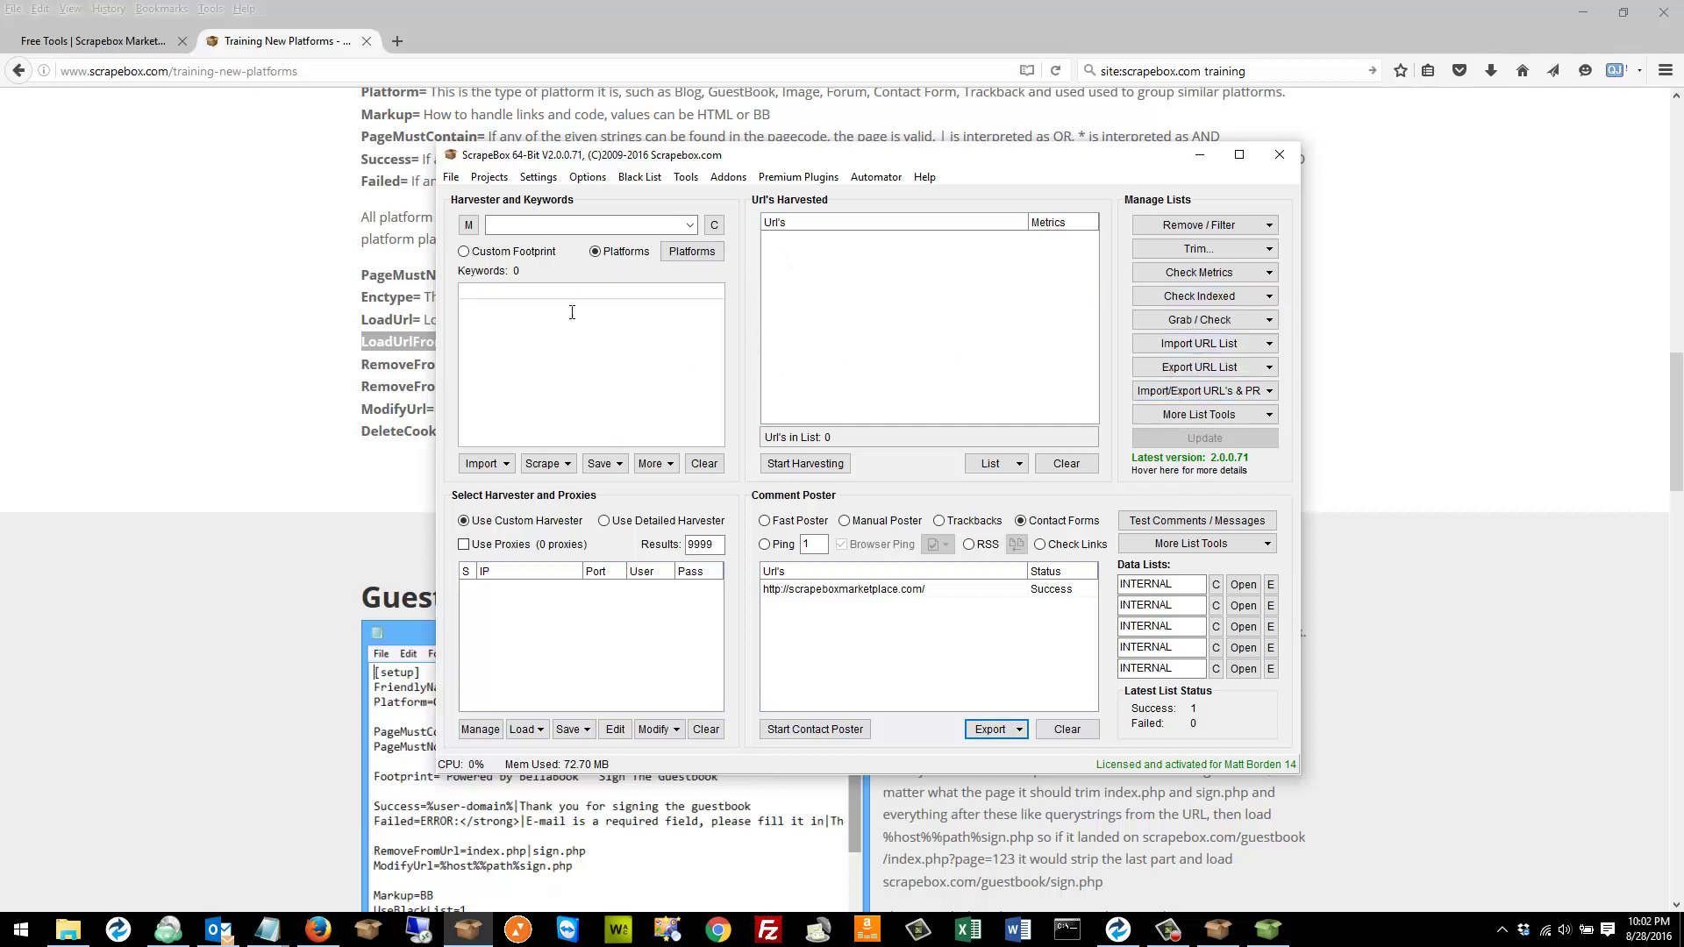
Review the list of premium plugins, including Automator Plugin 64-bit, and the URL list import and compare options.
click(797, 178)
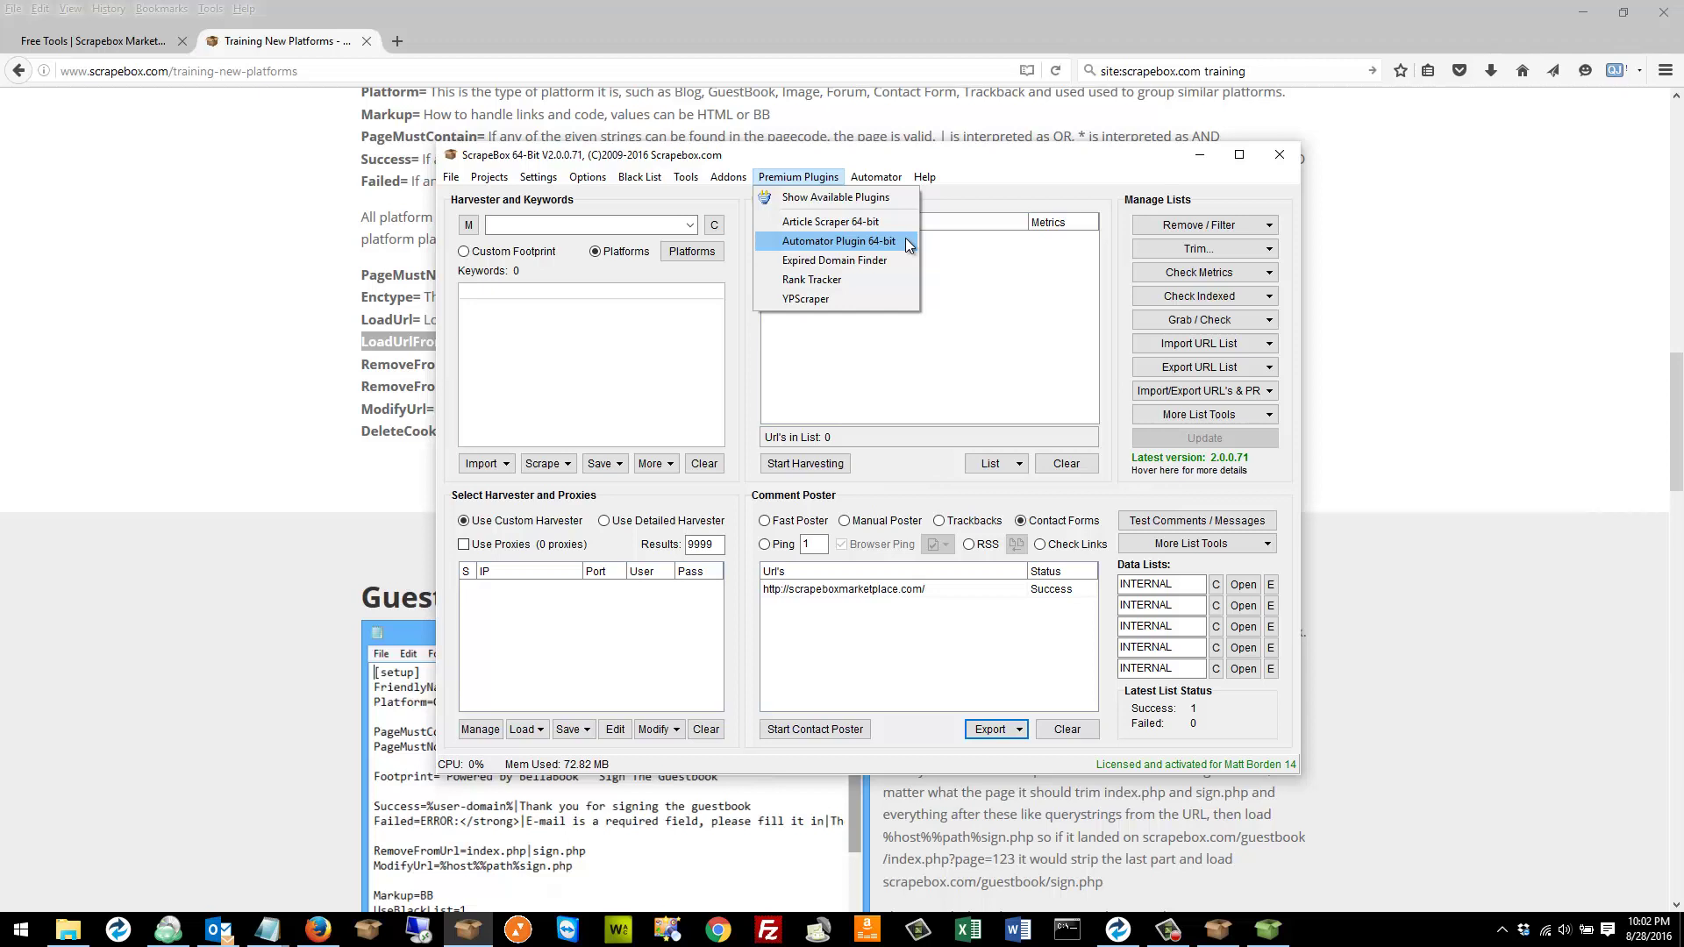
click(1073, 272)
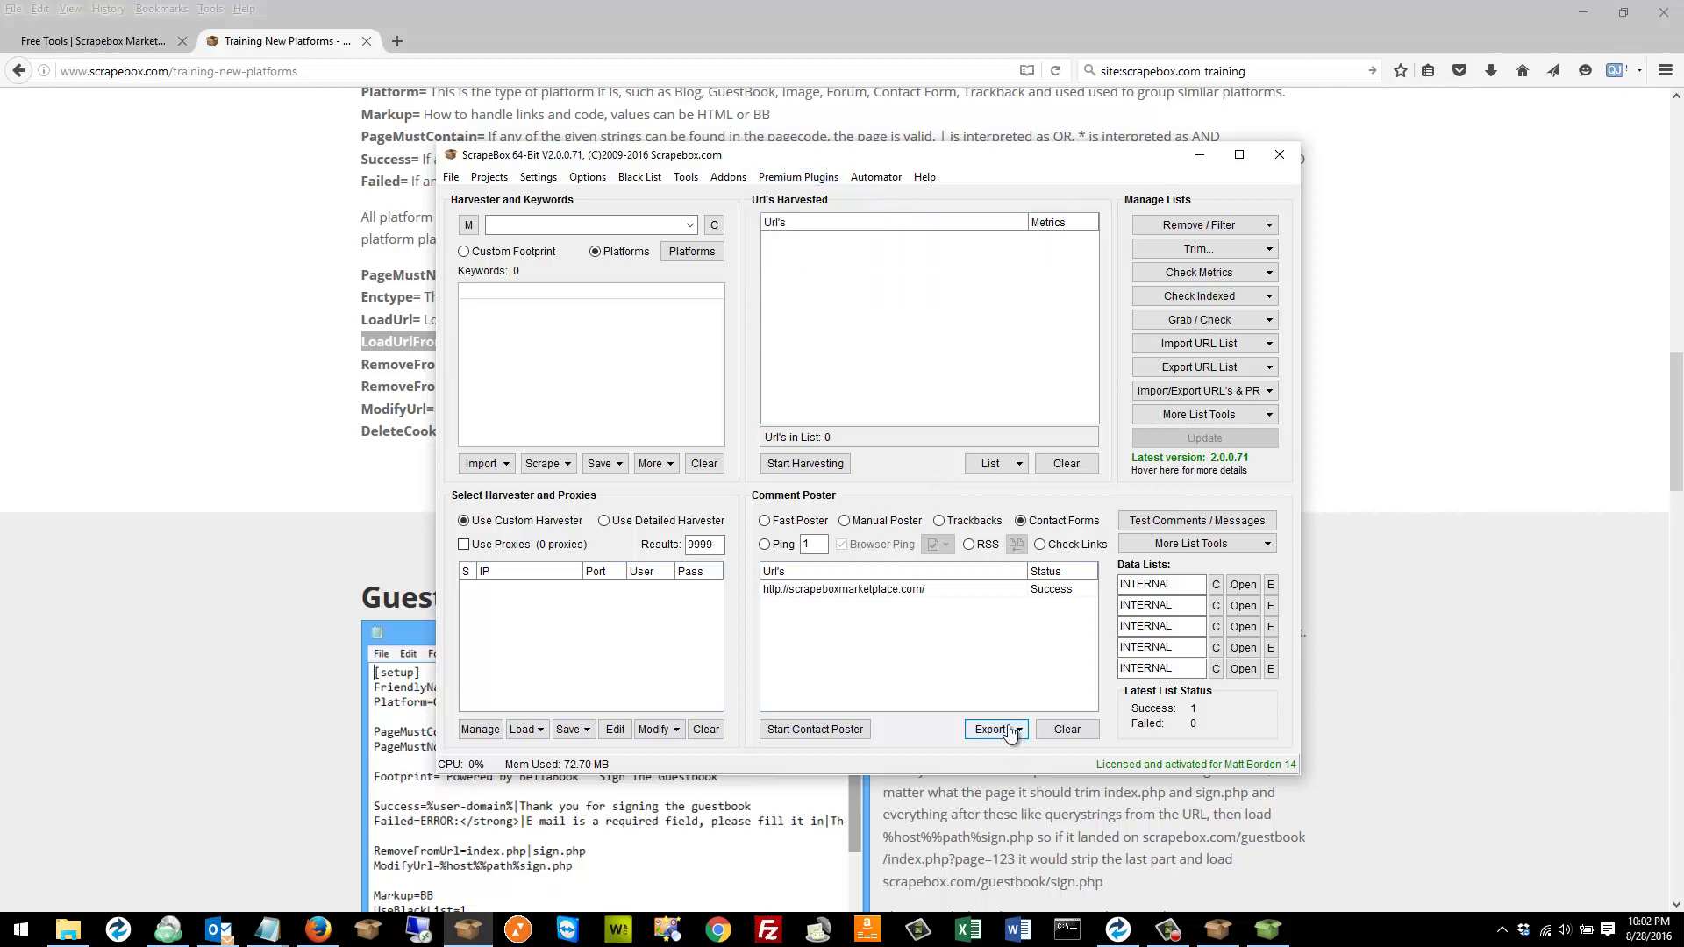
click(1178, 351)
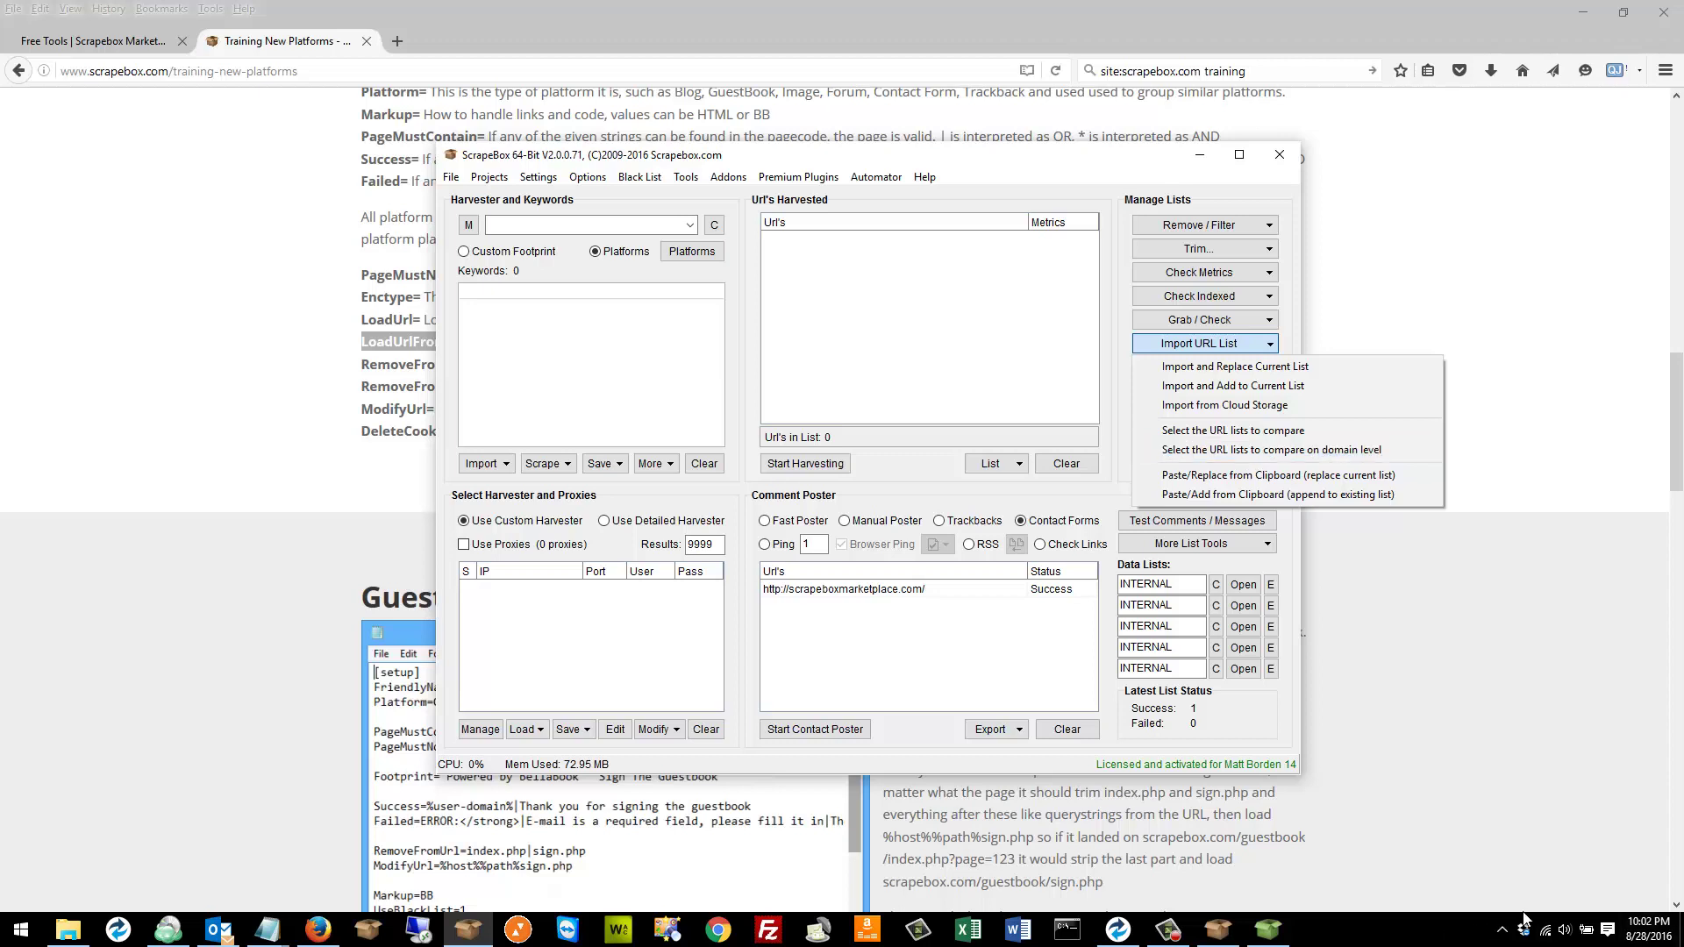
click(1530, 612)
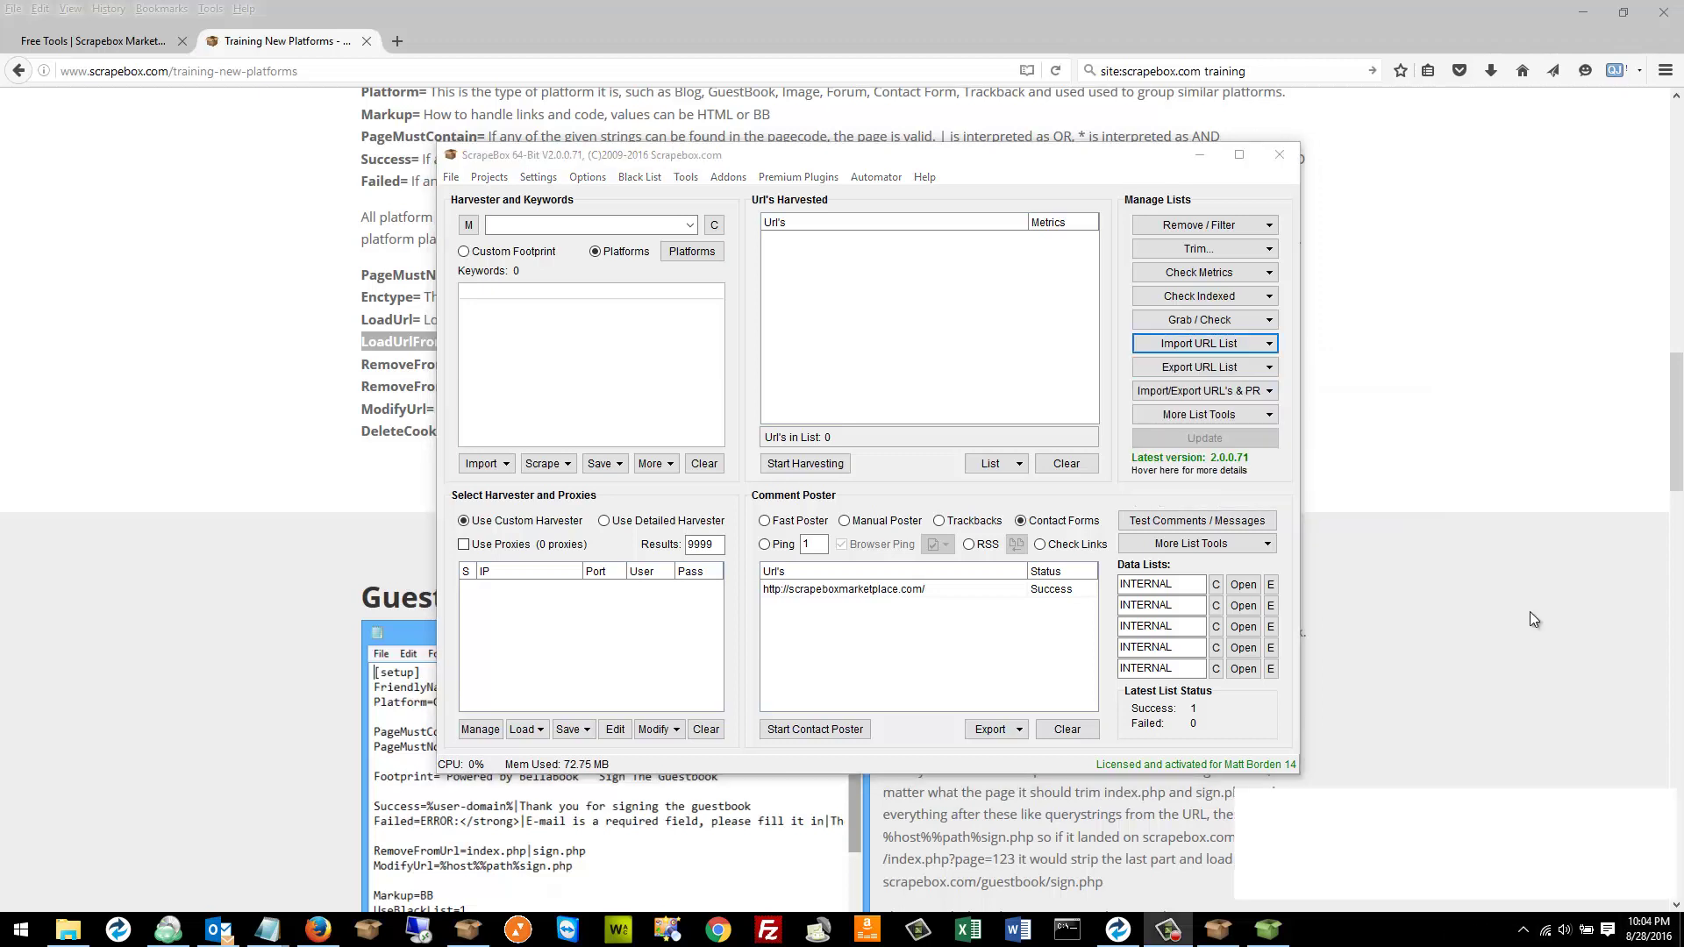